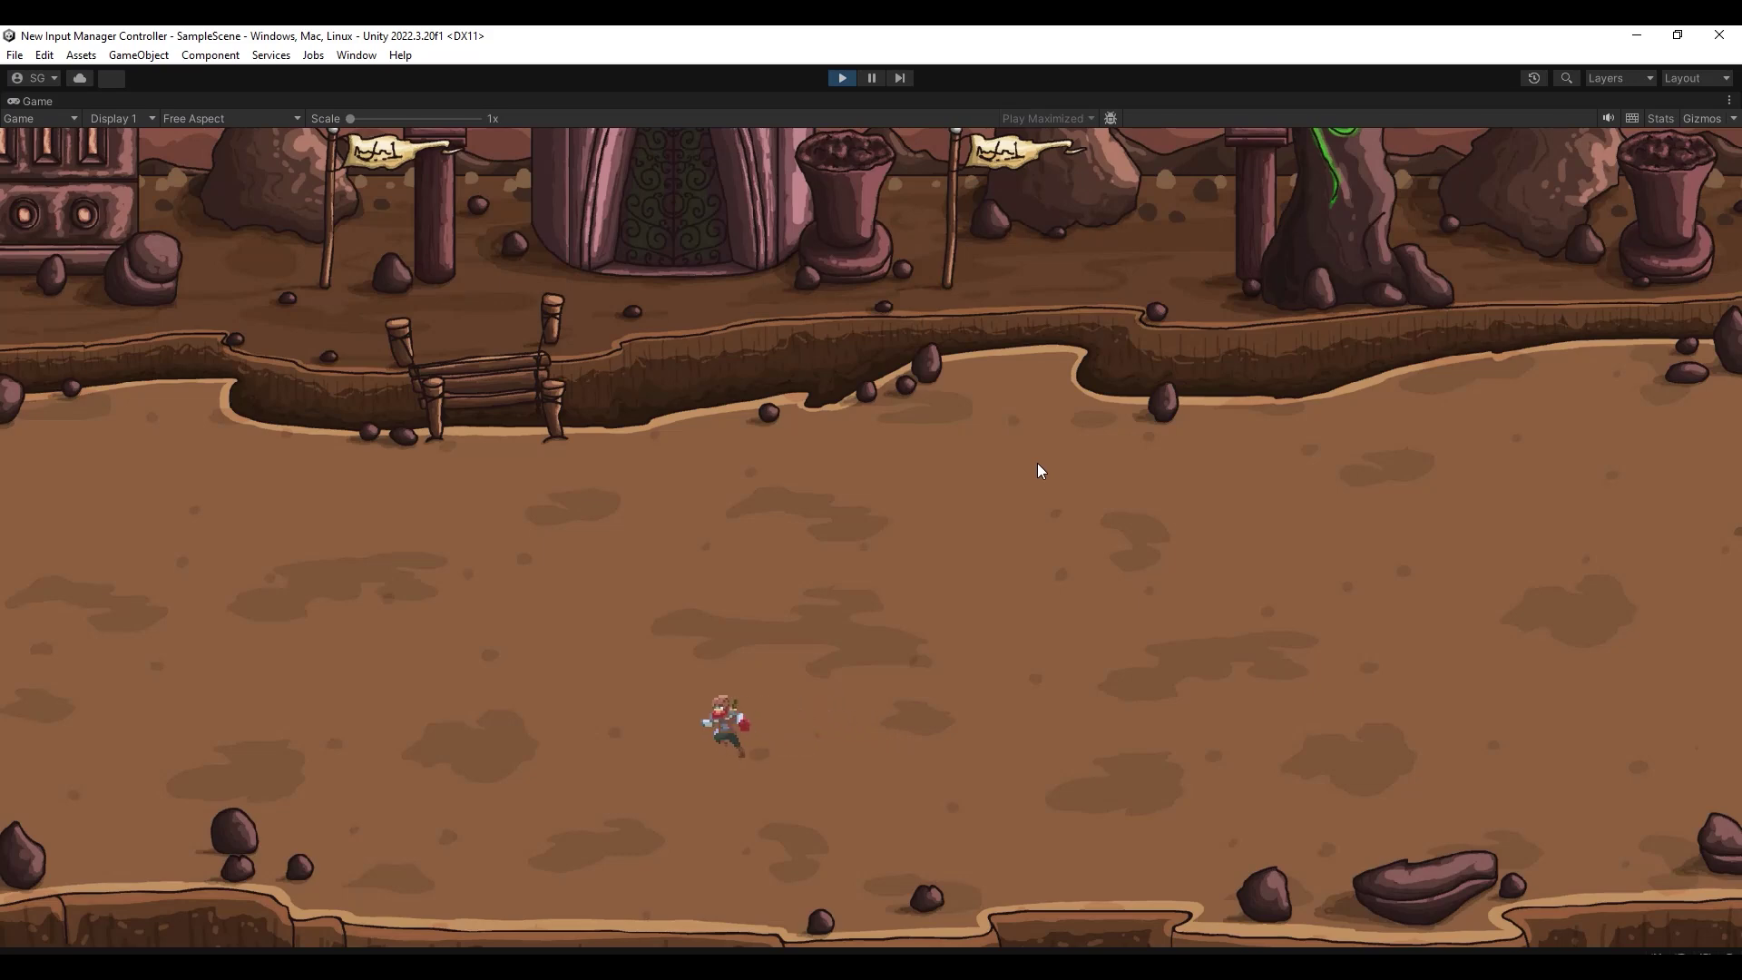
Run the player left and right with the arrow keys, then stop Play mode.
key("Right")
key("Left")
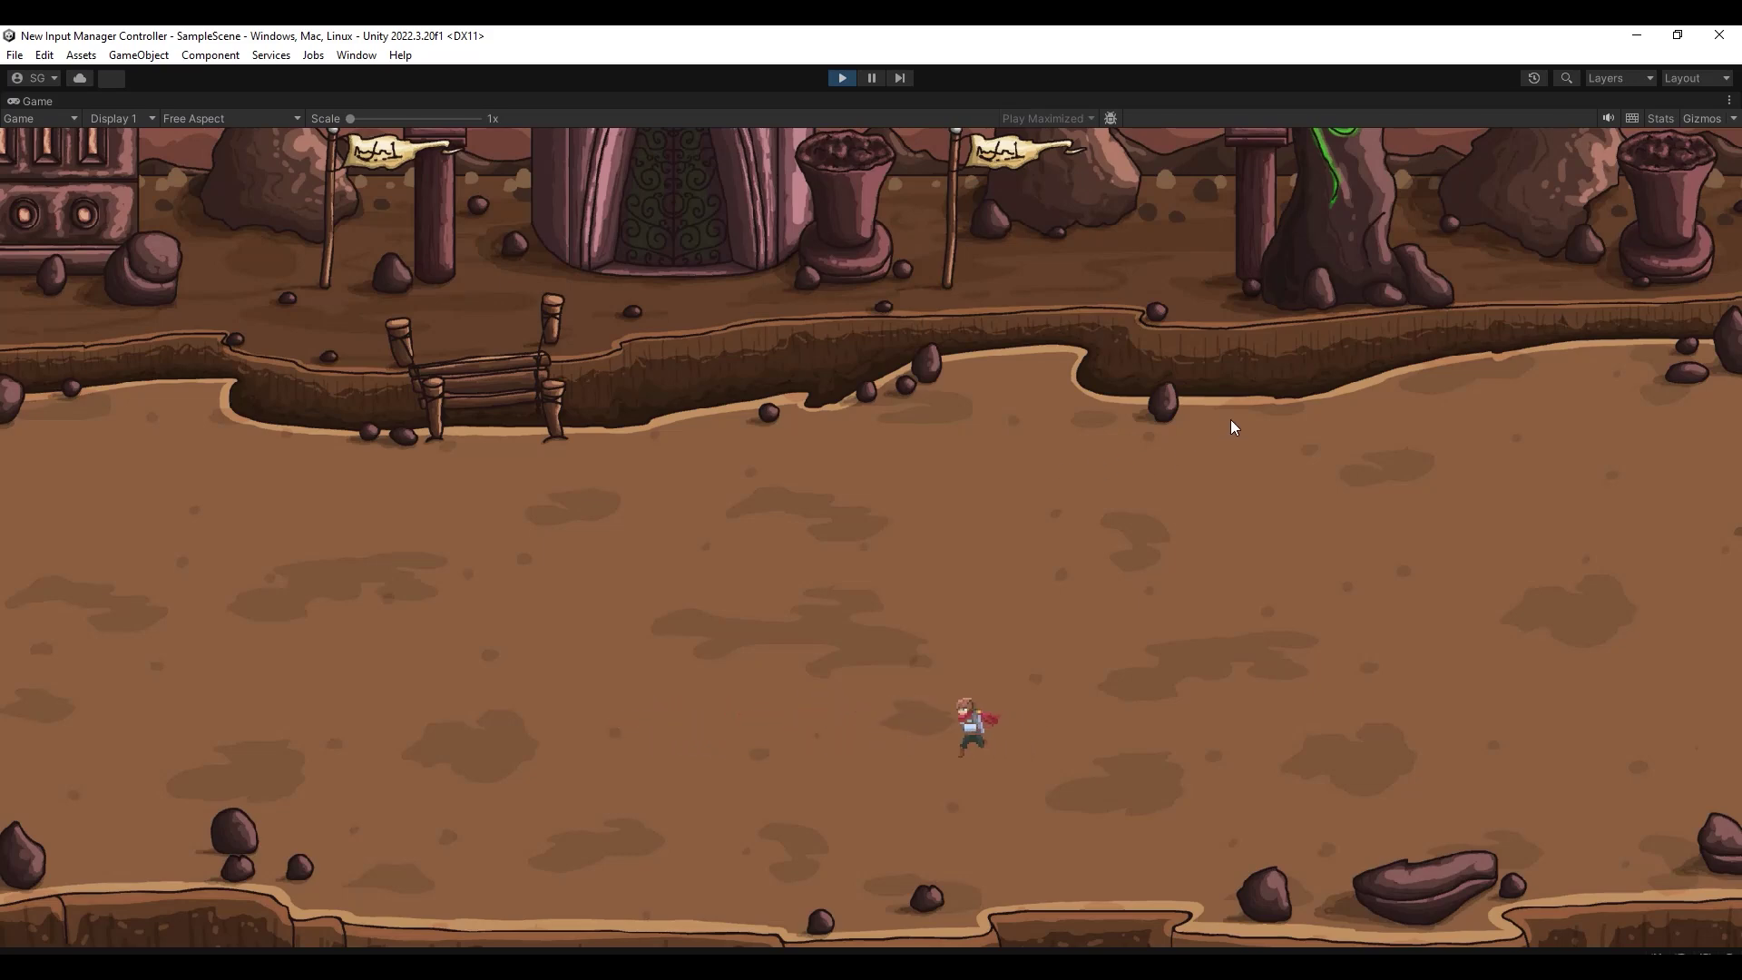
key("Right")
key("Left")
key("Right")
key("Left")
key("Right")
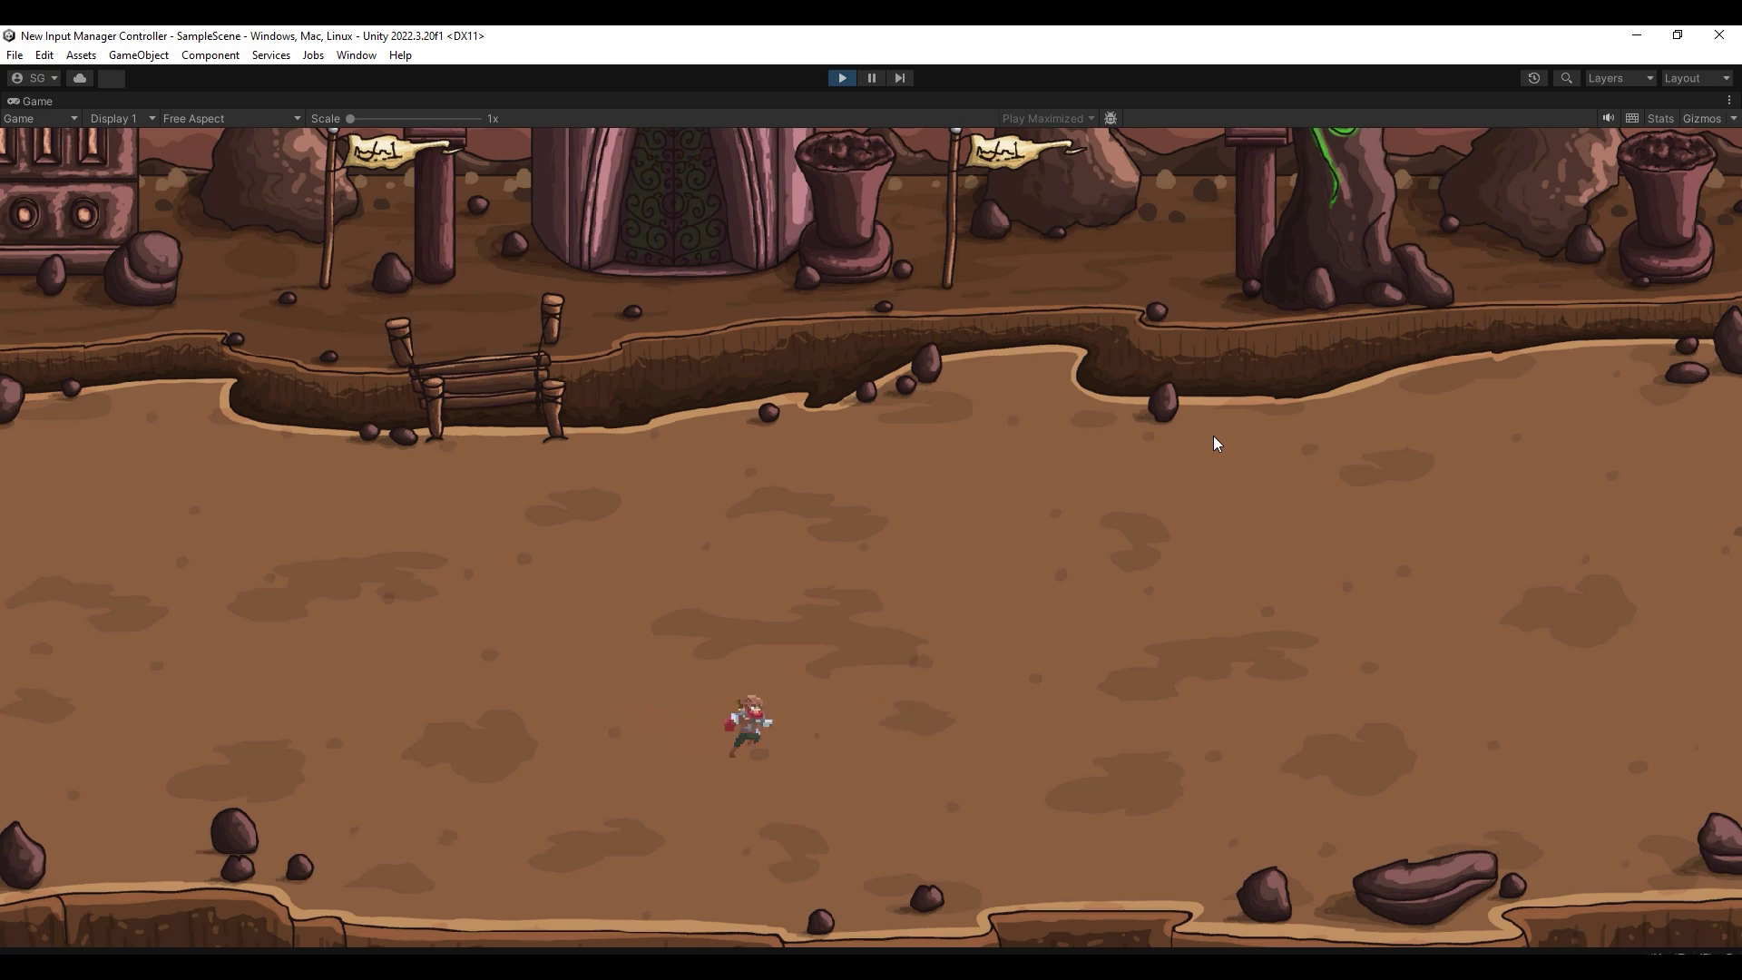
key("ctrl+p")
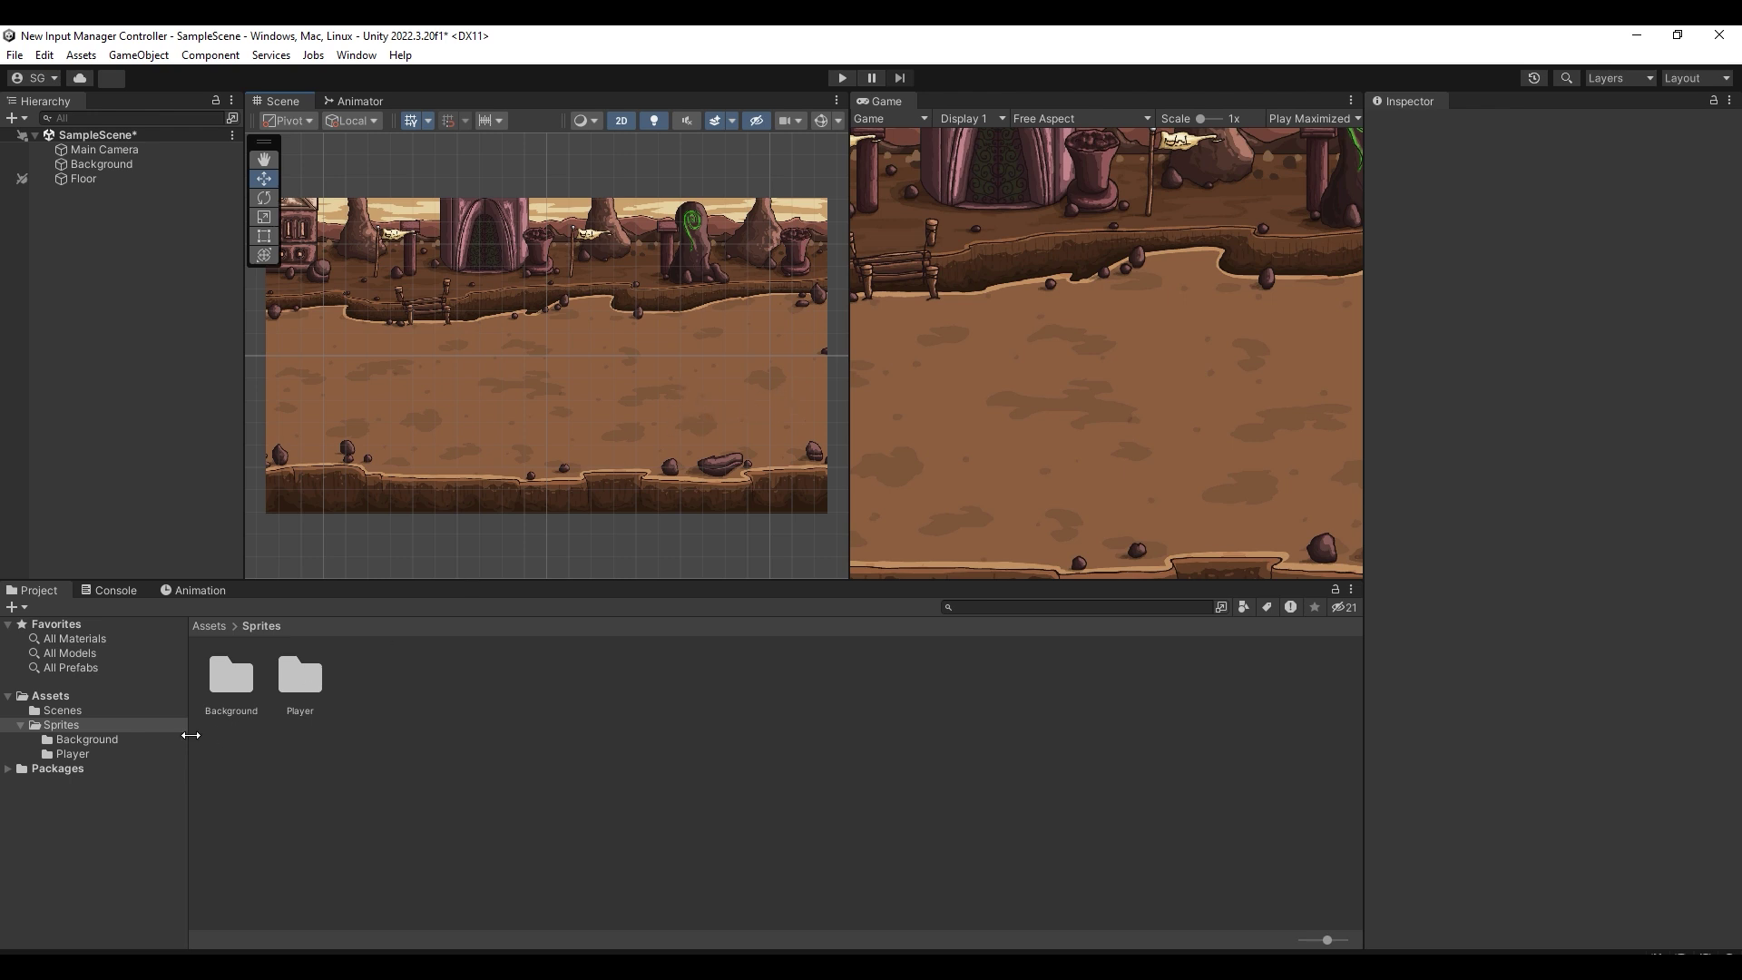
Set Player-SpriteSheet in Assets/Sprites/Player to Multiple sprite mode and apply it.
left_click(111, 755)
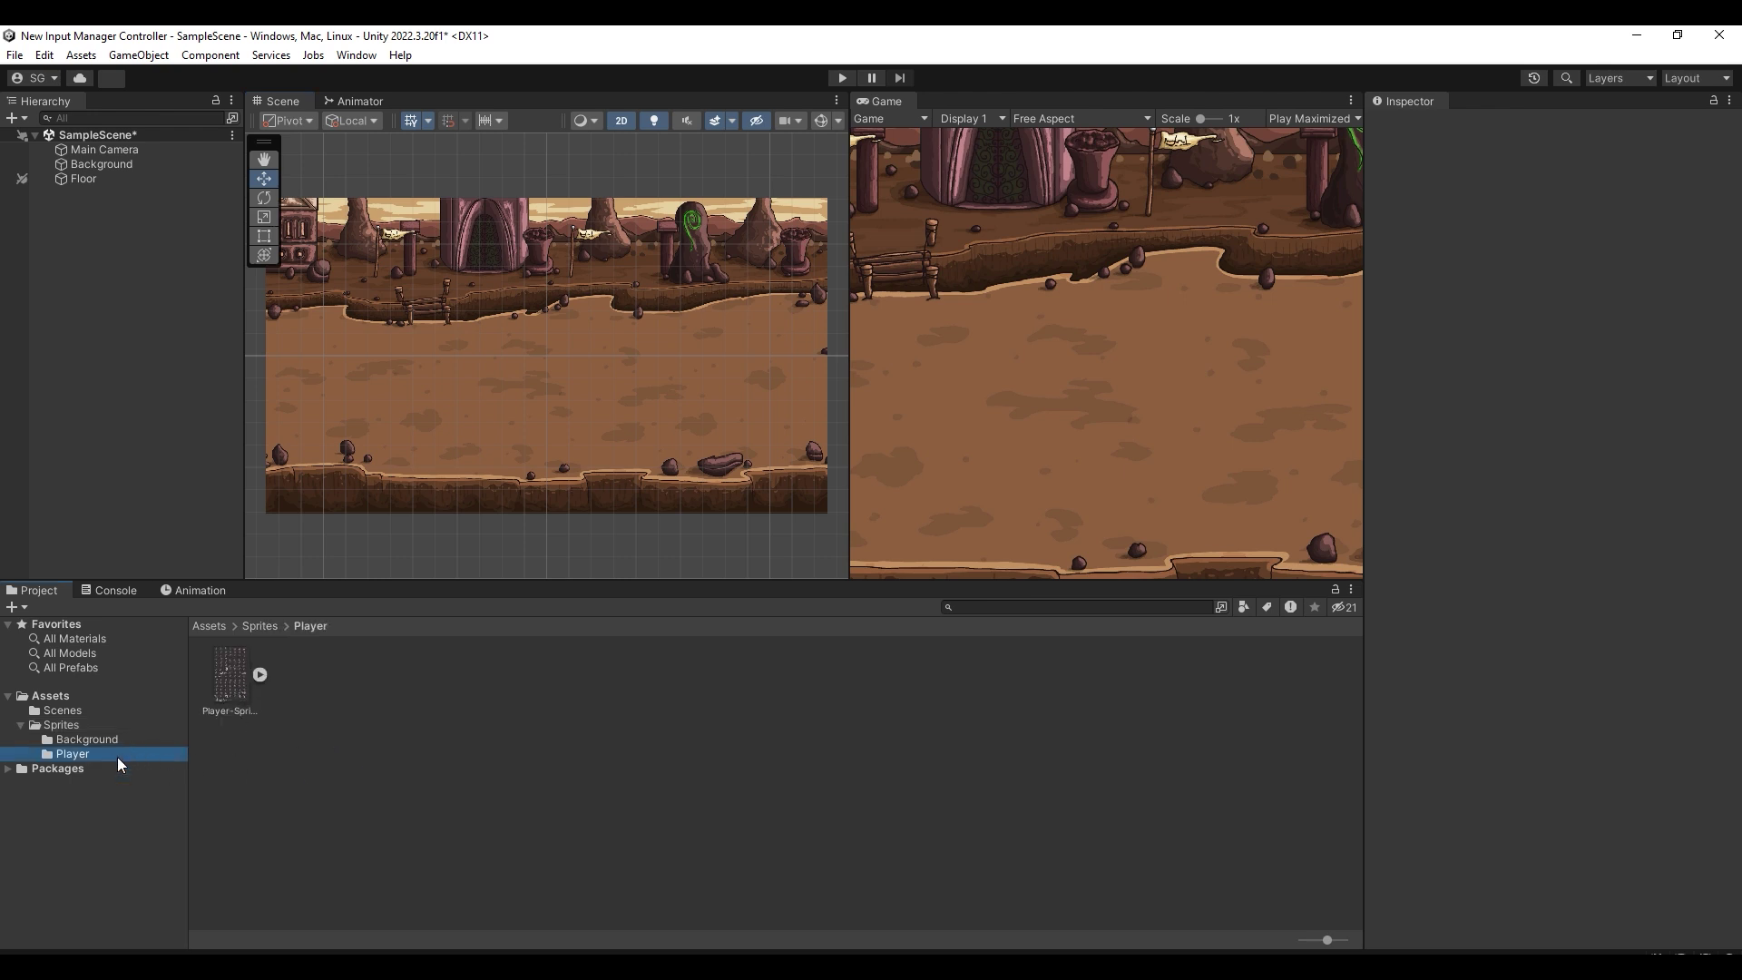
left_click(238, 676)
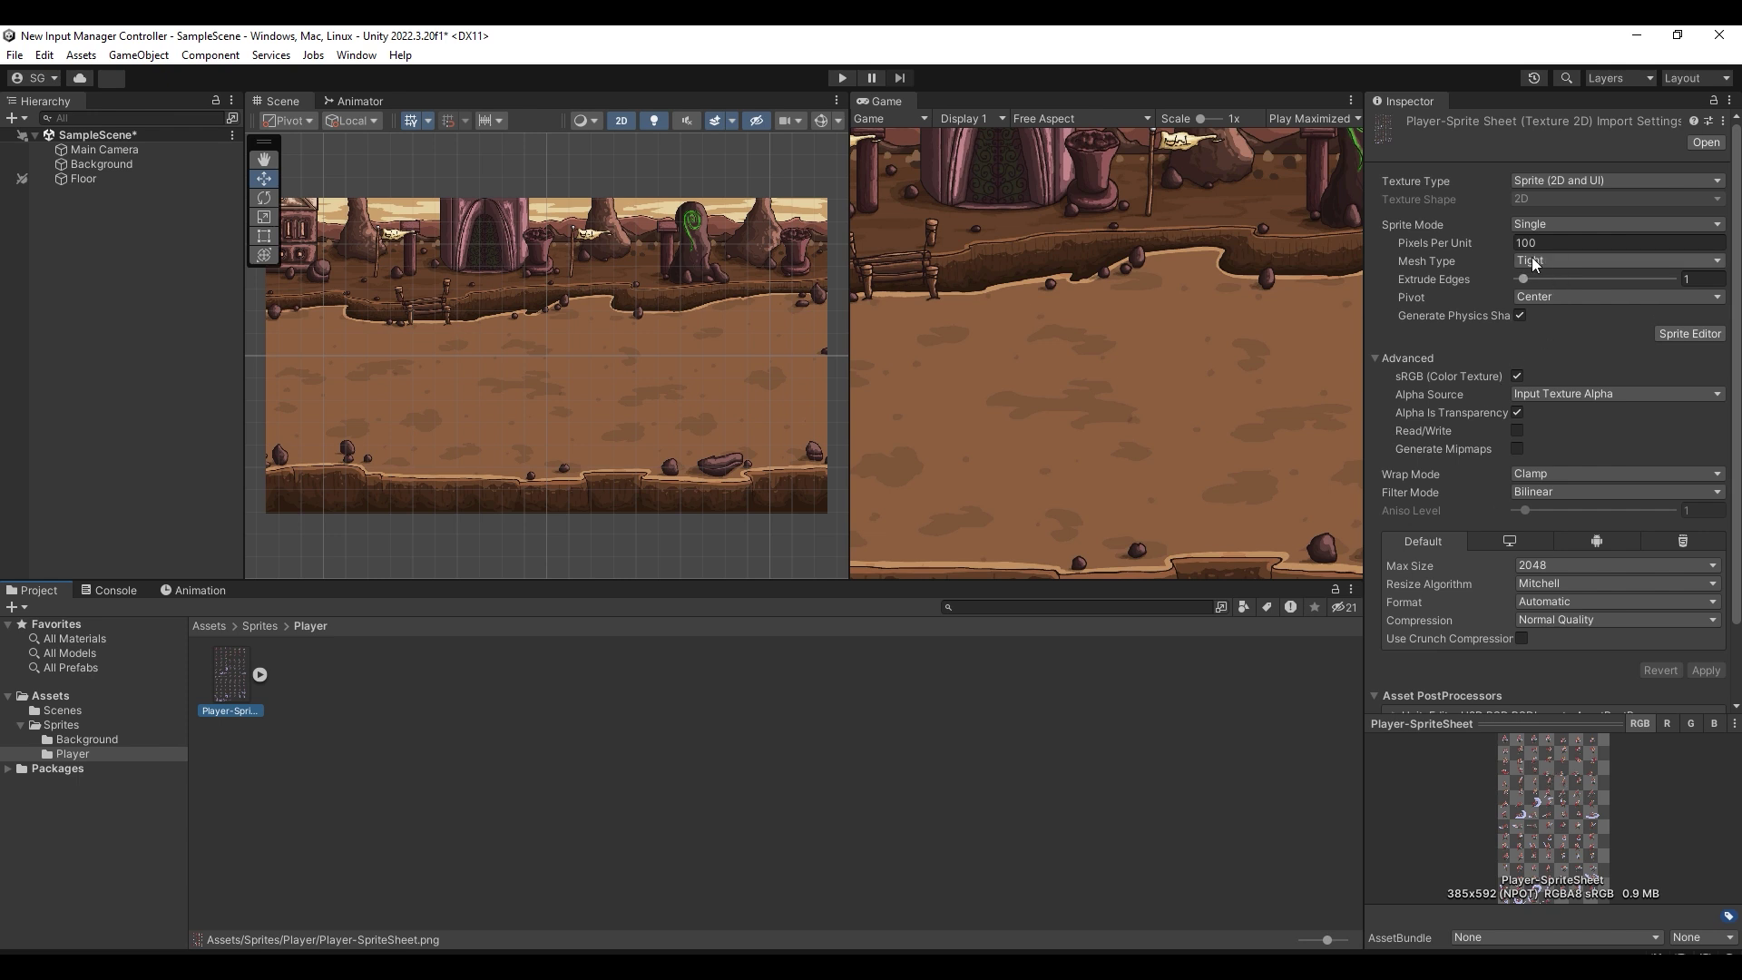
left_click(1588, 224)
left_click(1574, 263)
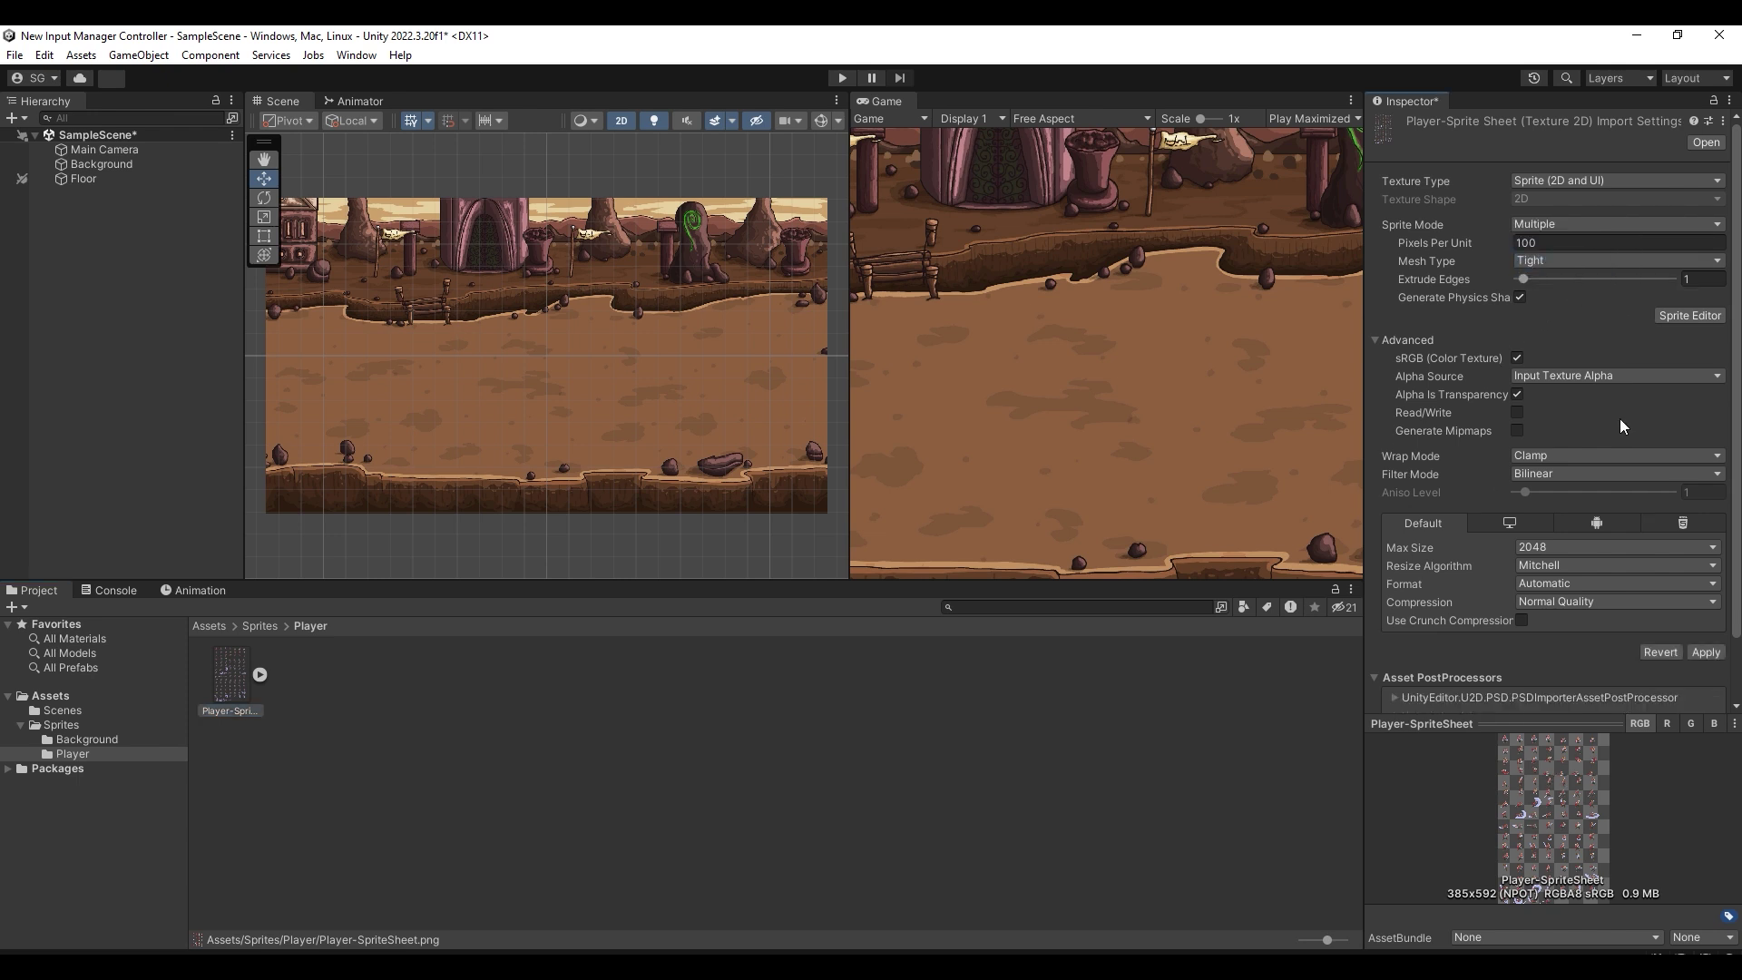
left_click(1705, 653)
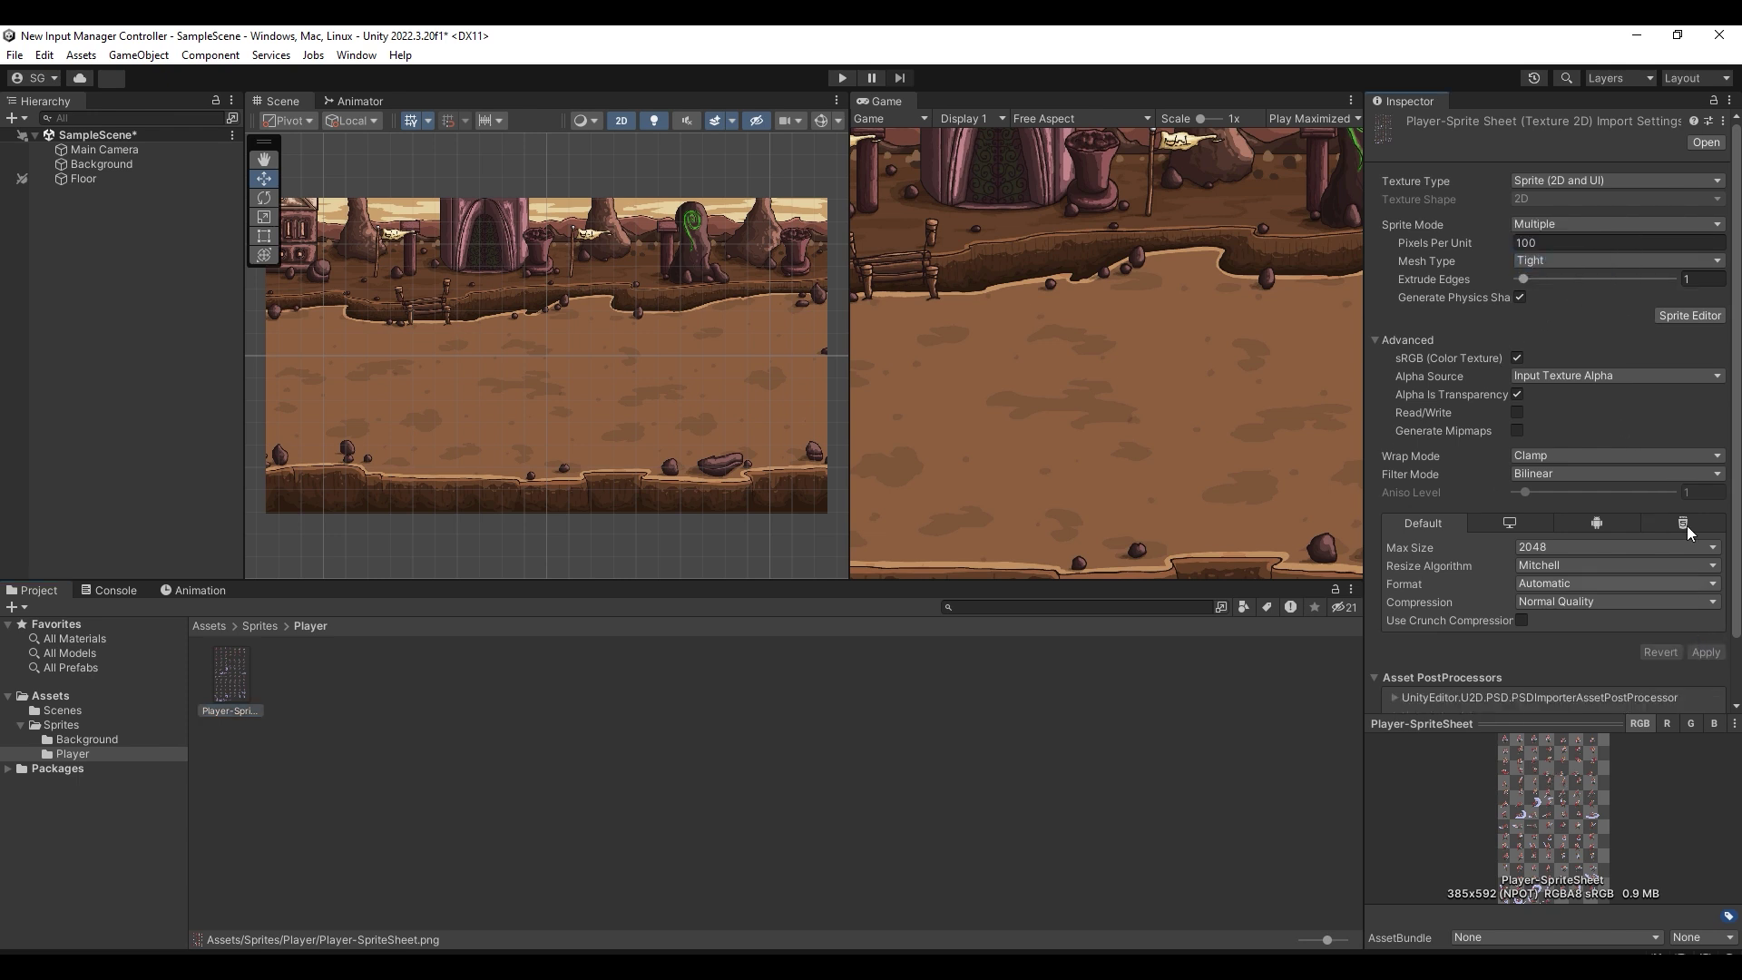
left_click(1686, 316)
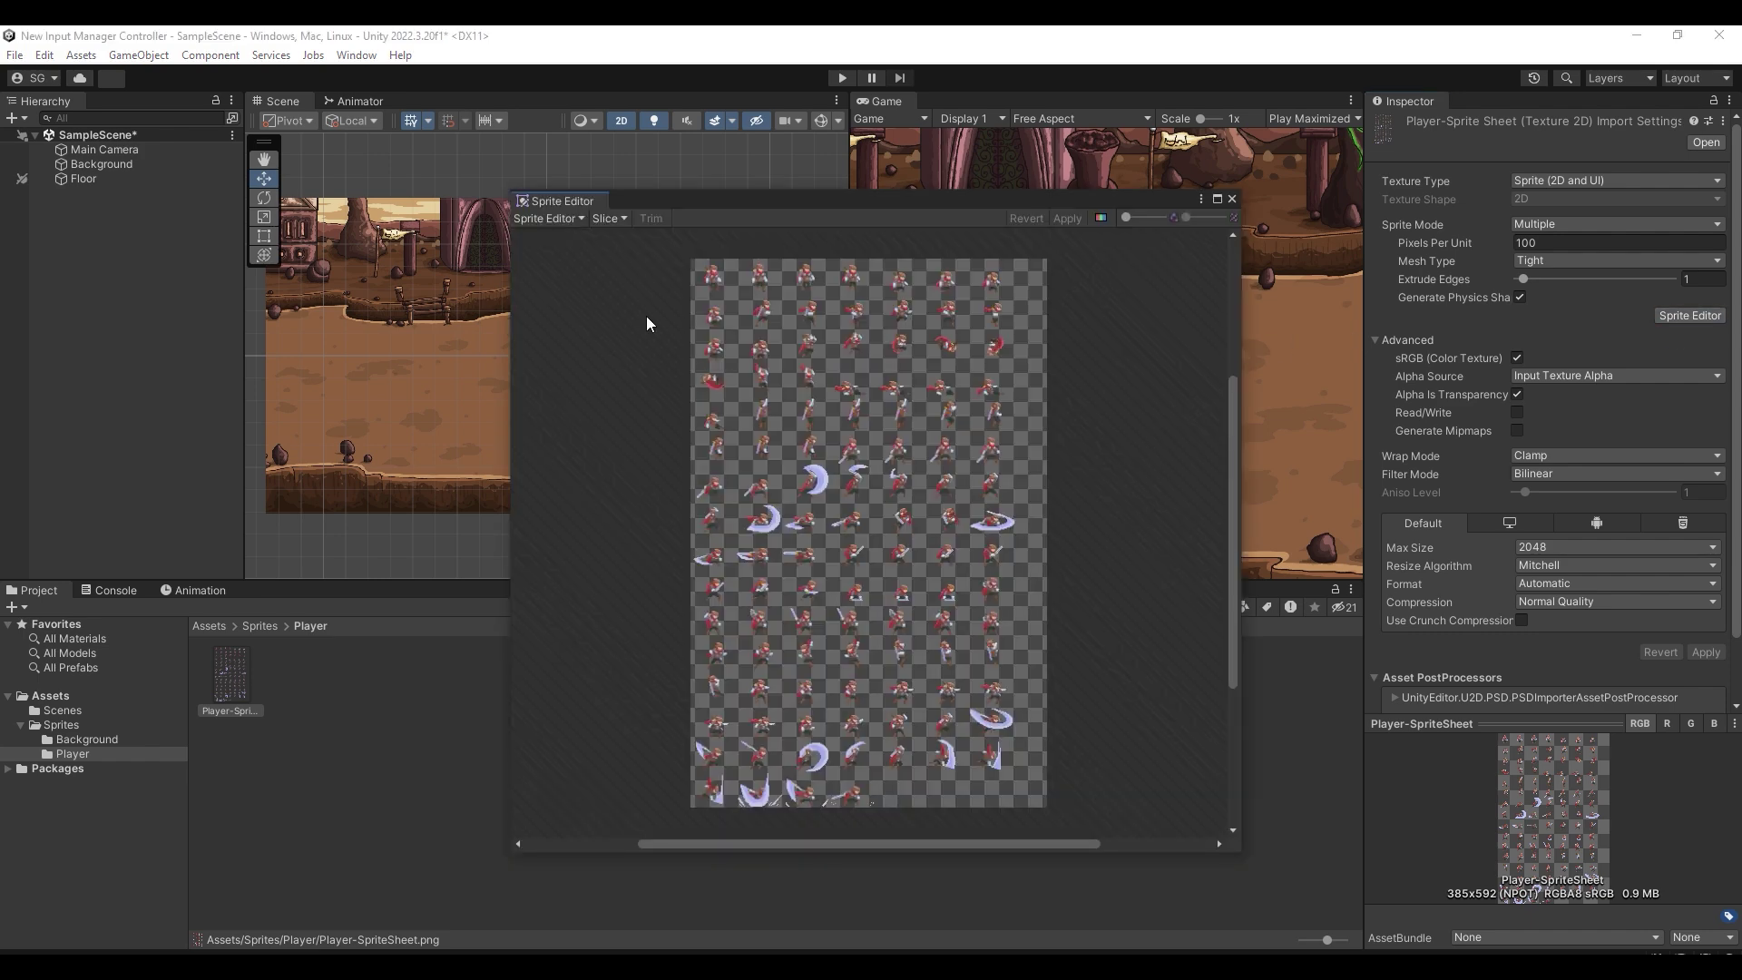
Slice the sprite sheet by cell size into a 50×37 pixel grid.
left_click(609, 217)
left_click(728, 238)
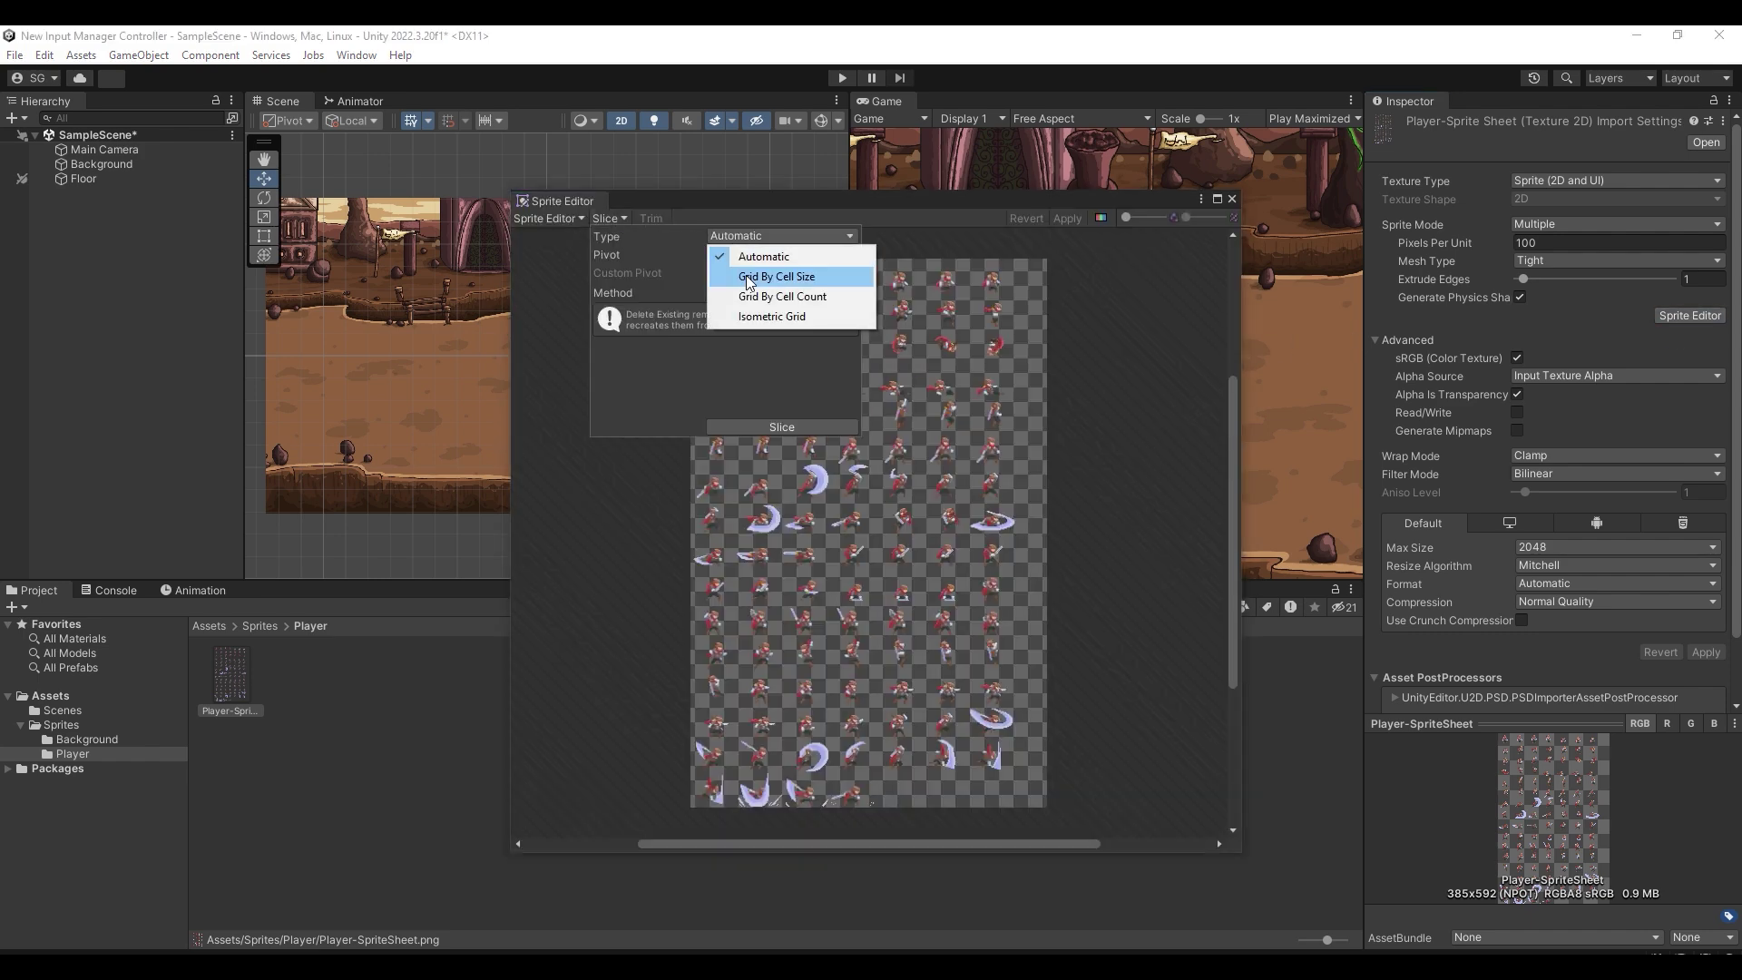
left_click(753, 273)
left_click(766, 256)
type("50")
key("Tab")
type("37")
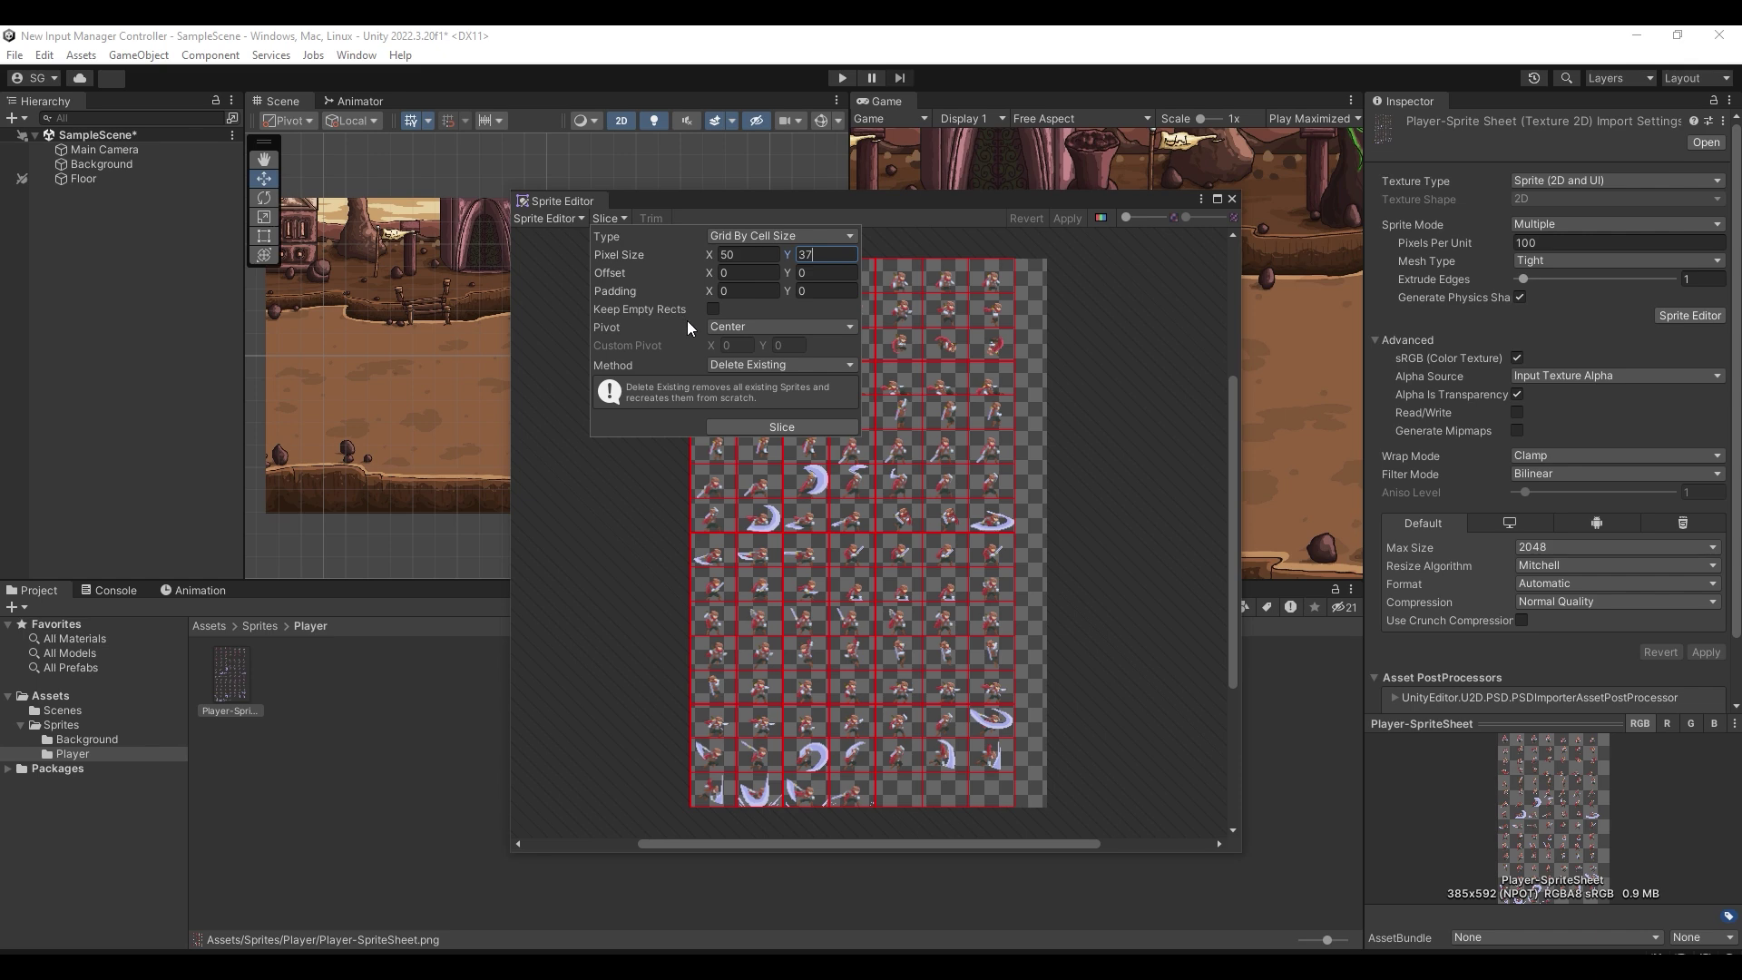
left_click(748, 429)
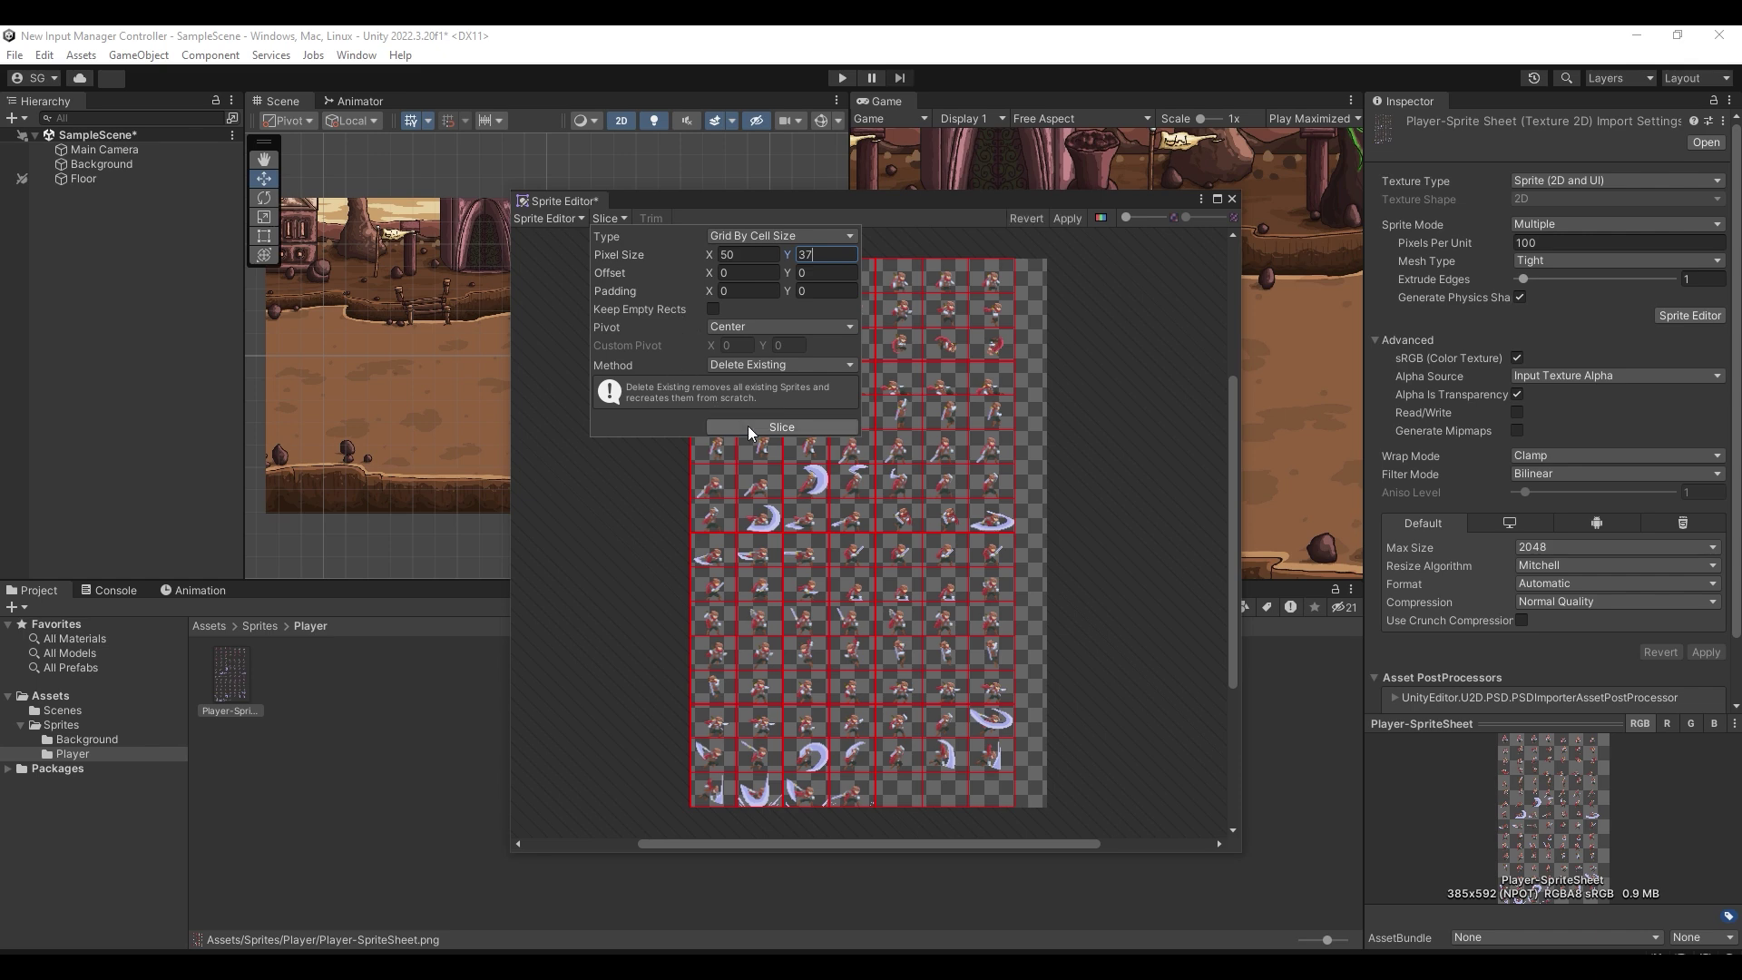
Rename the first sliced sprite to Player-Idle.
left_click(1058, 233)
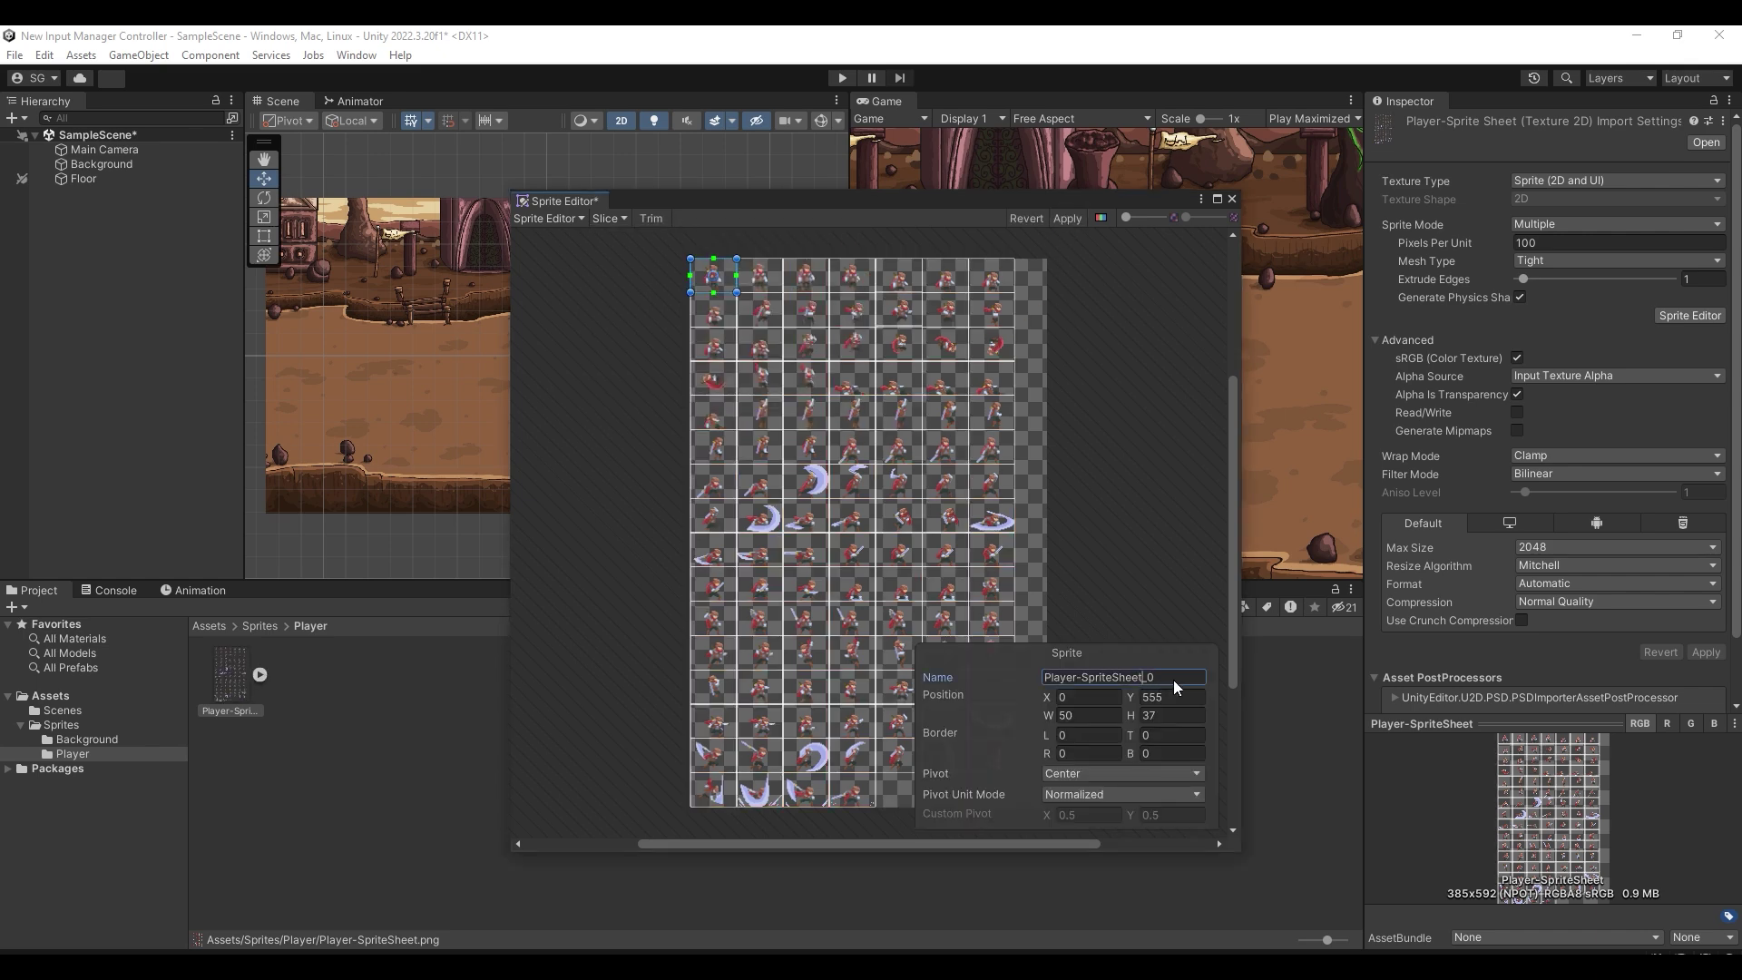
key("BackSpace")
key("BackSpace")
key("BackSpace")
key("BackSpace")
key("BackSpace")
key("BackSpace")
key("BackSpace")
key("BackSpace")
key("BackSpace")
type("Idle")
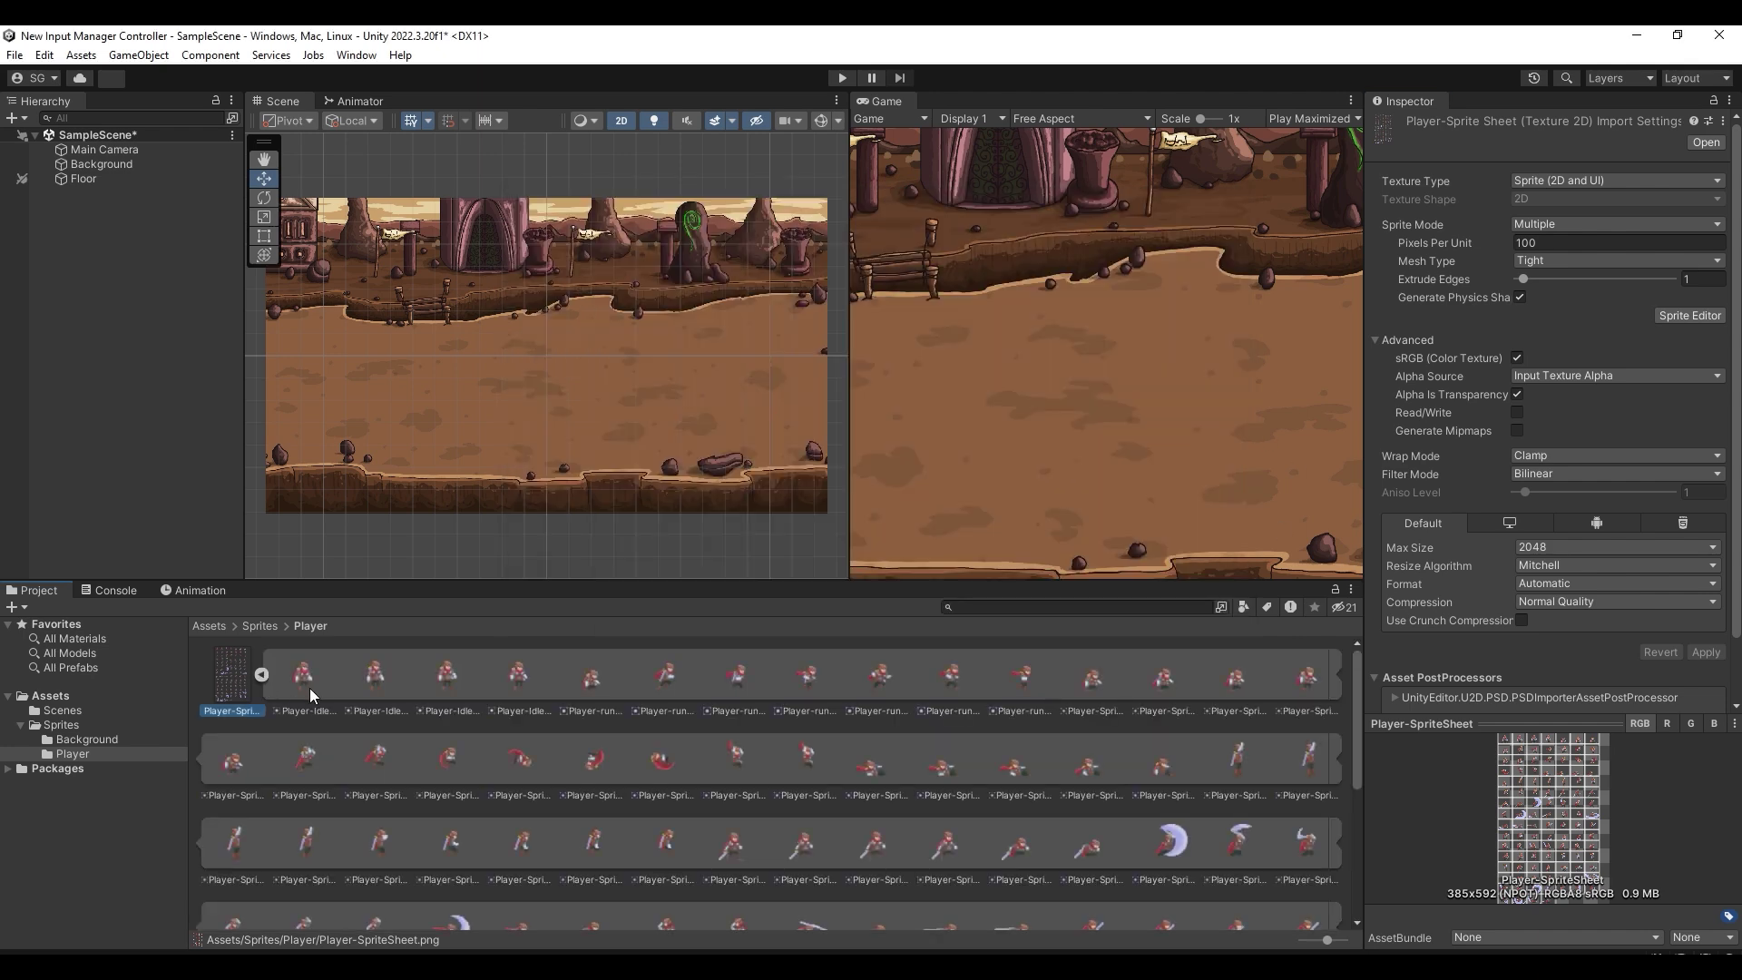
Place Player-Idle_0 in the scene, frame it, and set its Order in Layer to 1.
left_click_drag(302, 684, 136, 242)
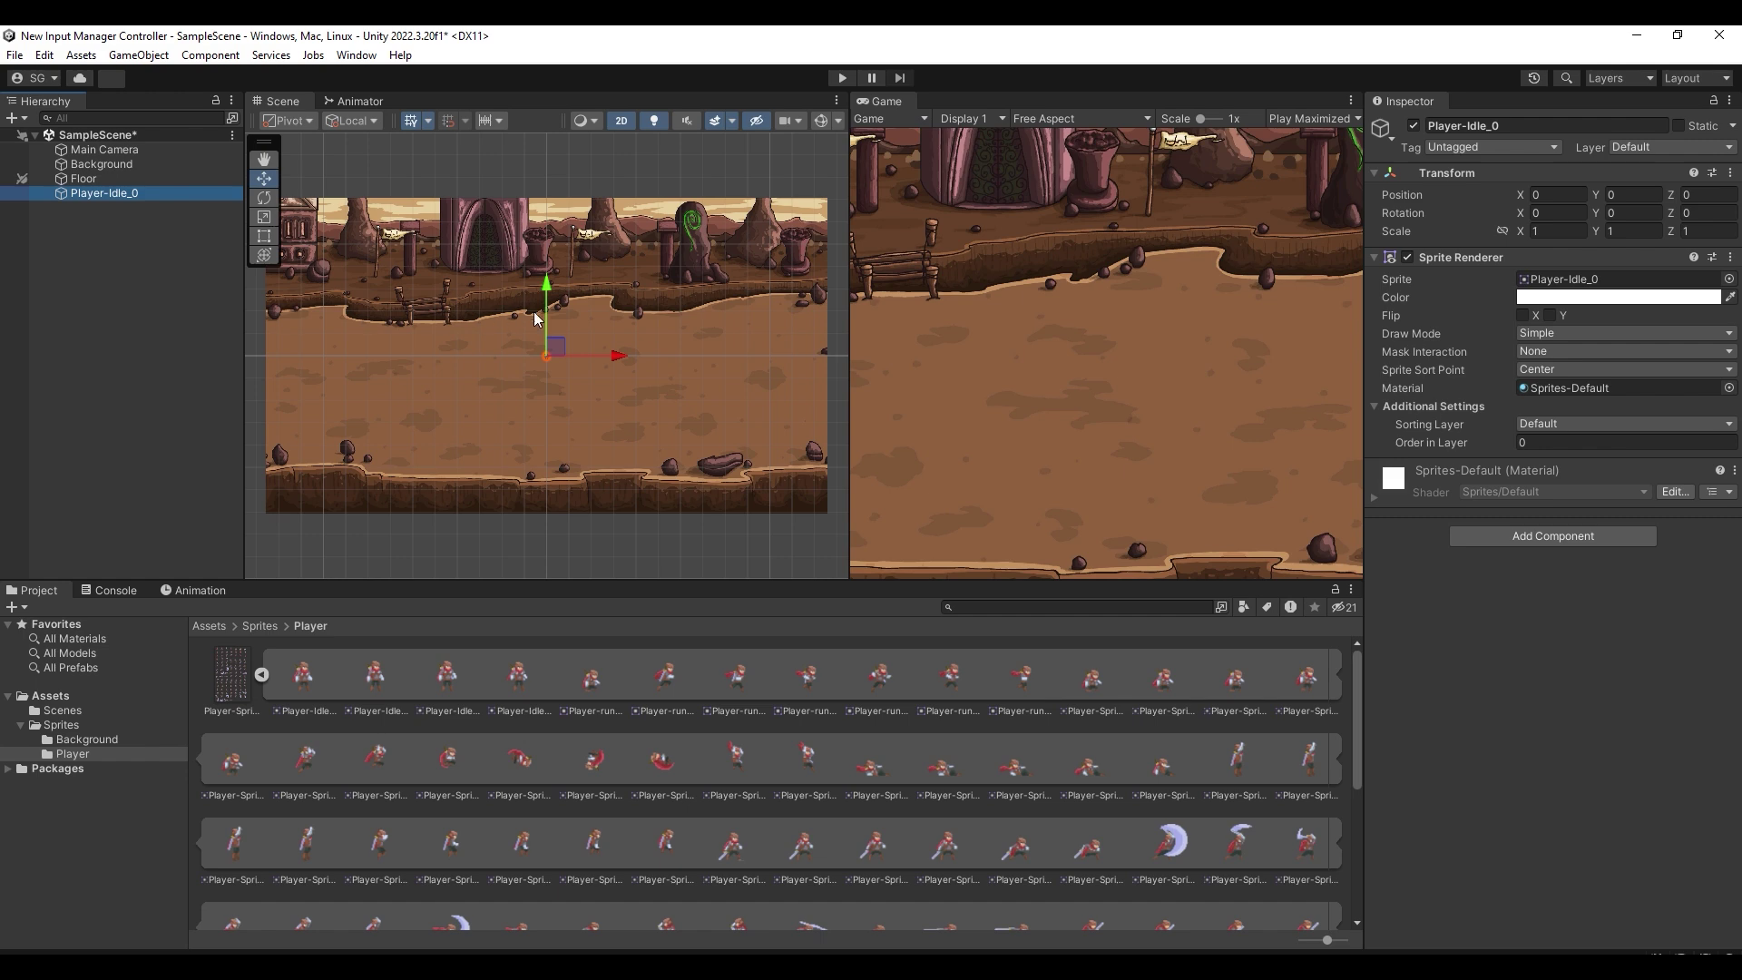
key("f")
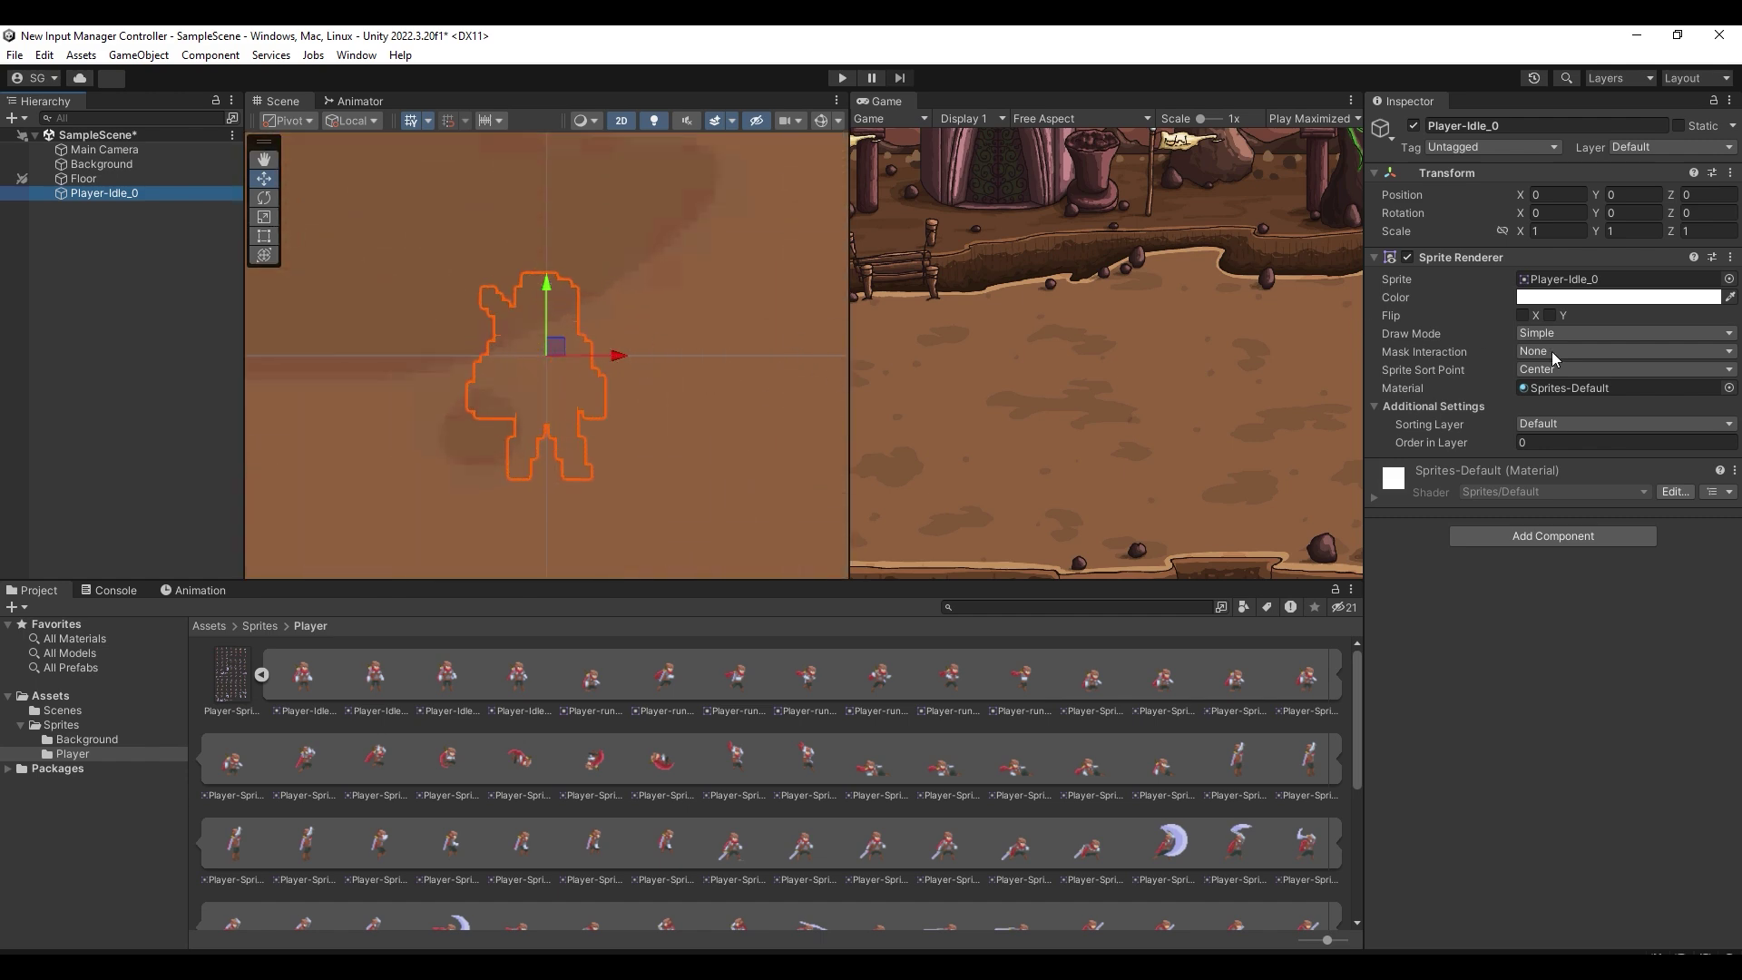
left_click_drag(1492, 450, 1534, 471)
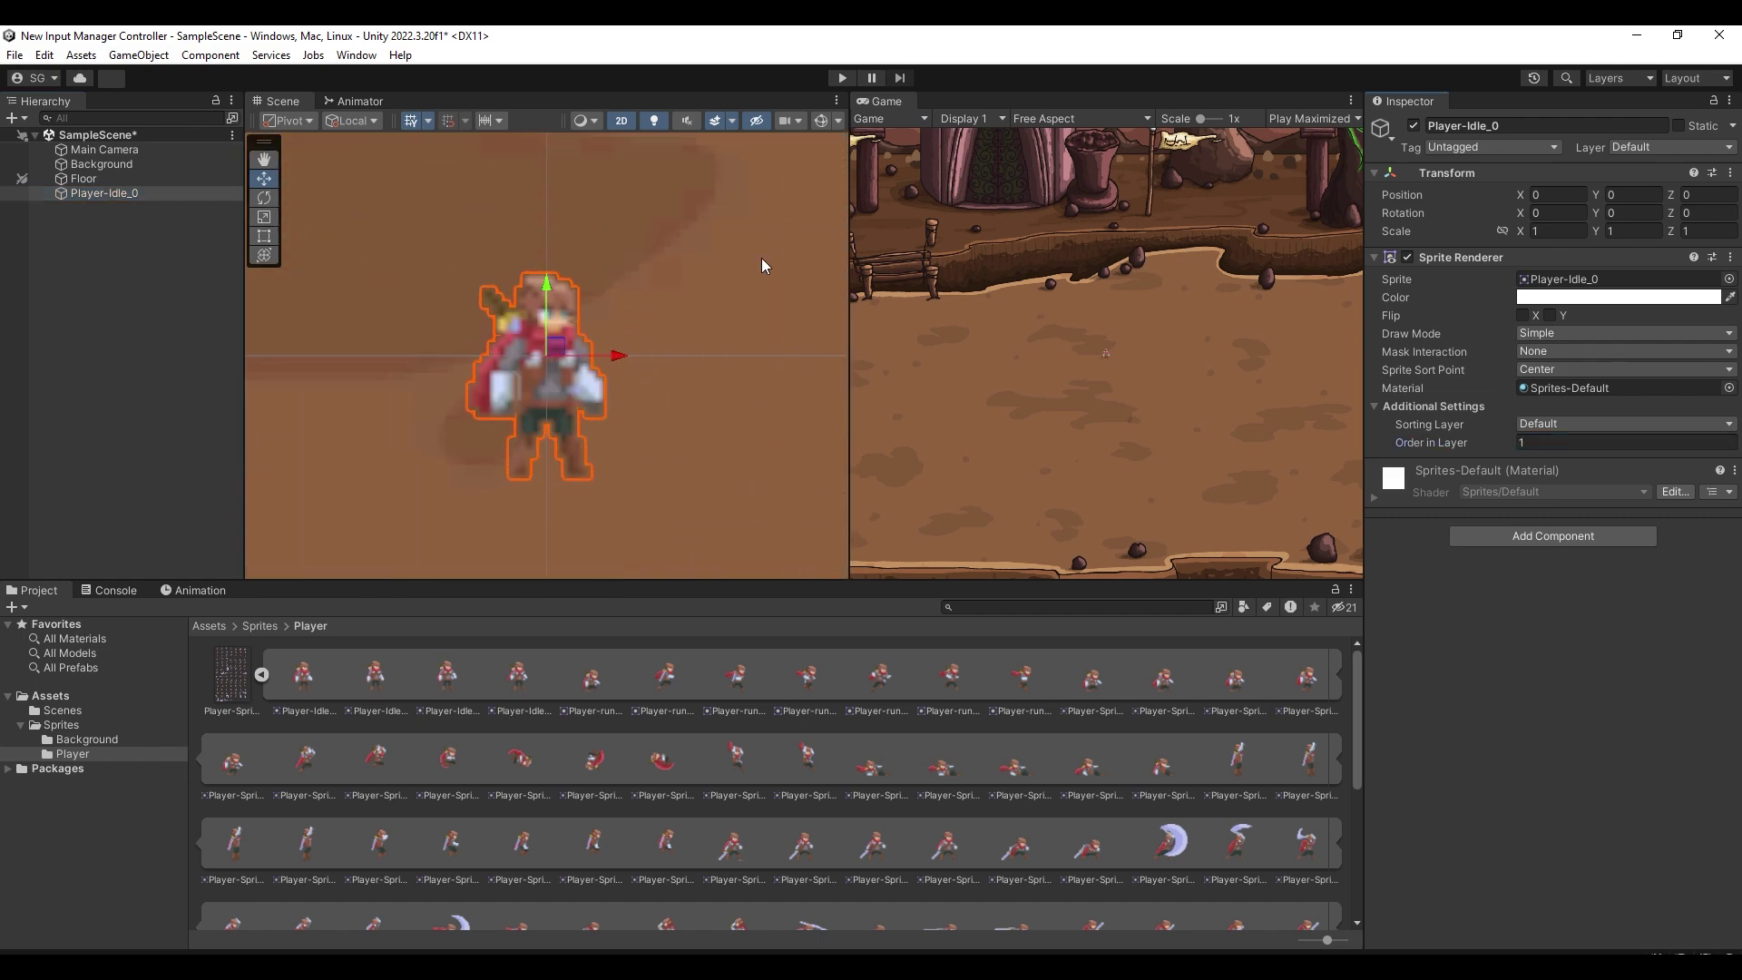
scroll(760, 258, "down", 2)
scroll(717, 261, "down", 3)
middle_click_drag(680, 261, 633, 274)
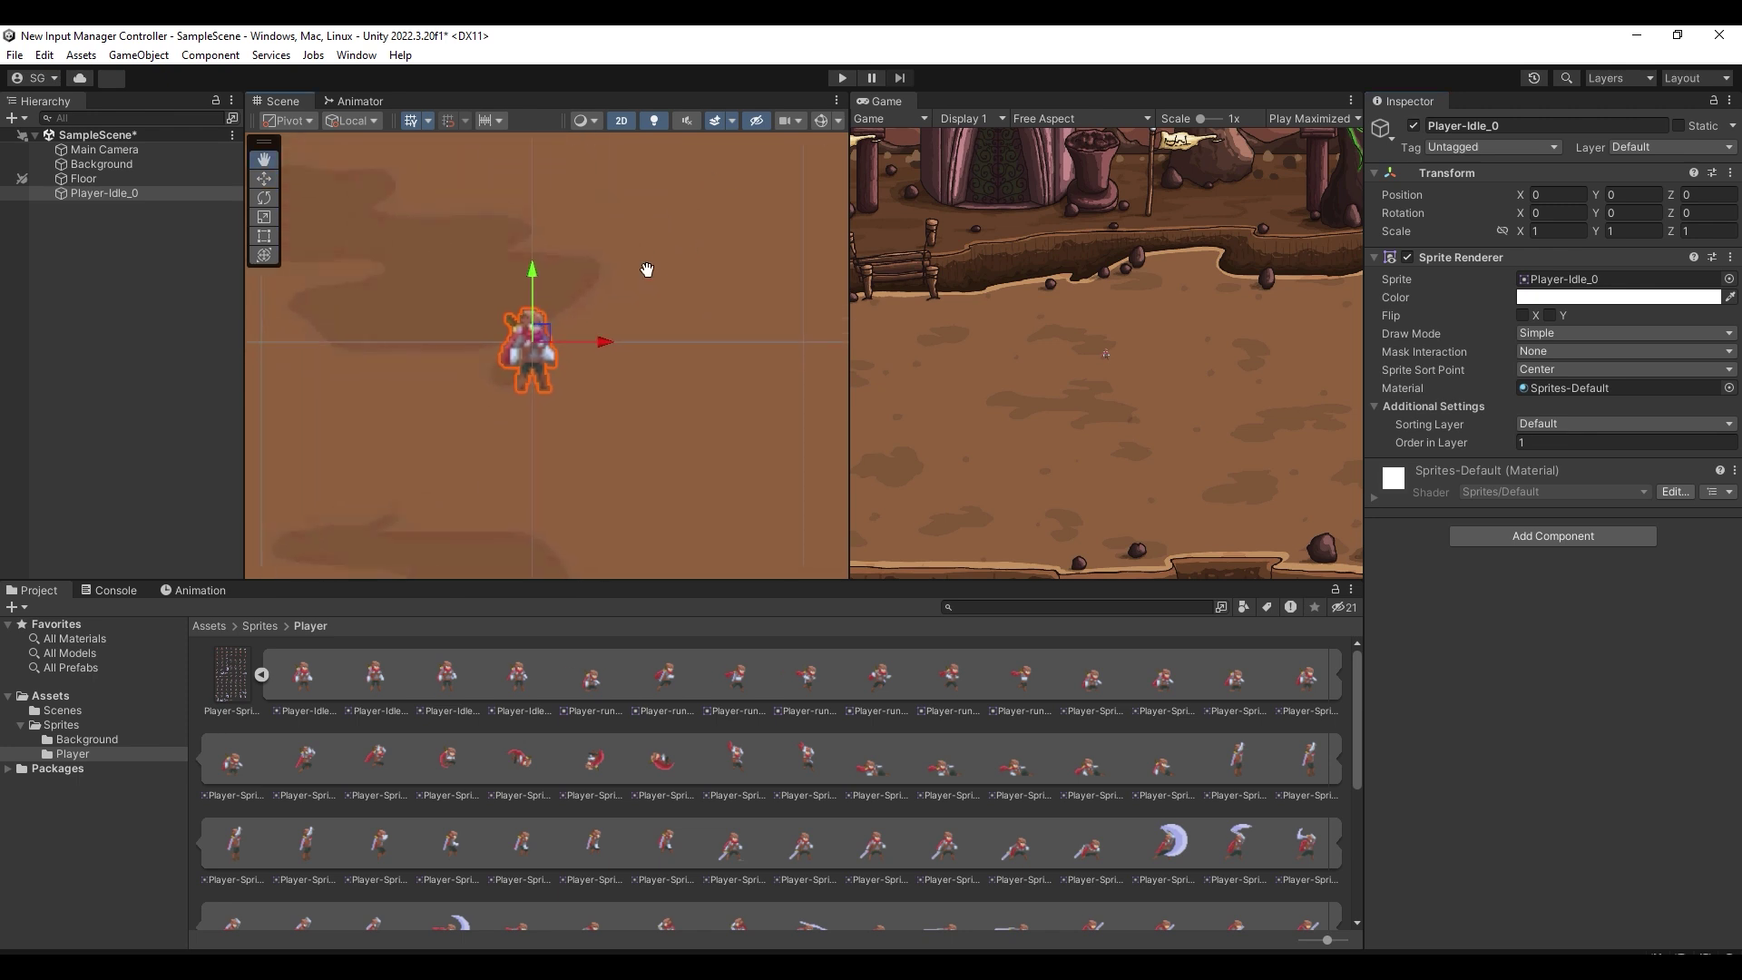
left_click(261, 674)
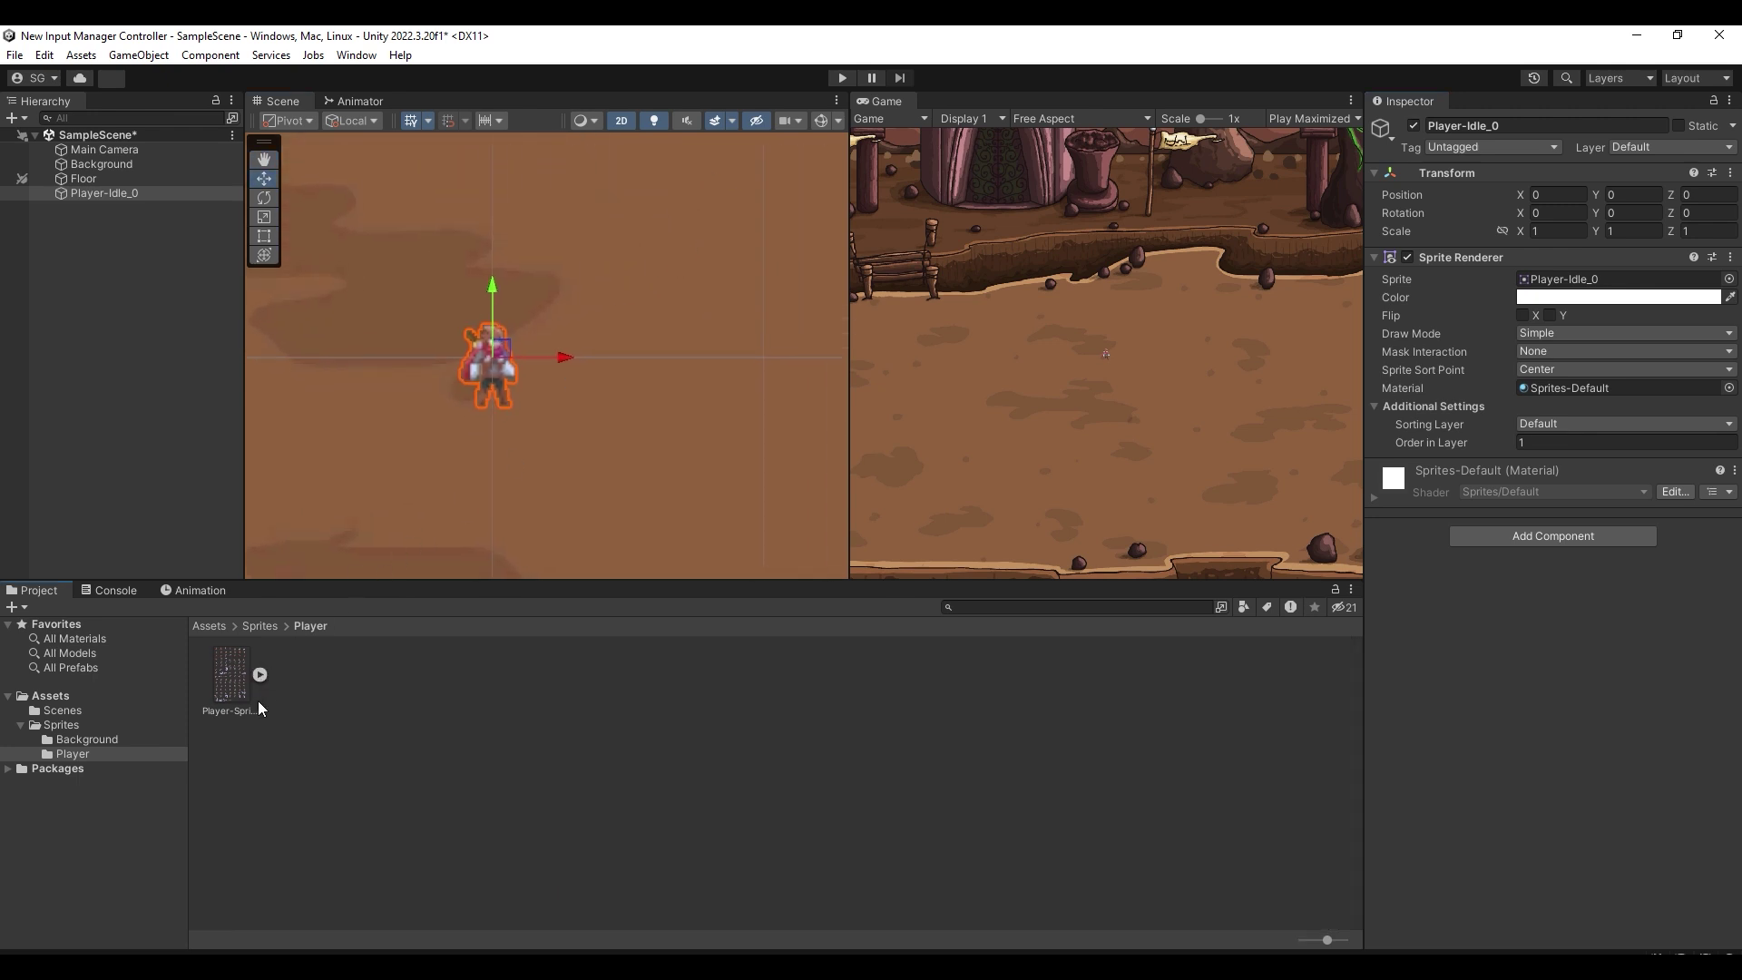
left_click(258, 701)
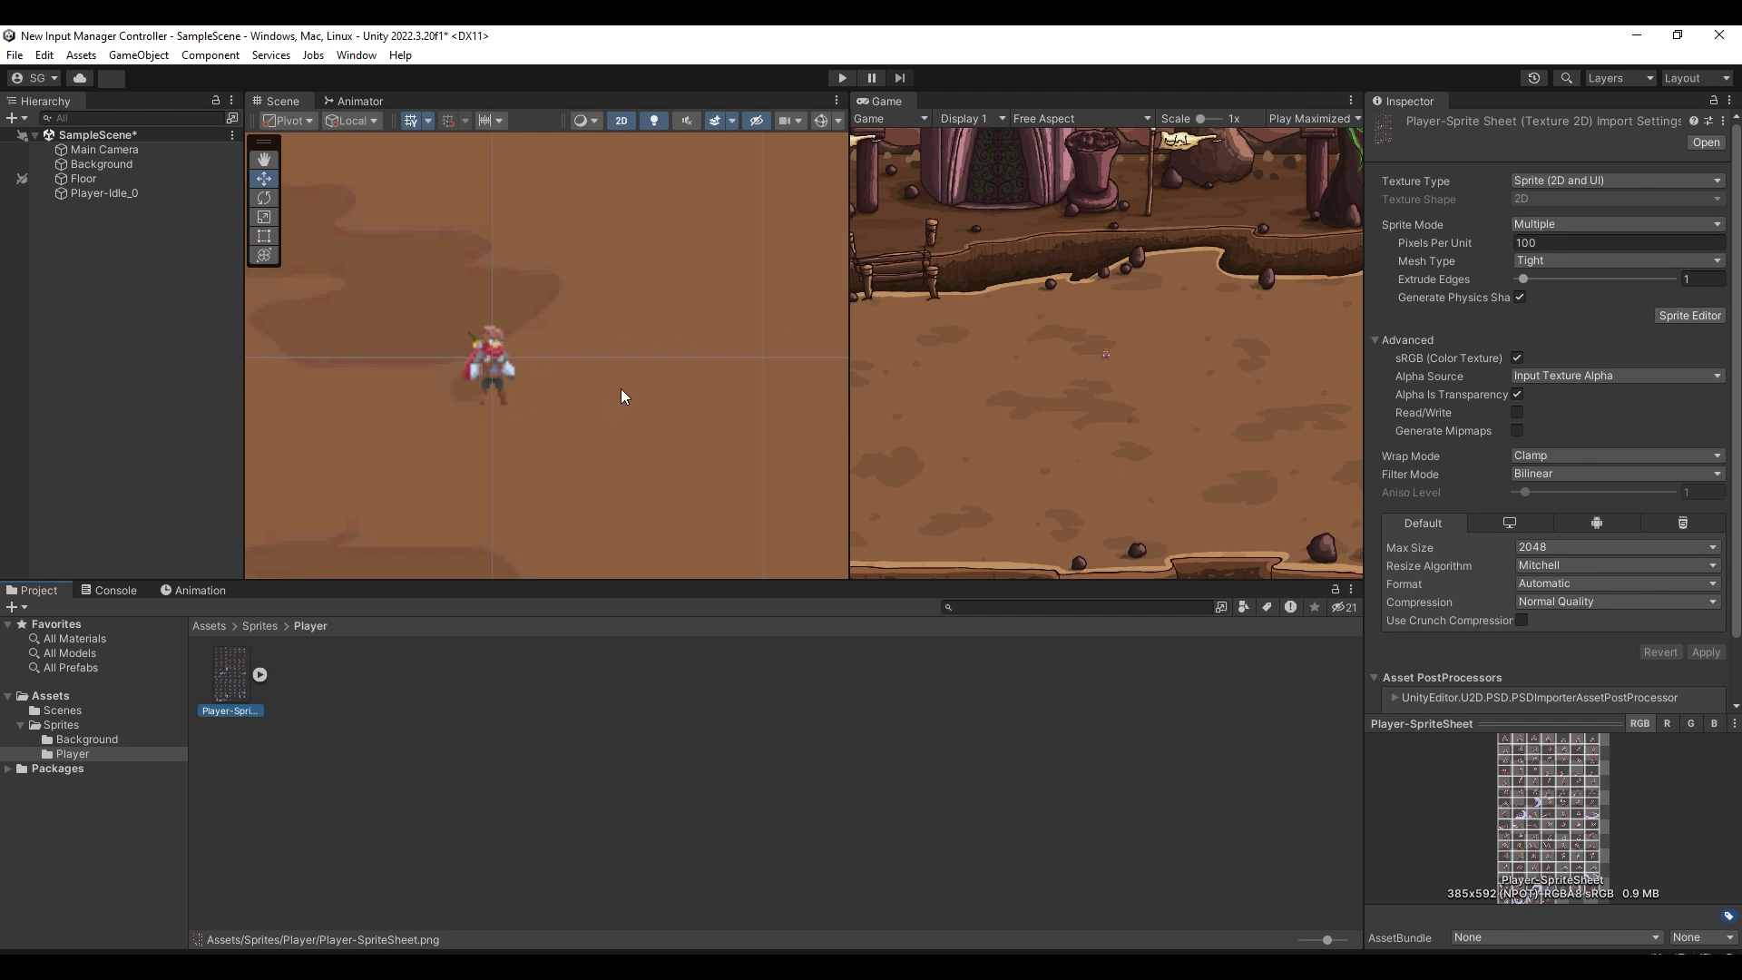
Set the sprite sheet to 32 Pixels Per Unit with Point filtering and apply.
middle_click_drag(577, 348, 675, 374)
scroll(581, 377, "up", 1)
scroll(603, 389, "up", 2)
scroll(733, 317, "up", 3)
middle_click_drag(733, 317, 684, 350)
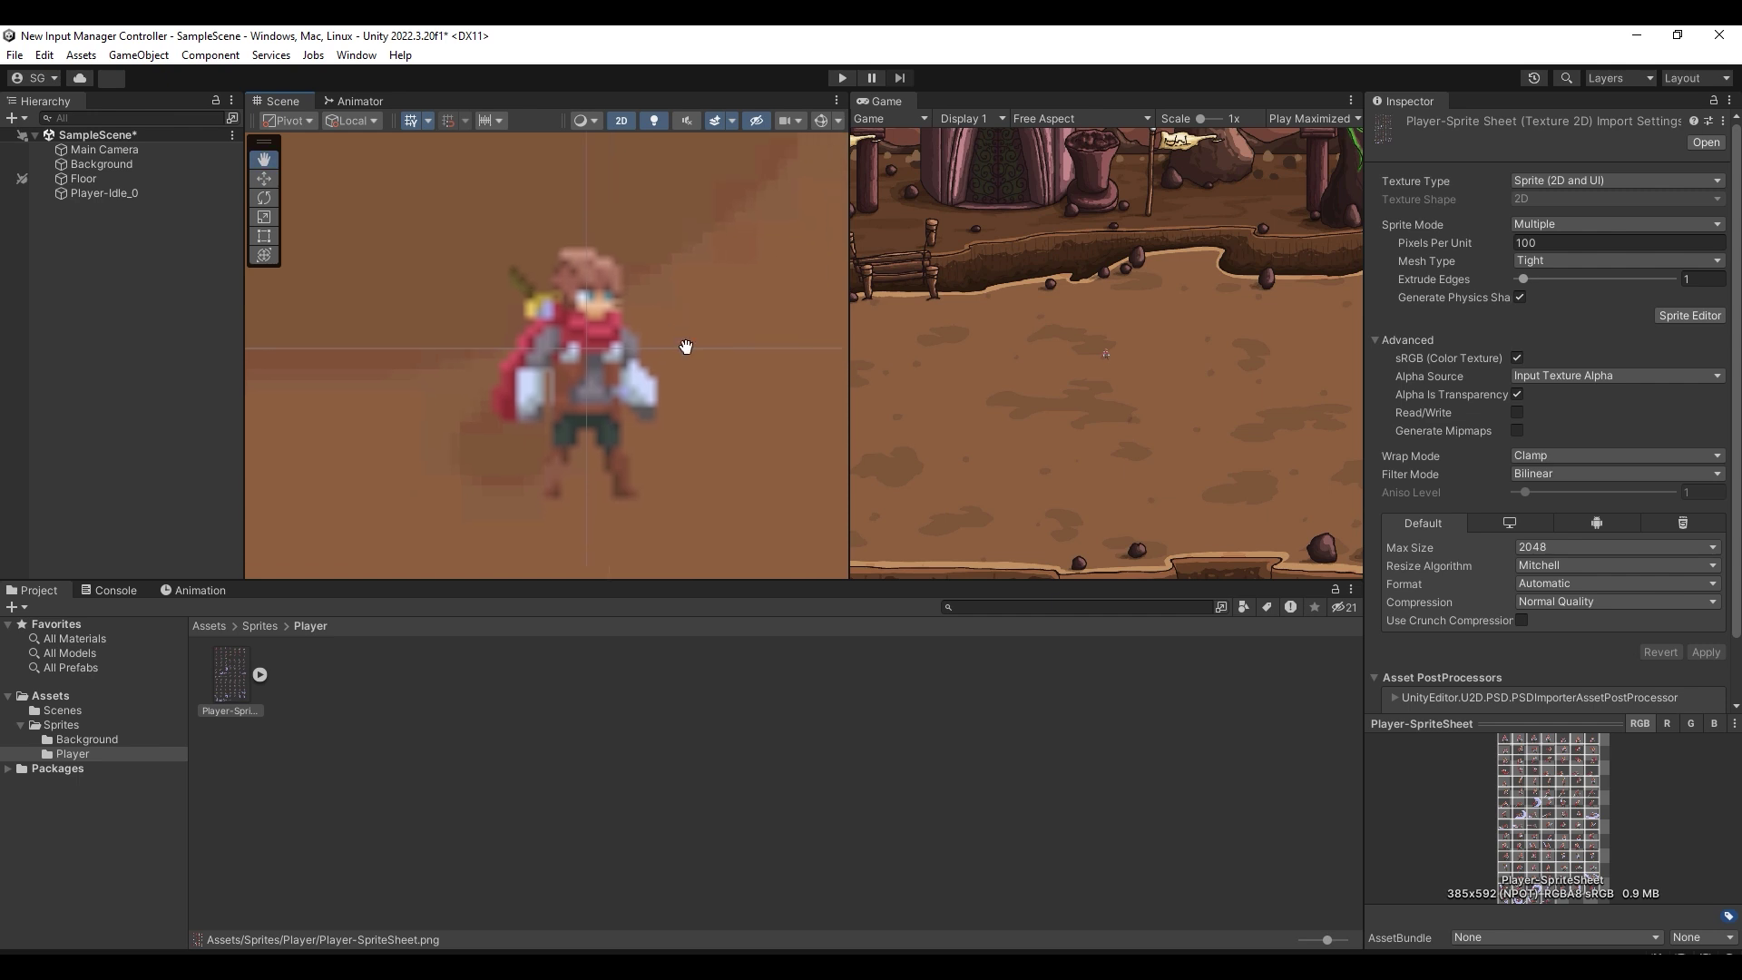
left_click(1710, 242)
type("32")
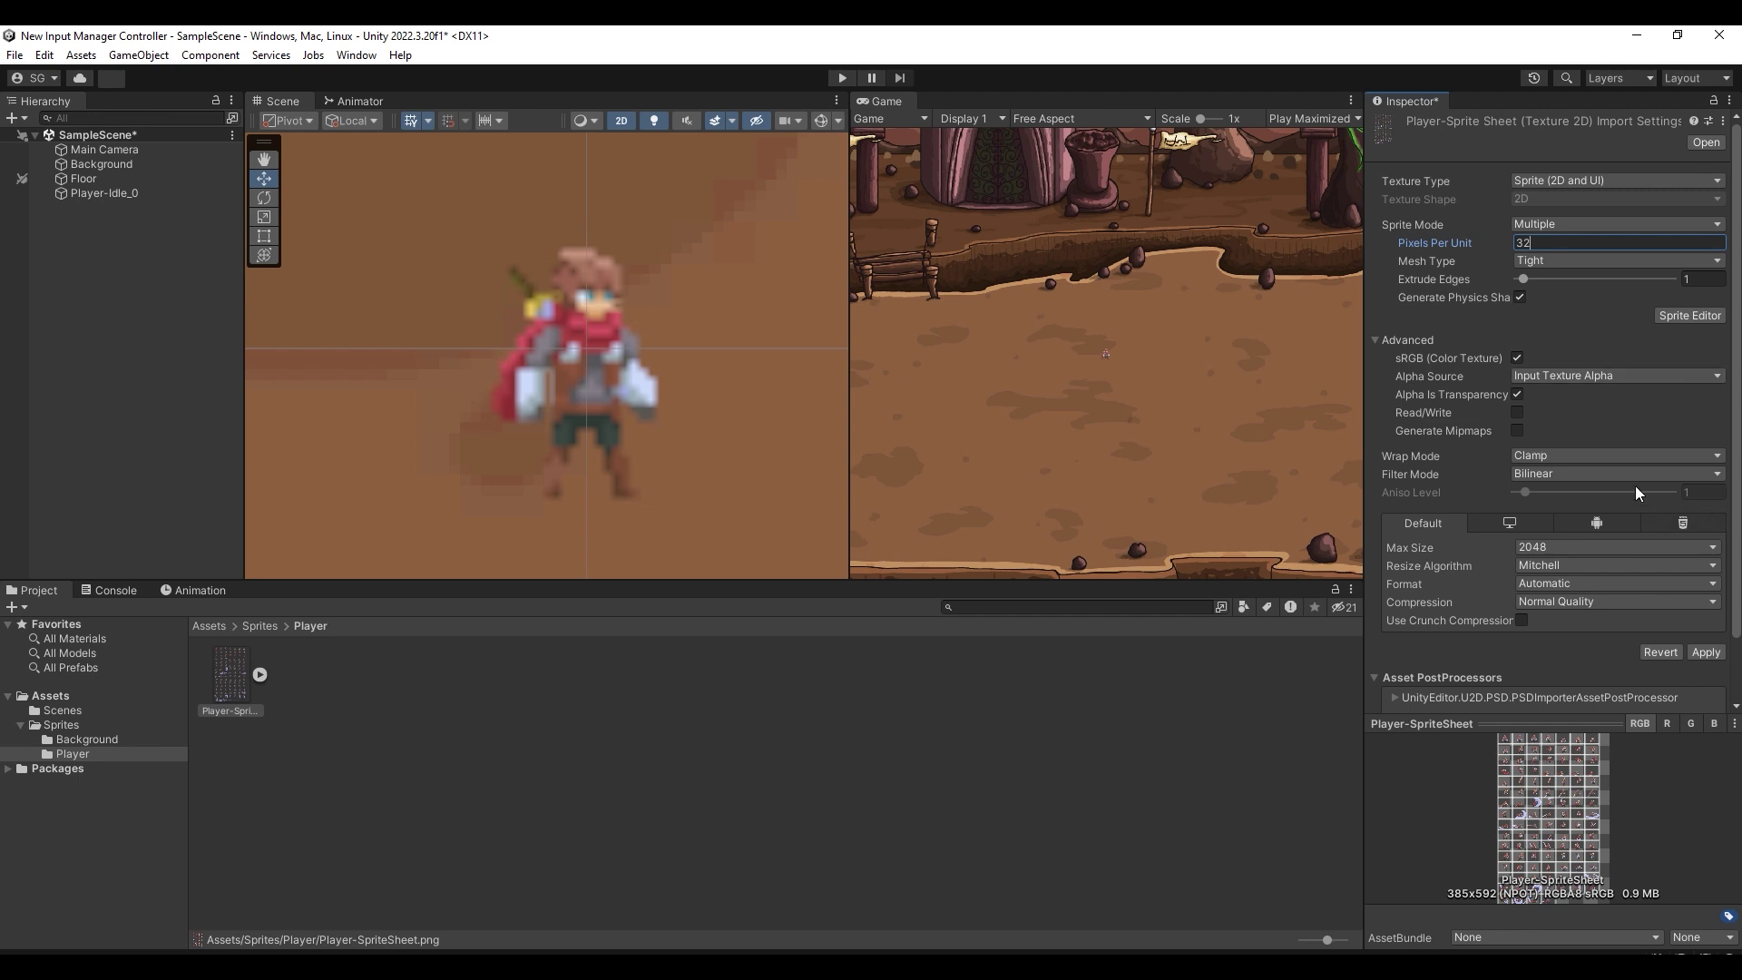
left_click(1599, 473)
left_click(1582, 488)
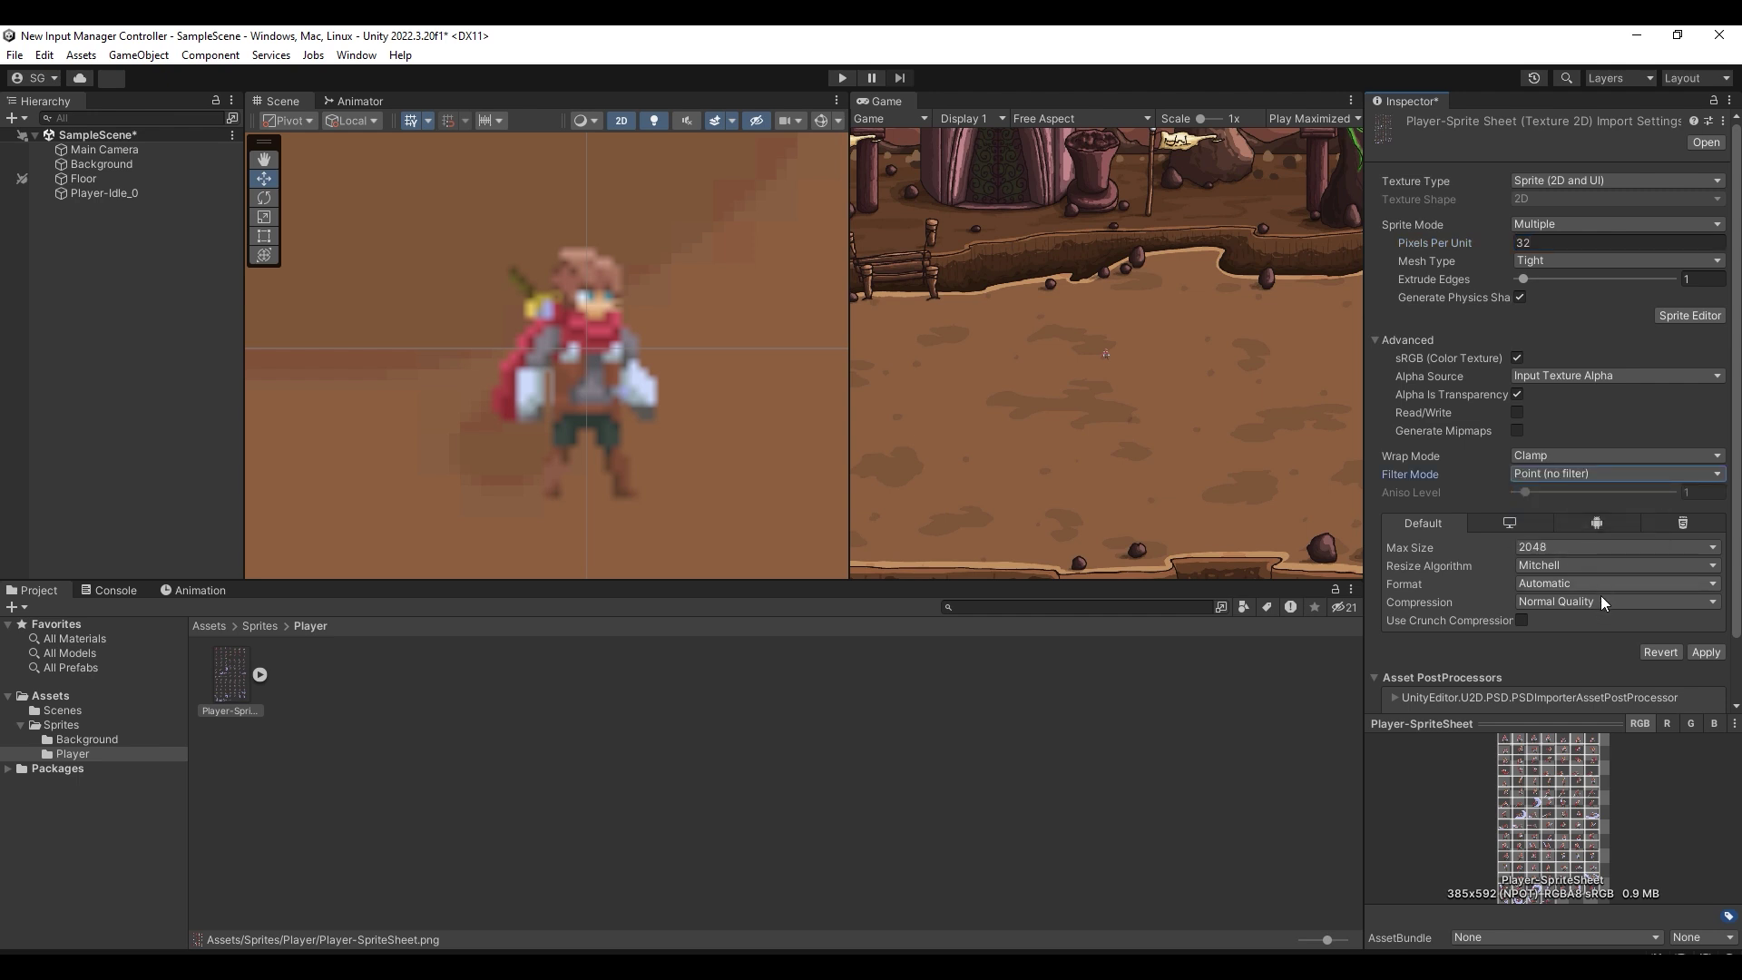
left_click(1686, 651)
Change the sprite sheet's Format to RGBA 32 bit and apply.
scroll(632, 311, "down", 2)
scroll(708, 292, "down", 2)
scroll(716, 277, "down", 2)
scroll(725, 258, "down", 1)
scroll(662, 290, "down", 1)
mouse_move(656, 296)
middle_mouse_down()
mouse_move(655, 332)
mouse_move(682, 330)
middle_mouse_up()
scroll(656, 337, "down", 1)
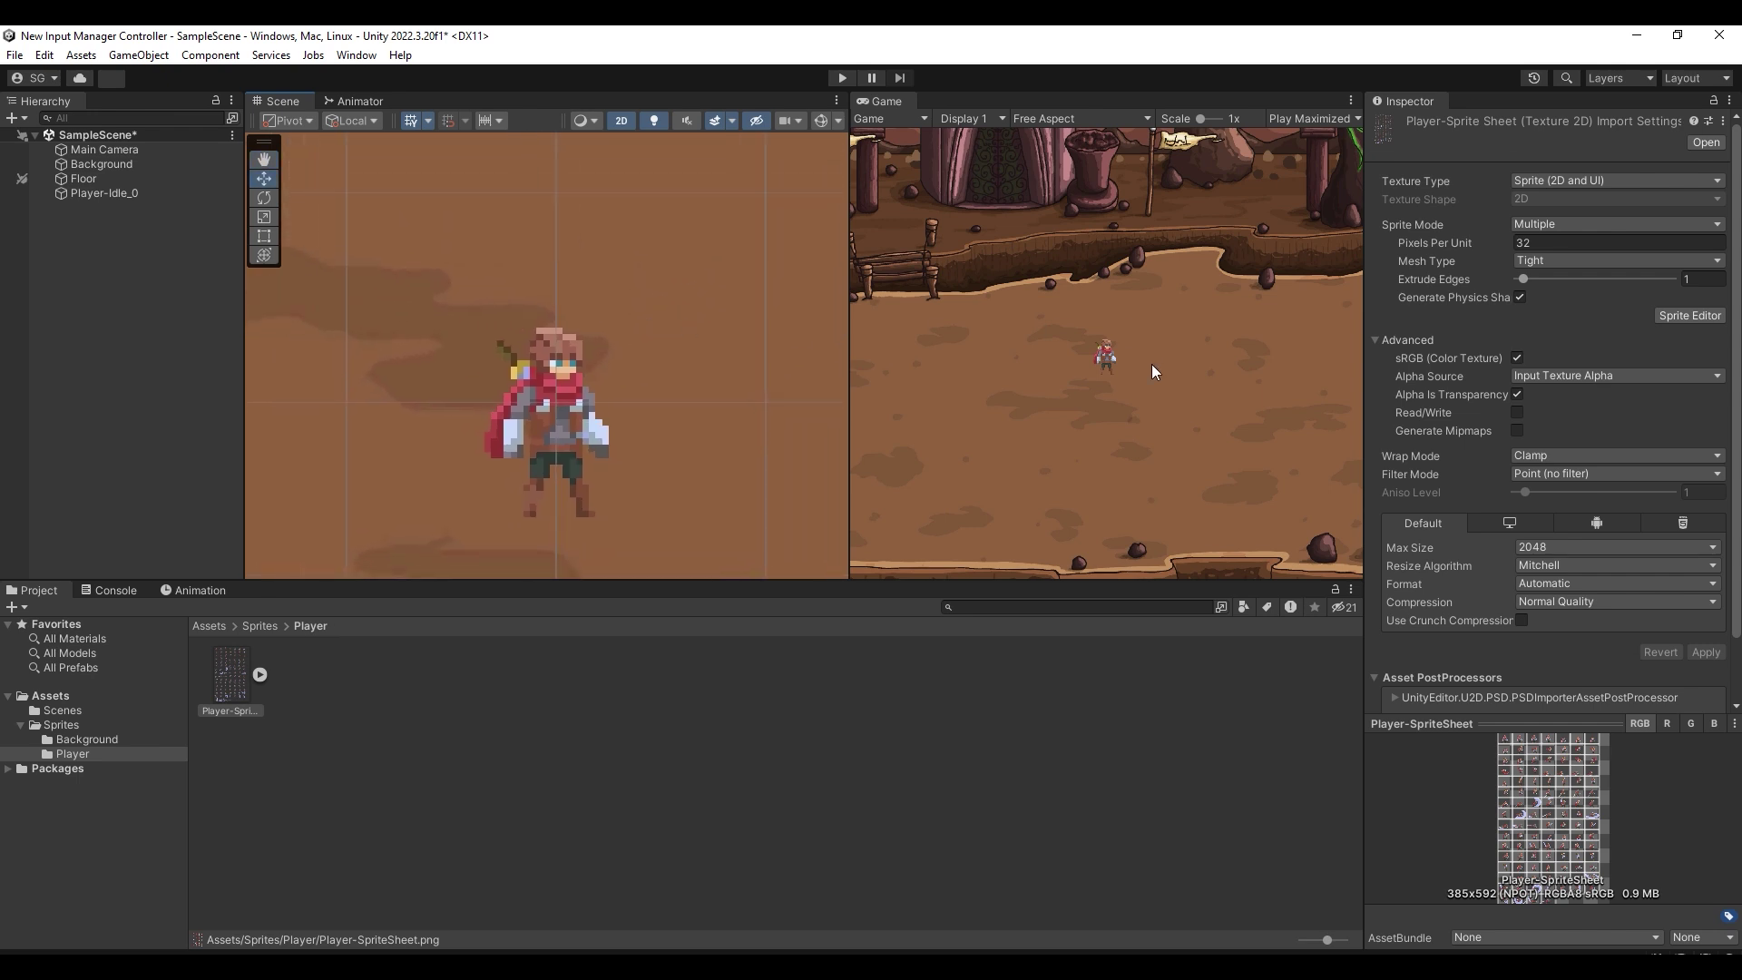
scroll(633, 343, "down", 1)
scroll(669, 335, "down", 1)
left_click(1616, 584)
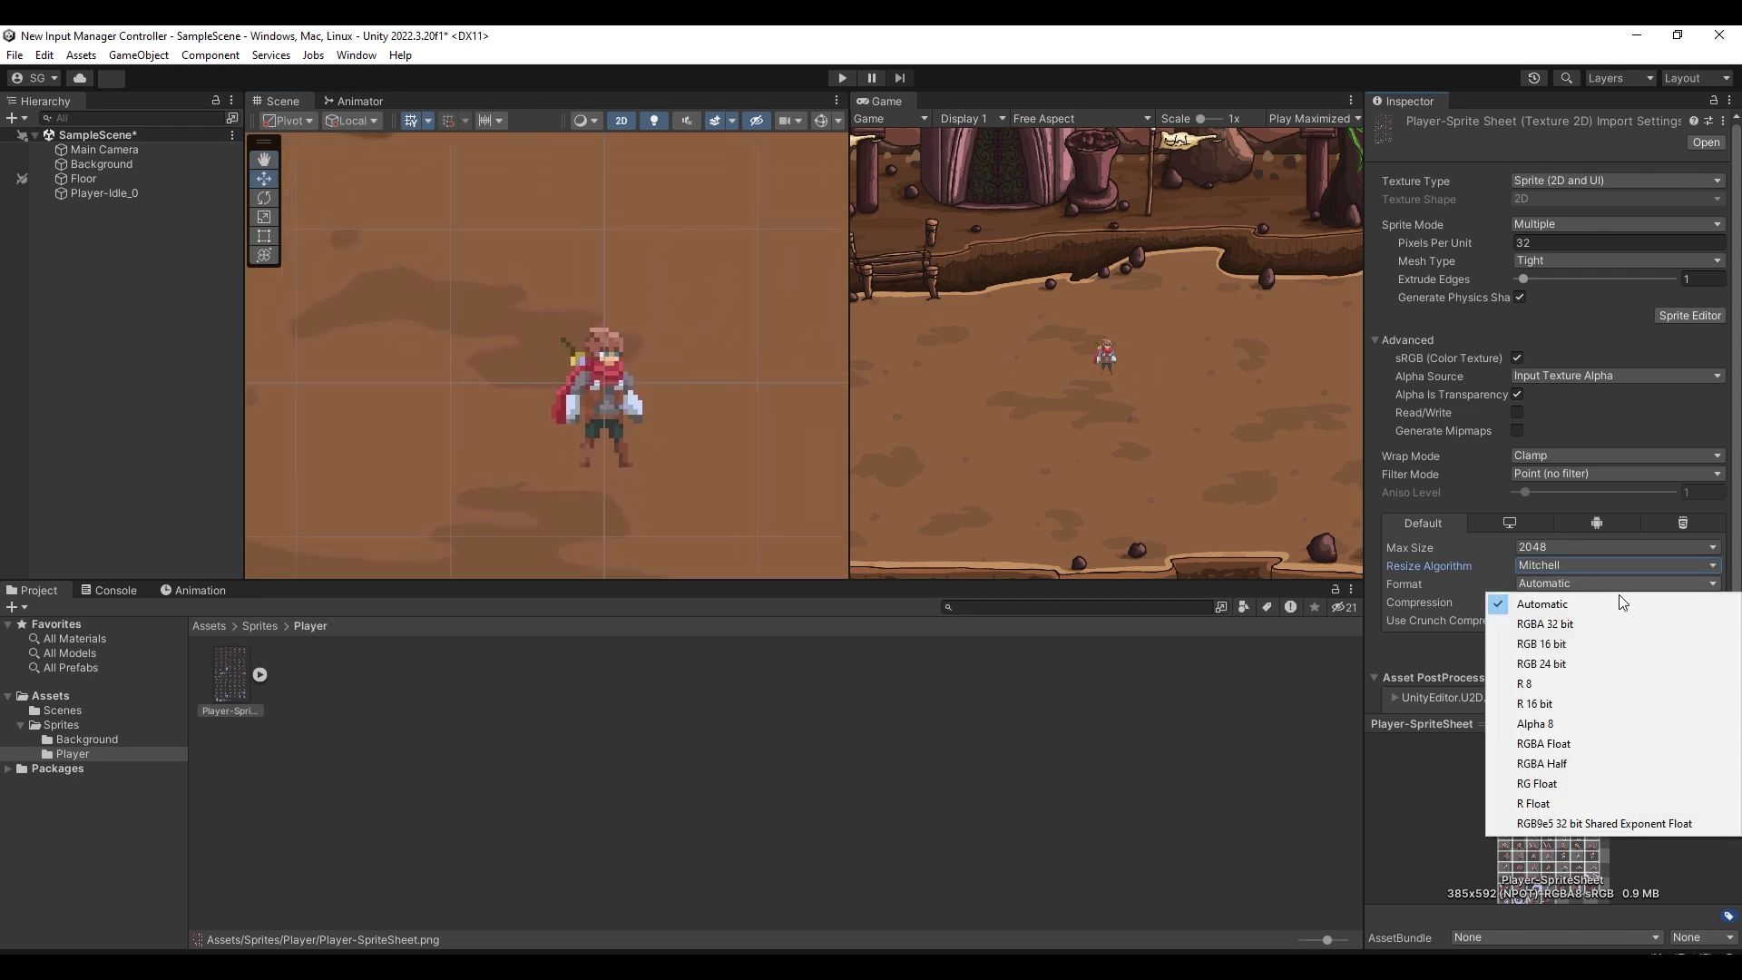
left_click(1697, 650)
left_click(1706, 616)
Rename the scene sprite object to Player.
scroll(666, 390, "up", 1)
scroll(645, 377, "up", 1)
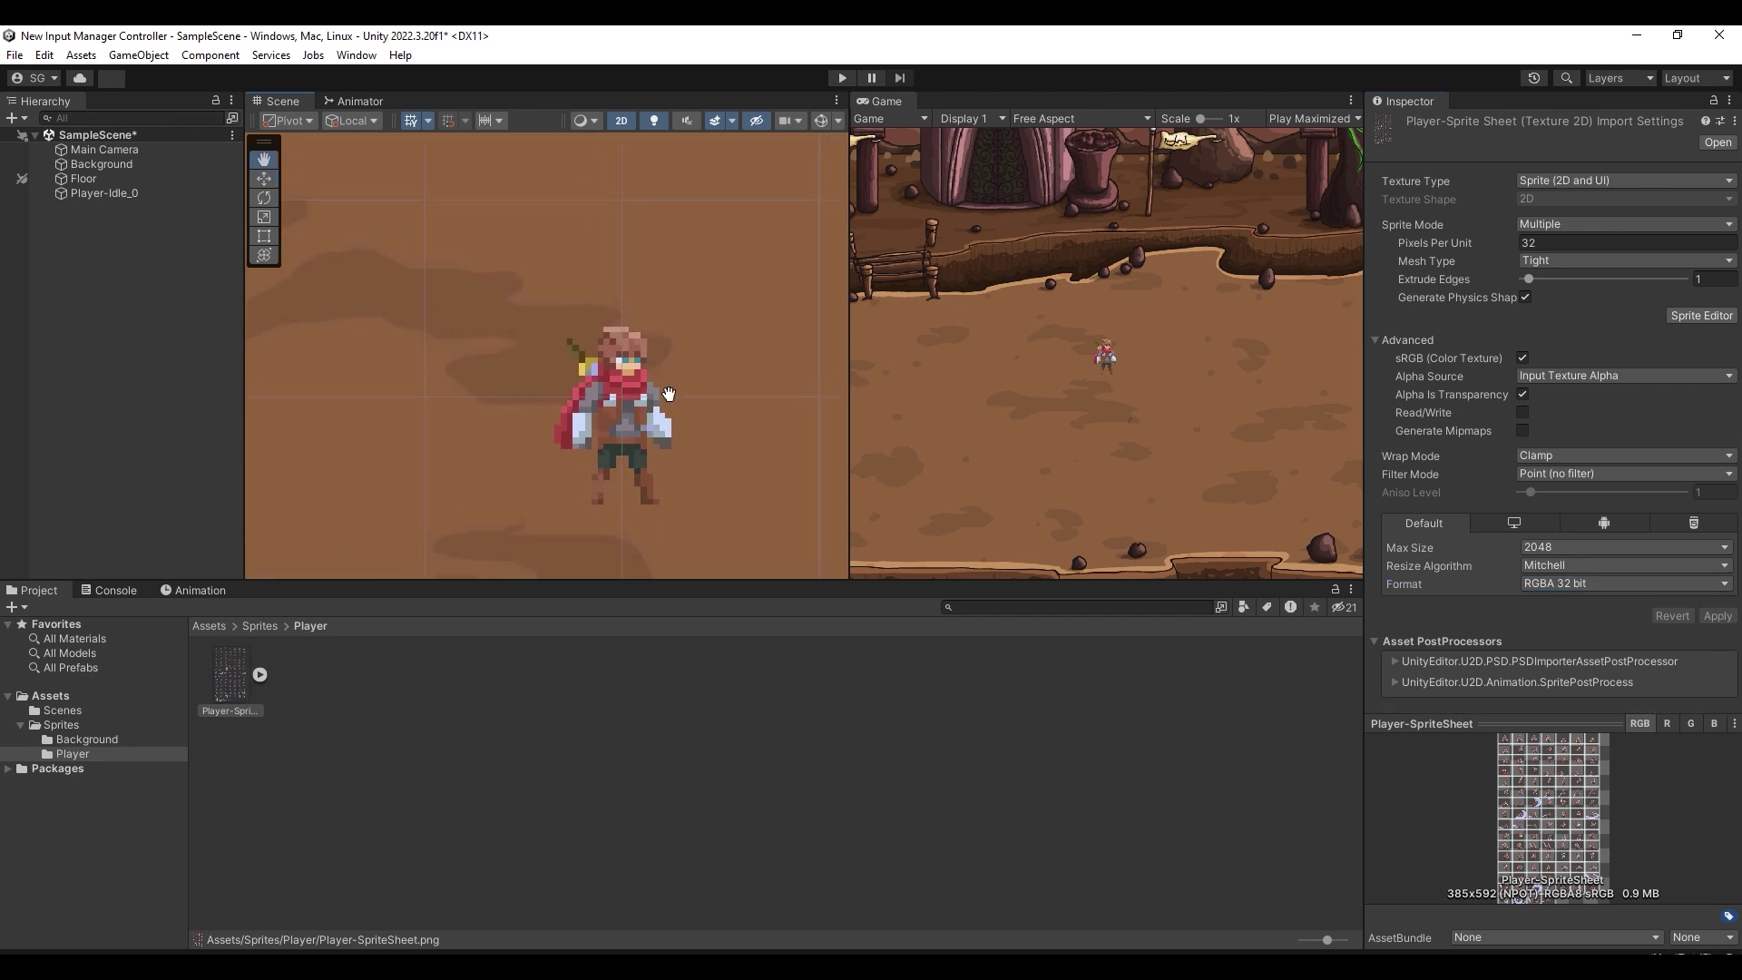
left_click(127, 194)
left_click(127, 194)
type("Player")
key("Return")
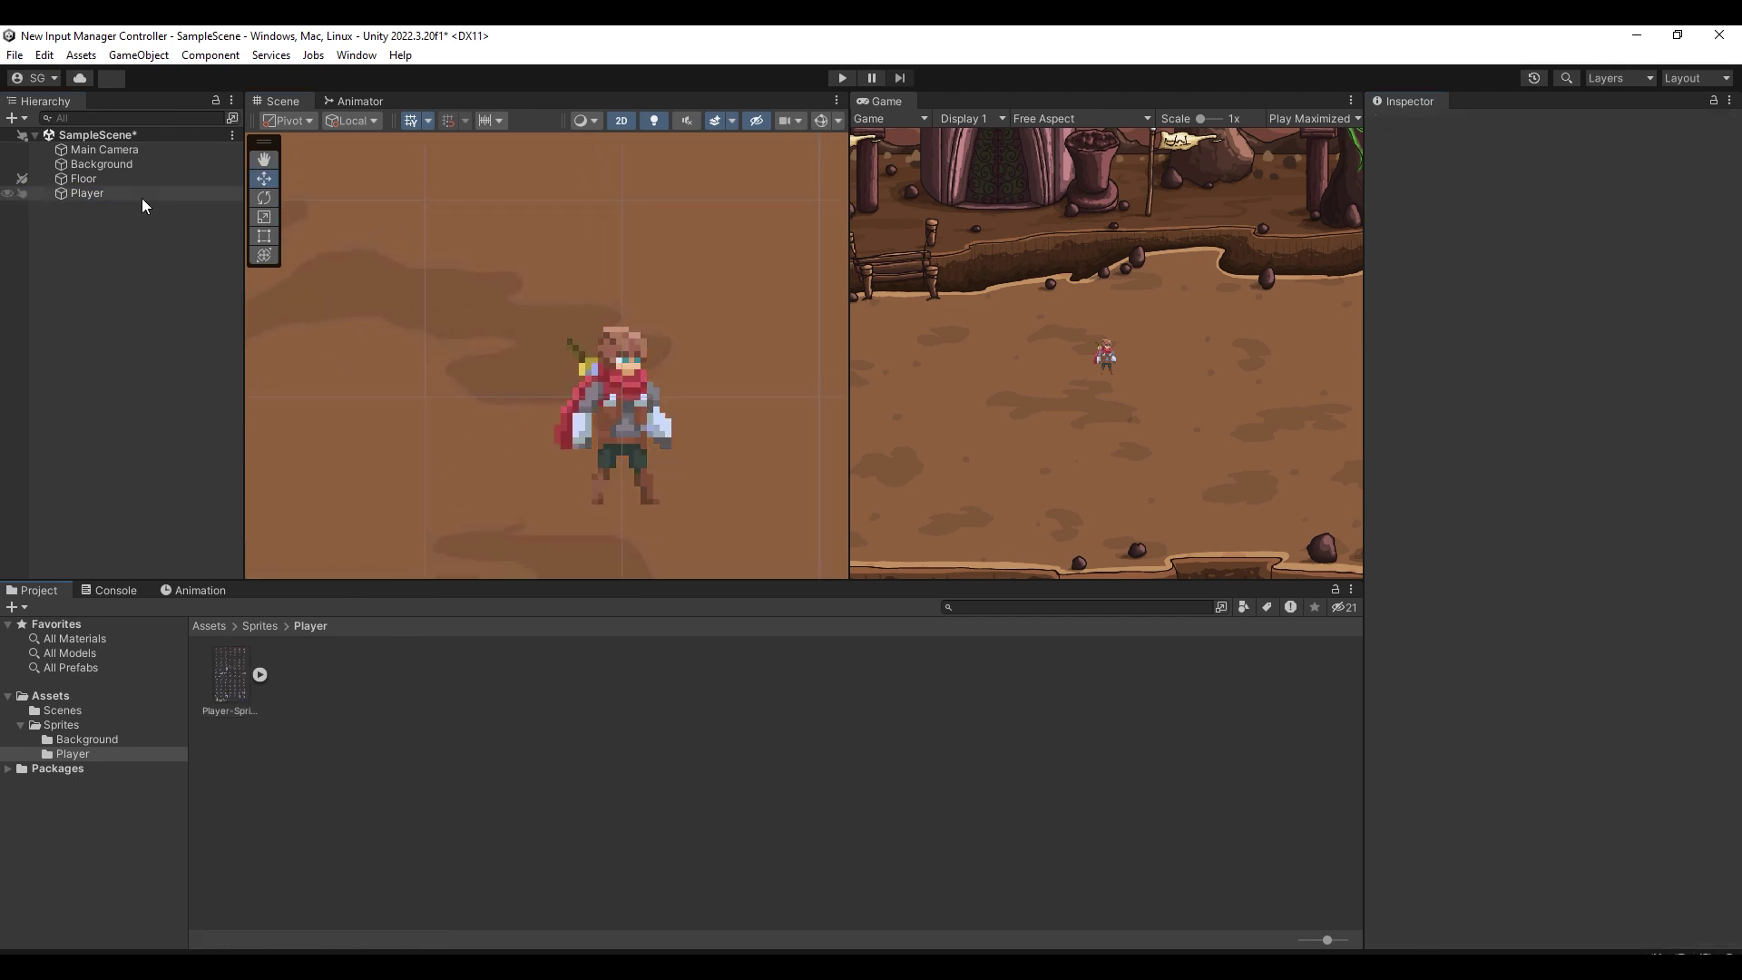
Add Box Collider 2D and Rigidbody 2D to Player and test them in Play mode.
left_click(1552, 536)
type("box")
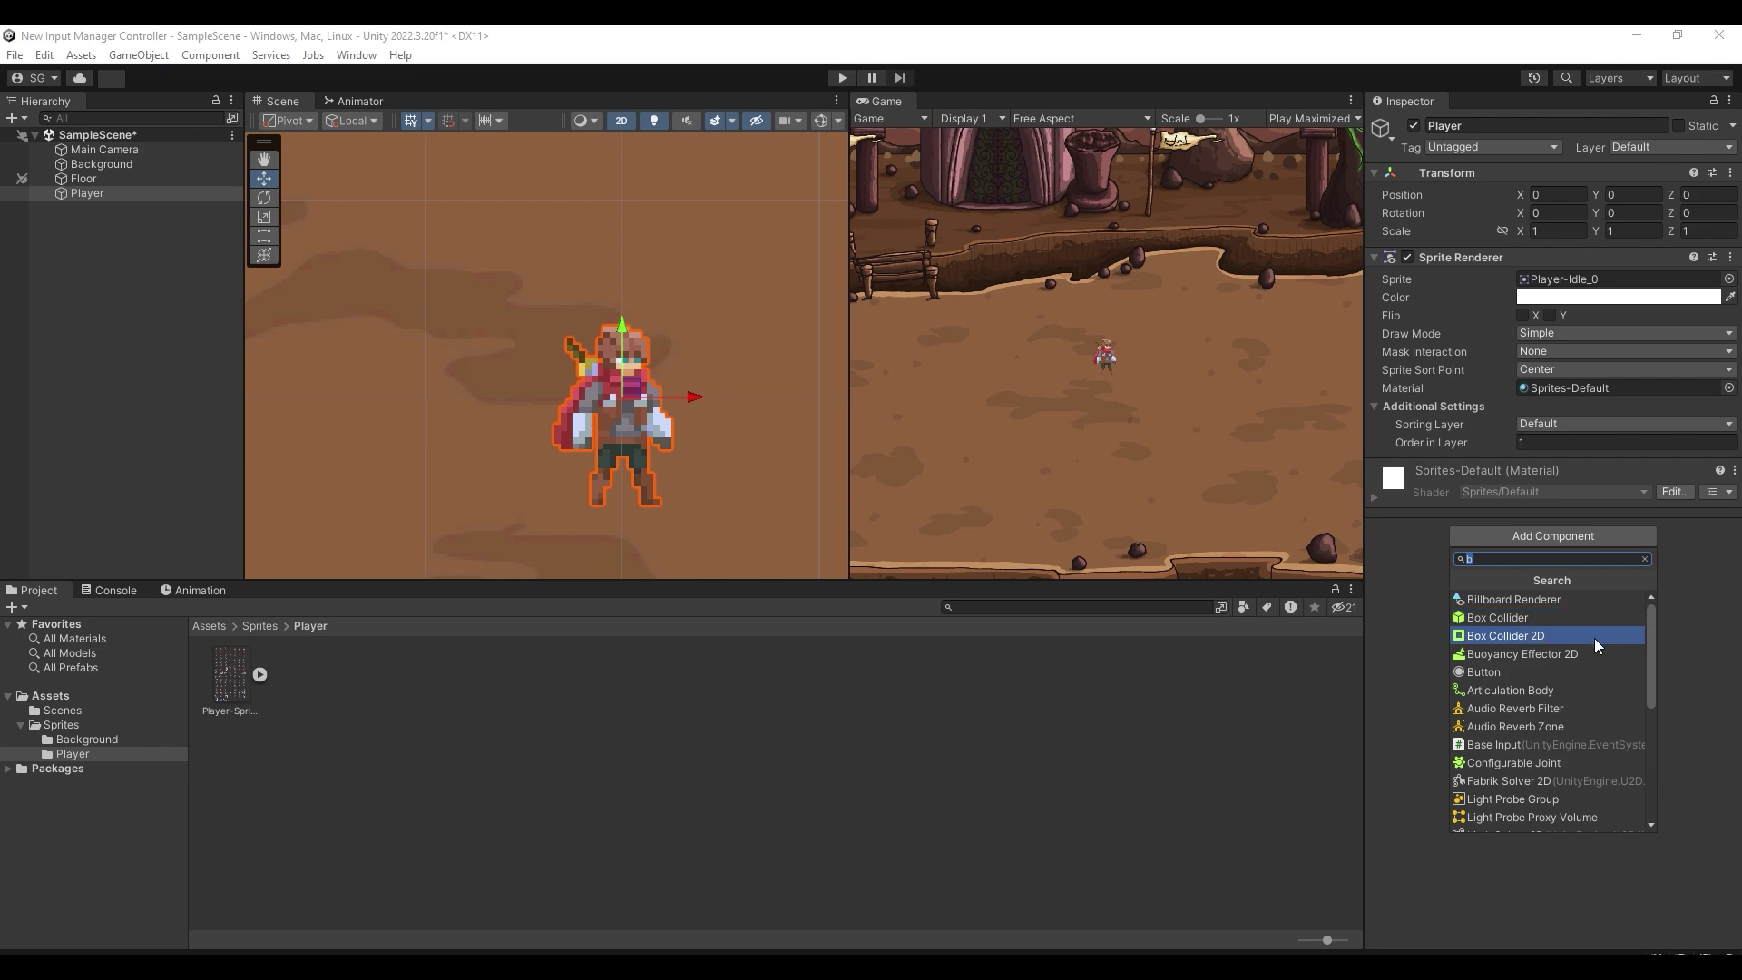
left_click(1593, 639)
left_click(1553, 770)
type("rigid")
left_click(1550, 781)
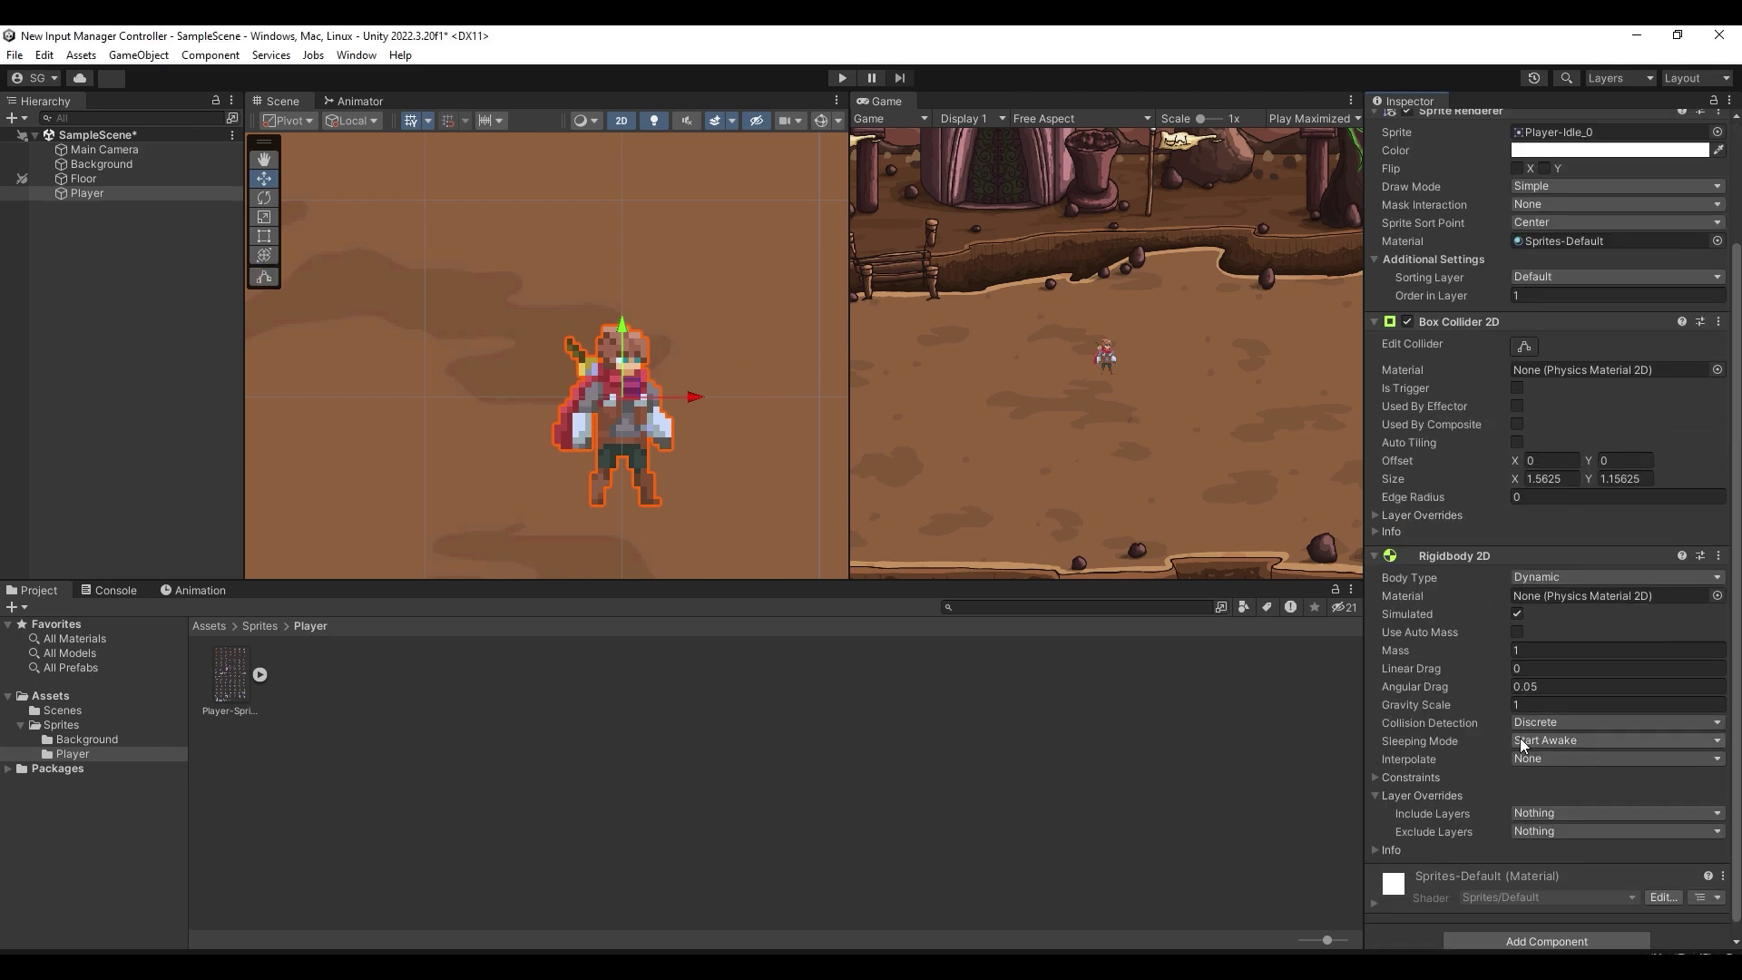
key("ctrl+p")
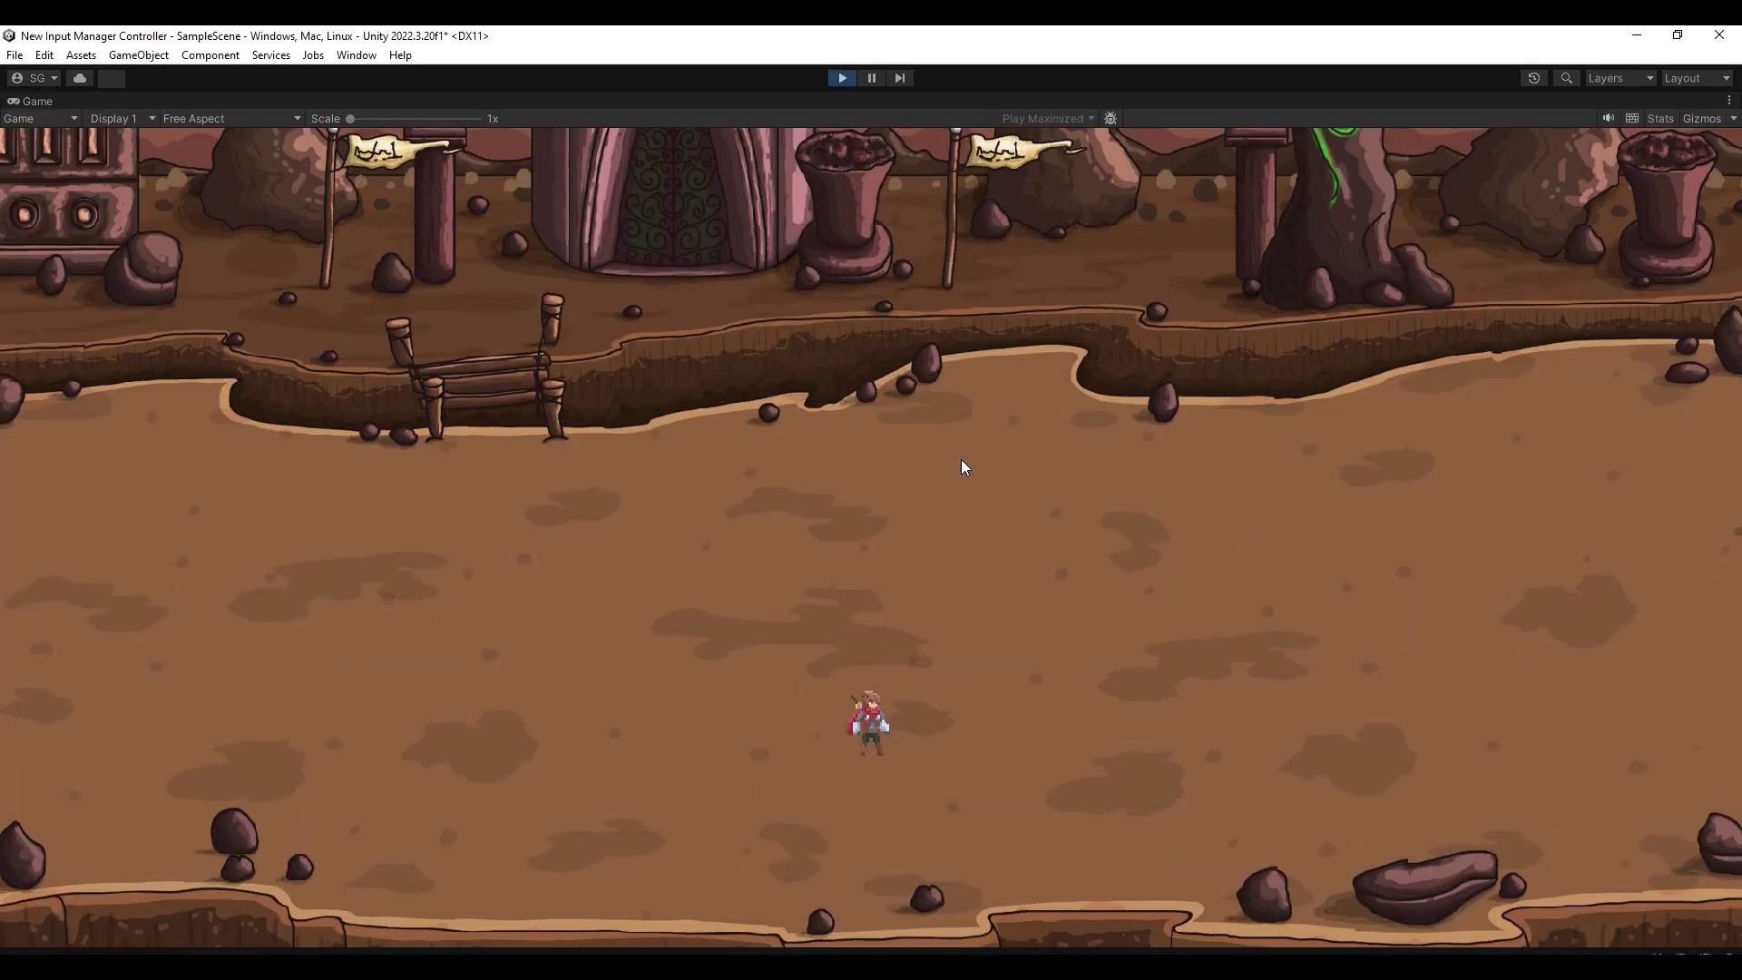
key("ctrl+p")
key("t")
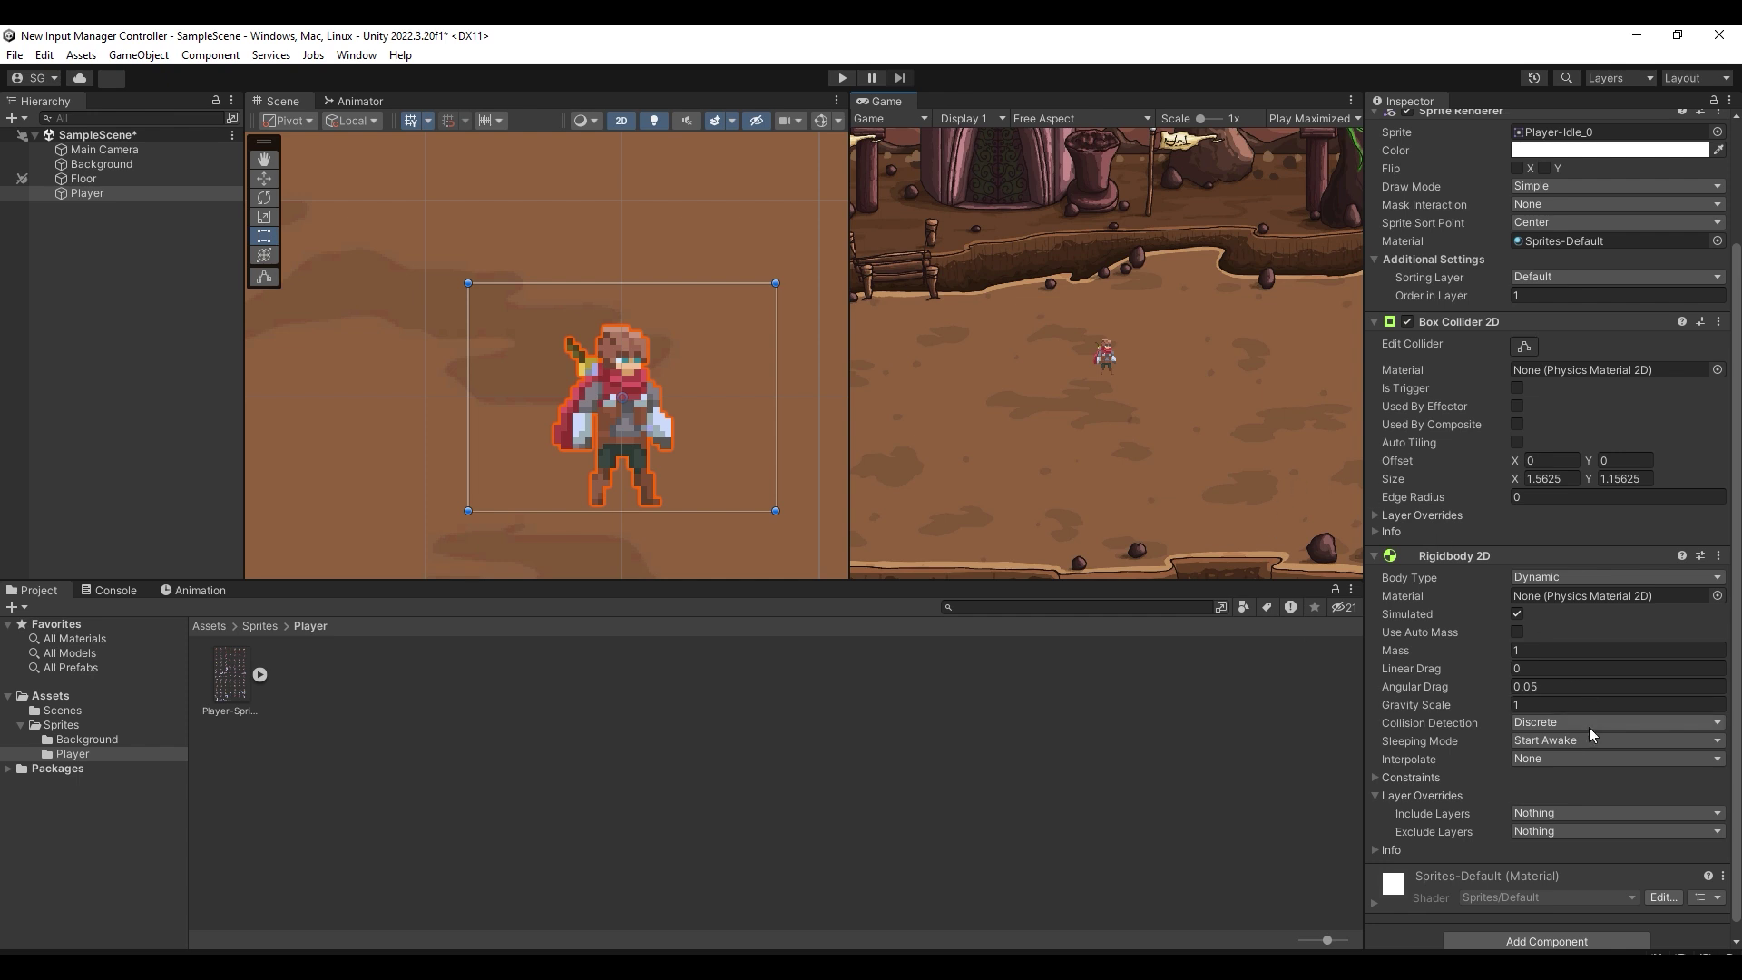
Set the Rigidbody 2D to Continuous collision detection, Interpolate, and frozen Z rotation.
left_click(1578, 723)
left_click(1586, 766)
left_click(1571, 758)
left_click(1574, 809)
left_click(1575, 784)
key("e")
mouse_move(666, 340)
left_mouse_down()
mouse_move(742, 385)
mouse_move(683, 361)
left_mouse_up()
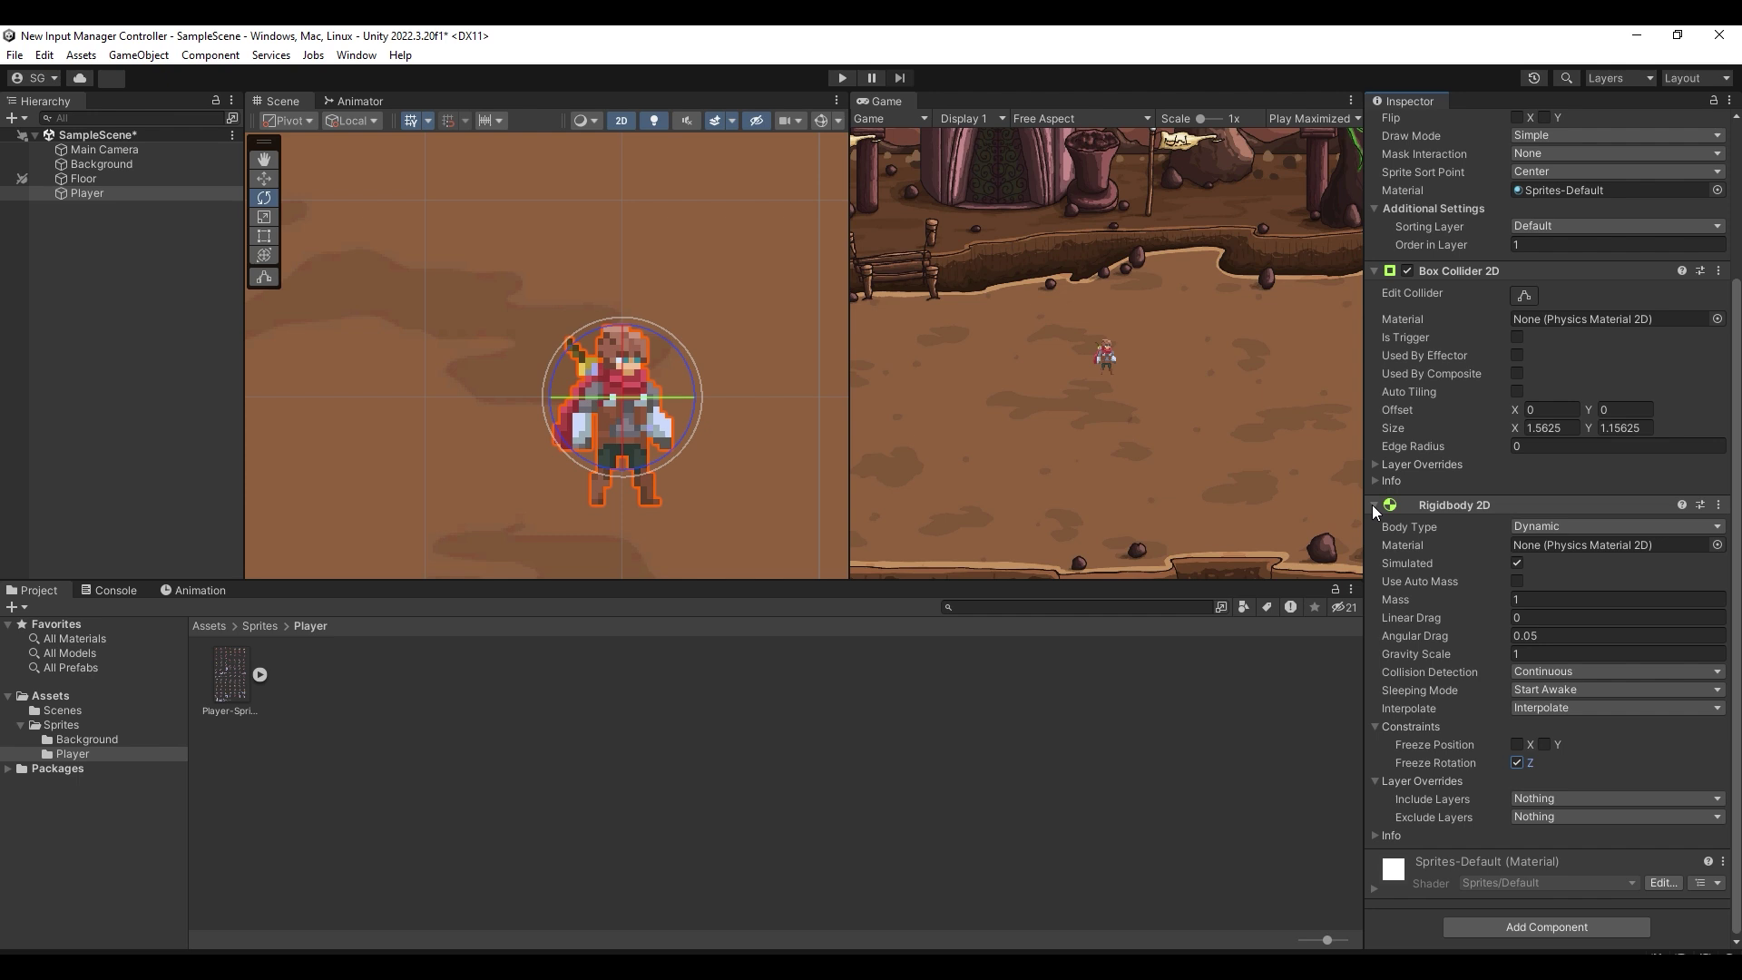
left_click(68, 696)
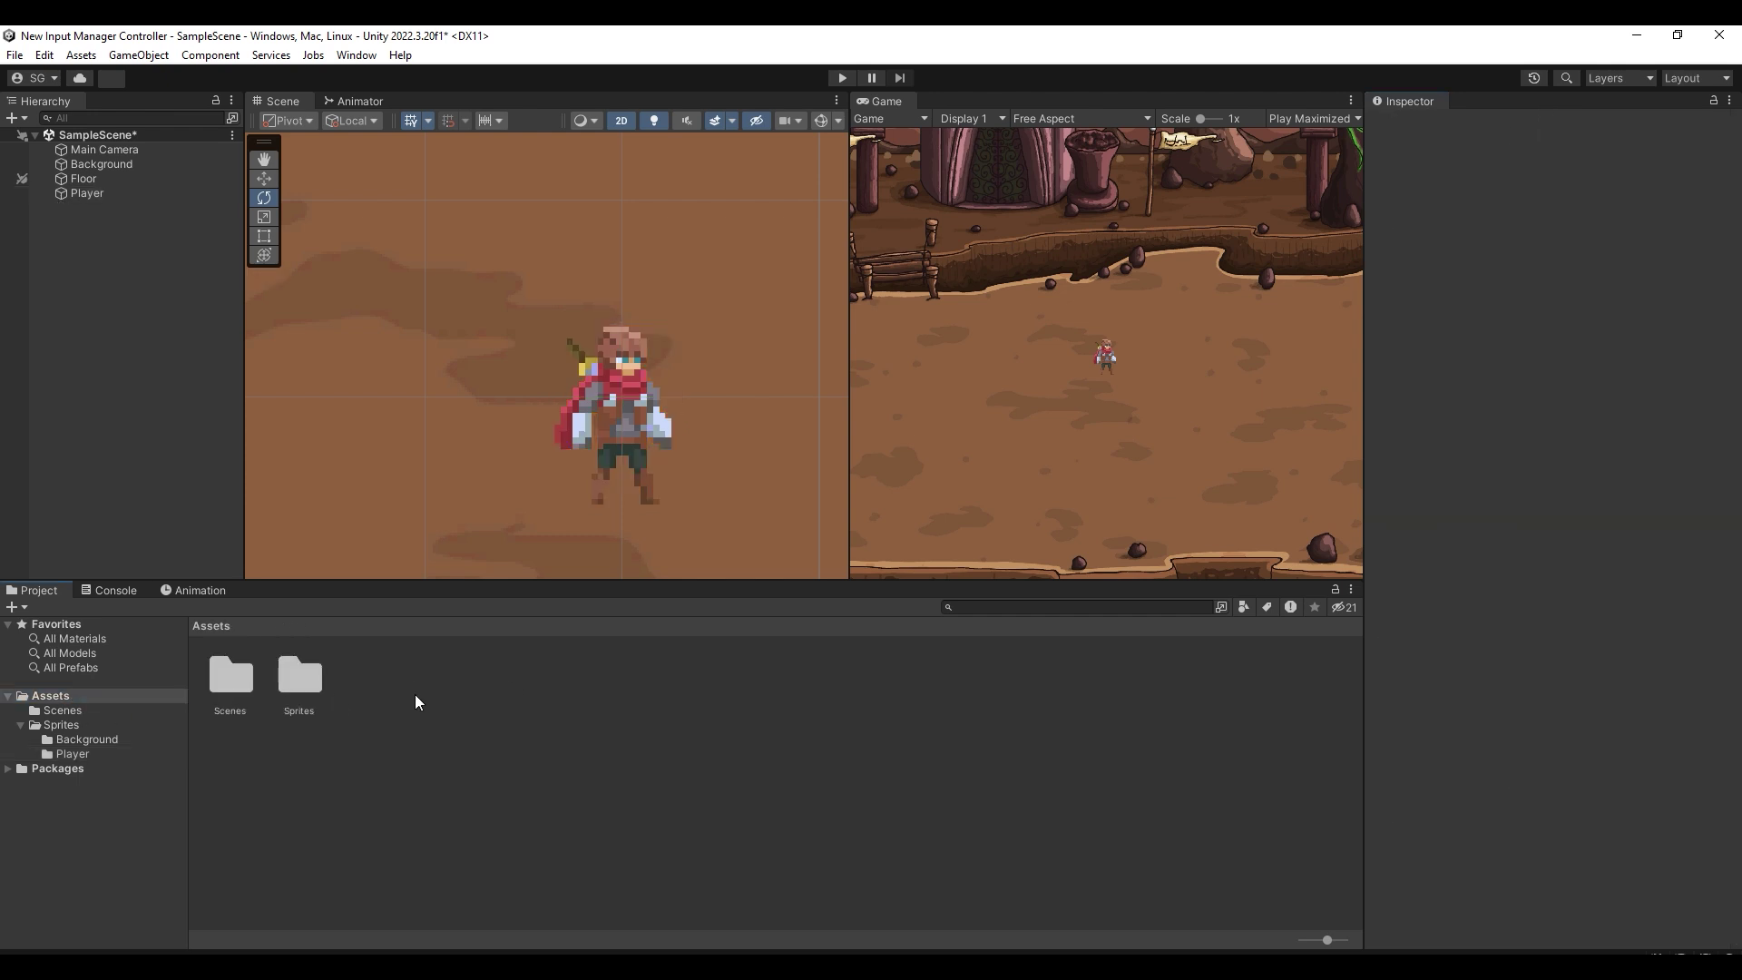
Create a new folder named Input in Assets.
right_click(415, 699)
mouse_move(661, 198)
left_click(812, 160)
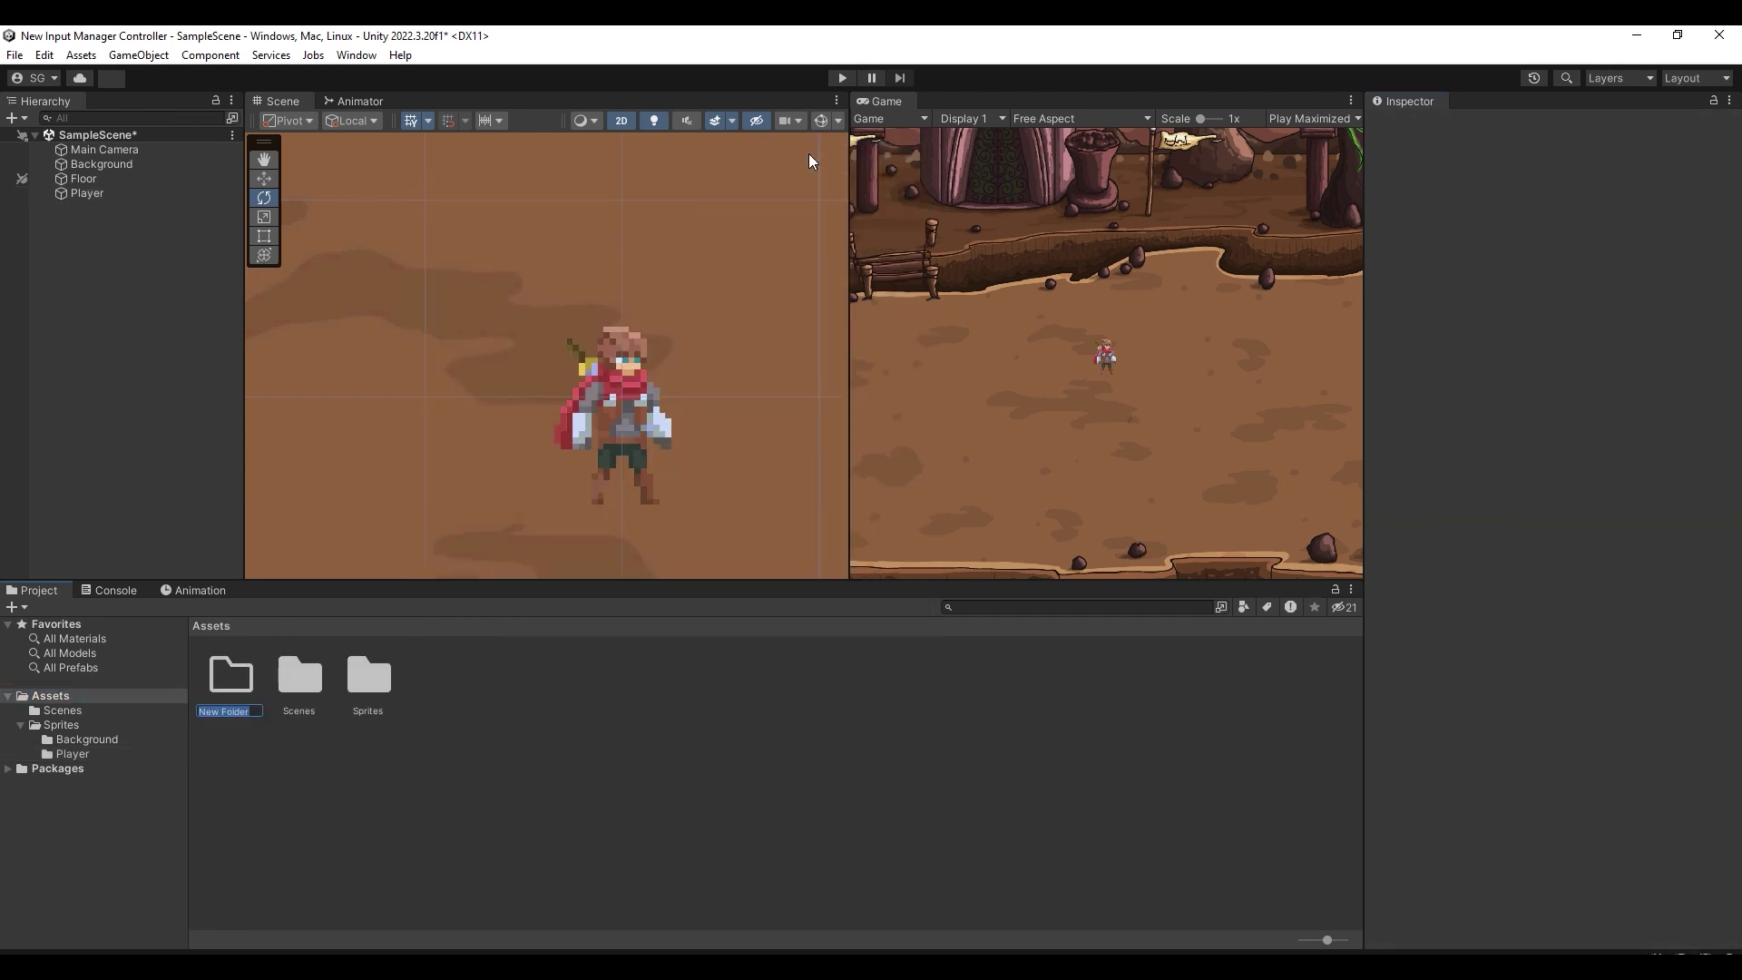
type("Input")
key("Return")
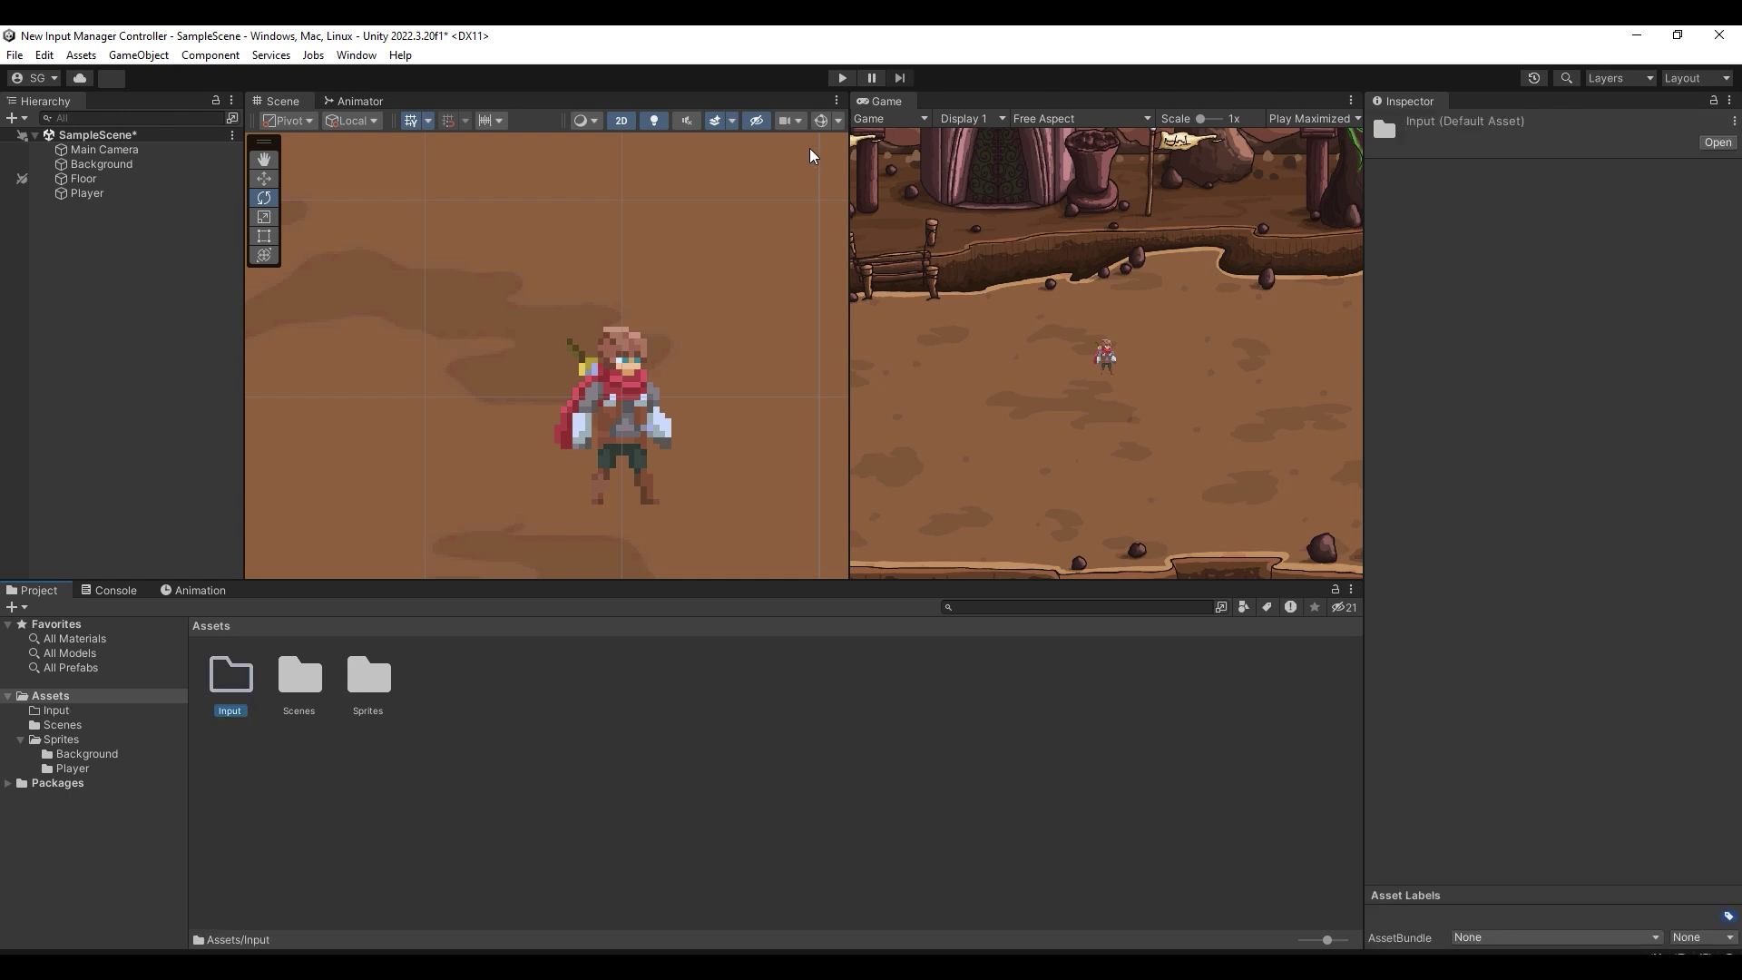
Install the Input System package from the Unity Registry in Package Manager.
left_click(356, 55)
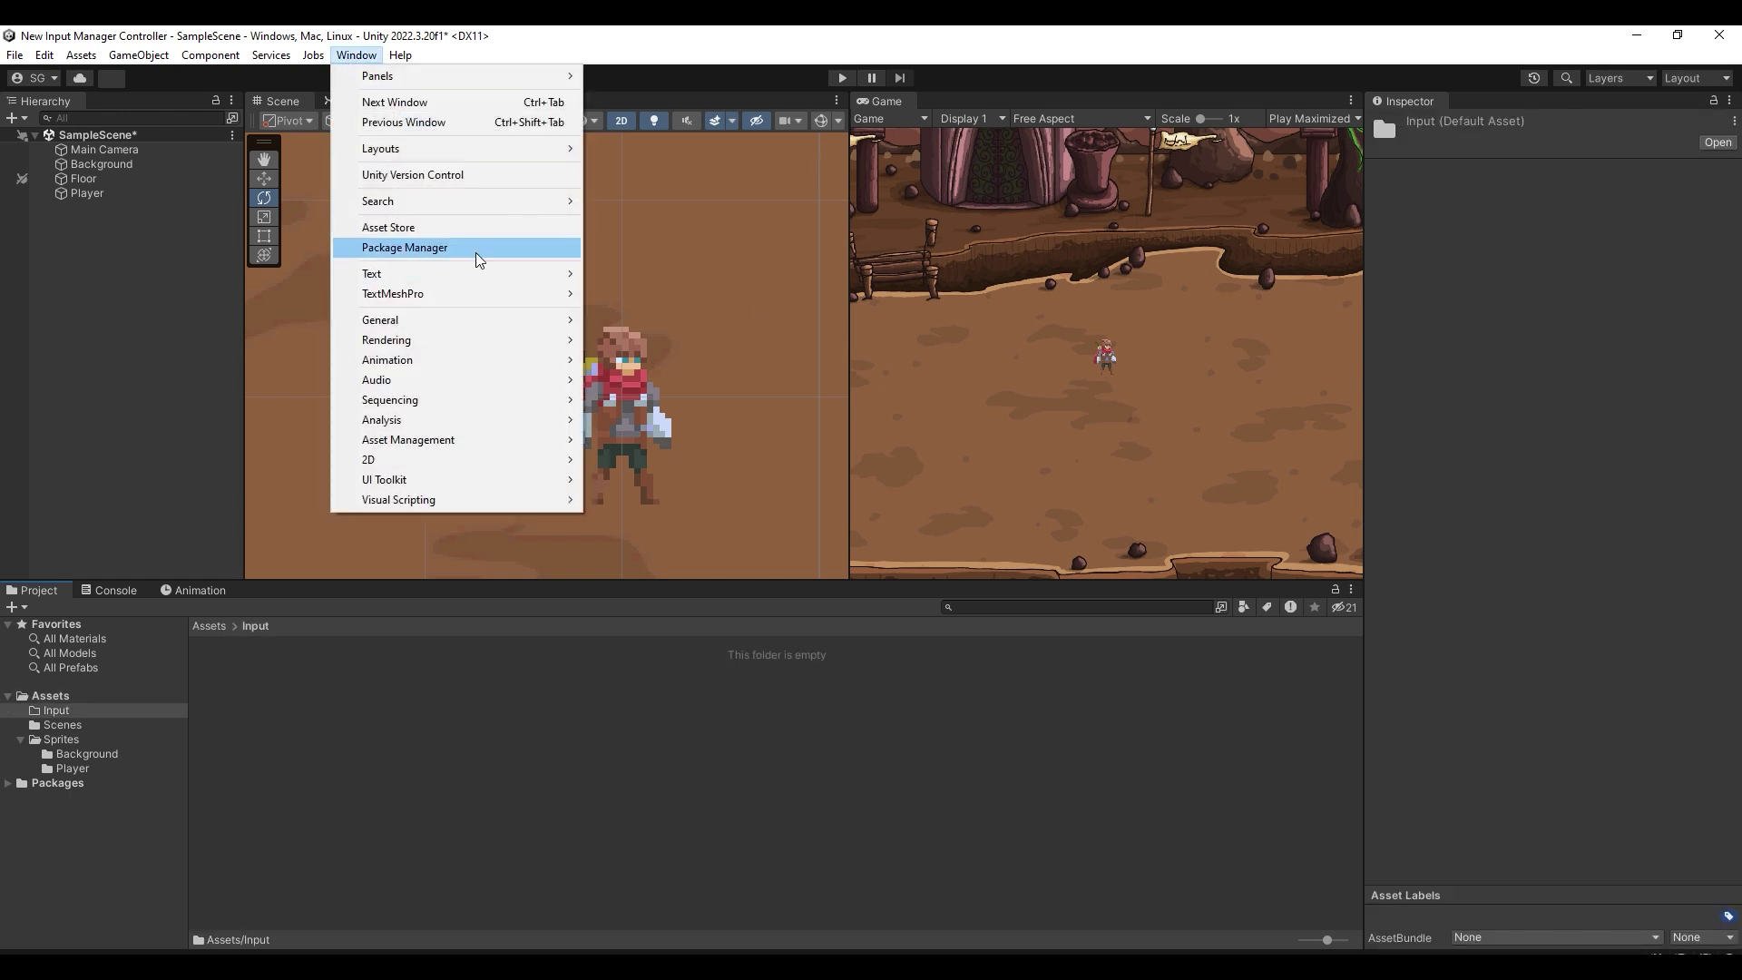
left_click(479, 258)
left_click(472, 103)
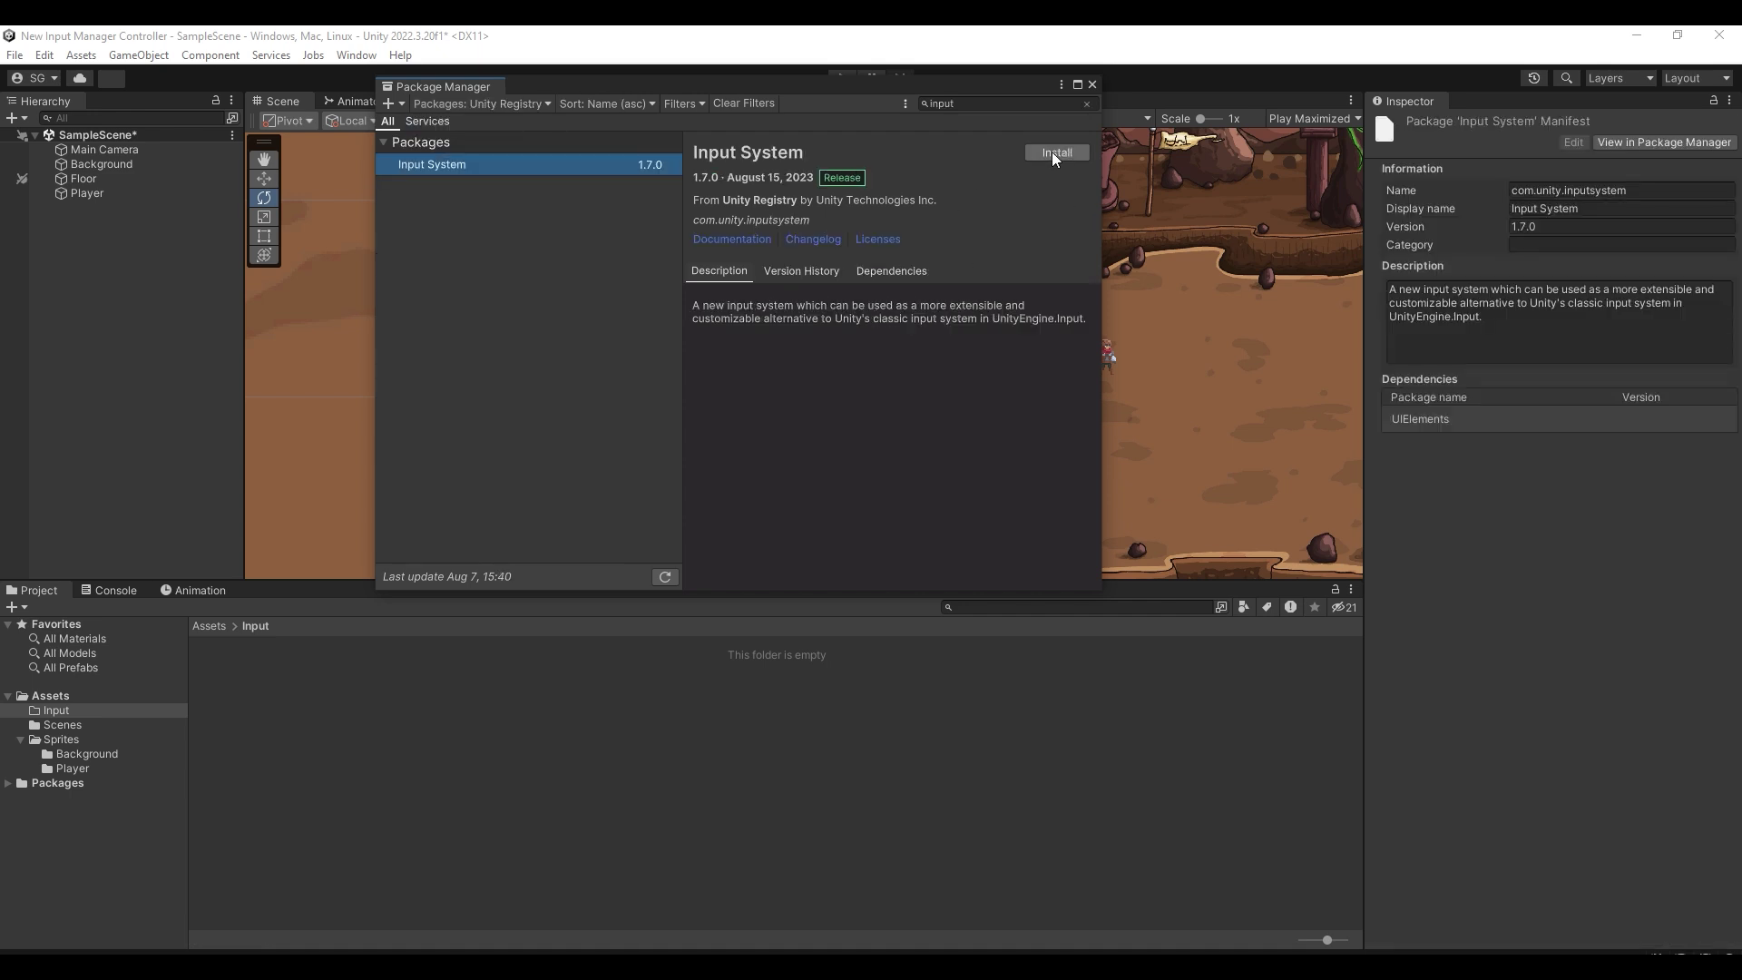
left_click(1053, 156)
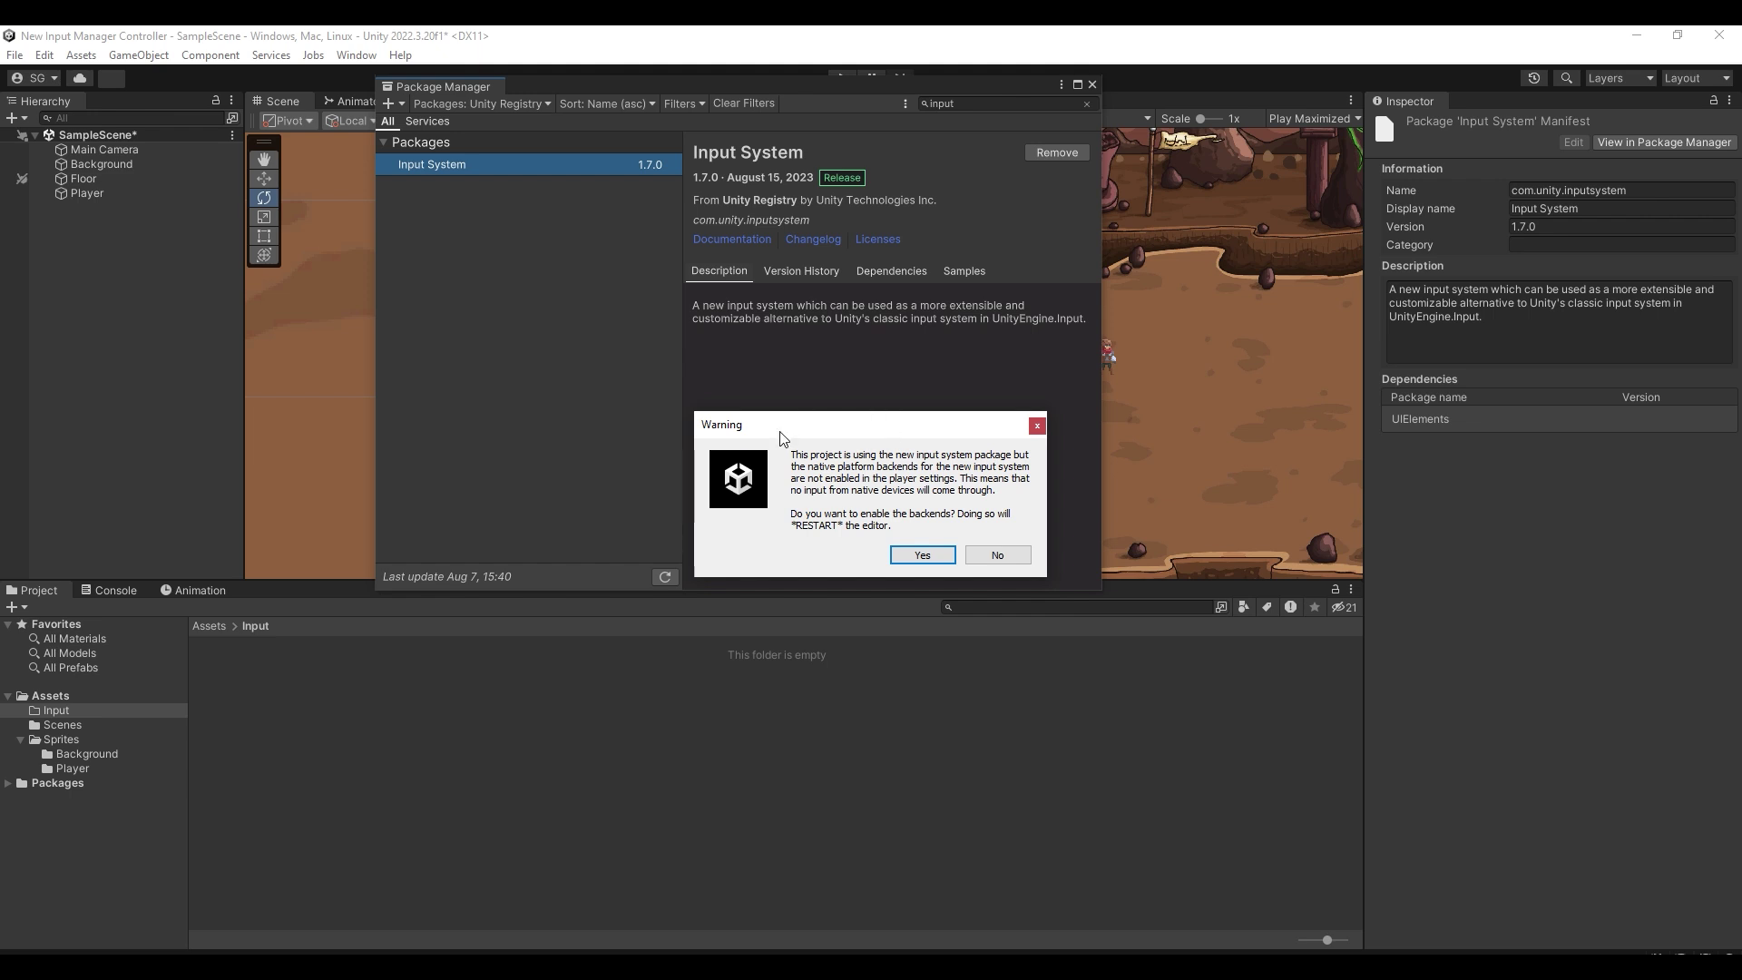
right_click(277, 692)
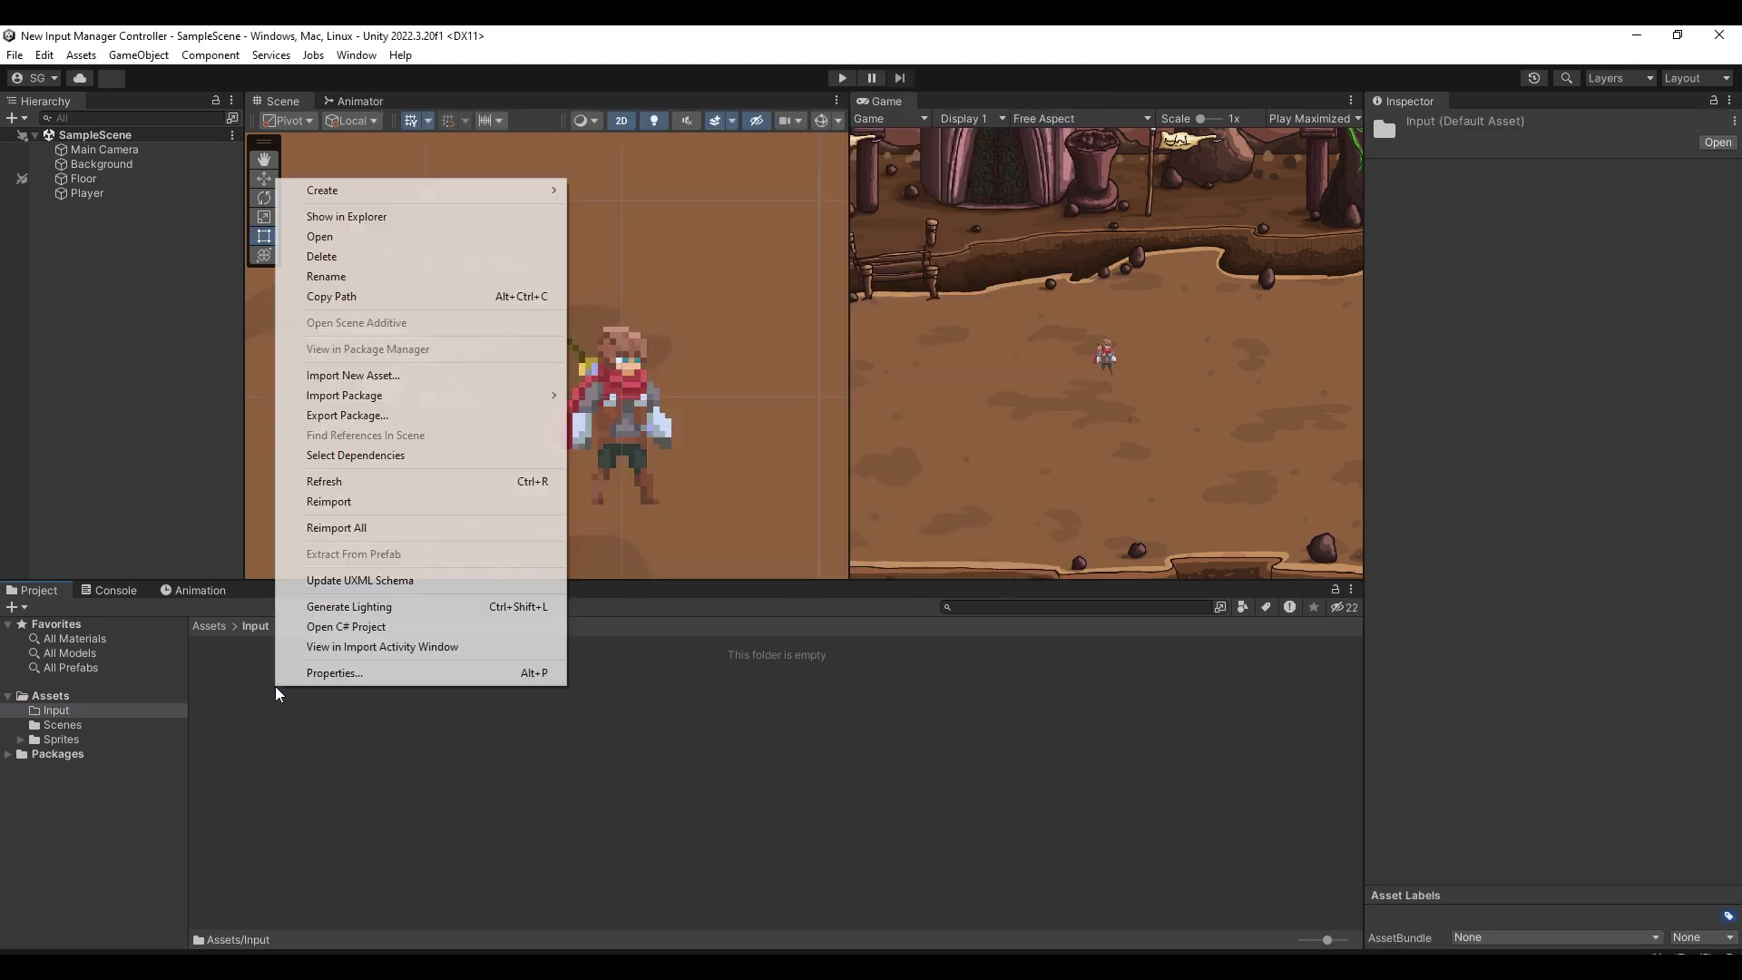
mouse_move(366, 191)
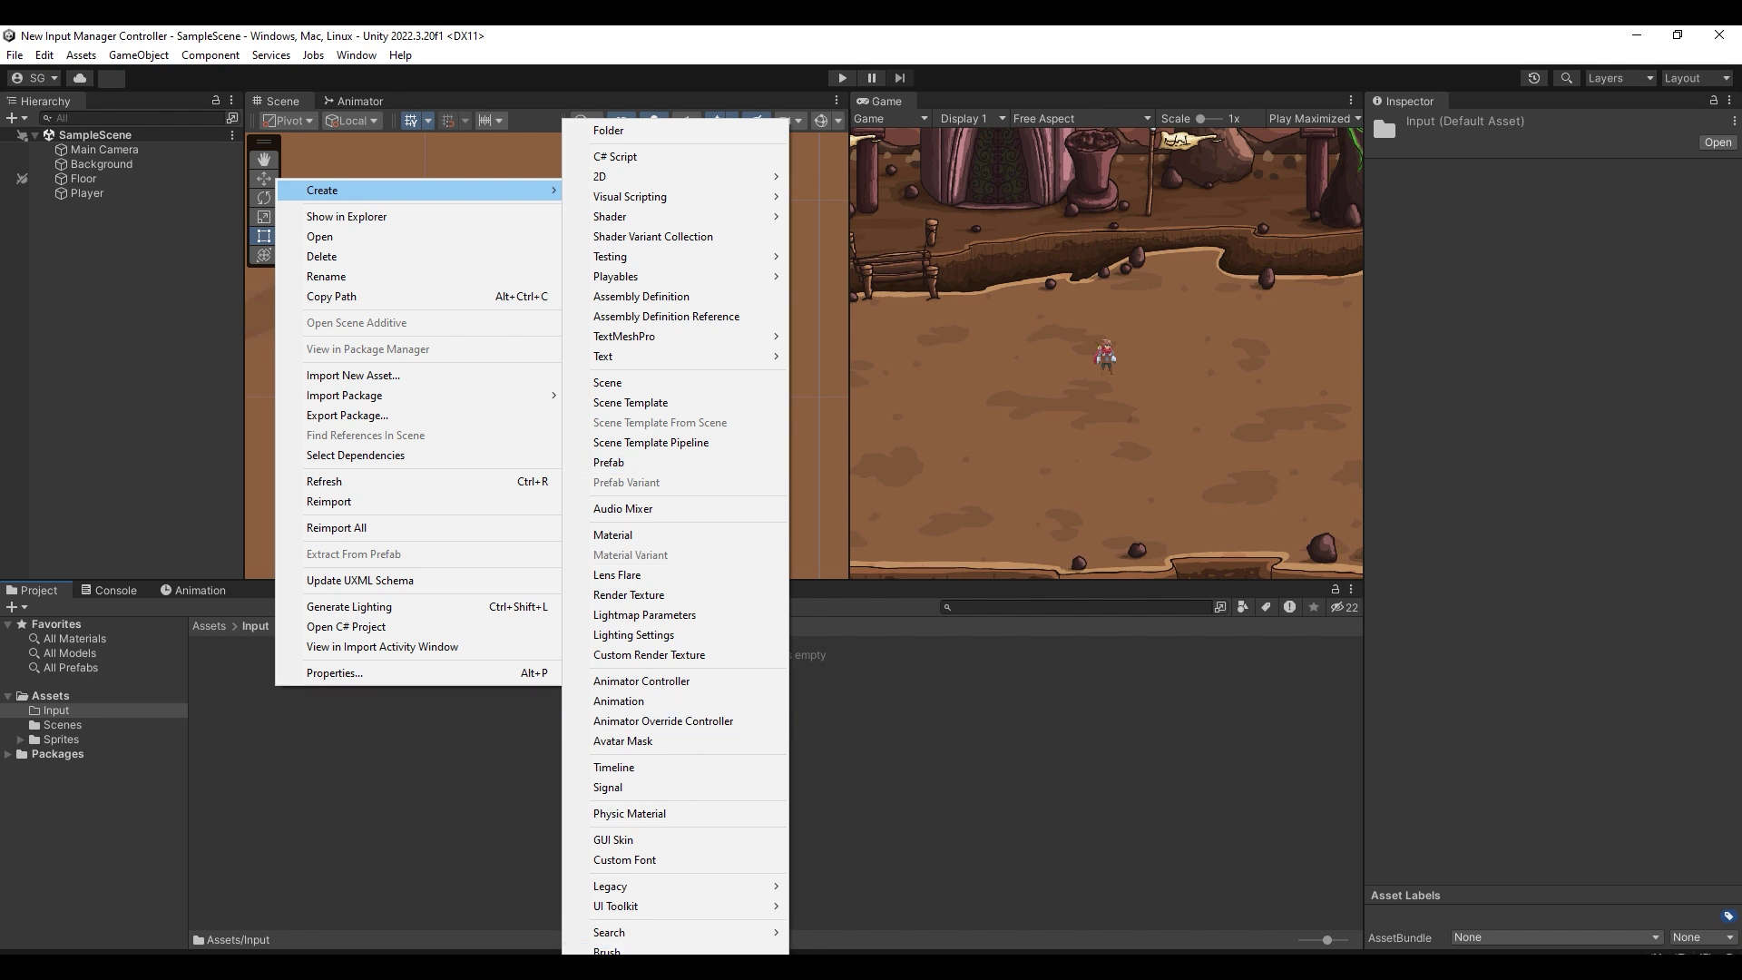
Create an Input Actions asset named InputManager in Assets/Input and open it.
left_click(689, 934)
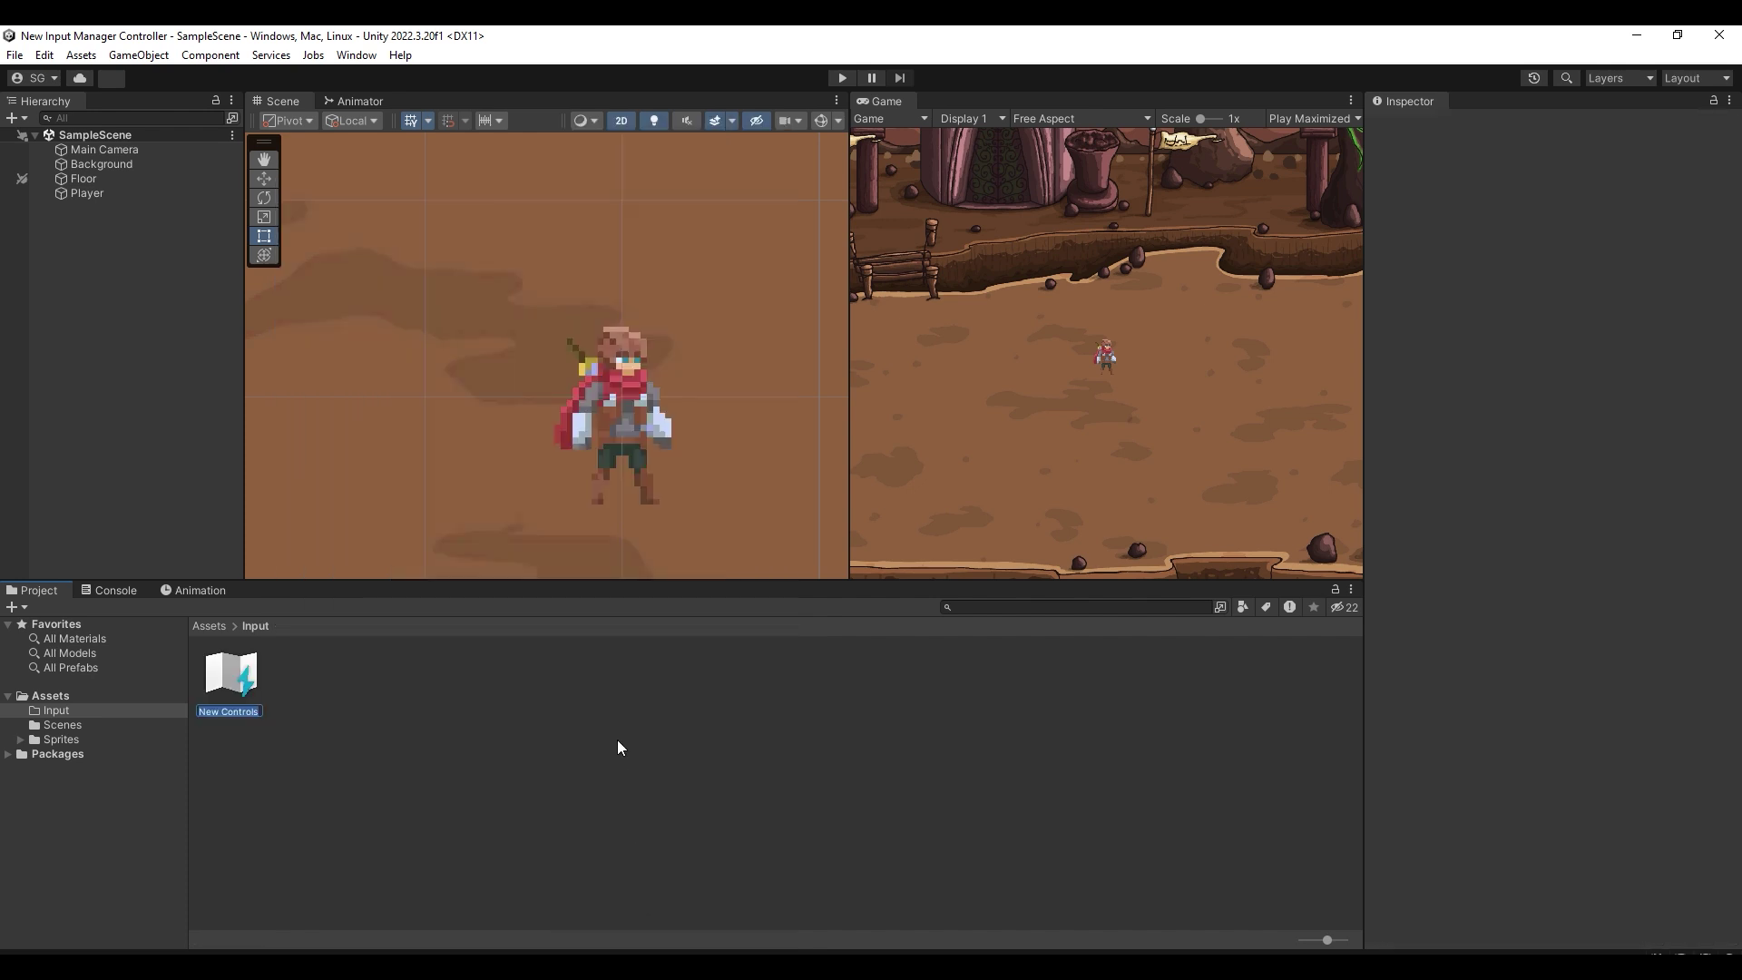
type("InputManager")
key("Return")
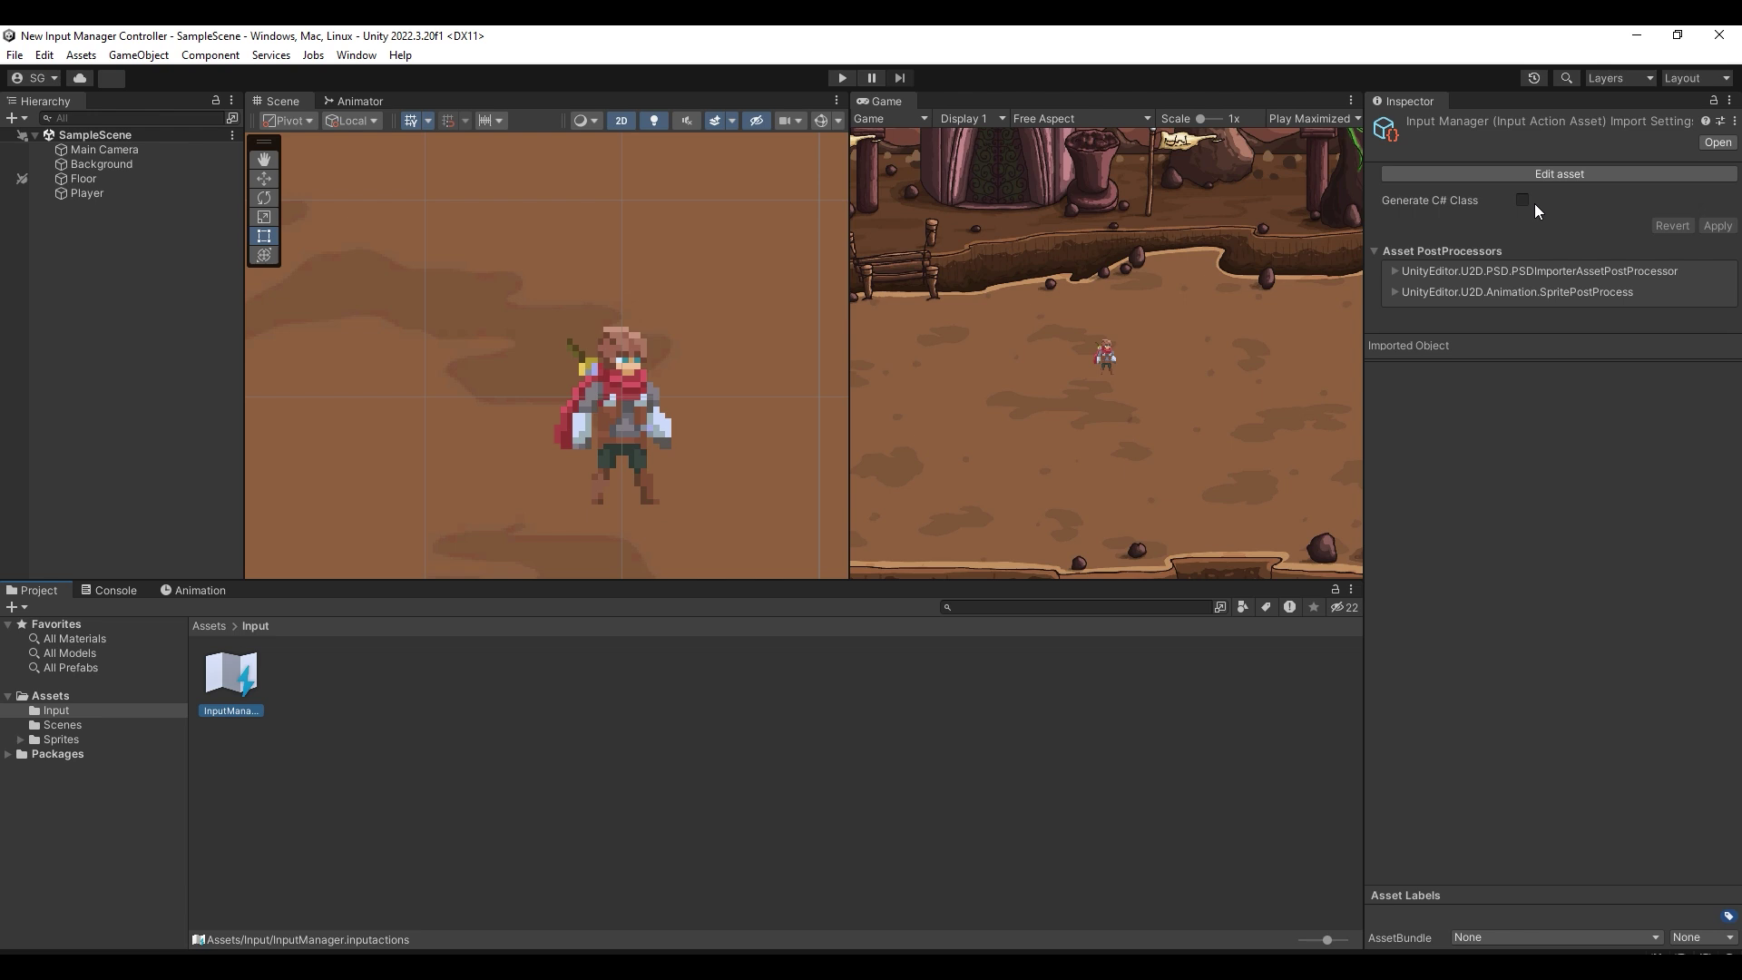
left_click(1552, 174)
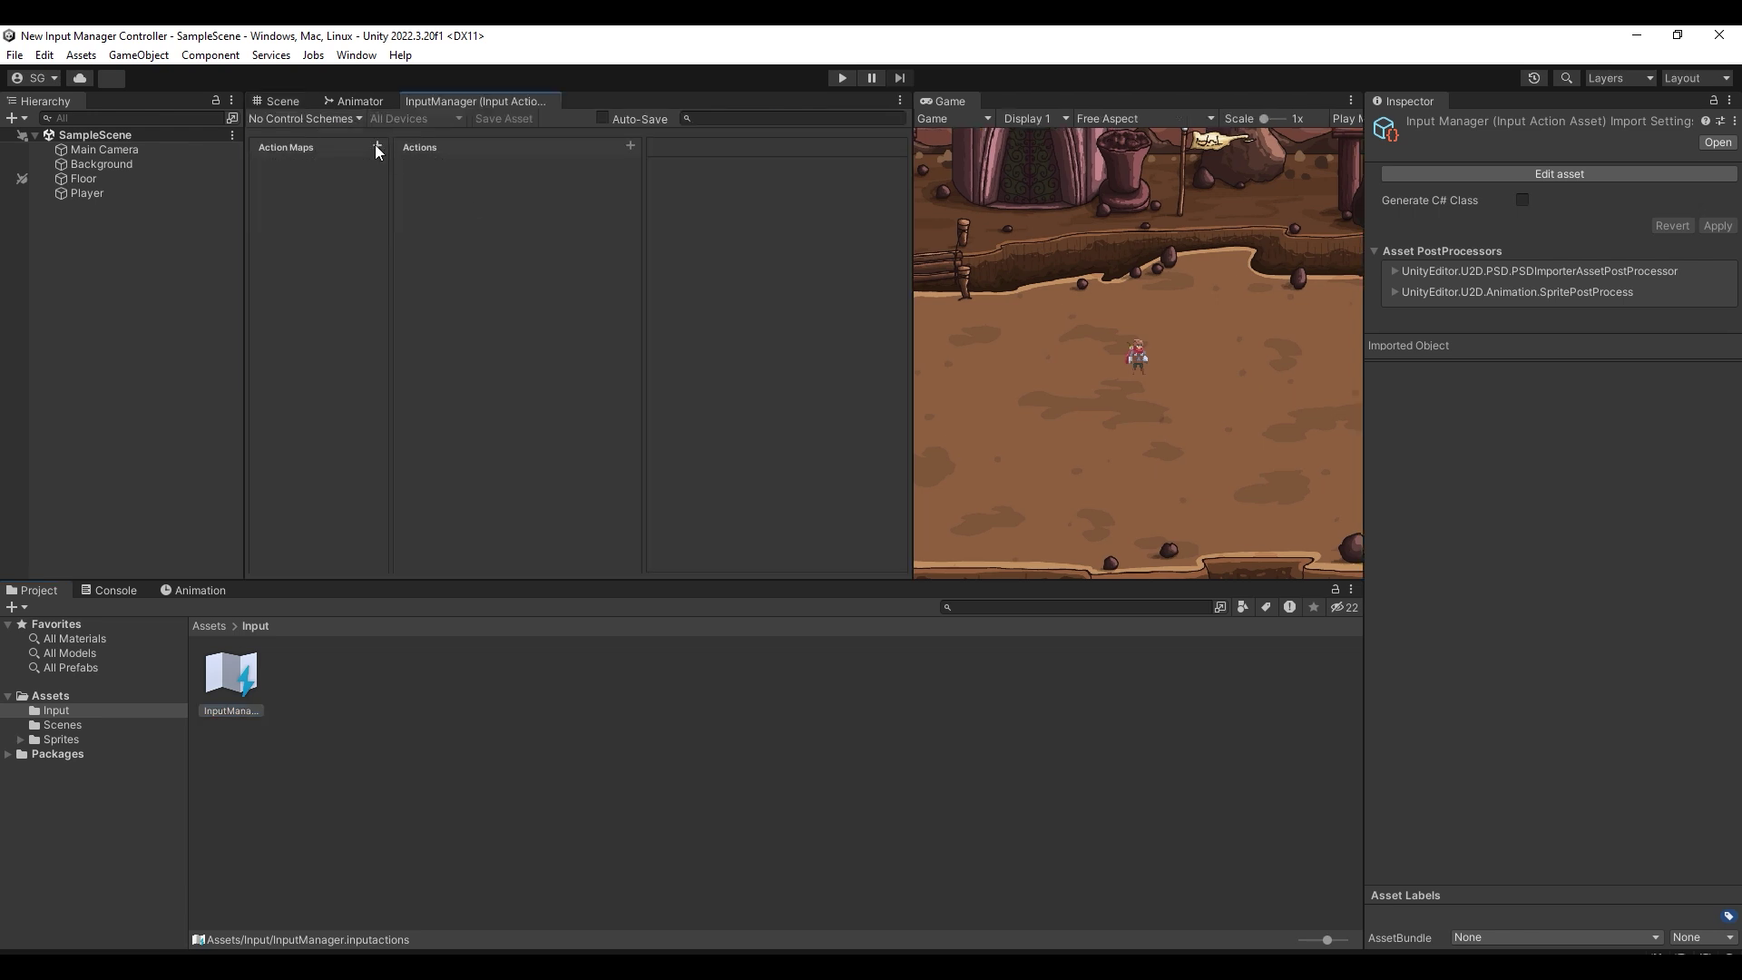
Add a Player action map containing a Move action.
left_click(378, 146)
type("Player")
key("Return")
left_click(445, 164)
type("Move")
key("Return")
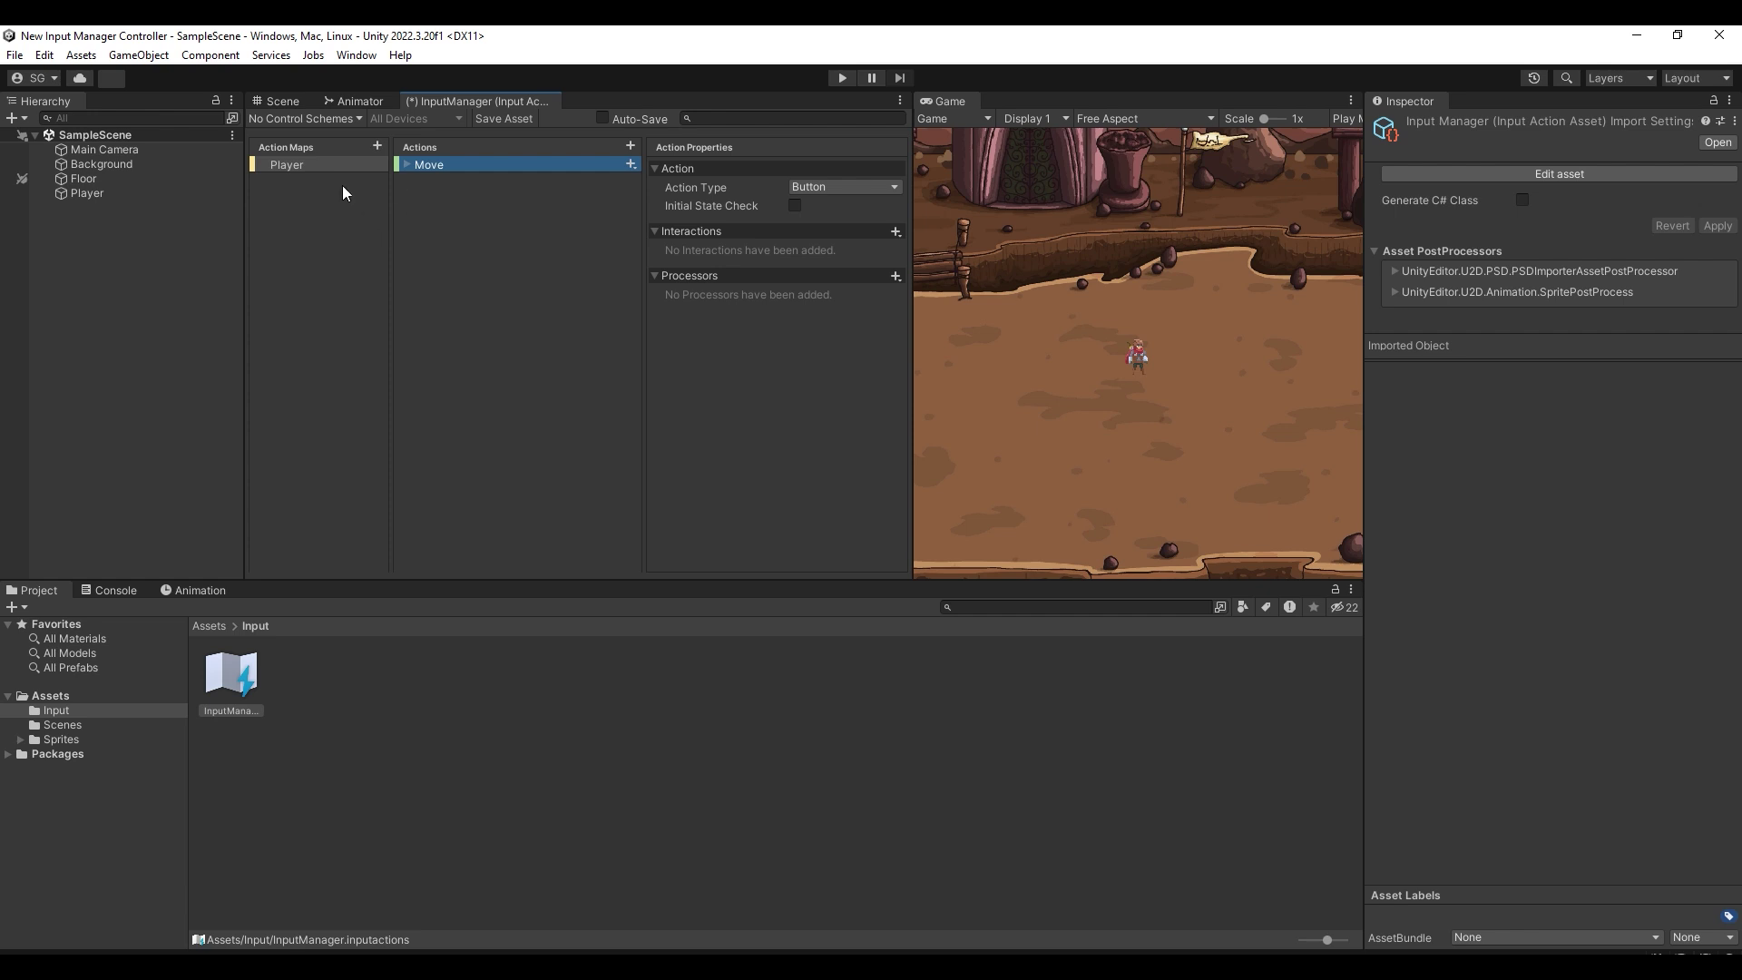
Add a Keyboard control scheme and a Gamepad control scheme requiring a gamepad.
left_click(352, 118)
left_click(541, 136)
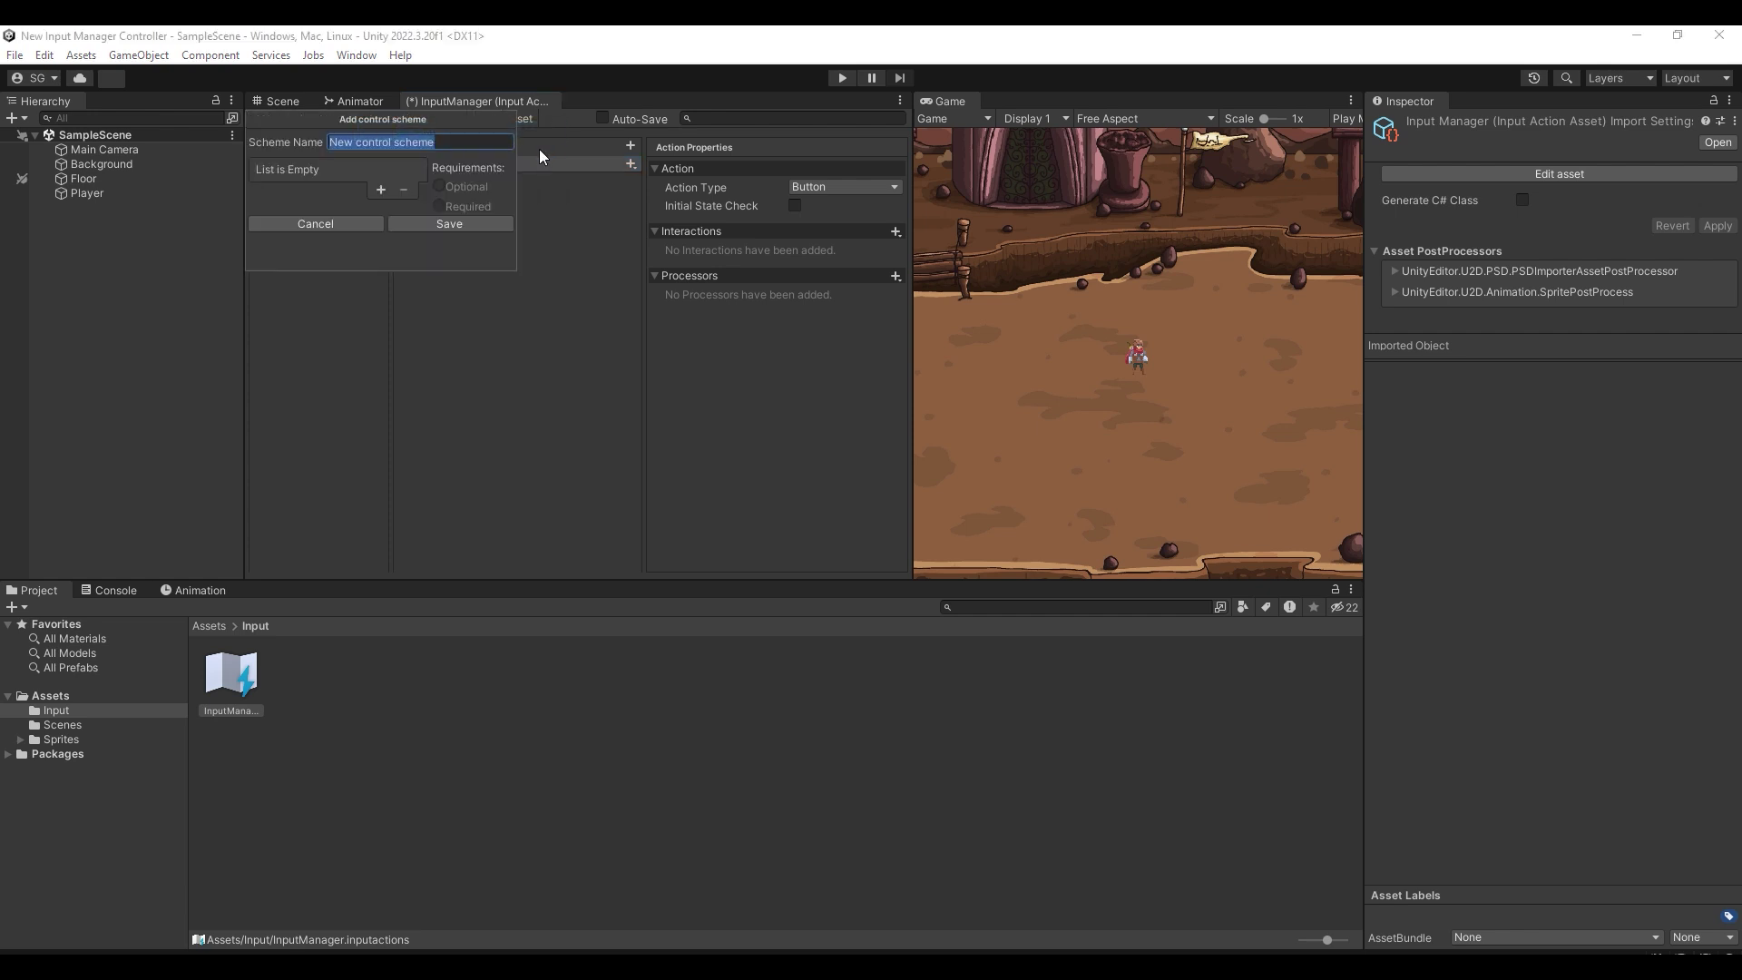
type("Keyboard")
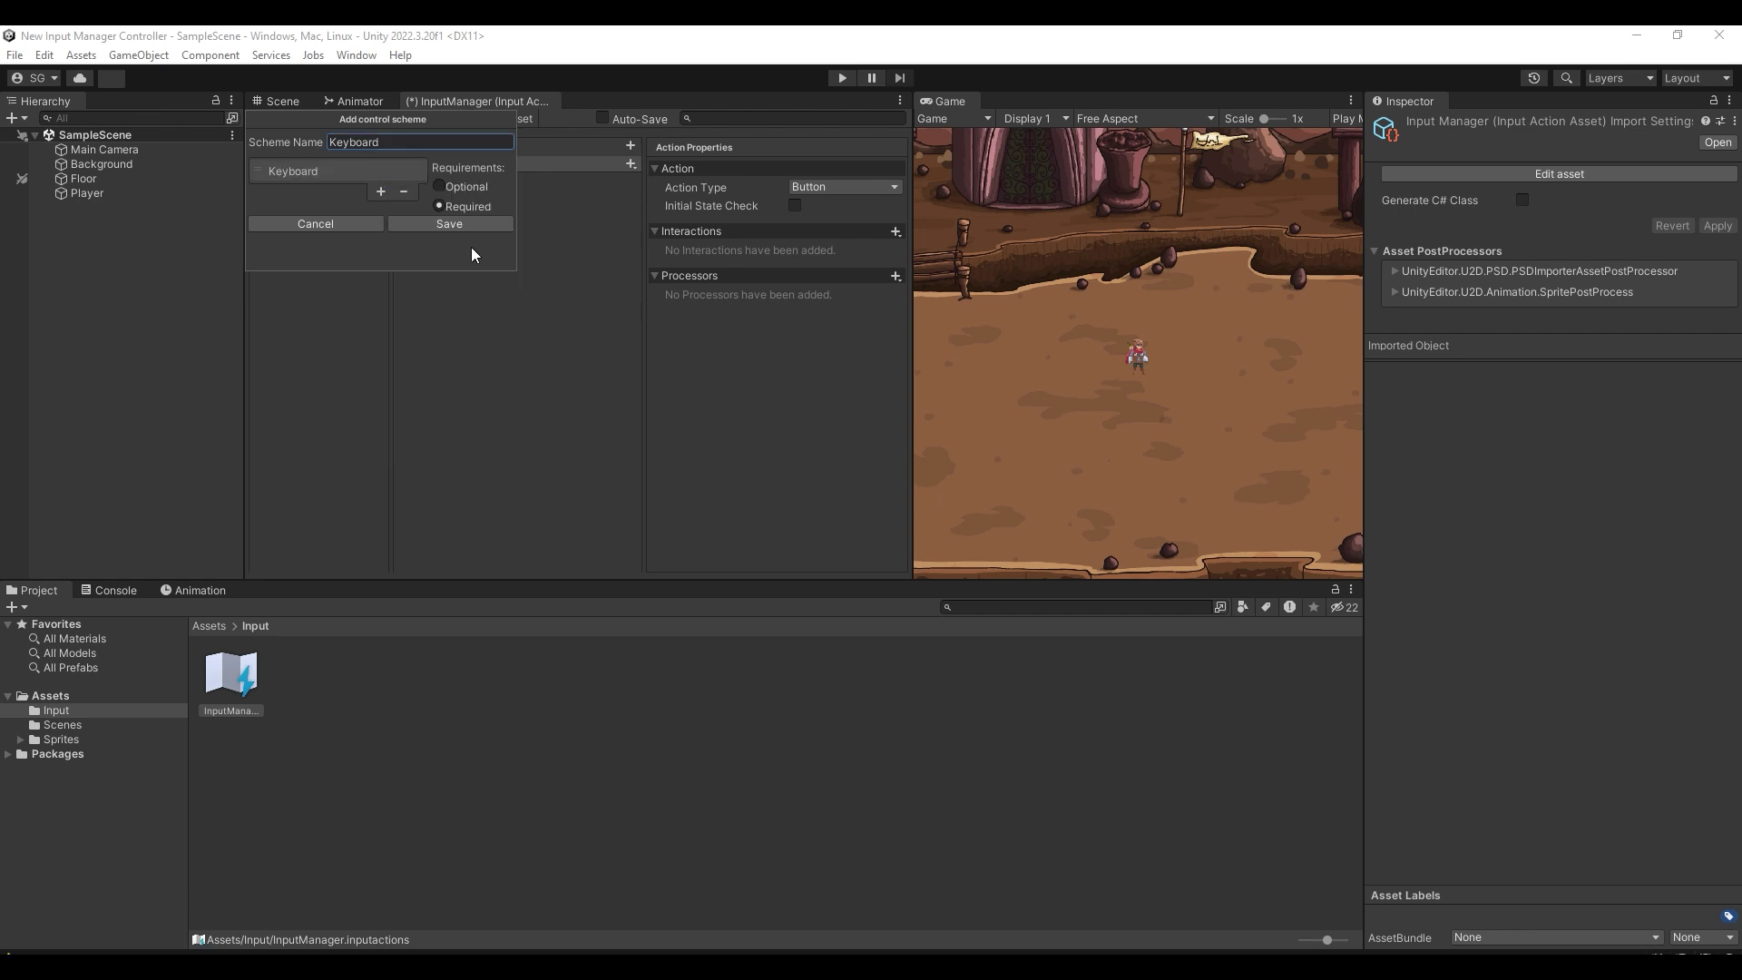
left_click(454, 223)
left_click(339, 118)
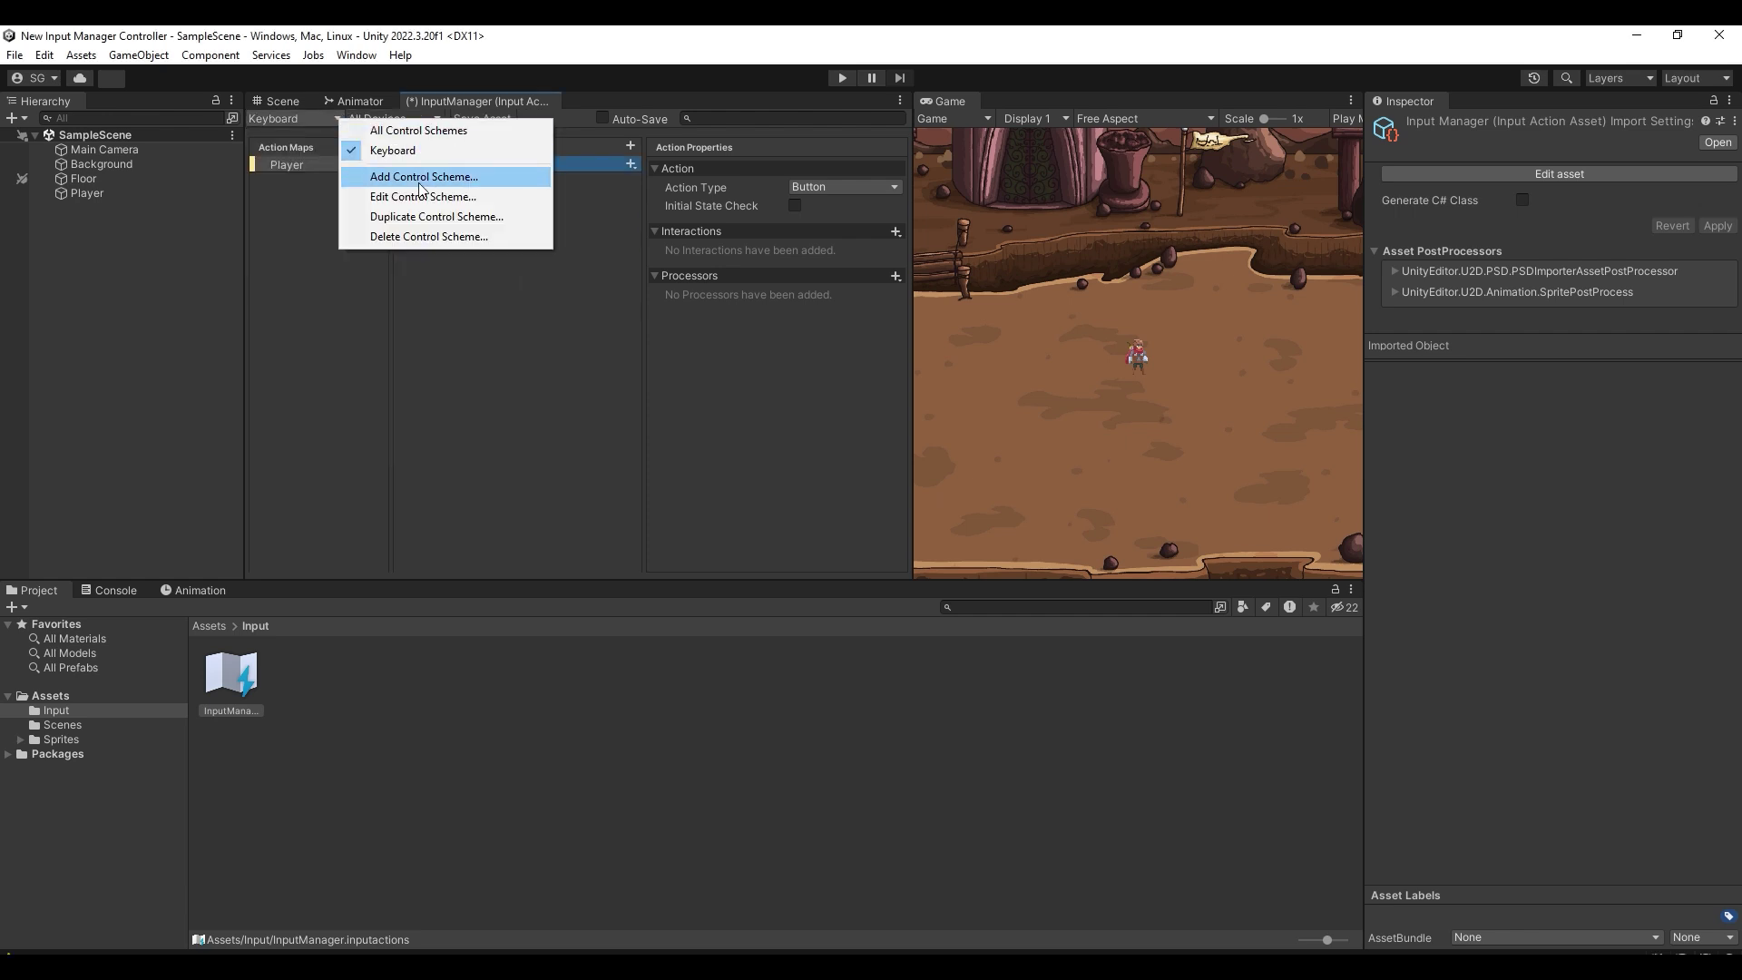
left_click(427, 171)
left_click(381, 190)
left_click(453, 227)
left_click(454, 226)
type("Gamepad")
left_click(481, 225)
Remove Move's empty binding and make it a Pass Through action with Vector 2 control.
left_click(338, 118)
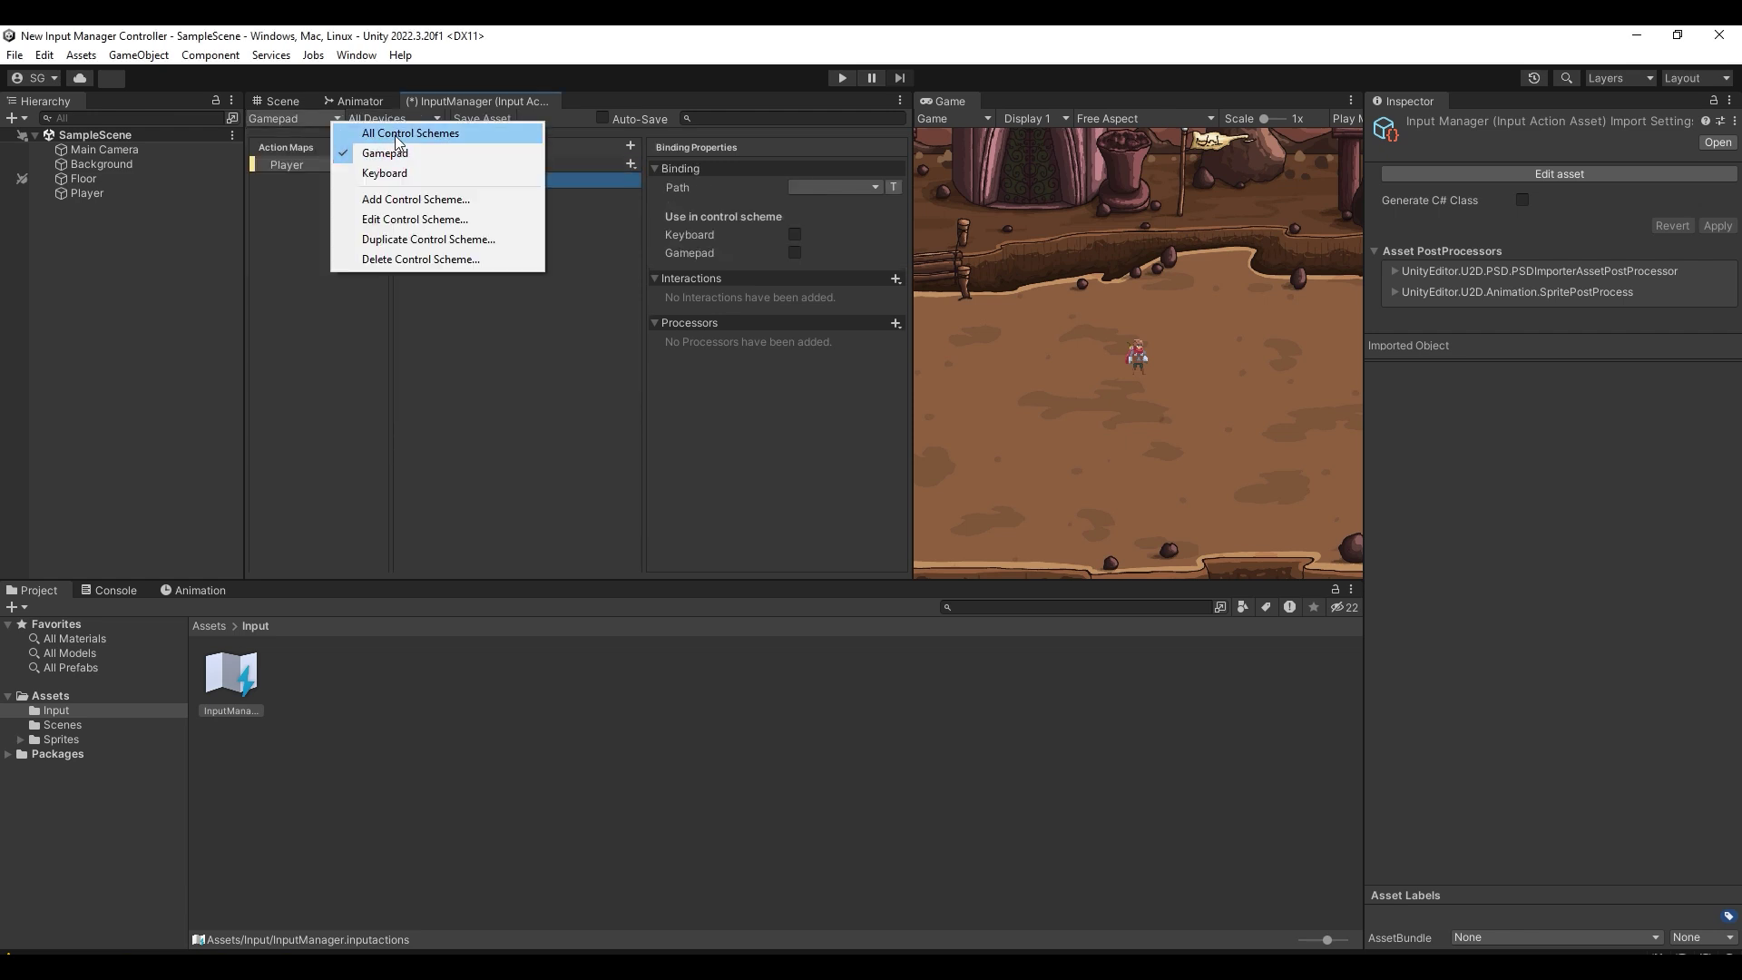
left_click(449, 138)
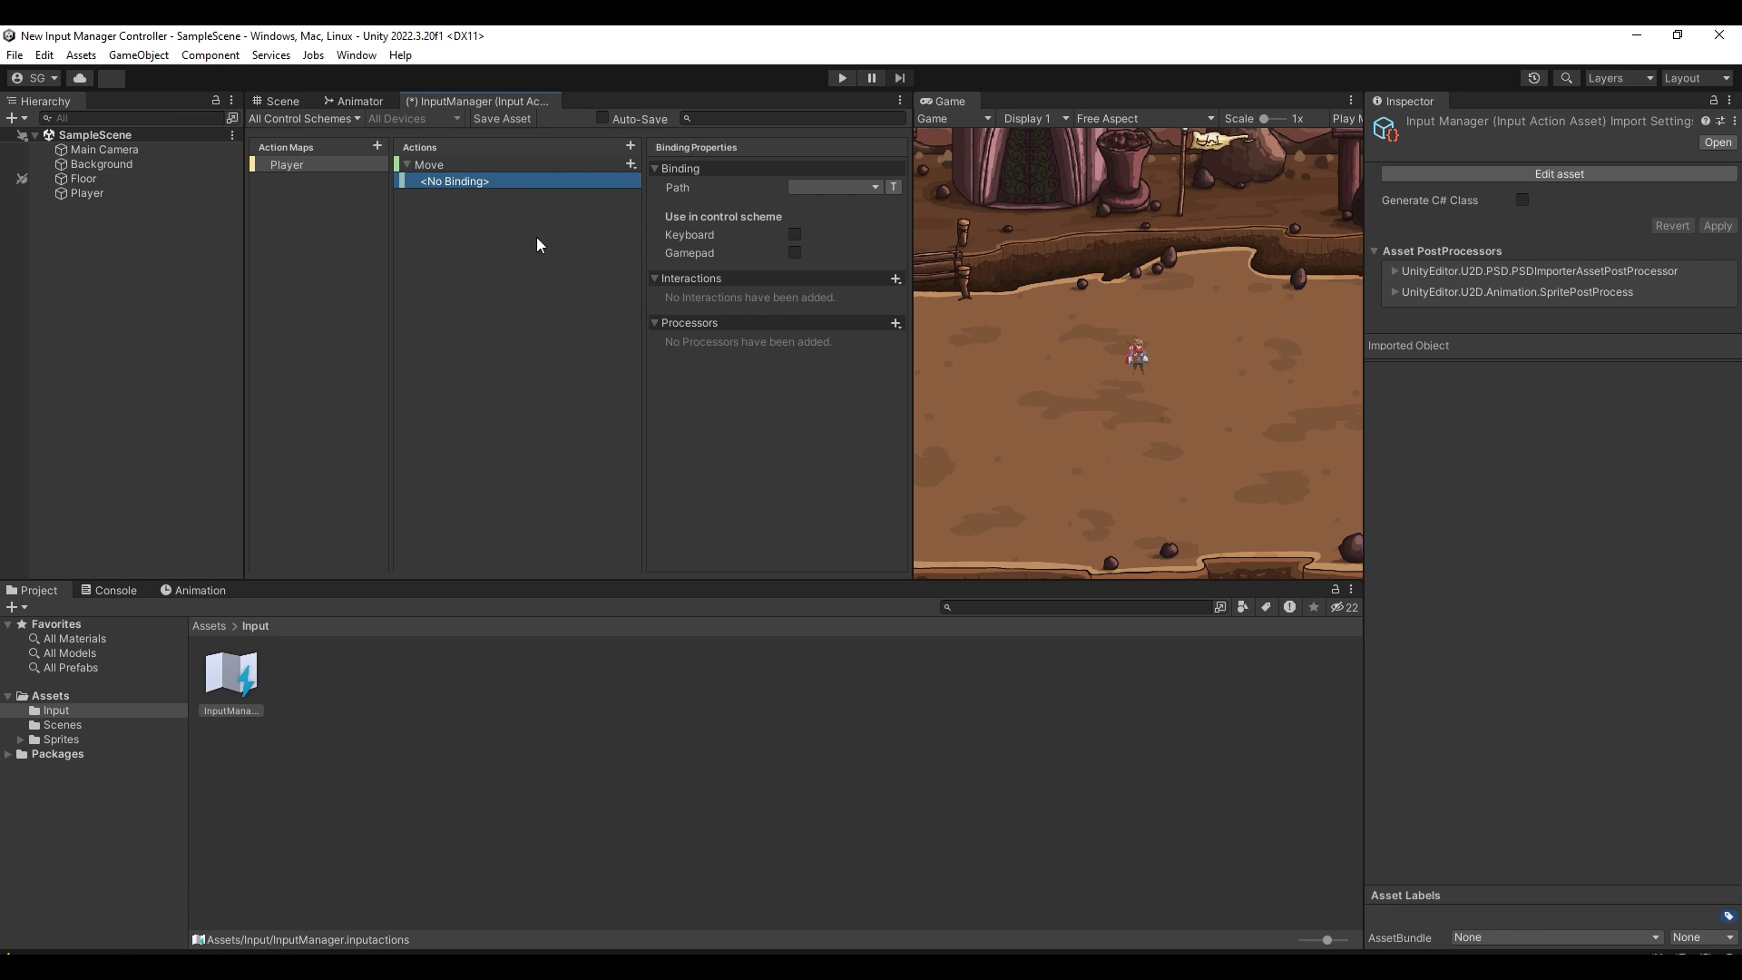
key("Delete")
left_click(819, 187)
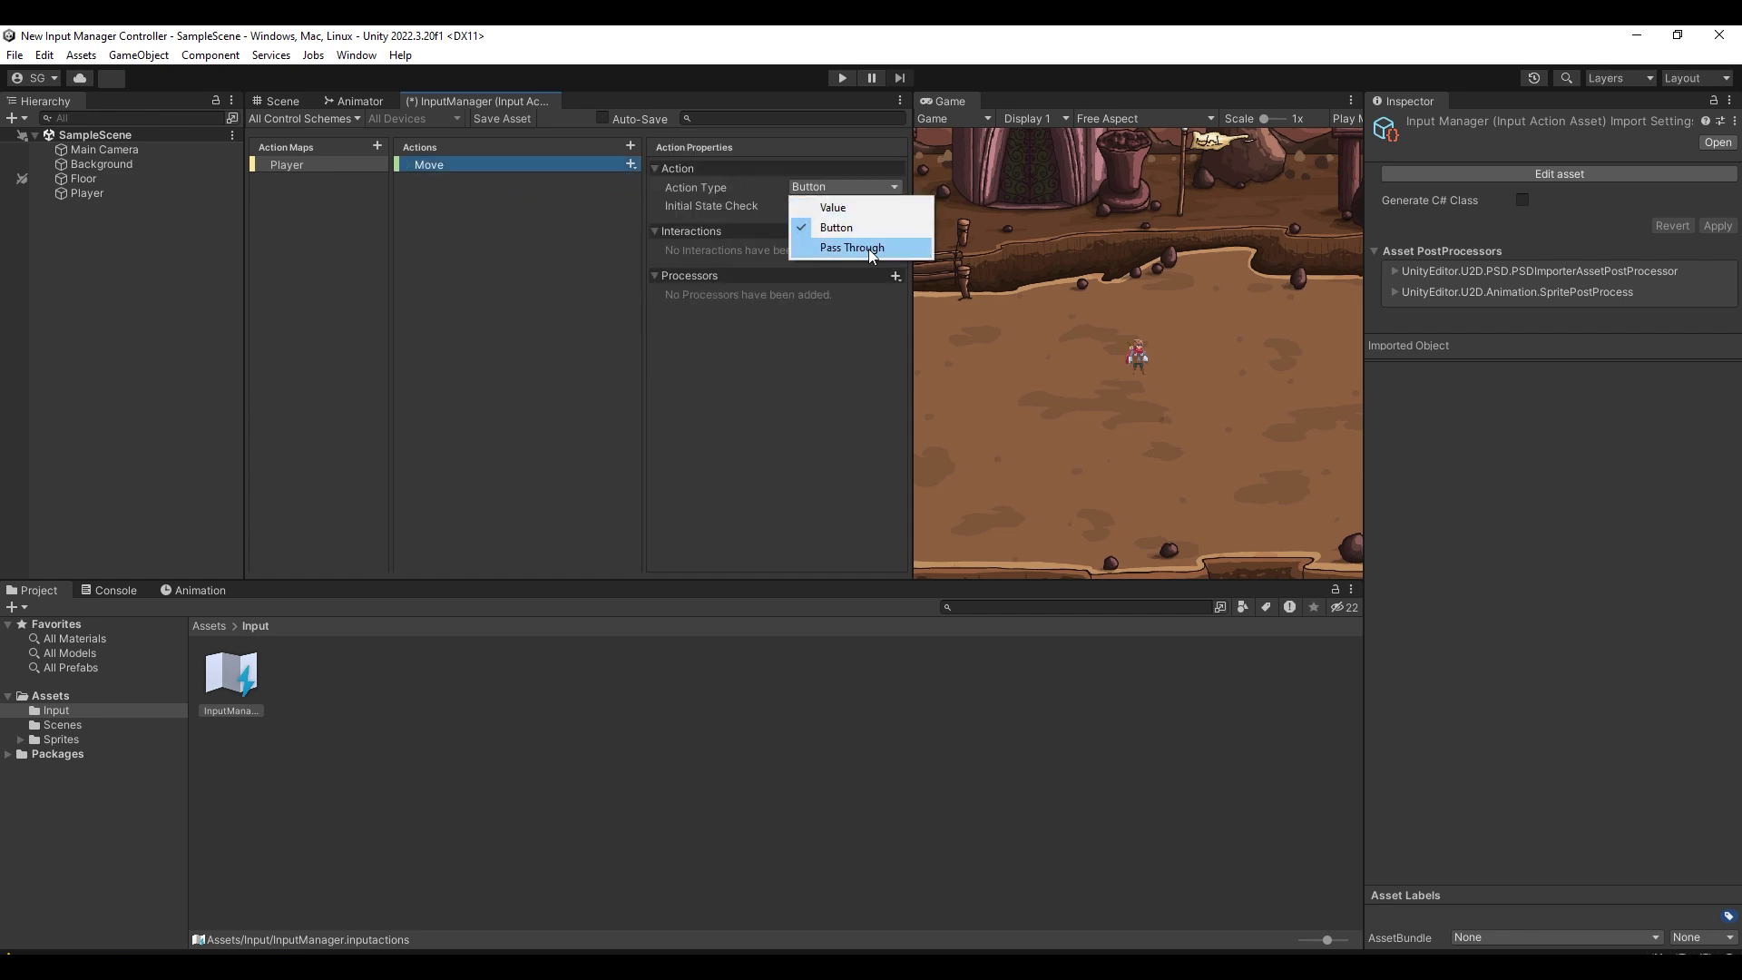
left_click(868, 249)
left_click(846, 205)
left_click(889, 566)
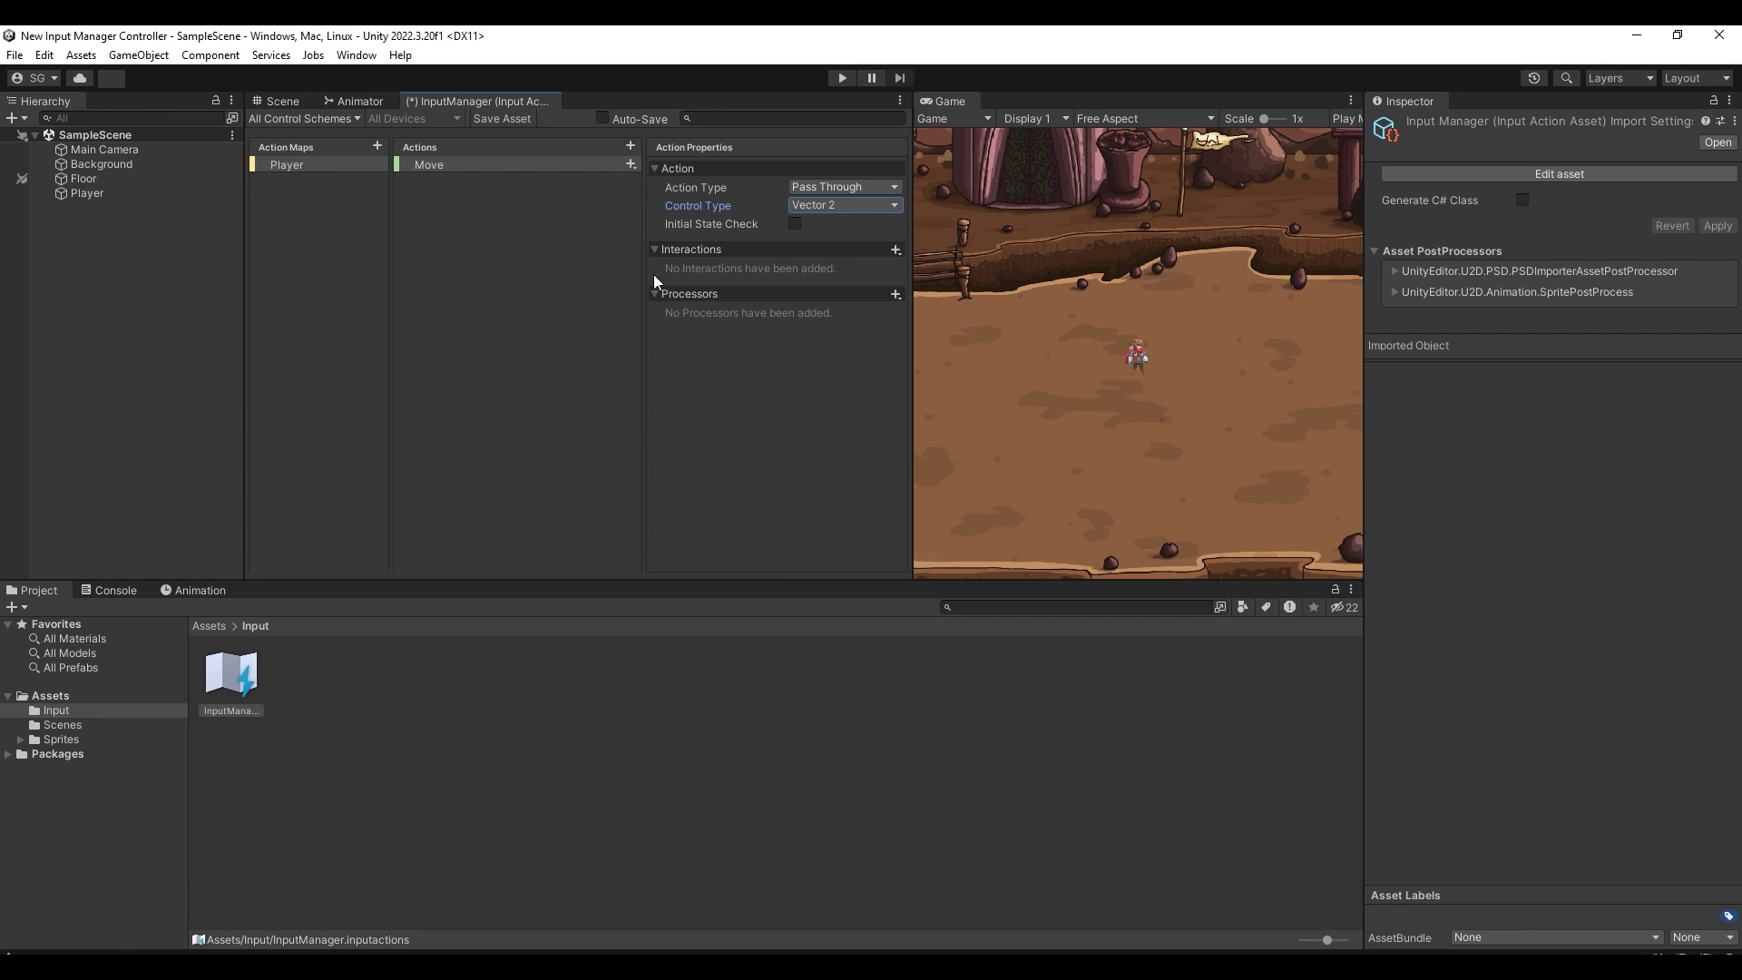
left_click(631, 164)
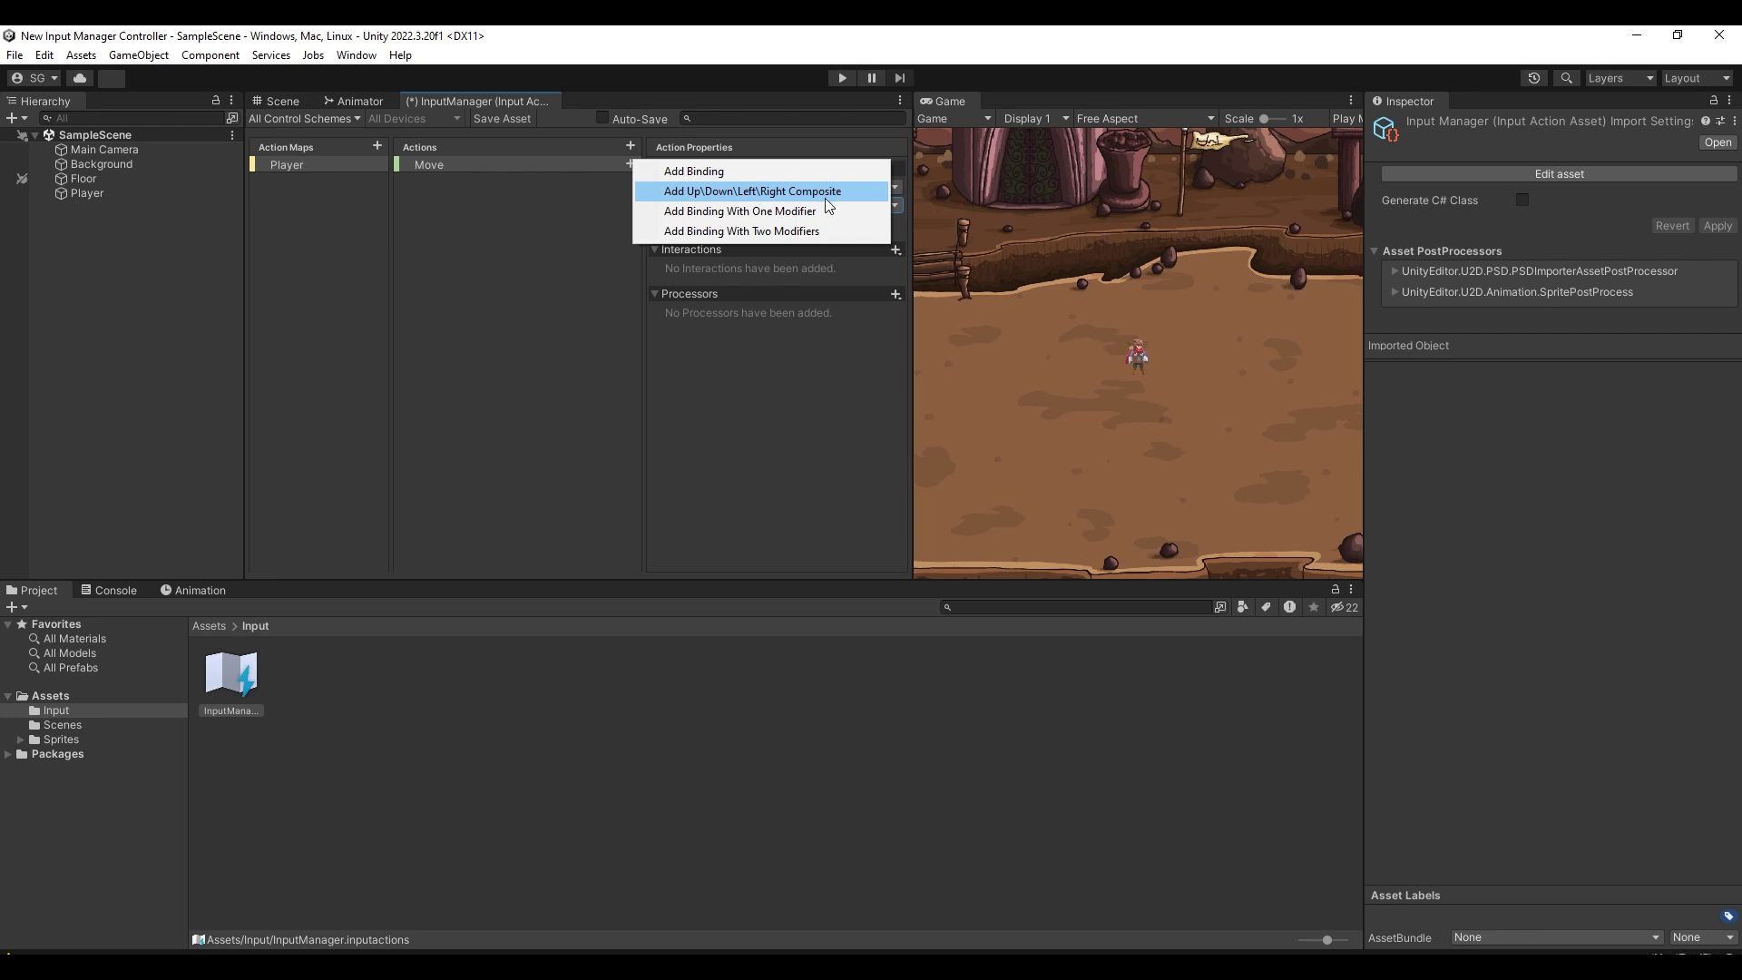
Add a WASD up/down/left/right composite to Move and bind its Up part to W.
left_click(732, 194)
type("WASD")
key("Return")
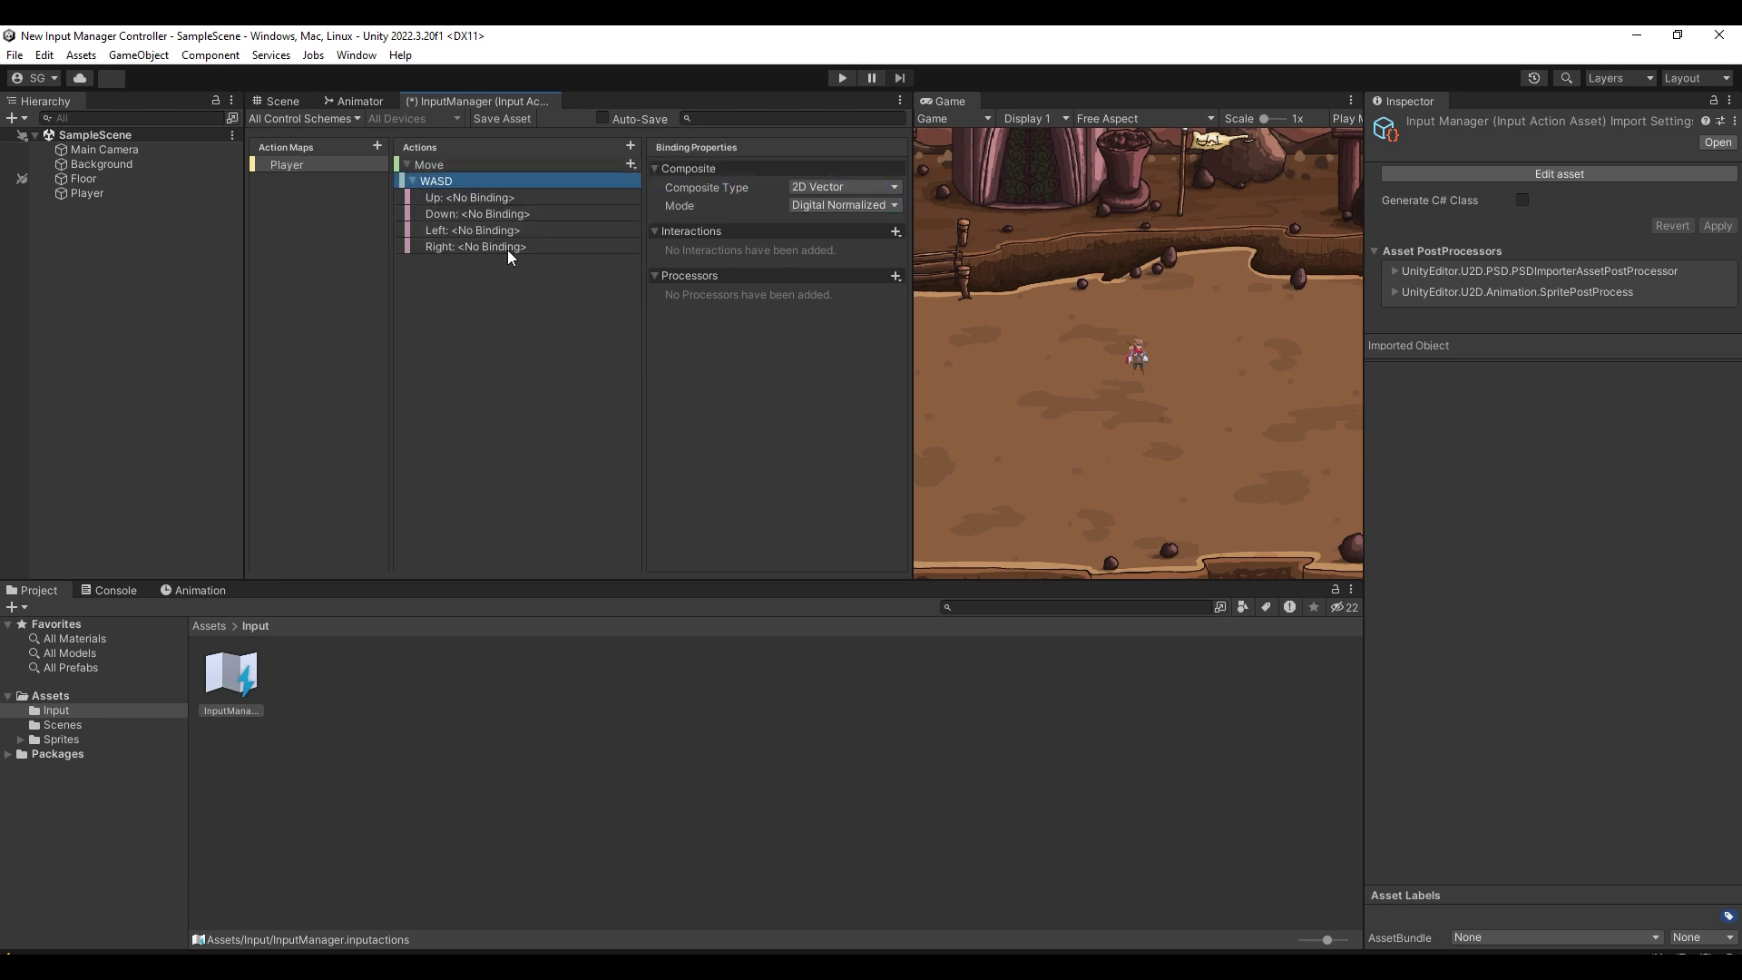
left_click(490, 197)
left_click(858, 187)
left_click(822, 203)
key("Return")
key("Down")
key("w")
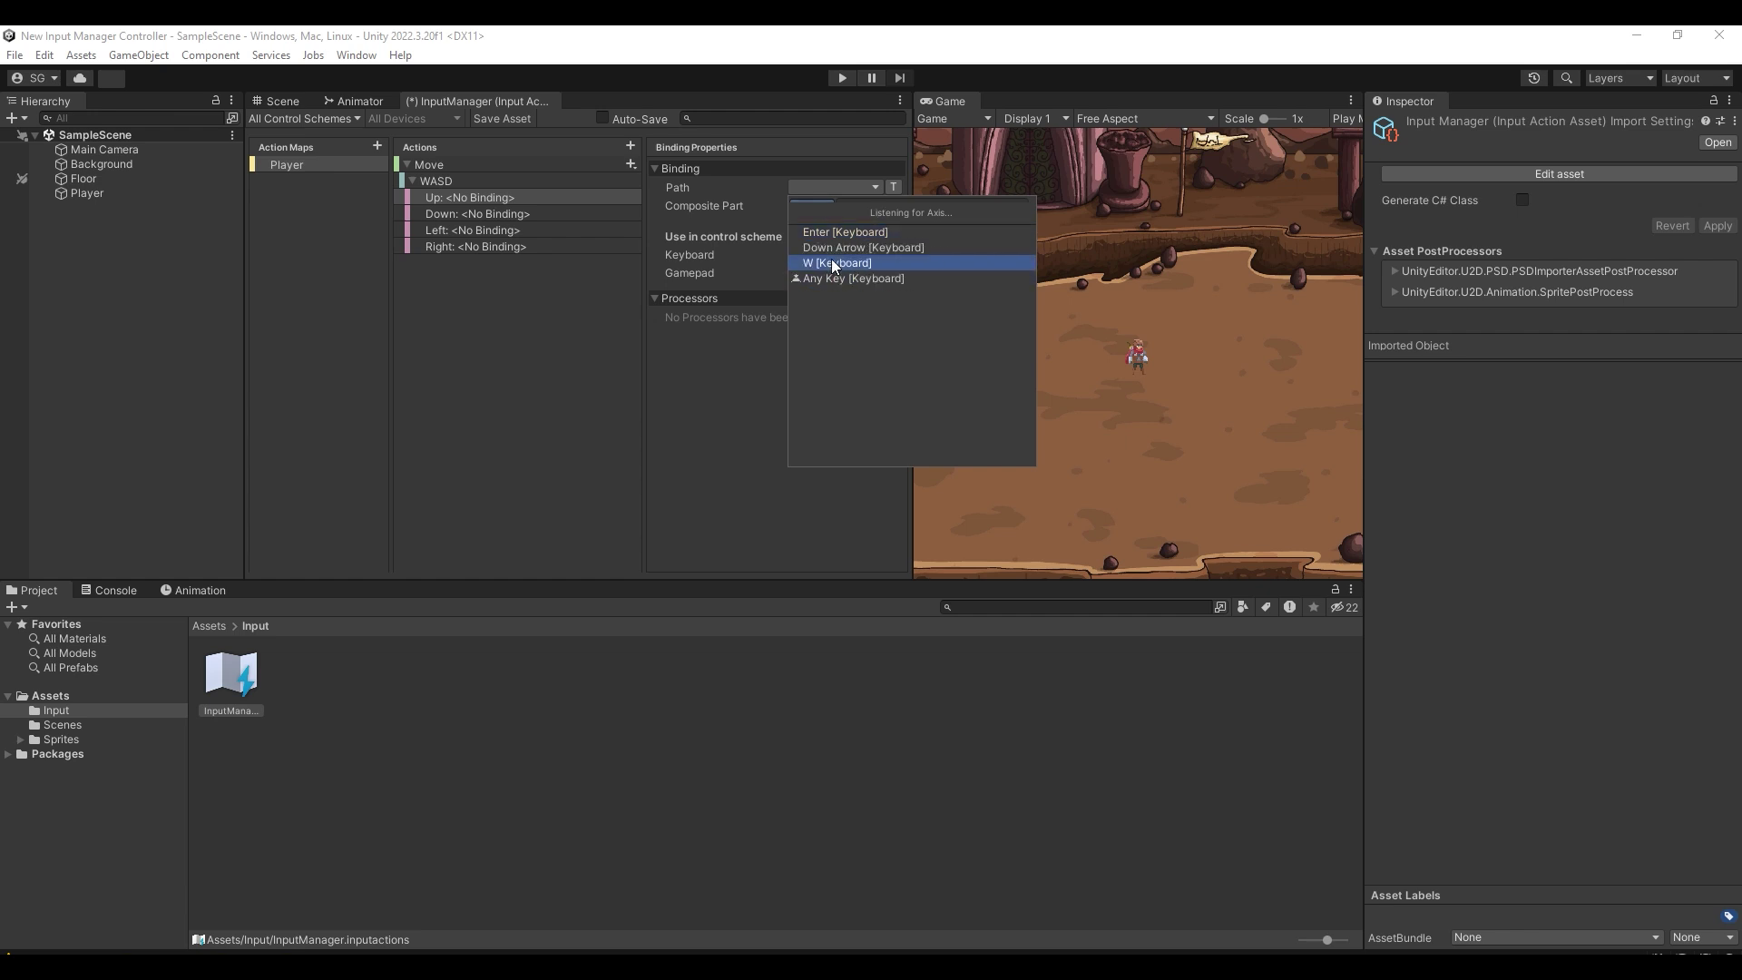
left_click(837, 263)
Bind the WASD composite's Down part to S and Left part to A.
left_click(835, 187)
left_click(826, 207)
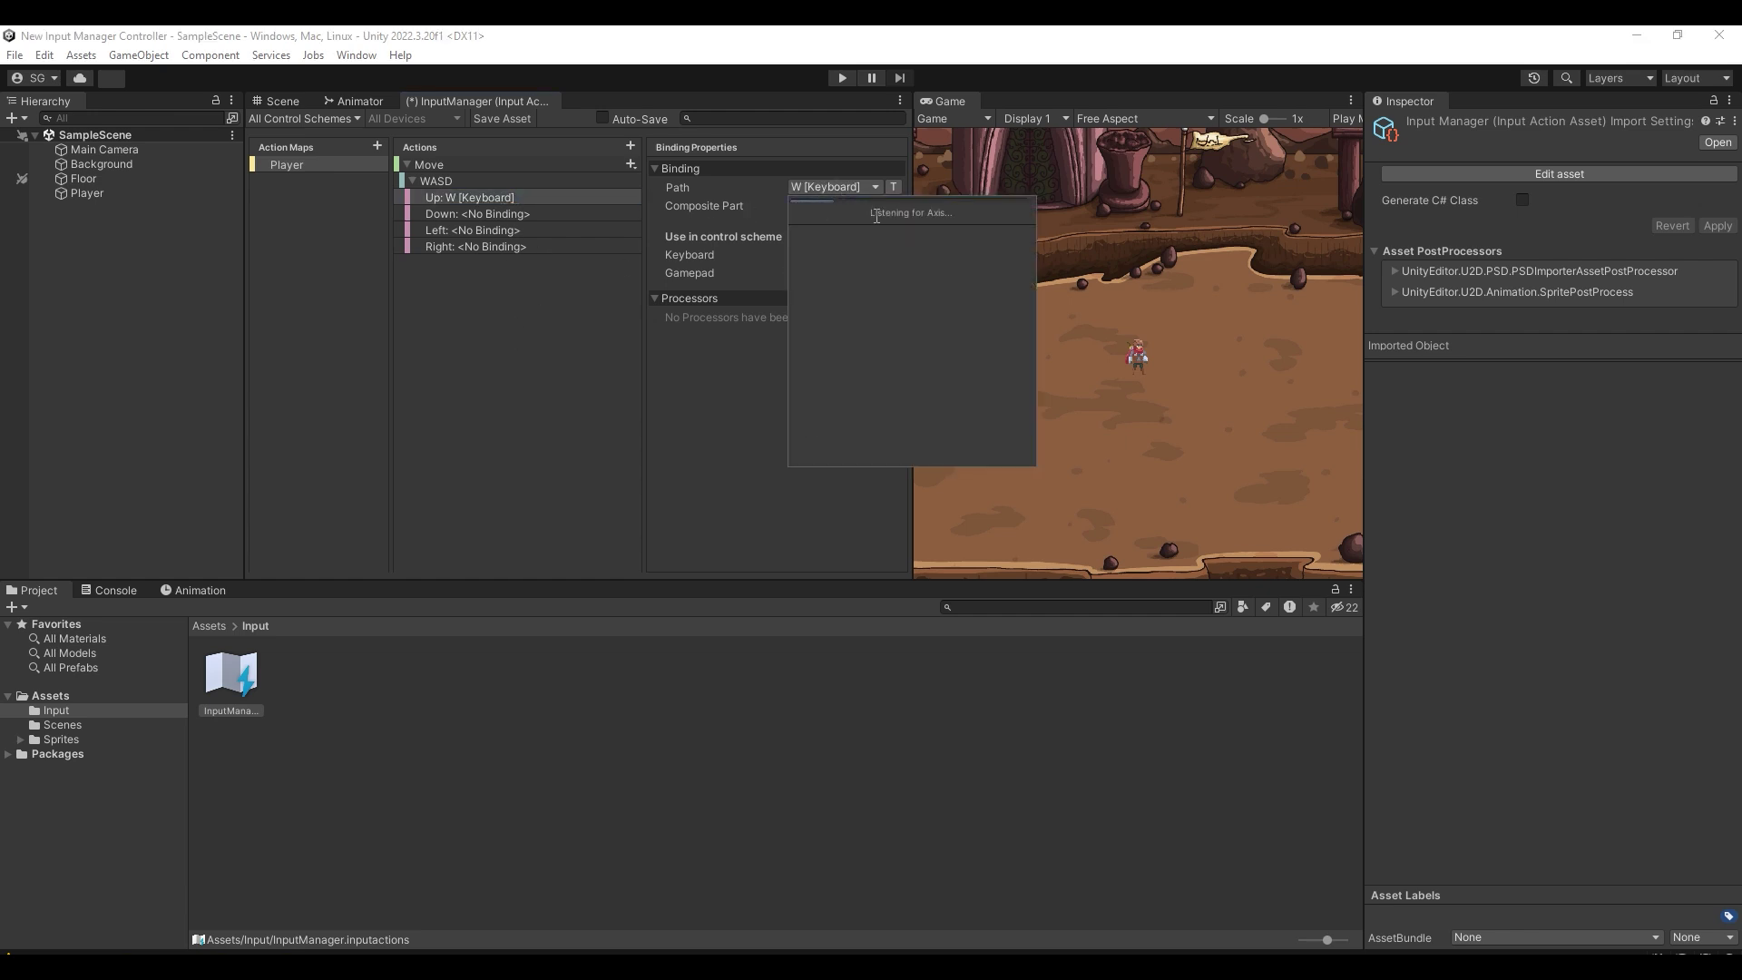
left_click(849, 235)
key("Down")
key("s")
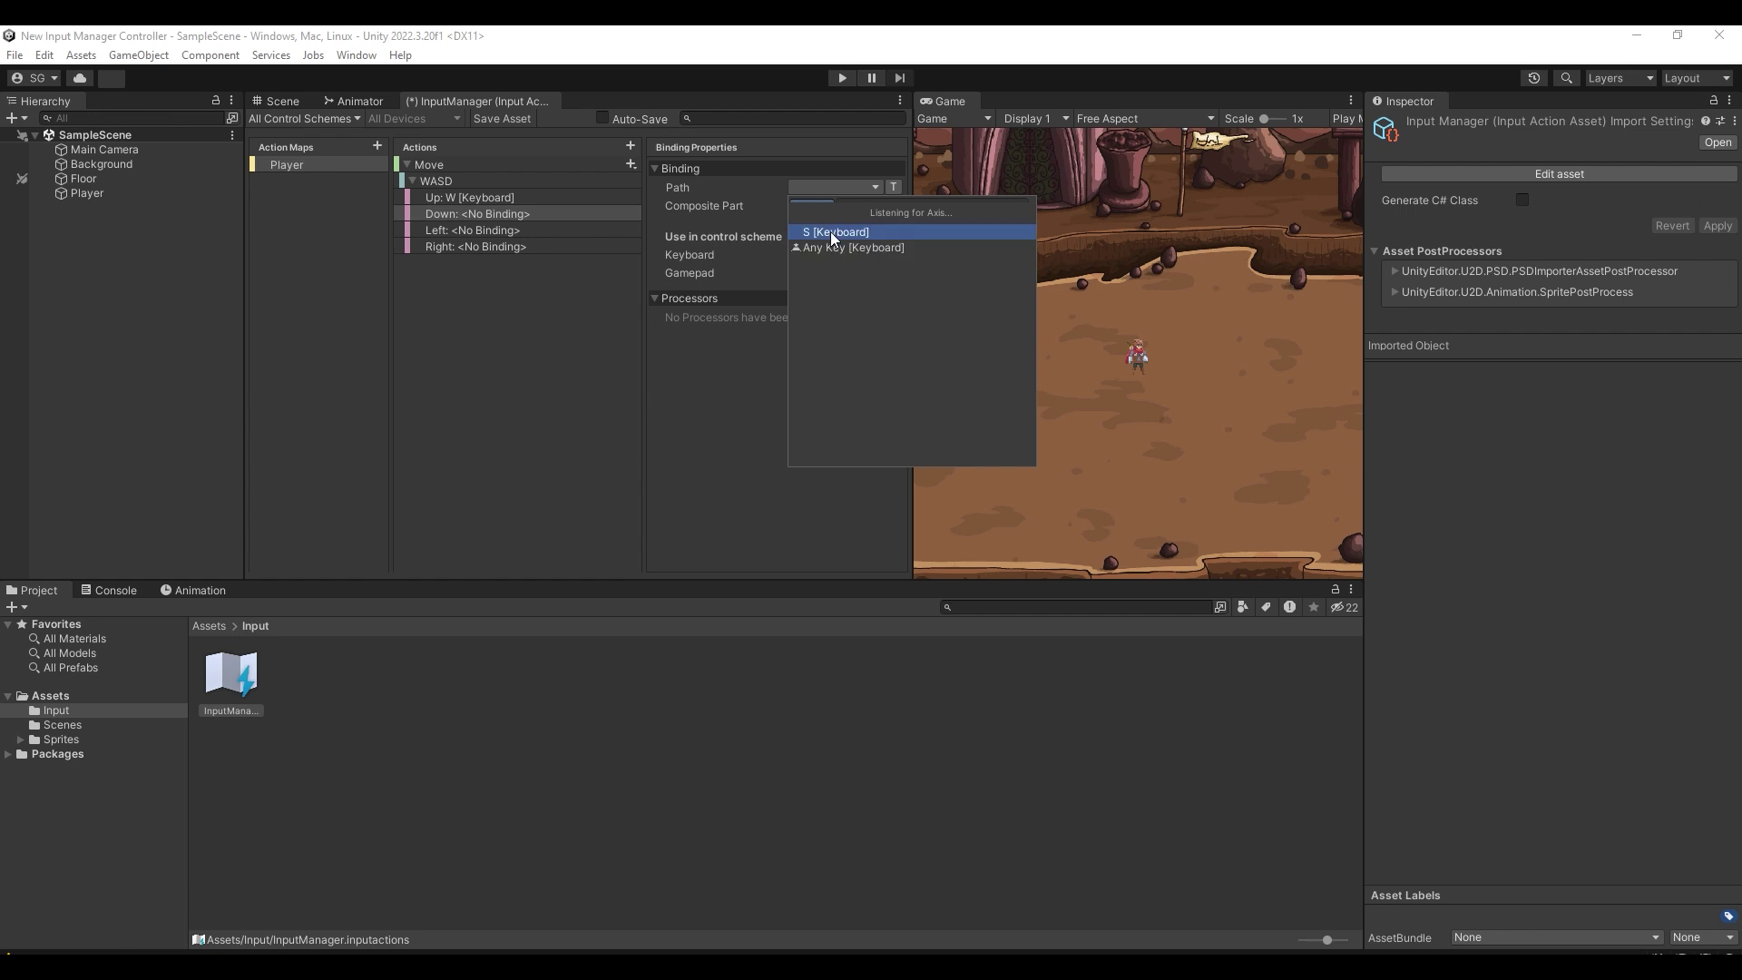
left_click(830, 231)
left_click(490, 228)
left_click(835, 187)
left_click(814, 203)
key("a")
left_click(835, 232)
Bind WASD Right to D and the Gamepad composite's Up to Left Stick/Up.
left_click(481, 247)
left_click(835, 187)
left_click(828, 206)
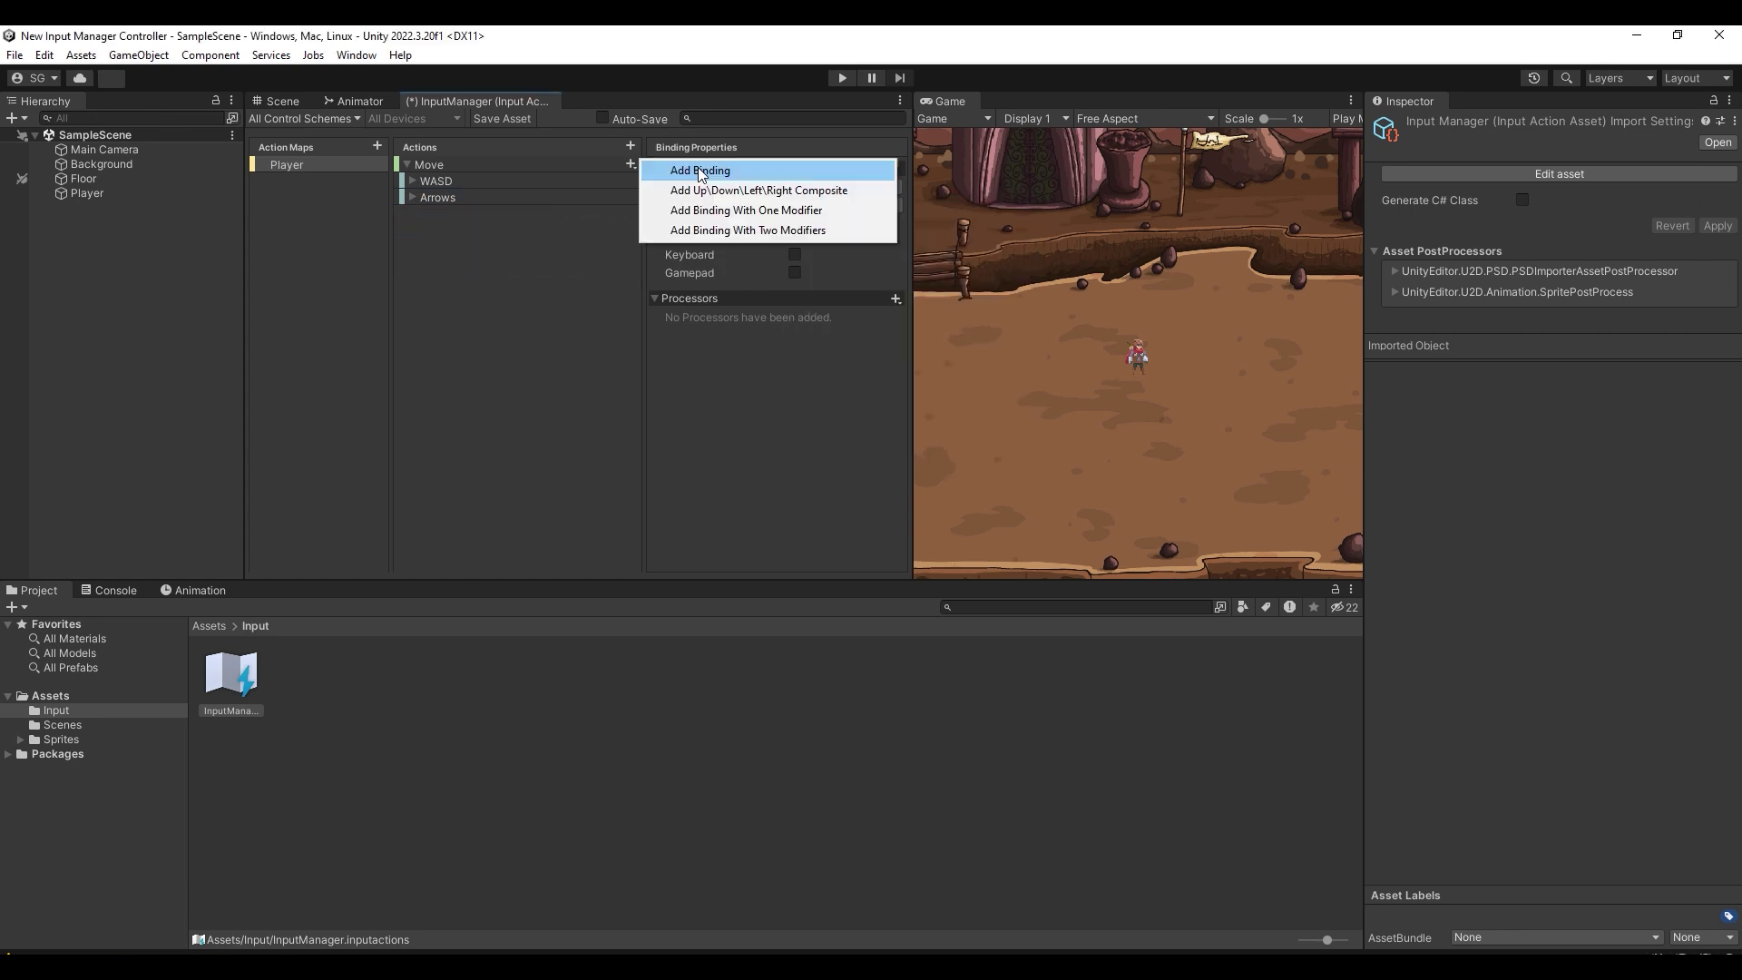
left_click(850, 386)
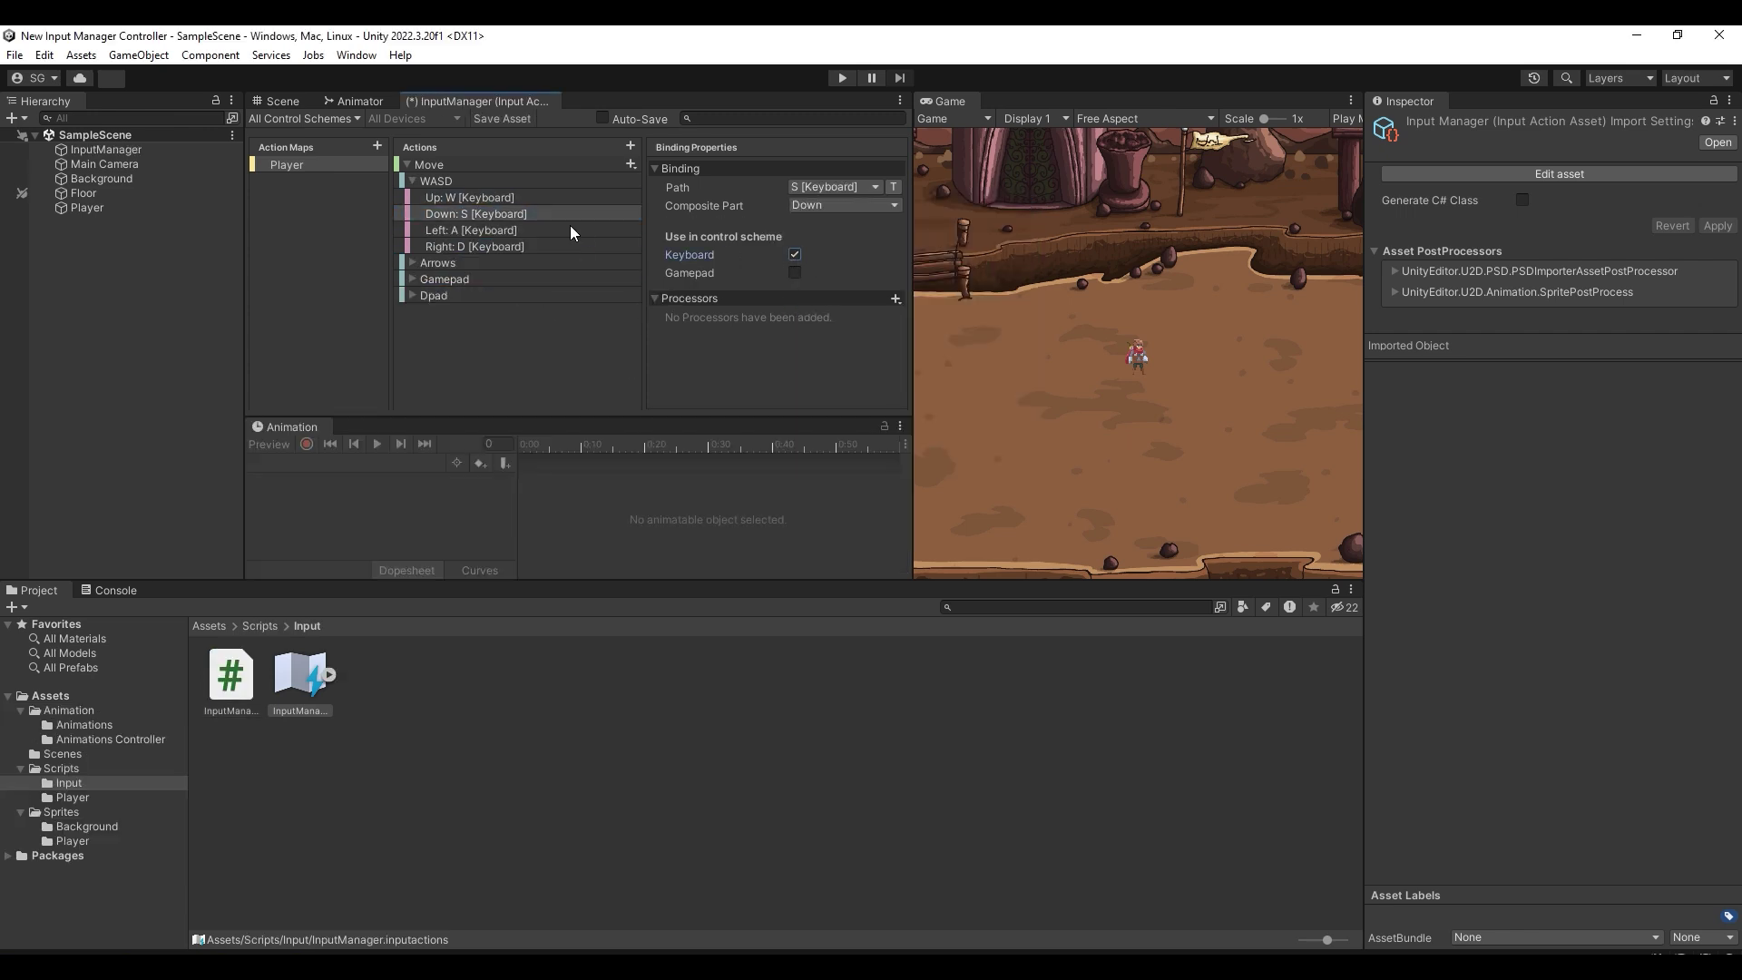
left_click(570, 232)
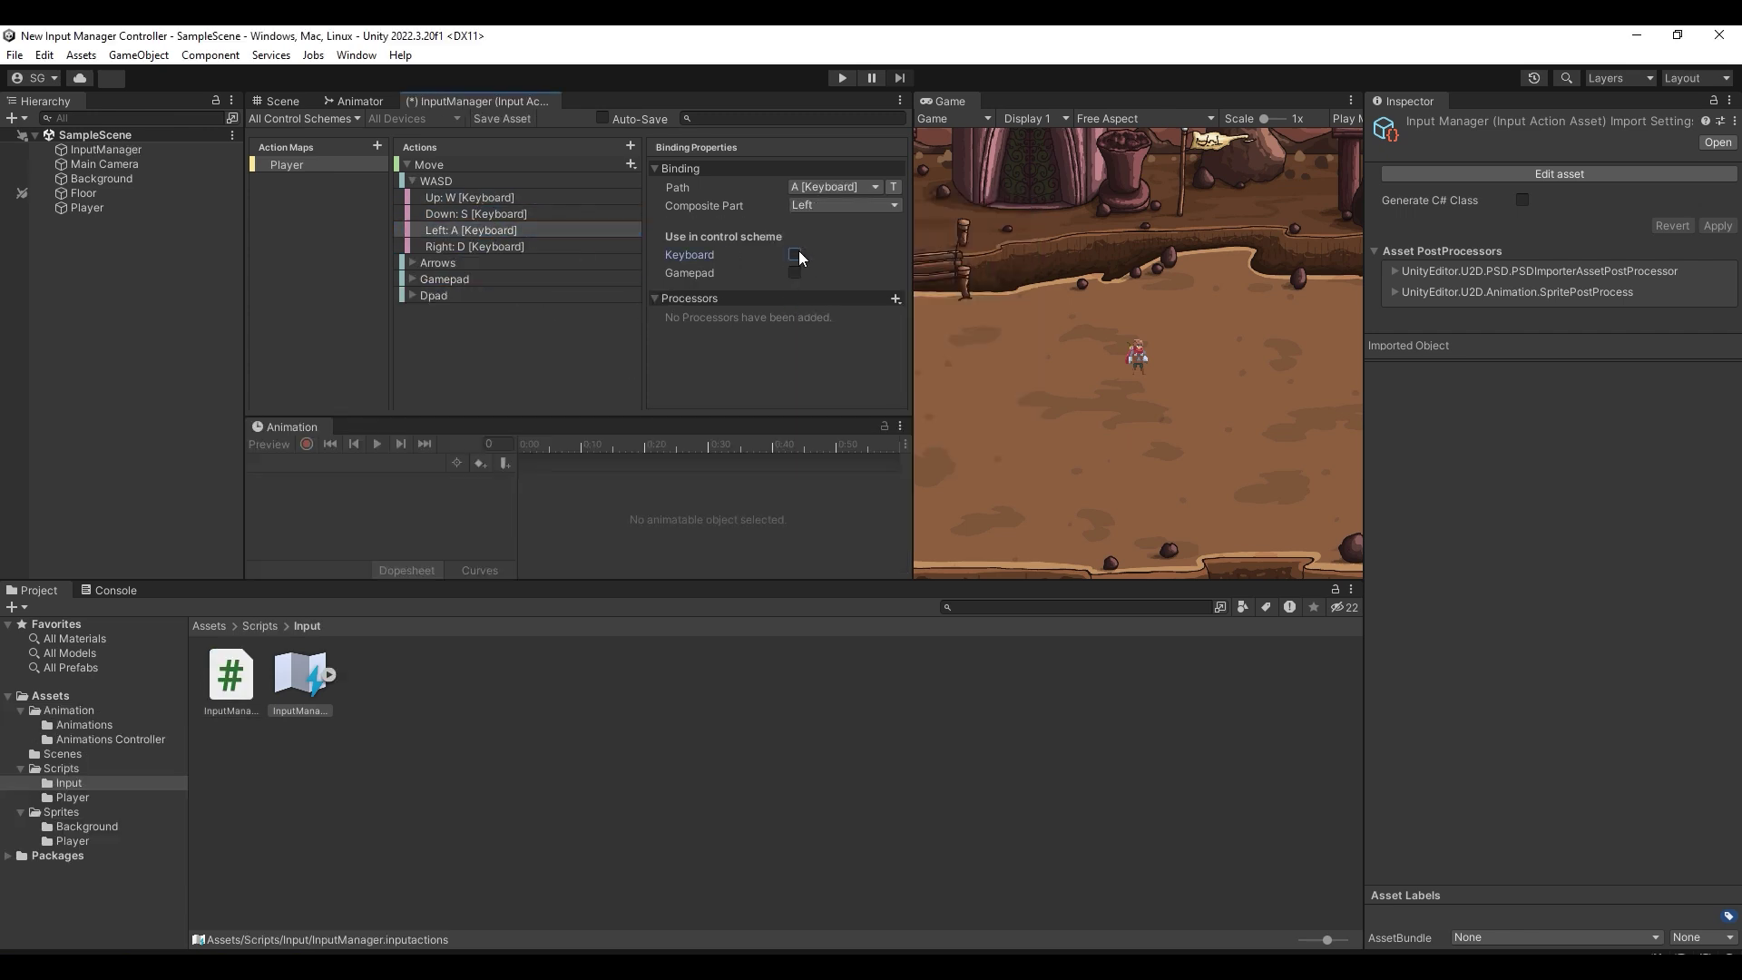
key("Down")
Review the Arrows and Gamepad left-stick bindings, adding Right Arrow to the Gamepad scheme.
left_click(421, 263)
left_click(480, 282)
key("Down")
key("Down")
key("Down")
left_click(795, 273)
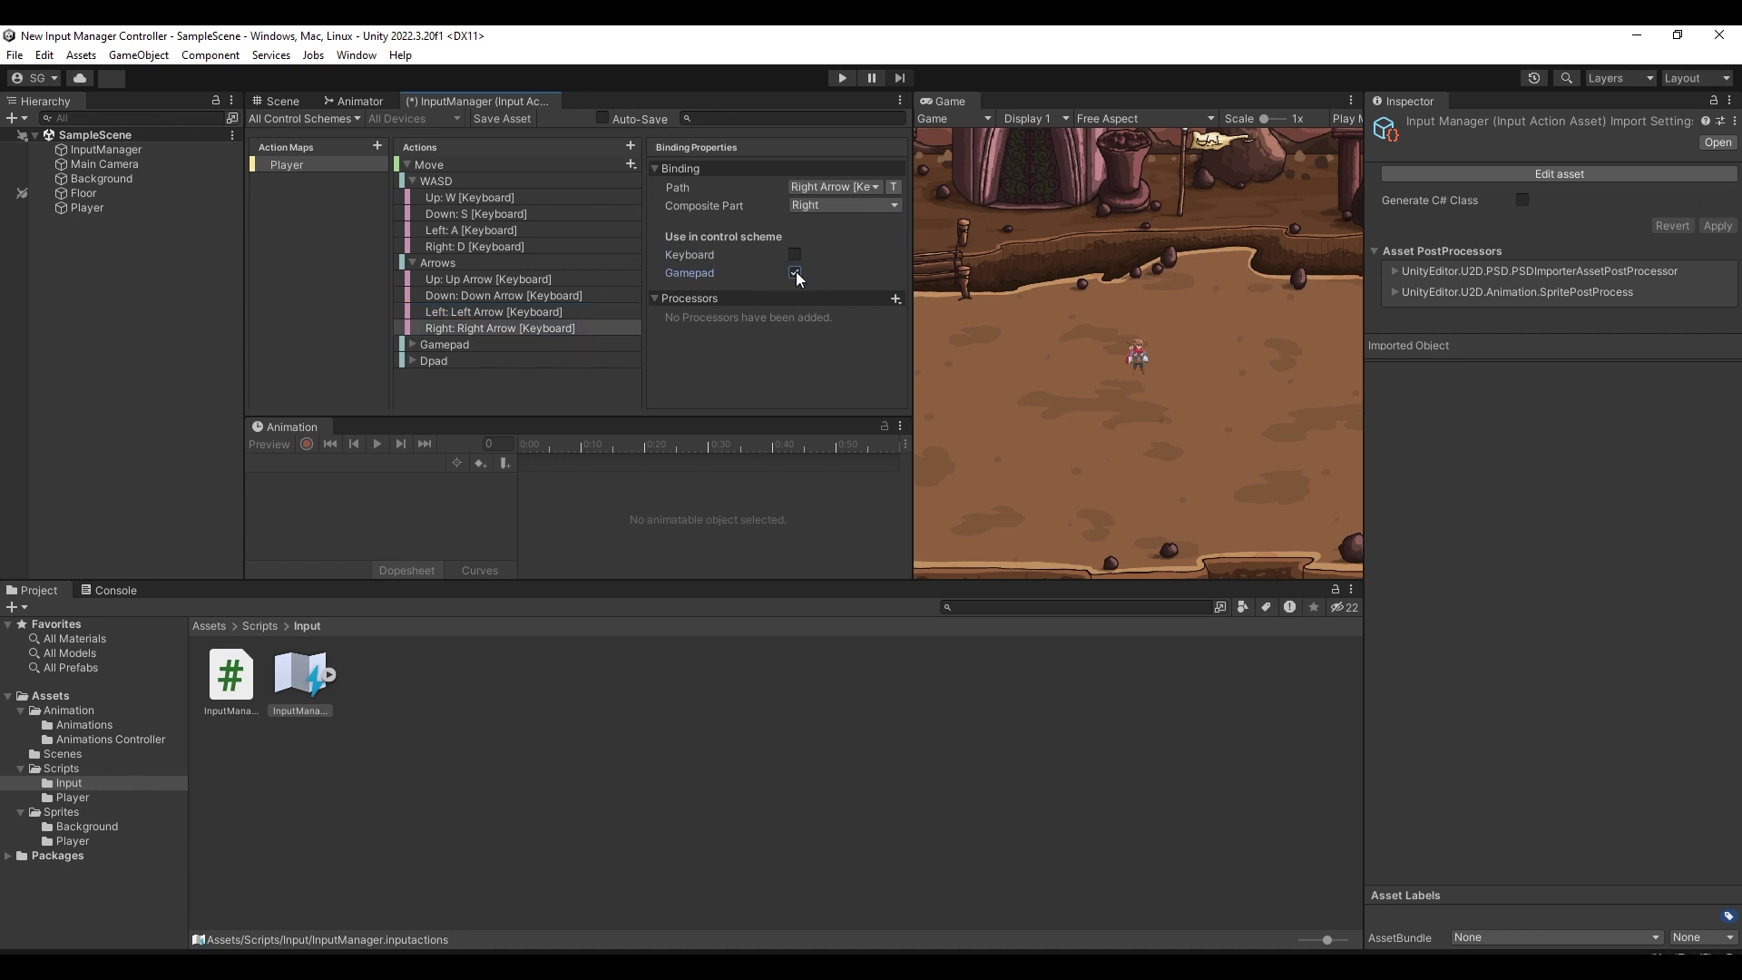
left_click(416, 344)
left_click(524, 338)
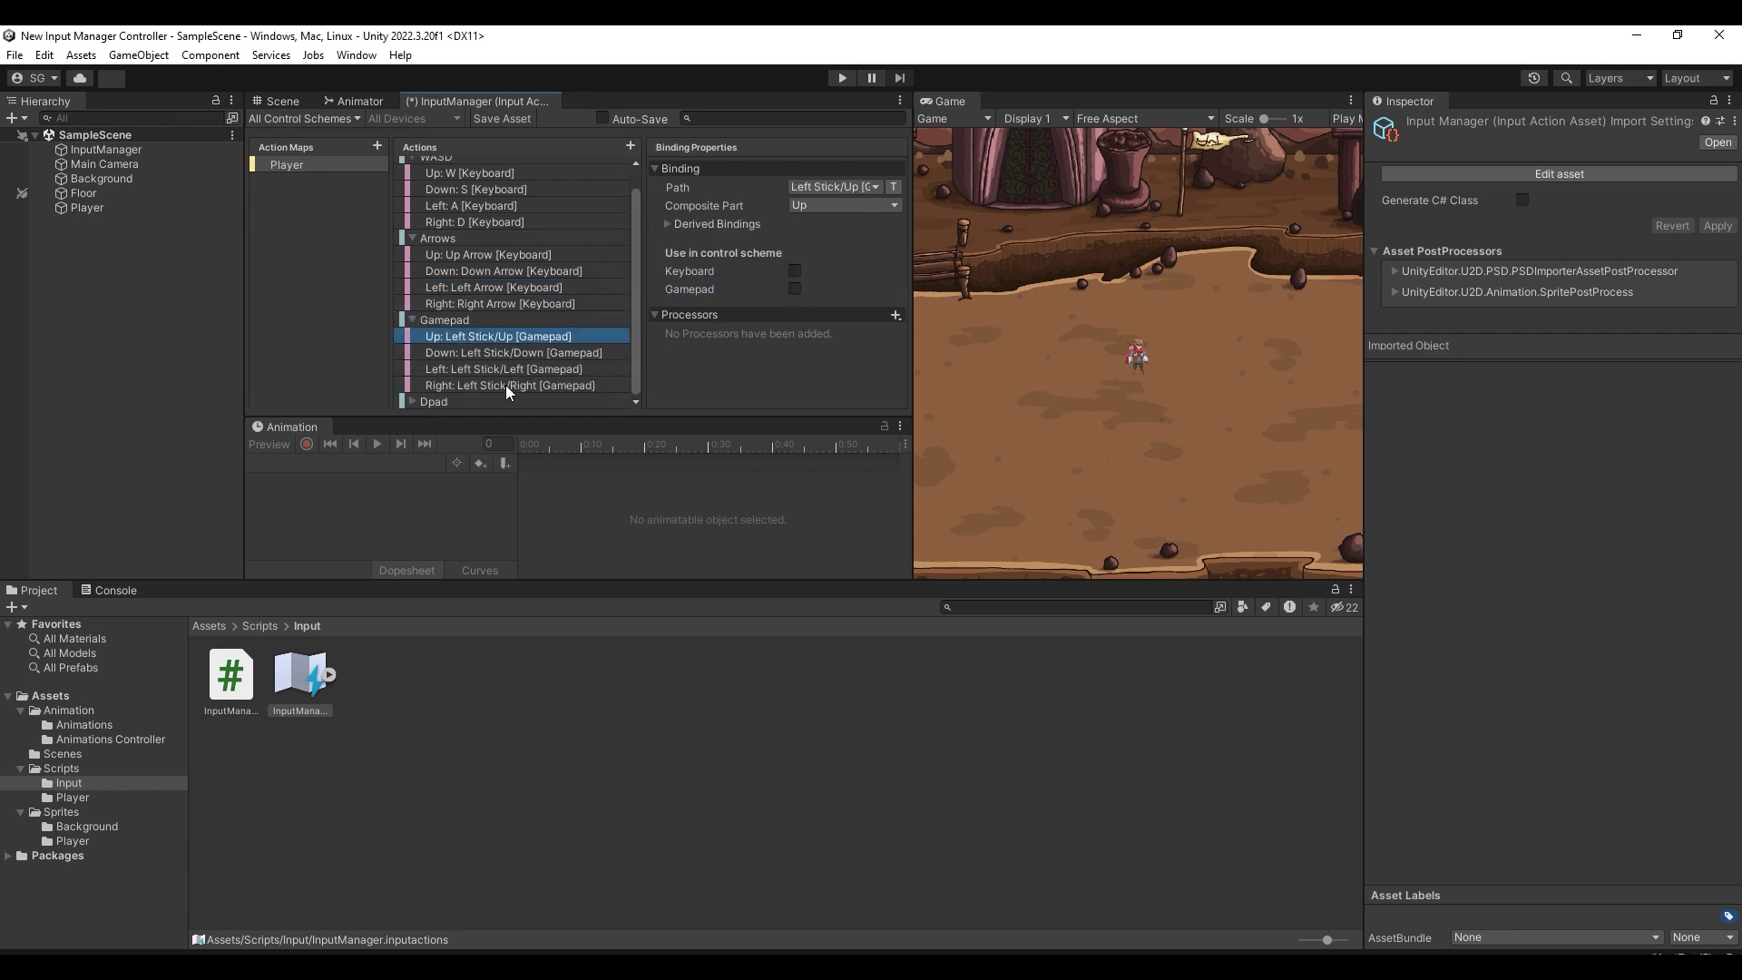
left_click(558, 352)
key("Down")
Check the Dpad composite and include its D-Pad/Left binding in the Gamepad scheme.
key("Down")
left_click(792, 289)
left_click(420, 402)
left_click(486, 354)
key("Down")
left_click(564, 385)
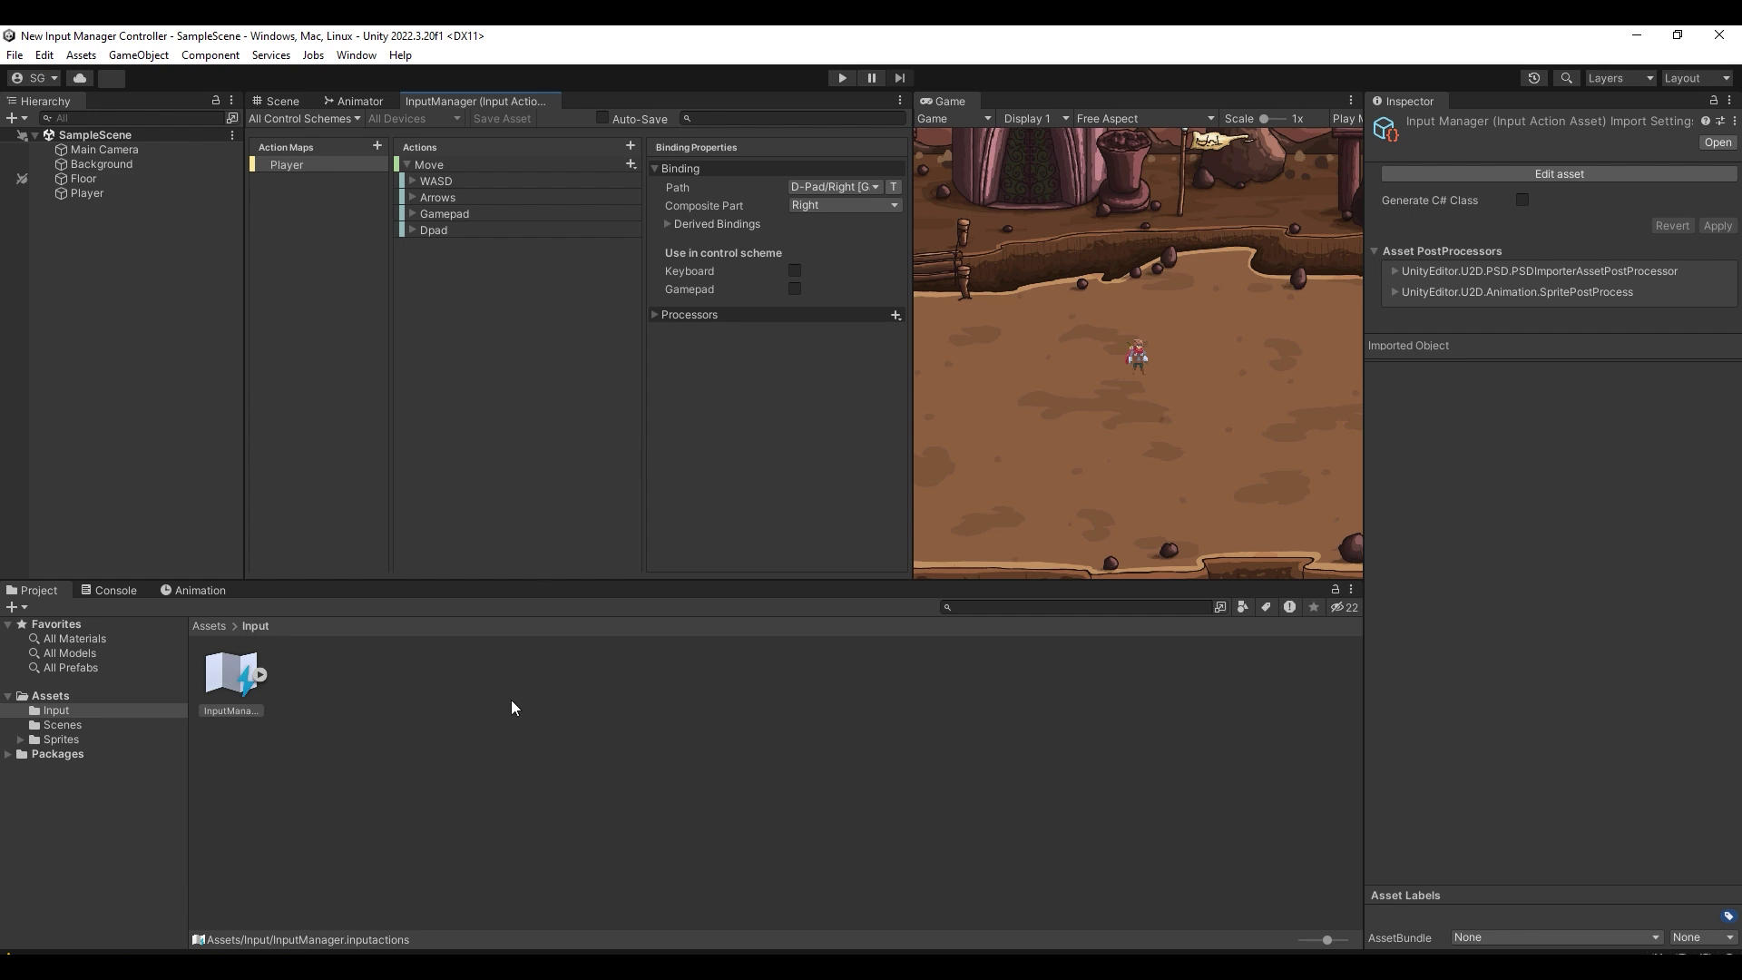
left_click(464, 693)
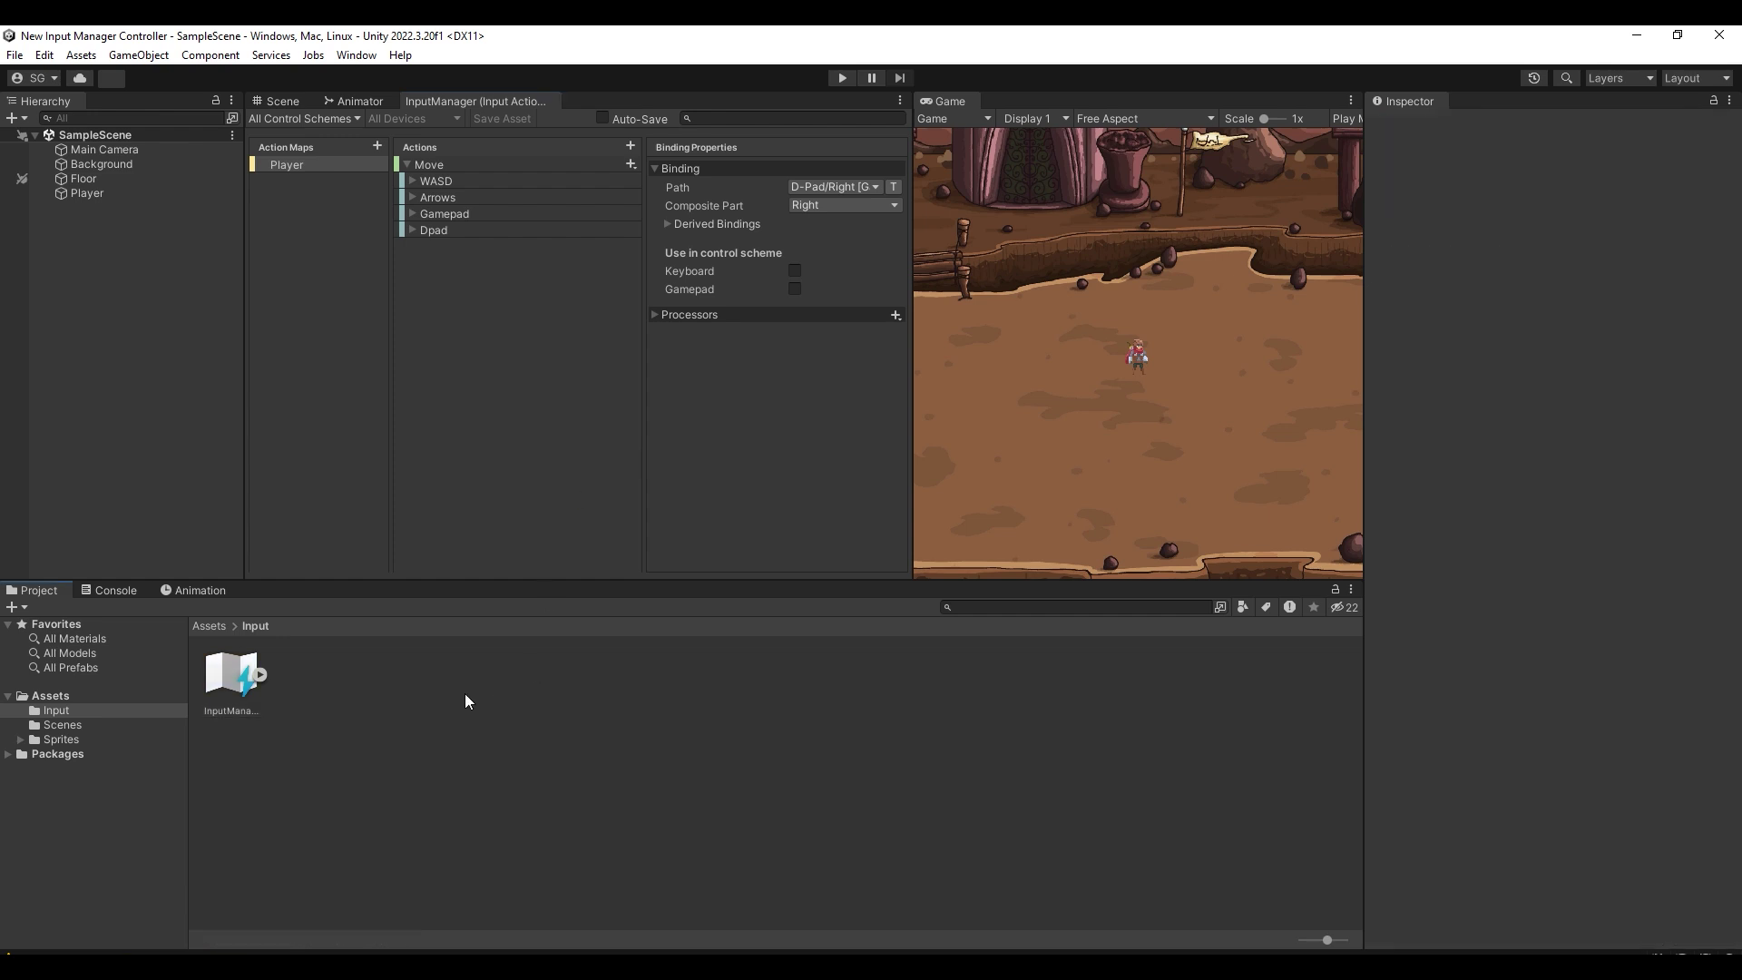
Create an empty InputManager object at the top of the Hierarchy with a Player Input component.
right_click(128, 270)
left_click(215, 504)
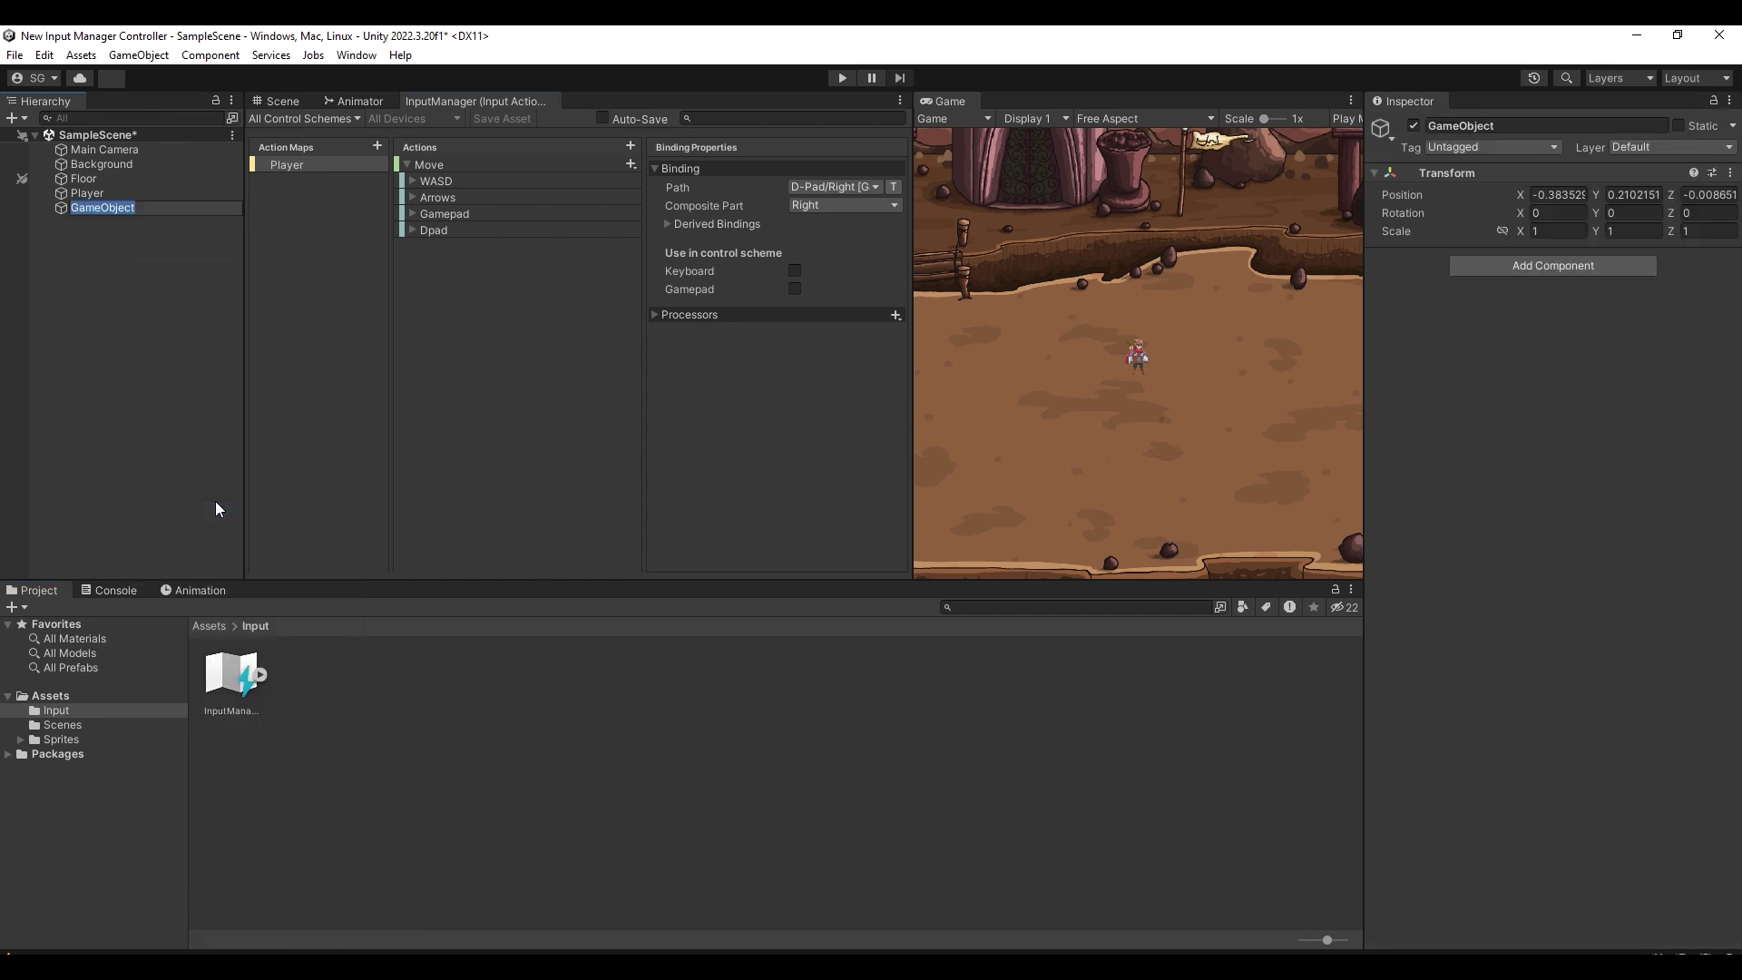
type("ger")
key("Return")
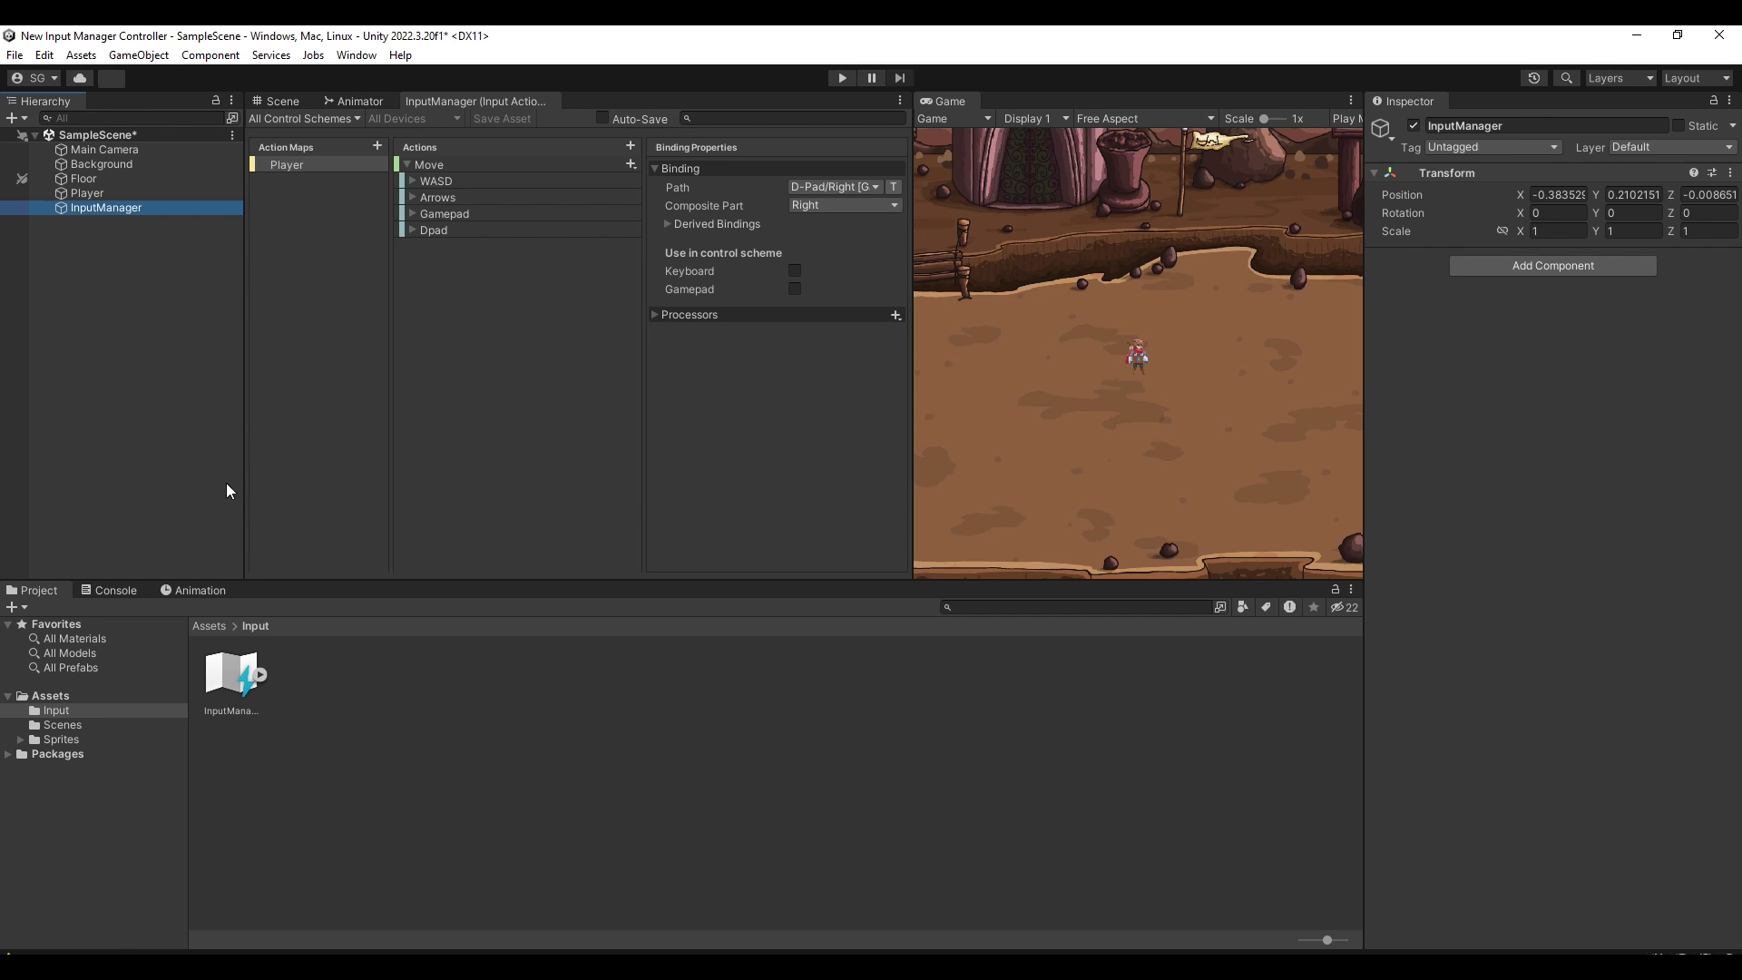
left_click_drag(100, 208, 159, 150)
left_click(1539, 343)
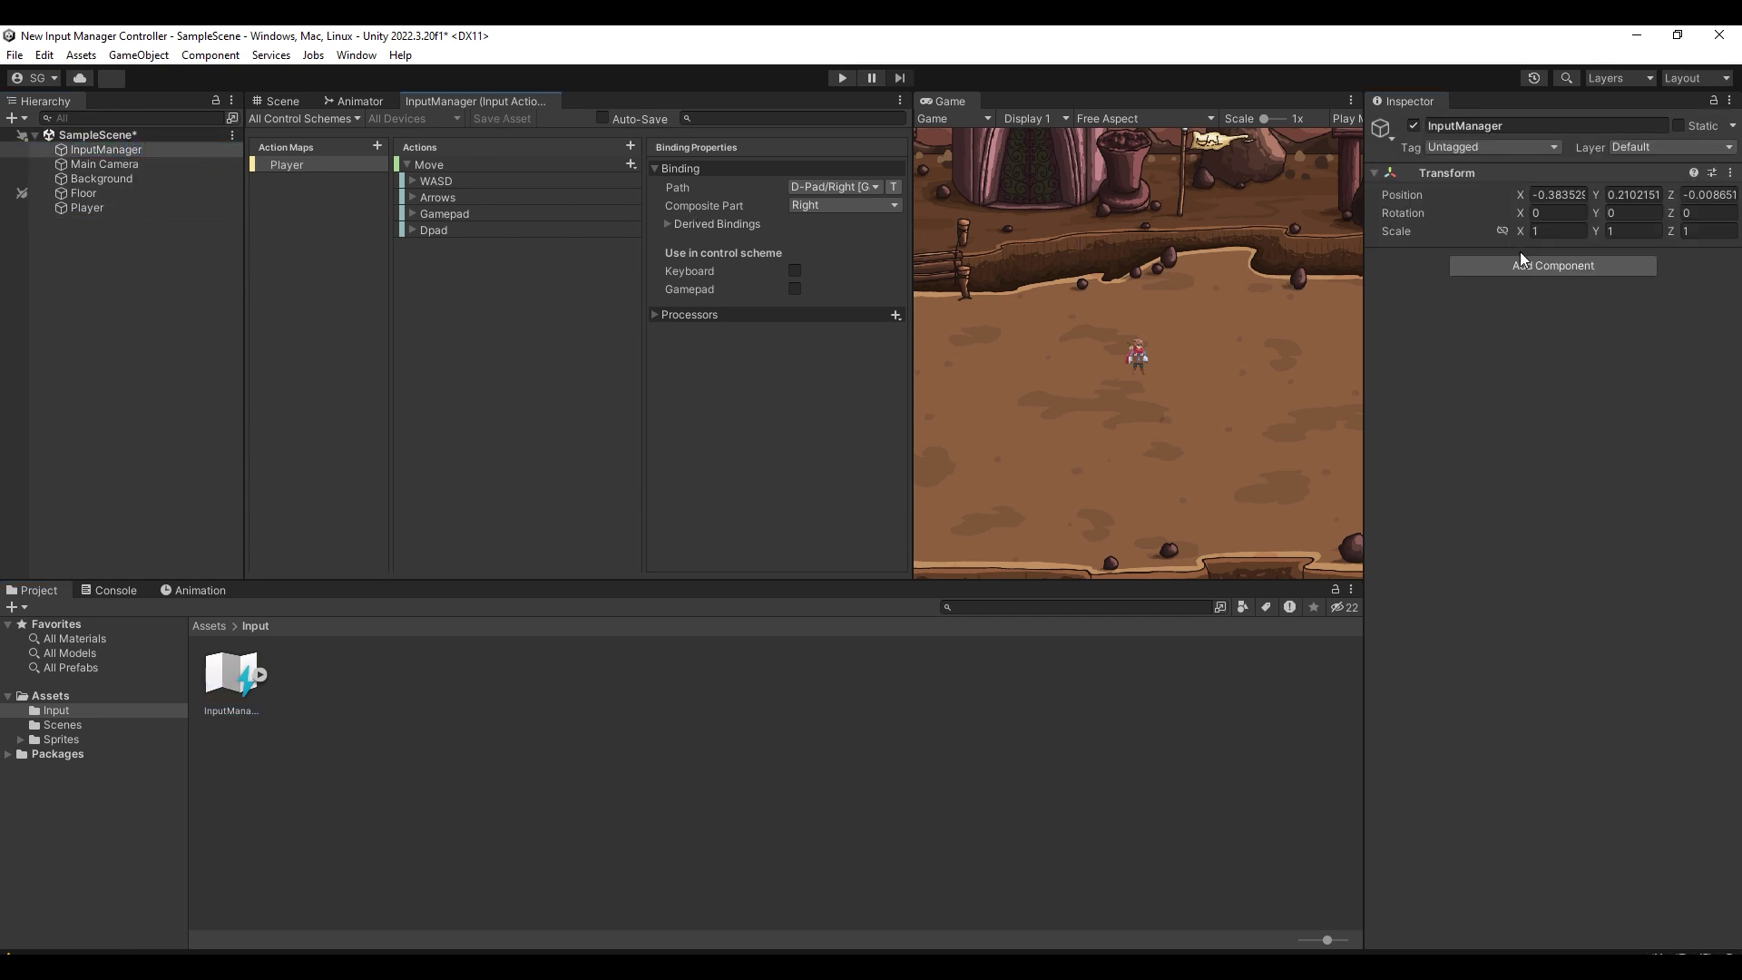
left_click(1533, 266)
type("player")
key("Return")
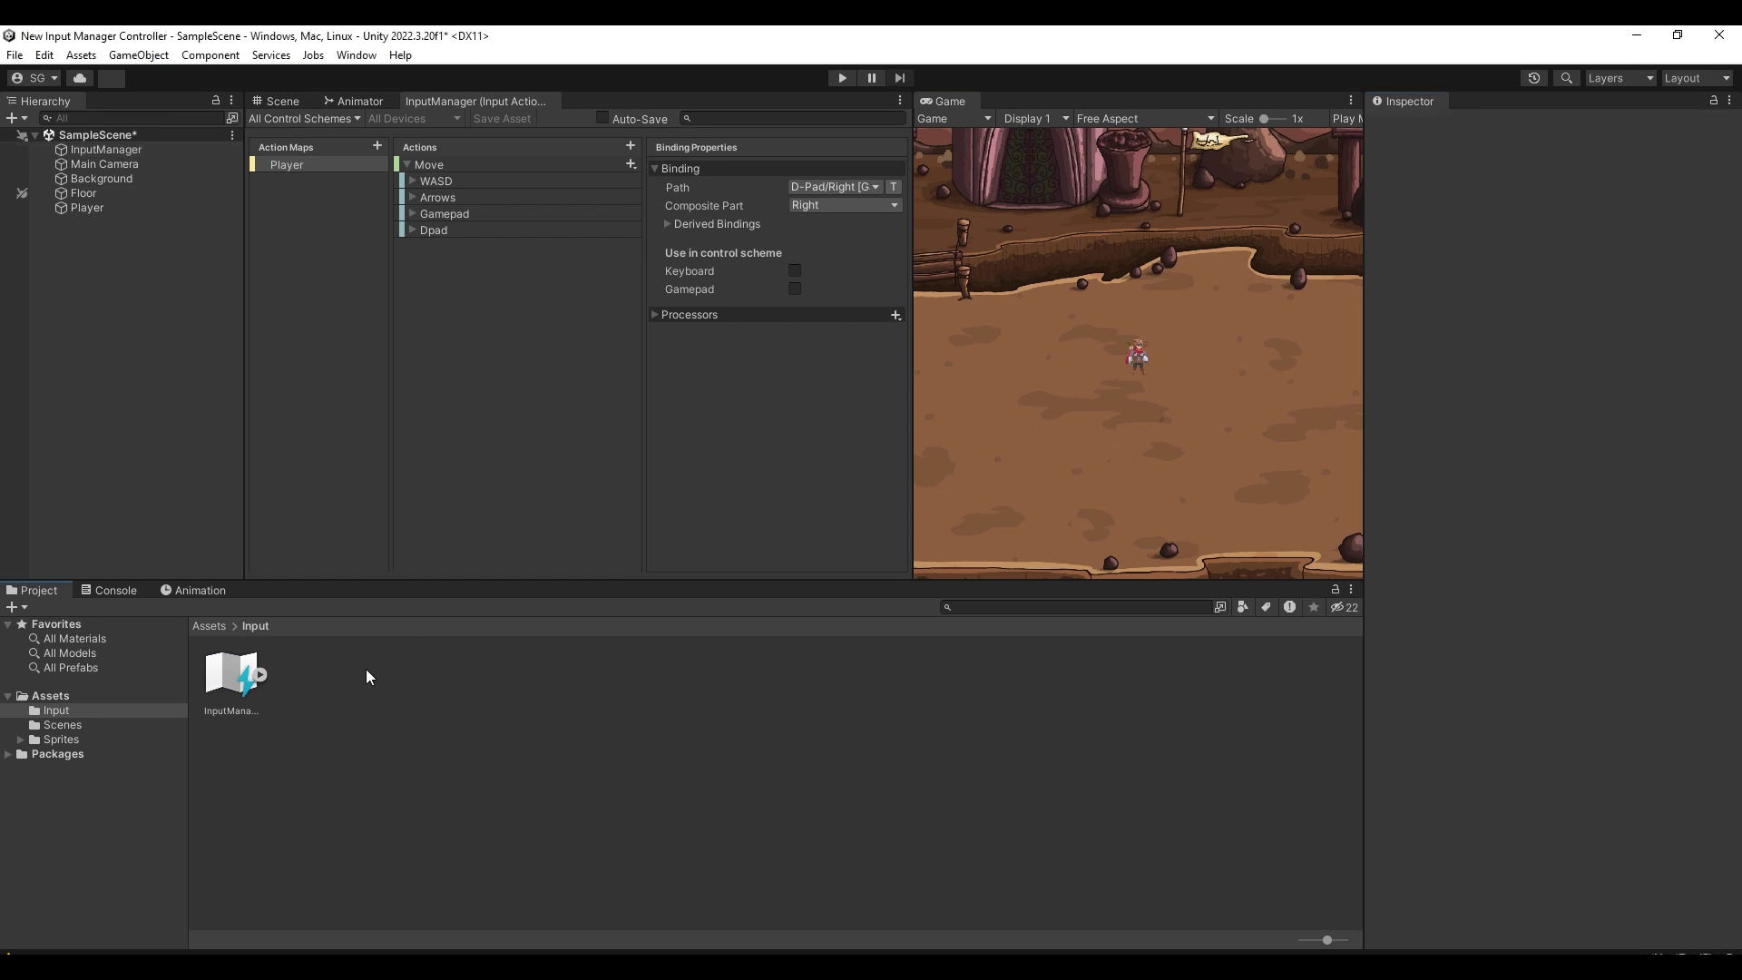
Create a C# script named InputManager in the Input folder.
right_click(340, 687)
mouse_move(488, 193)
left_click(738, 160)
type("InputManag")
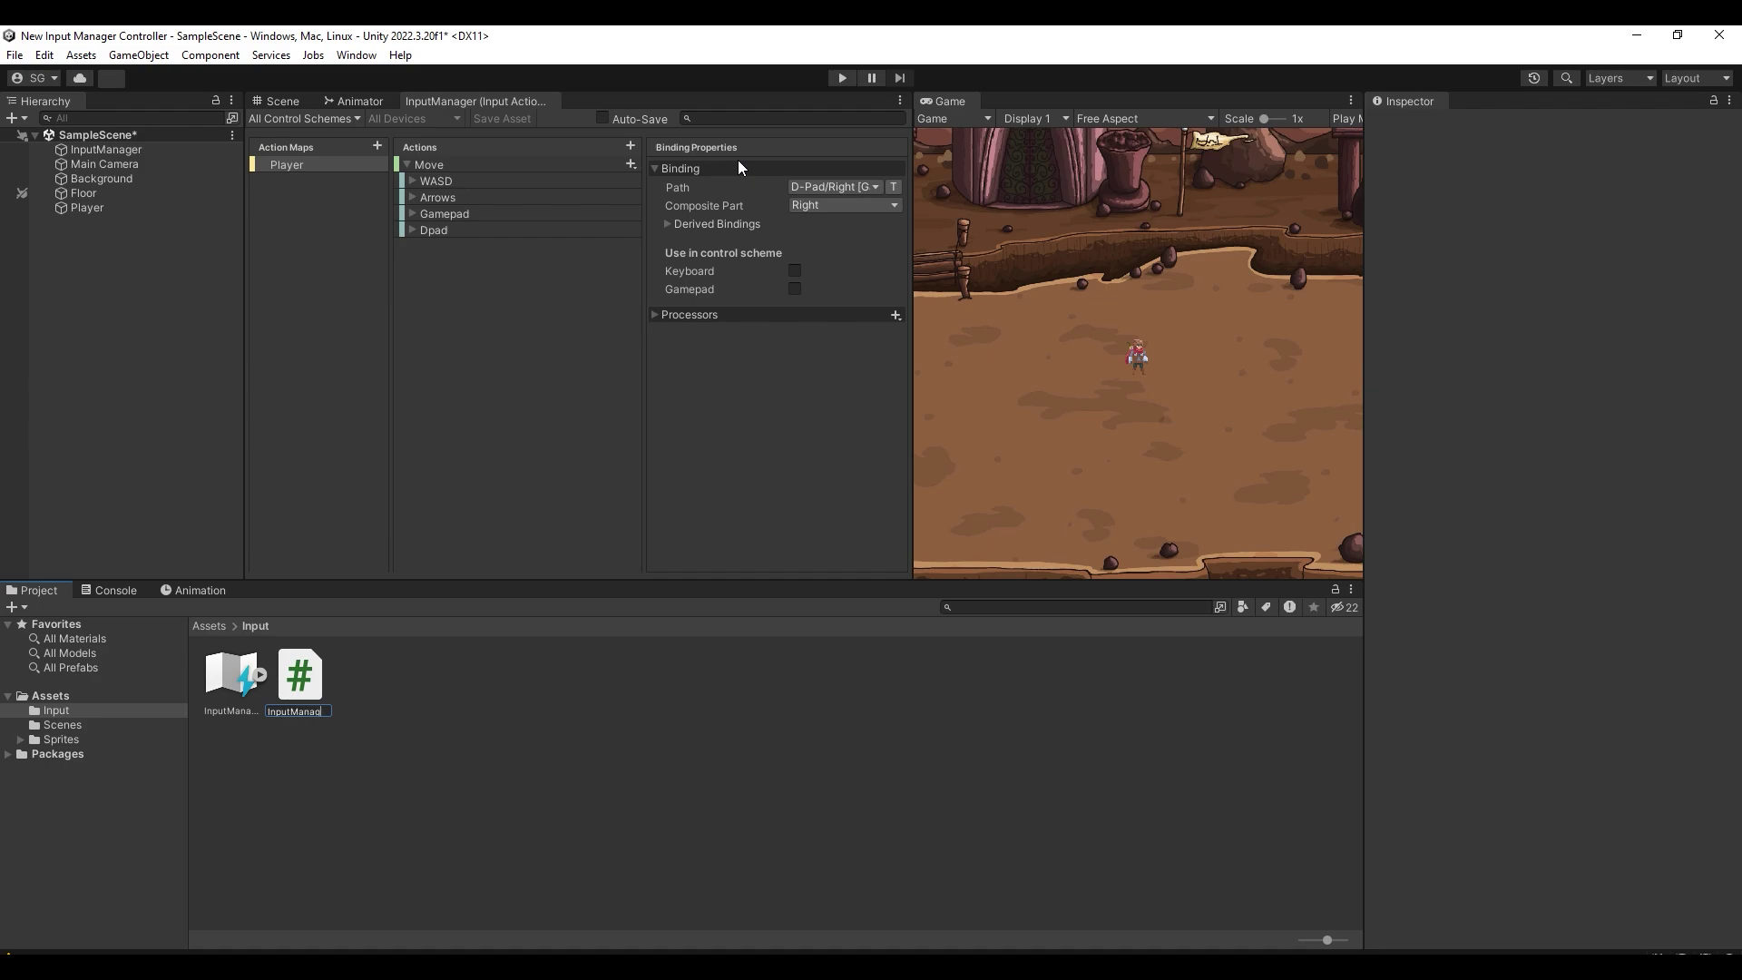
type("er")
key("Return")
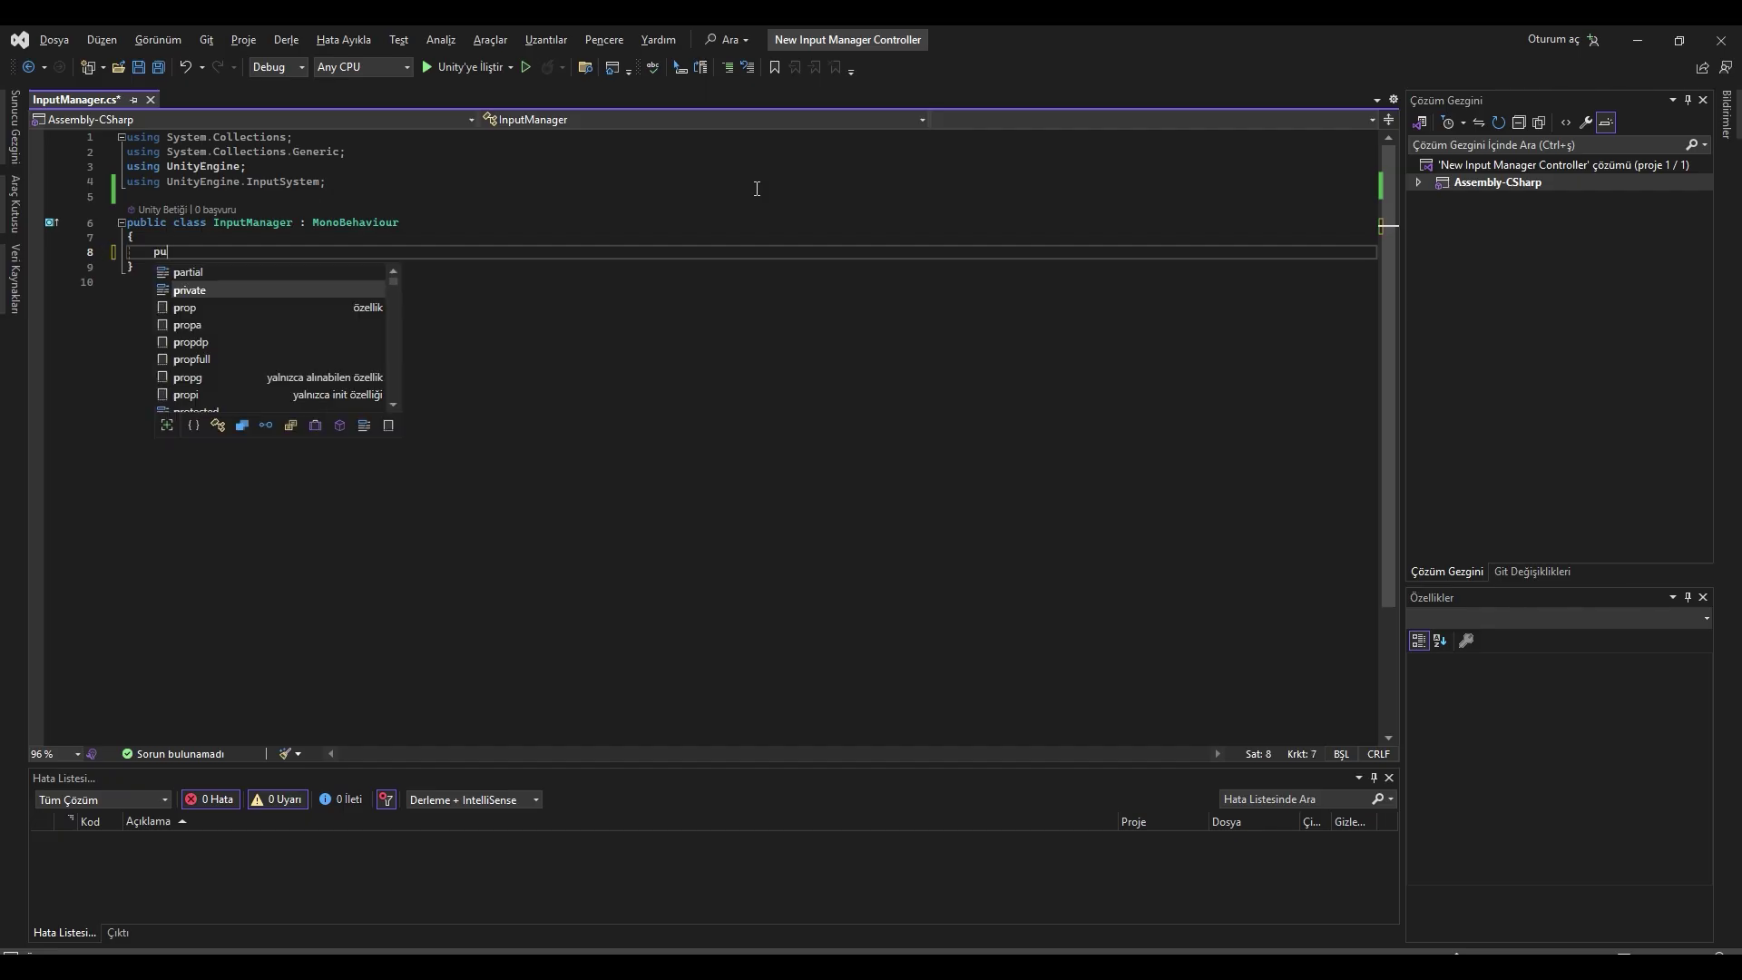
Declare a public static PlayerInput field and a public static Vector2 movement field.
type("public static ")
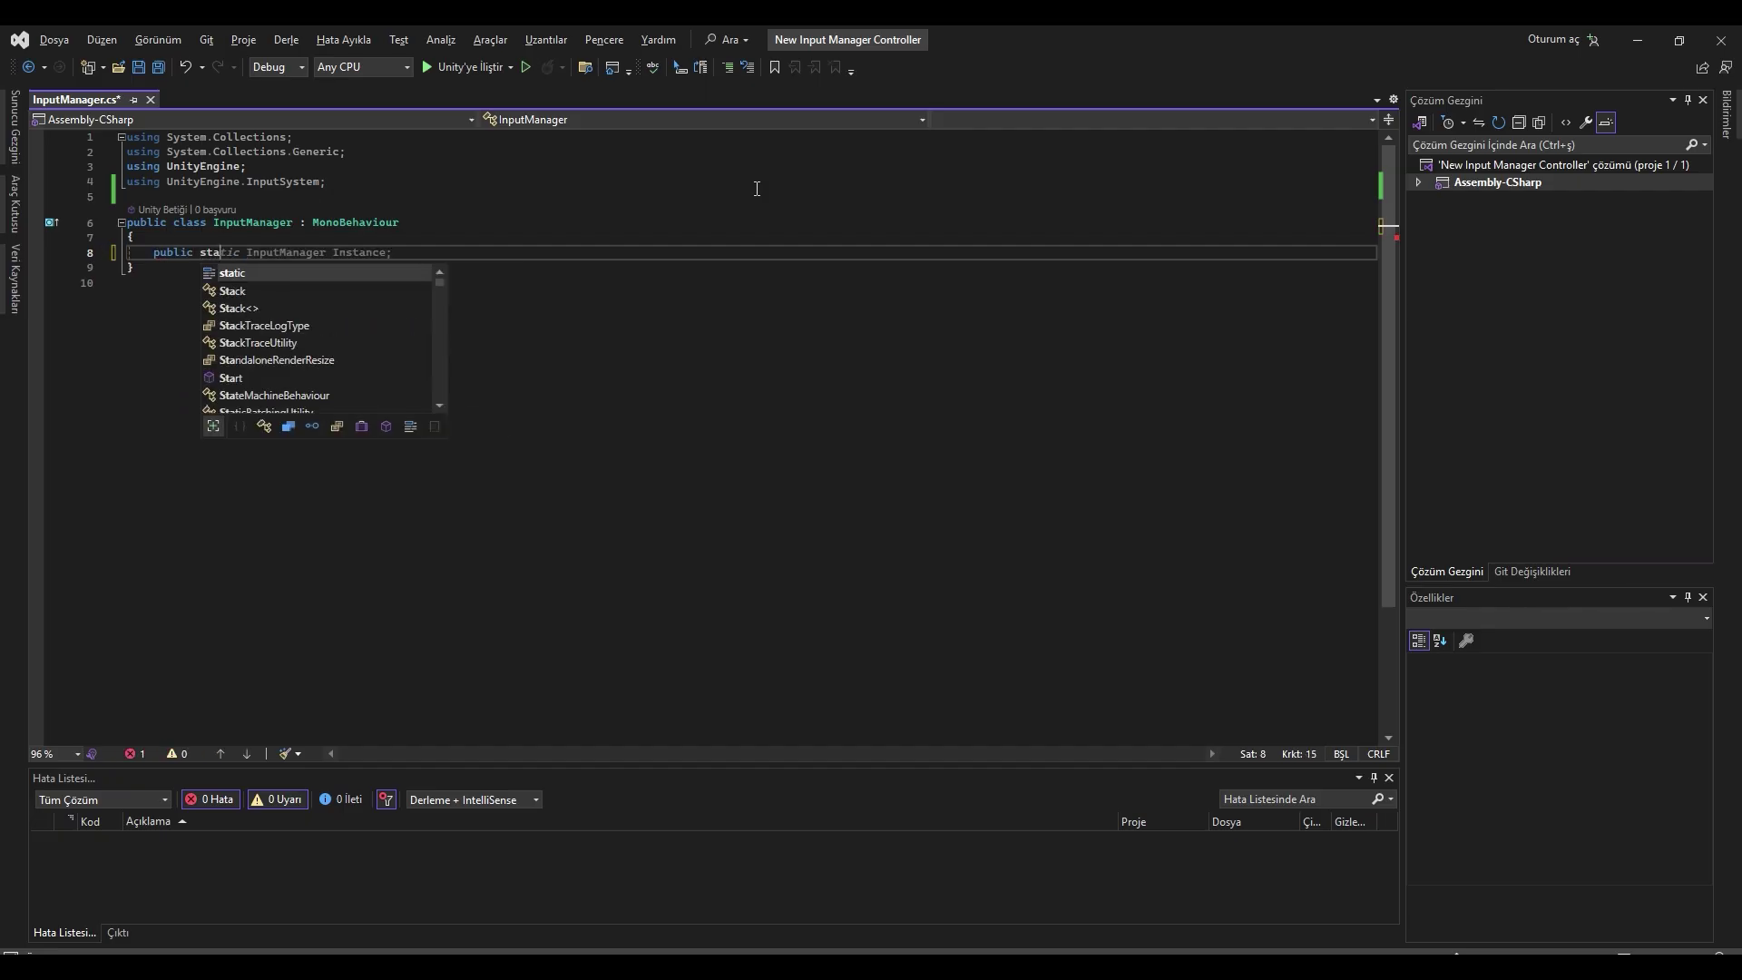
type("Player")
key("Tab")
type("P")
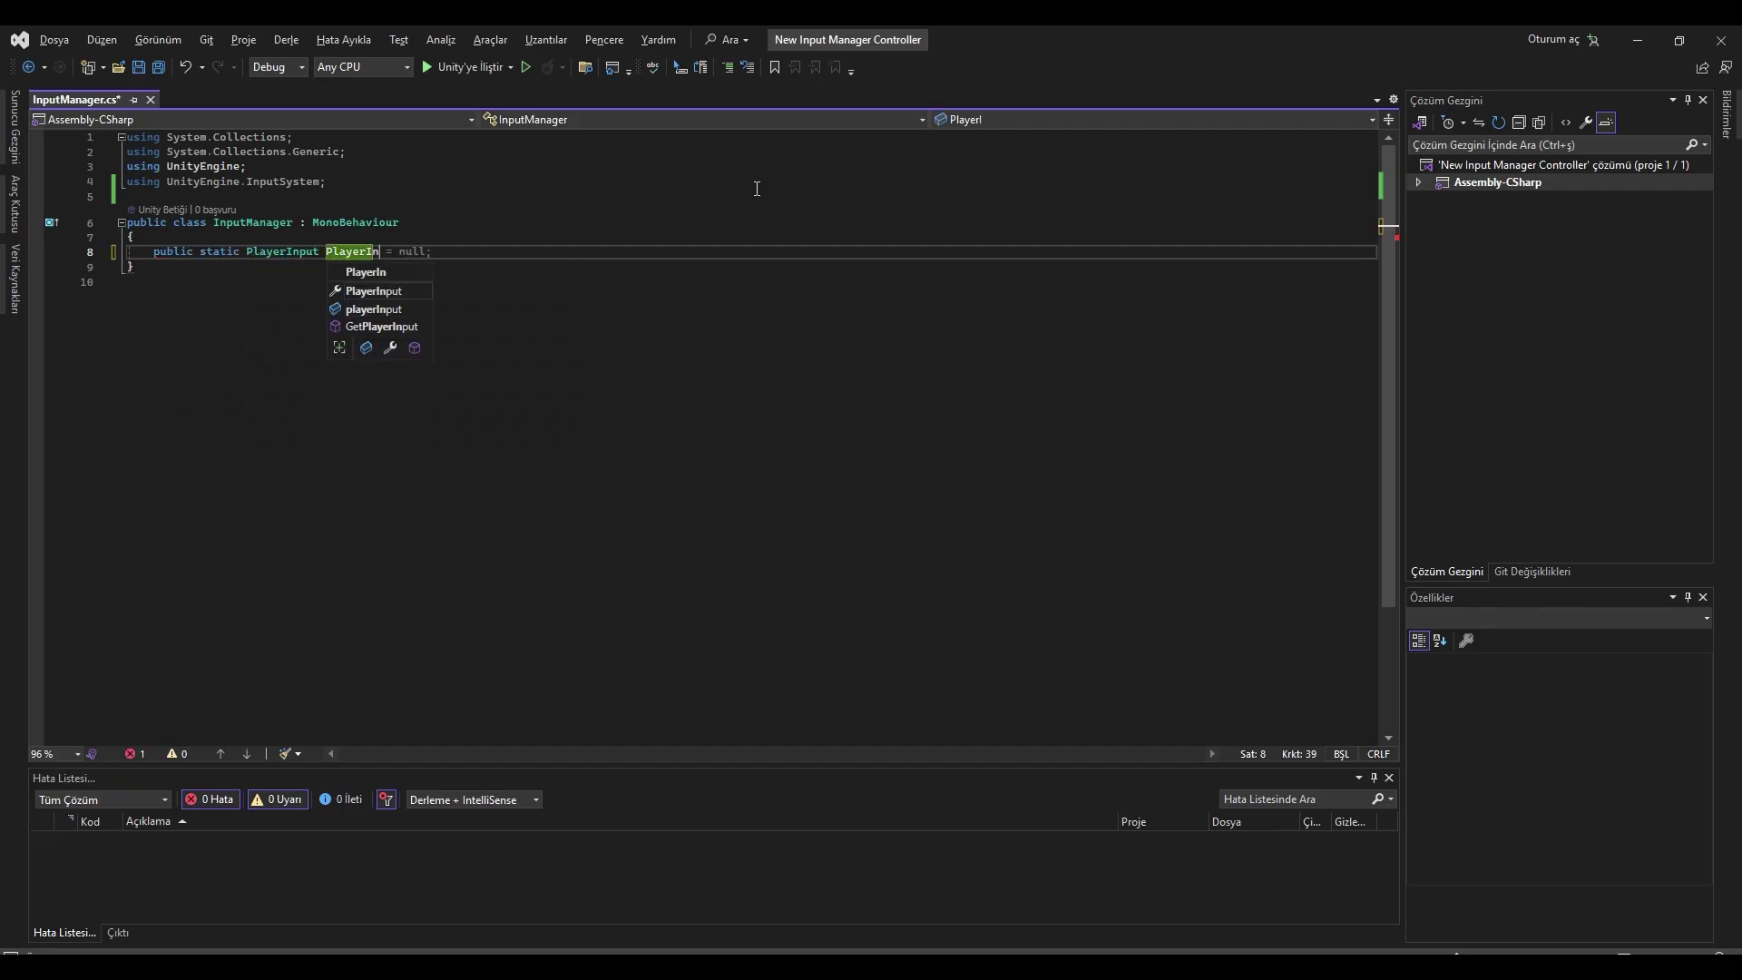
type(";")
key("Return")
key("Return")
type("public vecto")
key("Tab")
key("BackSpace")
type("static vector")
key("Tab")
type("_mo")
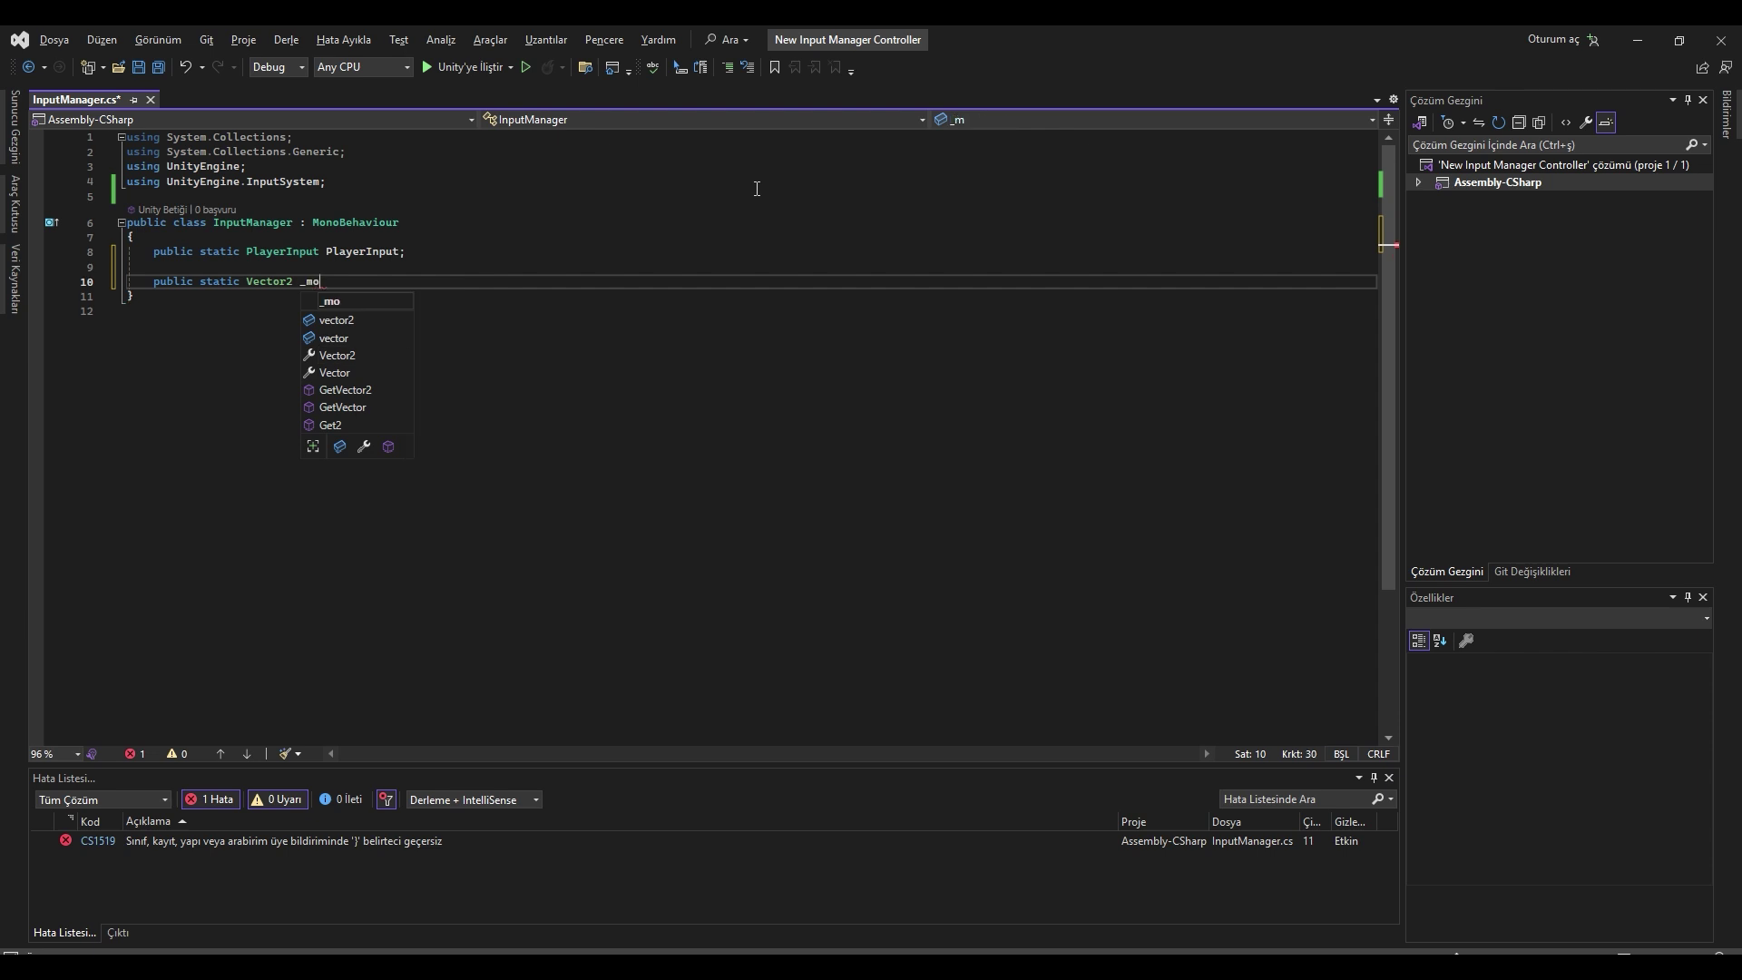
type("vement;")
key("Return")
key("Return")
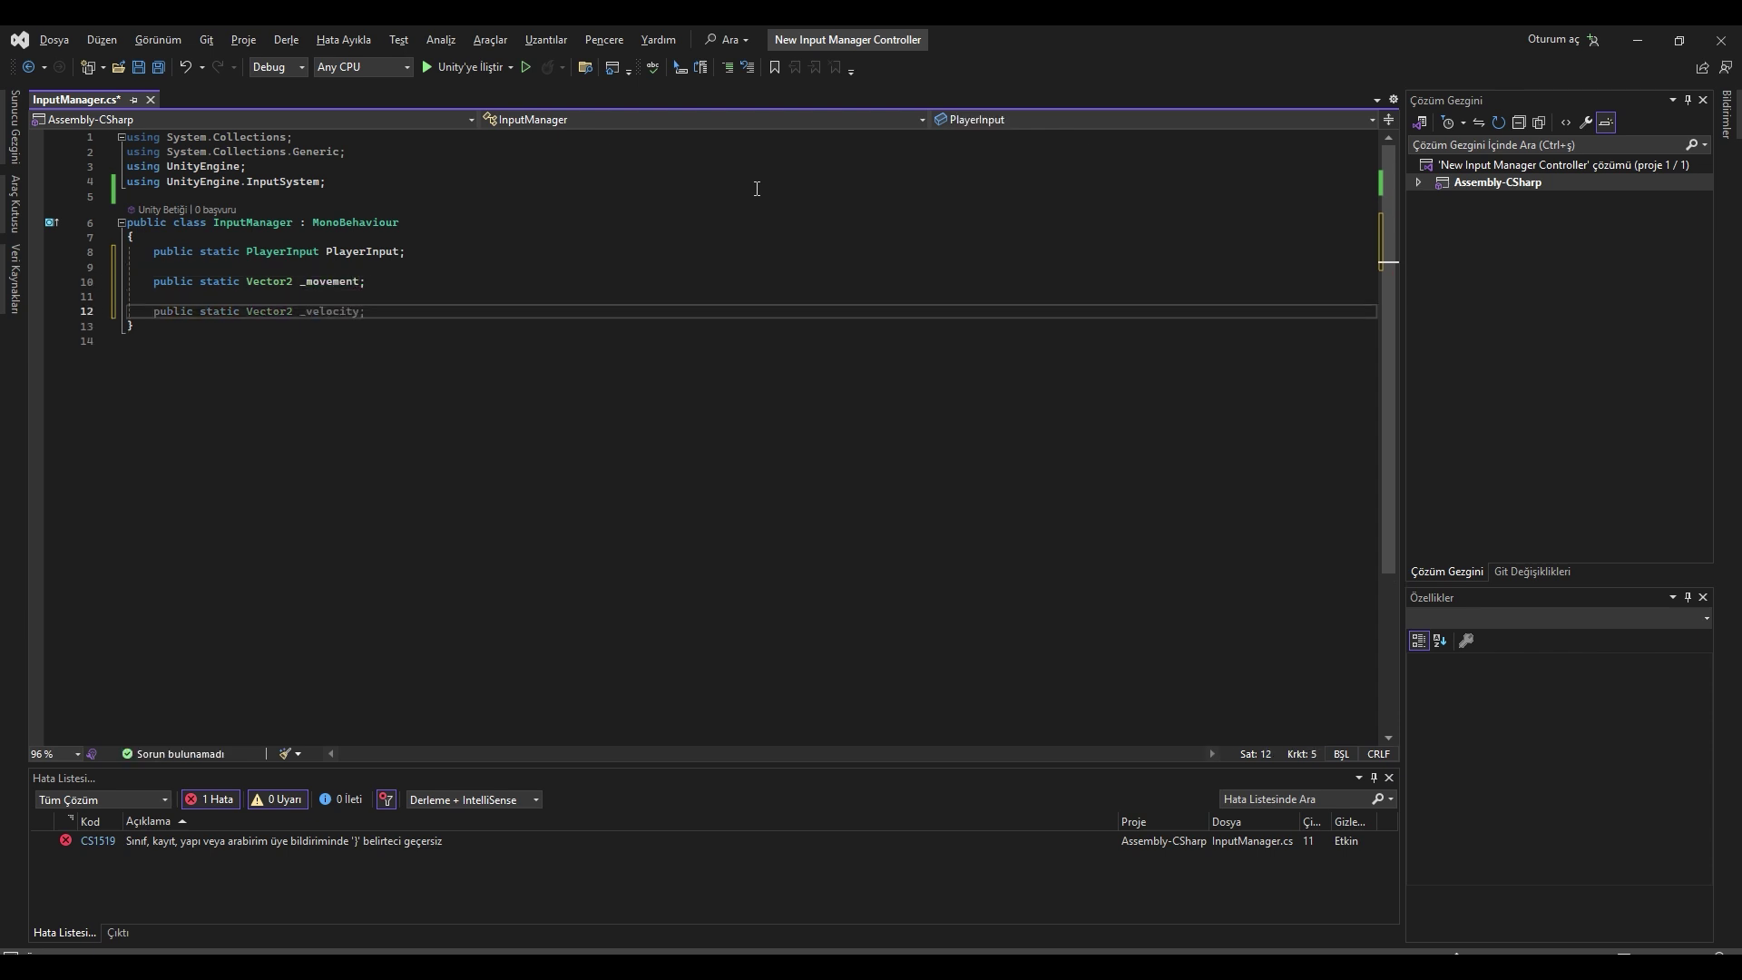
Add a private InputAction _moveAction field and rename the Vector2 field to Movement.
type("private InputAct")
key("BackSpace")
key("BackSpace")
key("BackSpace")
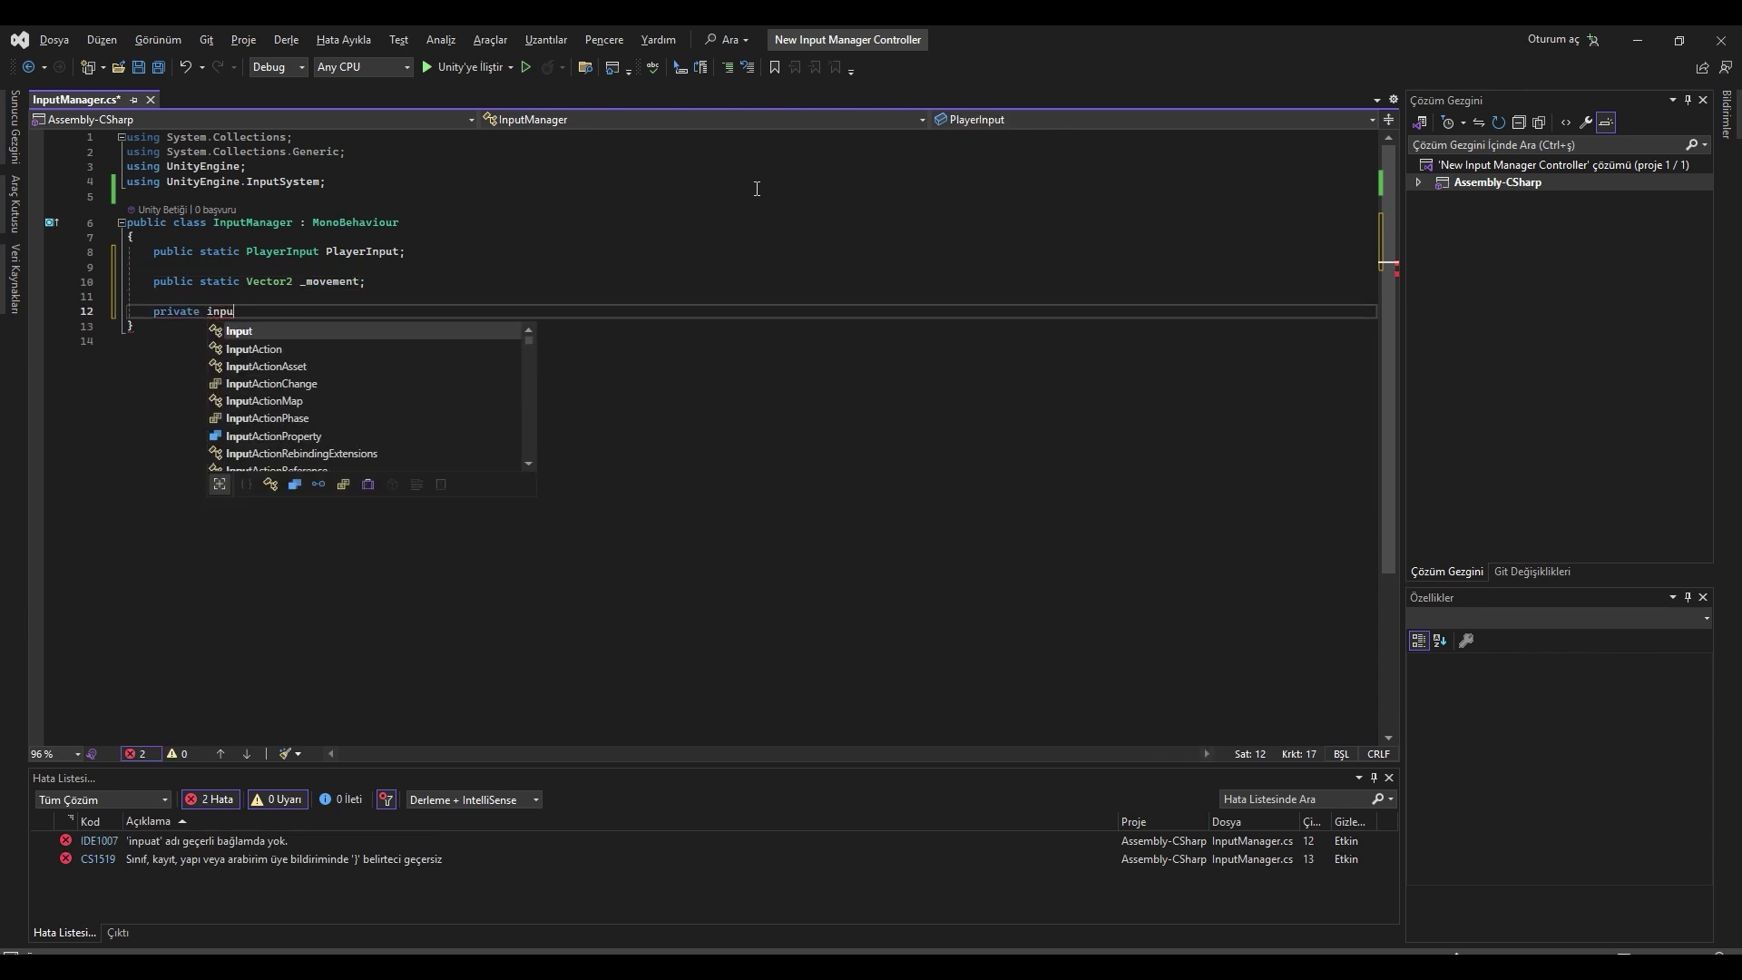
type("tAction _moveAc")
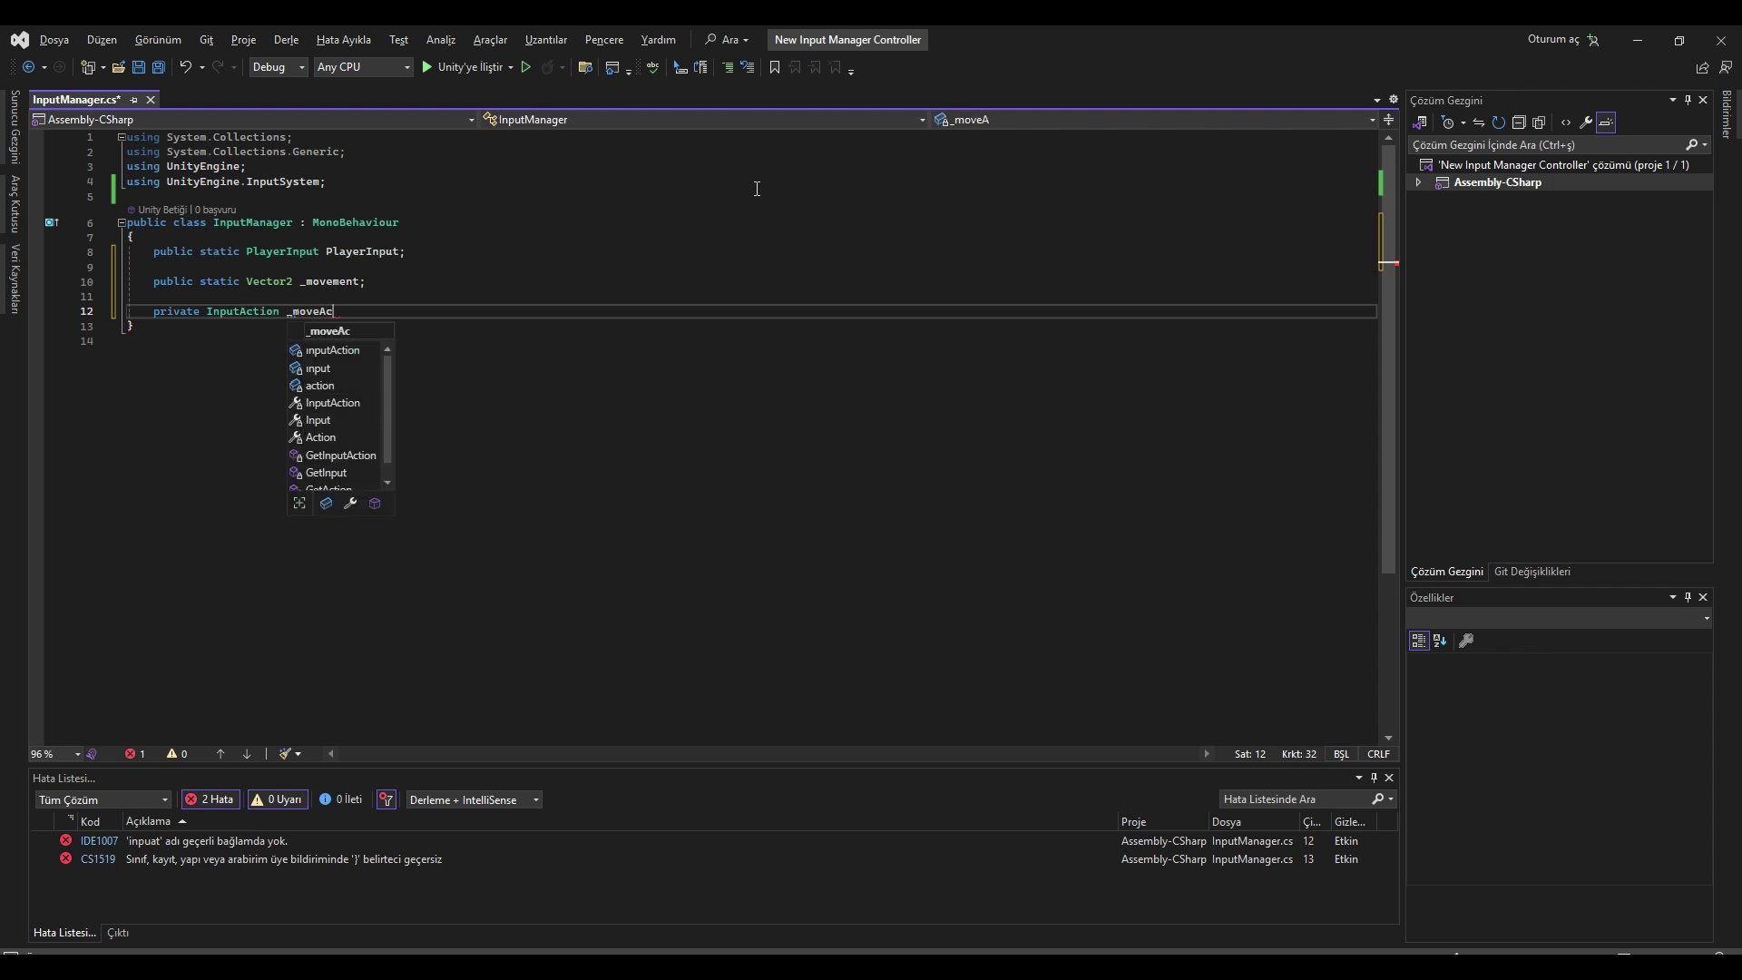
type("tion;")
key("Up")
key("Up")
key("ctrl+r")
key("ctrl+r")
type("Movement")
key("Return")
Write Awake() assigning GetComponent<PlayerInput>() and the "Move" action to _moveAction.
key("Down")
key("Down")
key("End")
key("Return")
key("Return")
type("Awake")
key("Tab")
key("Tab")
key("Return")
key("Return")
type("_mo")
key("Tab")
type("= PlayerInput.a")
key("Tab")
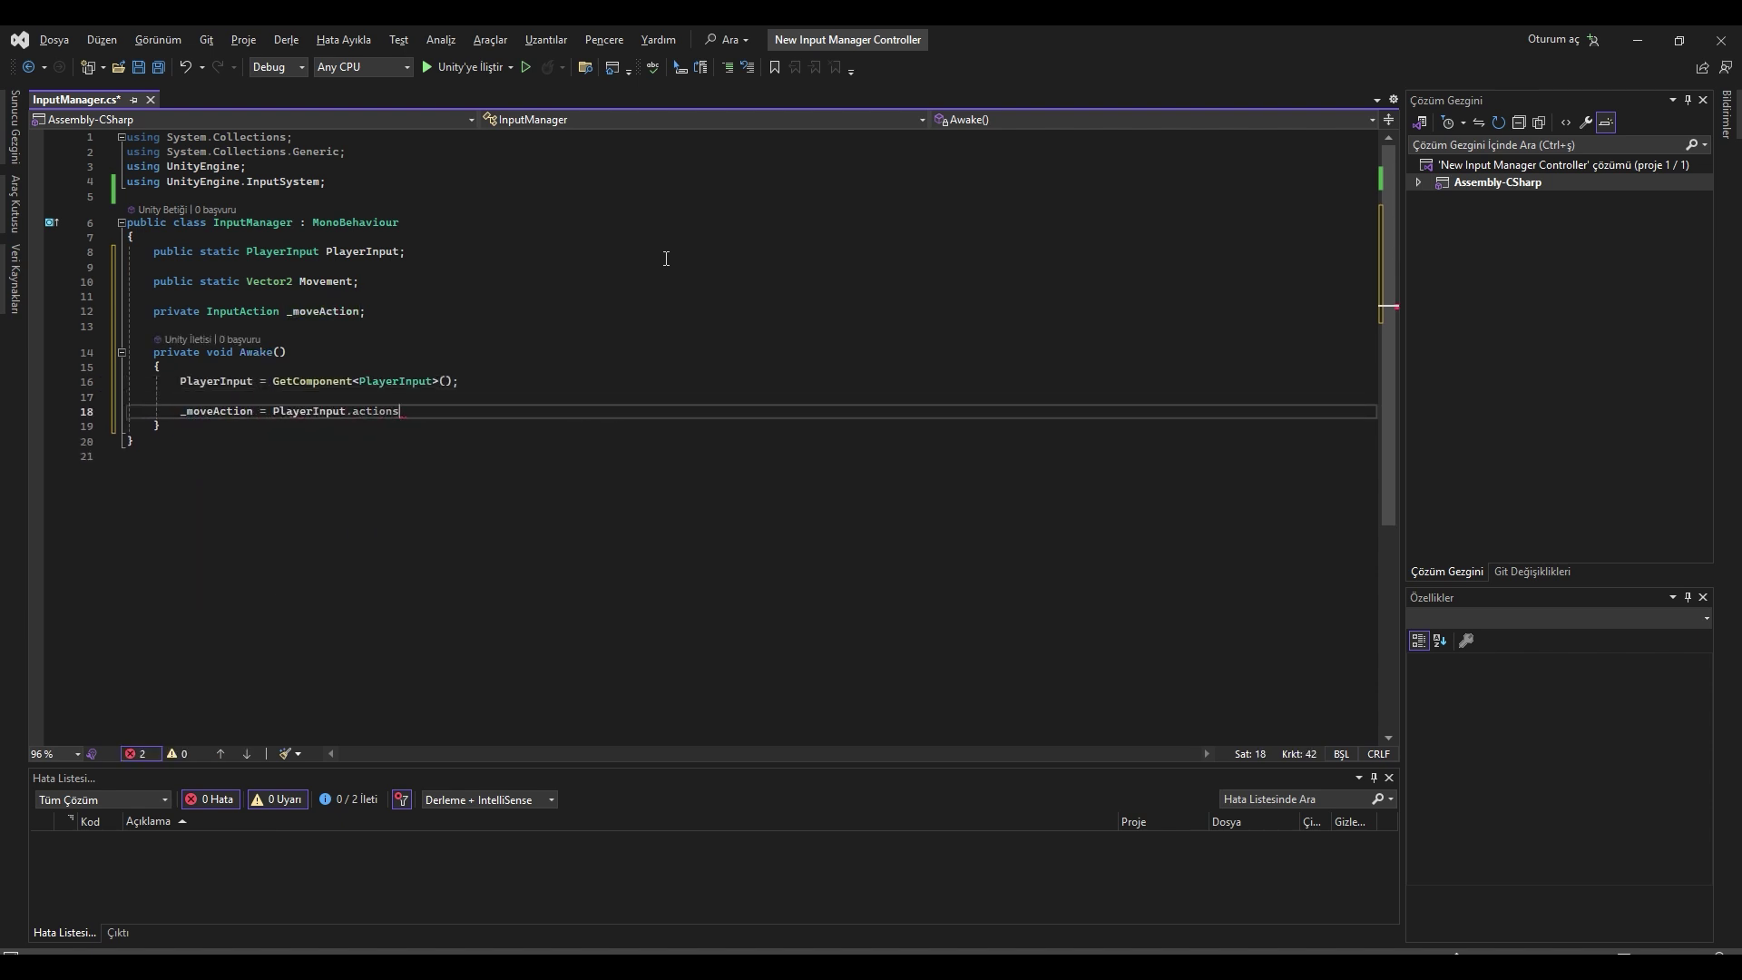
key("alt+Tab")
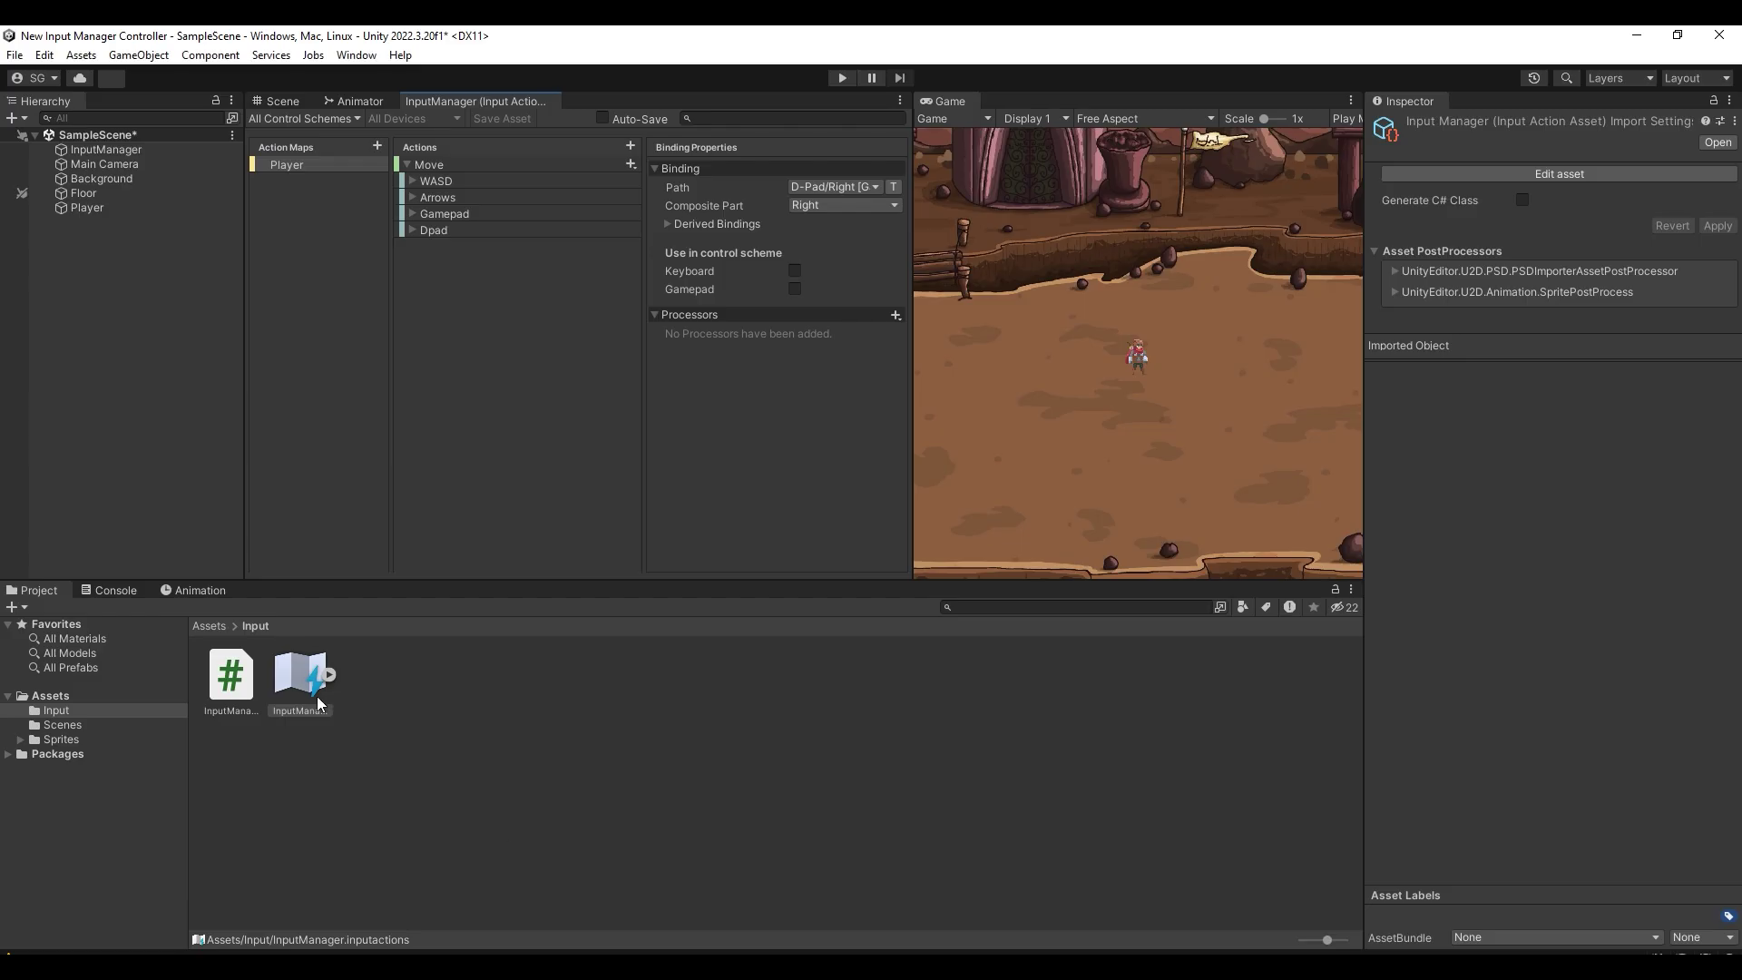
key("alt+Tab")
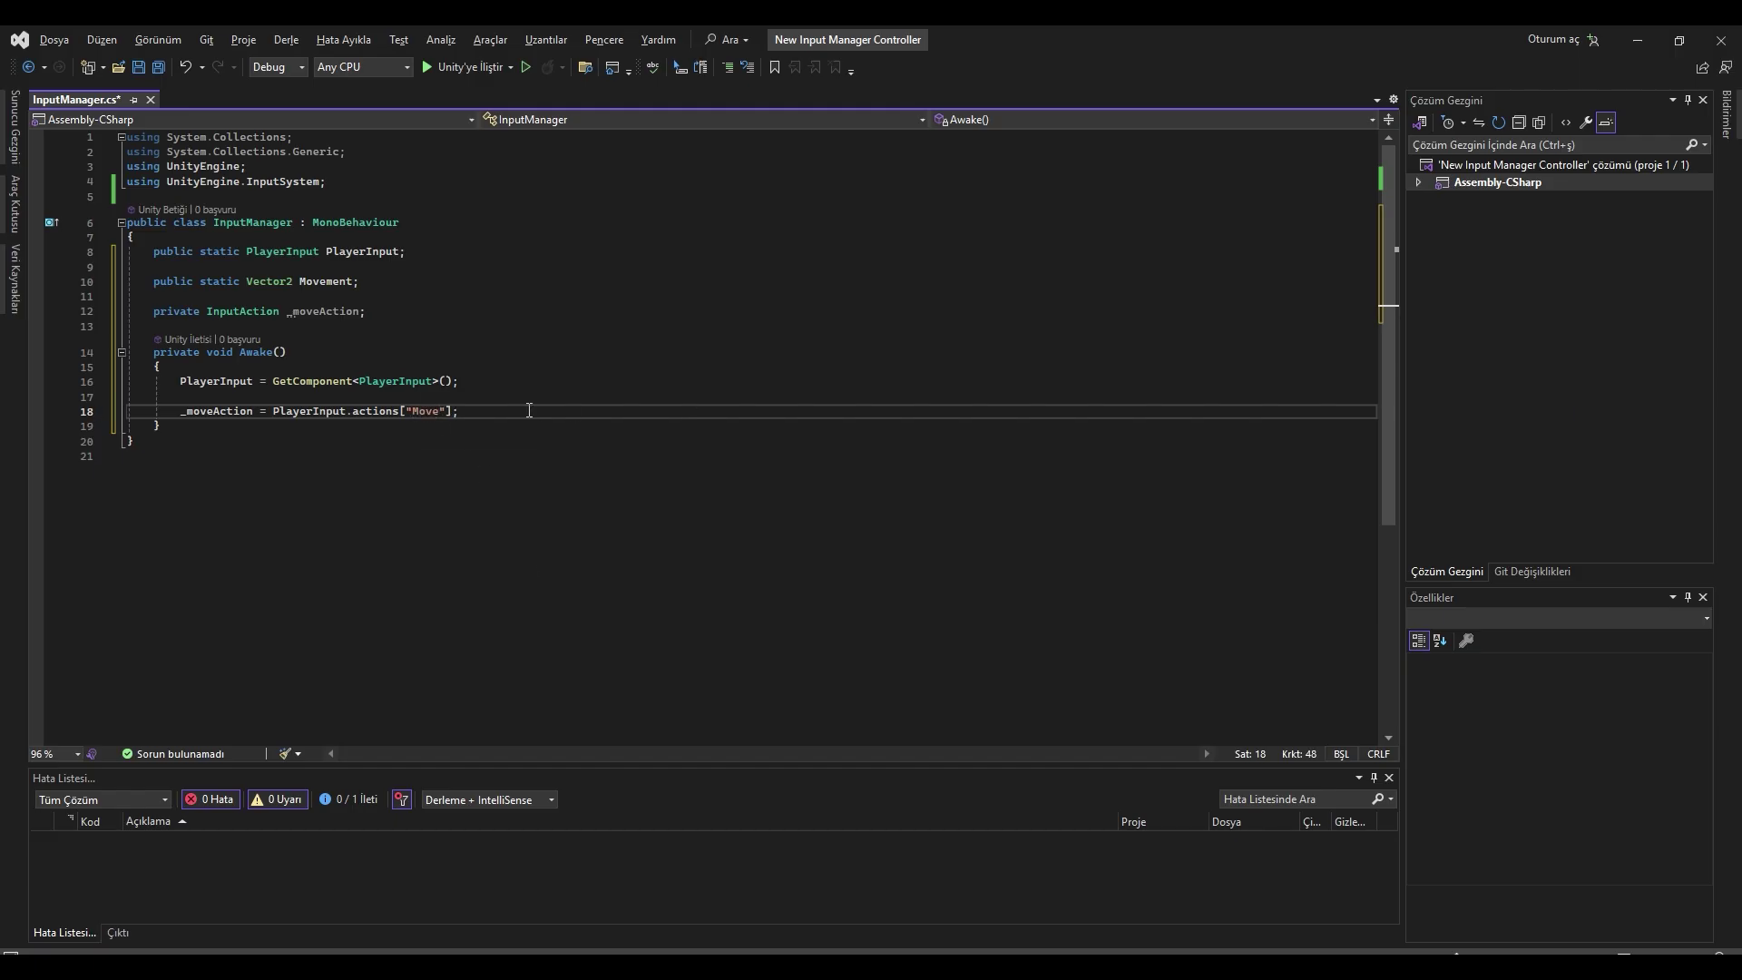
Add Update() setting Movement = _moveAction.ReadValue<Vector2>(), save, and return to Unity.
left_click(345, 421)
key("Return")
key("Return")
type("Update")
key("Tab")
type("Movement = _moveAction.Read")
key("Tab")
key("Tab")
key("ctrl+s")
key("alt+Tab")
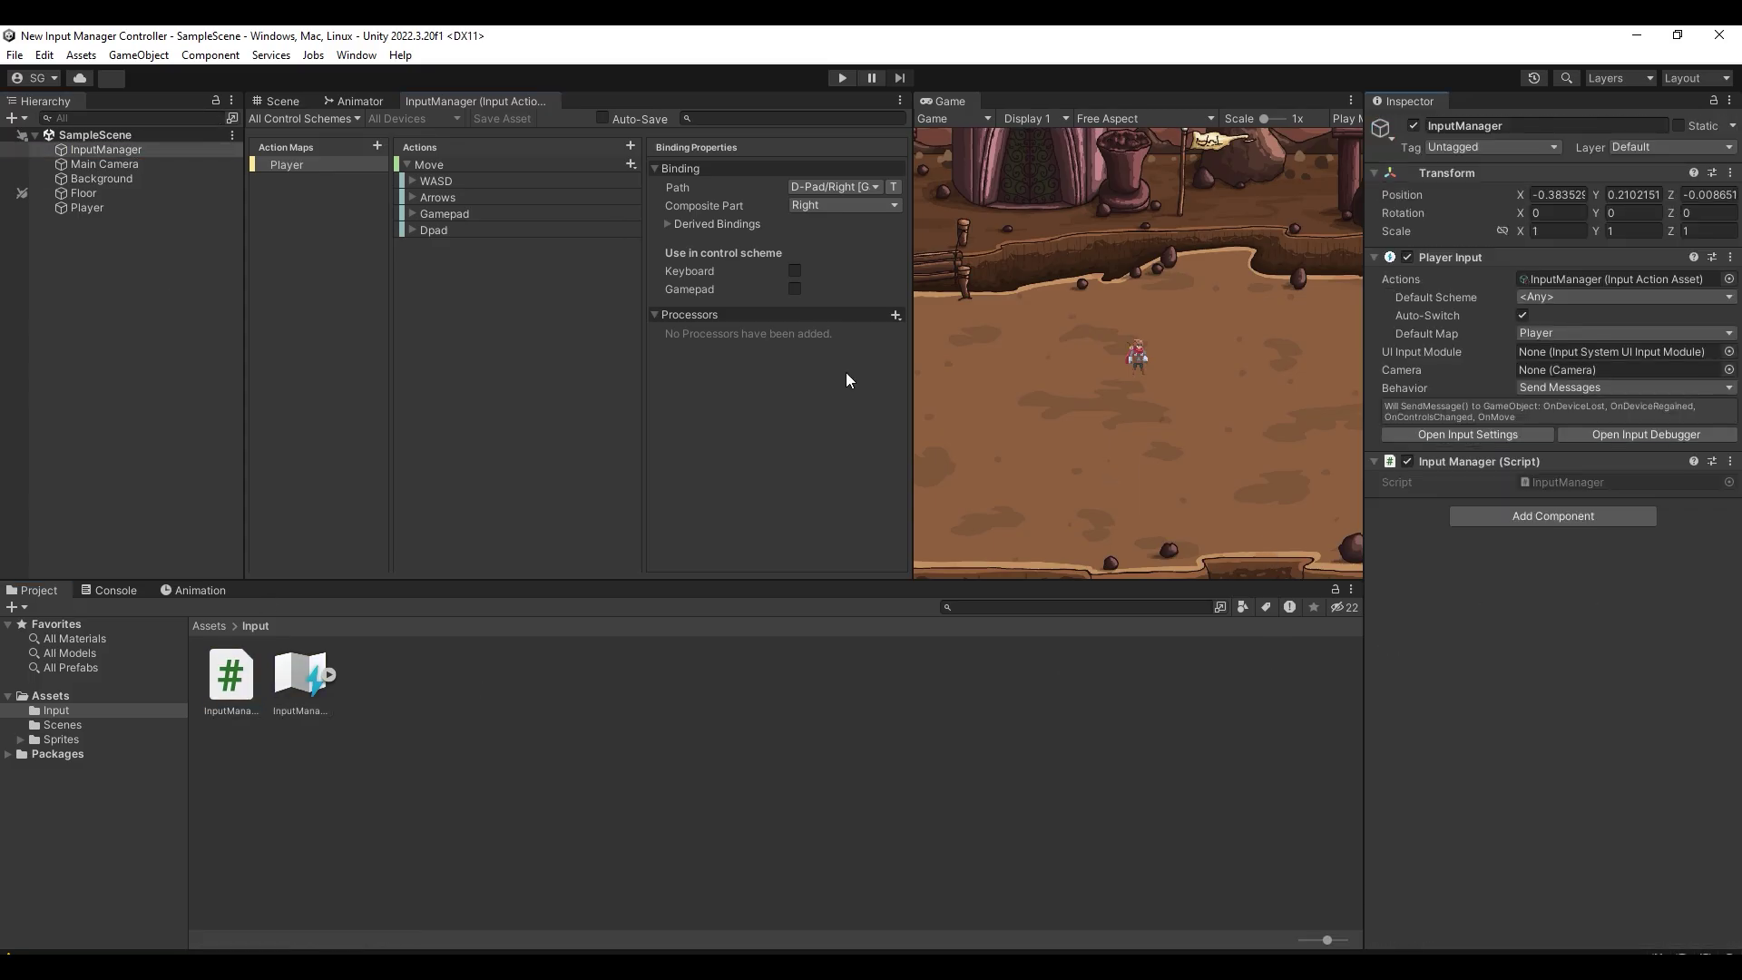
Create a Scripts folder in Assets and move the Input folder into it.
left_click(125, 697)
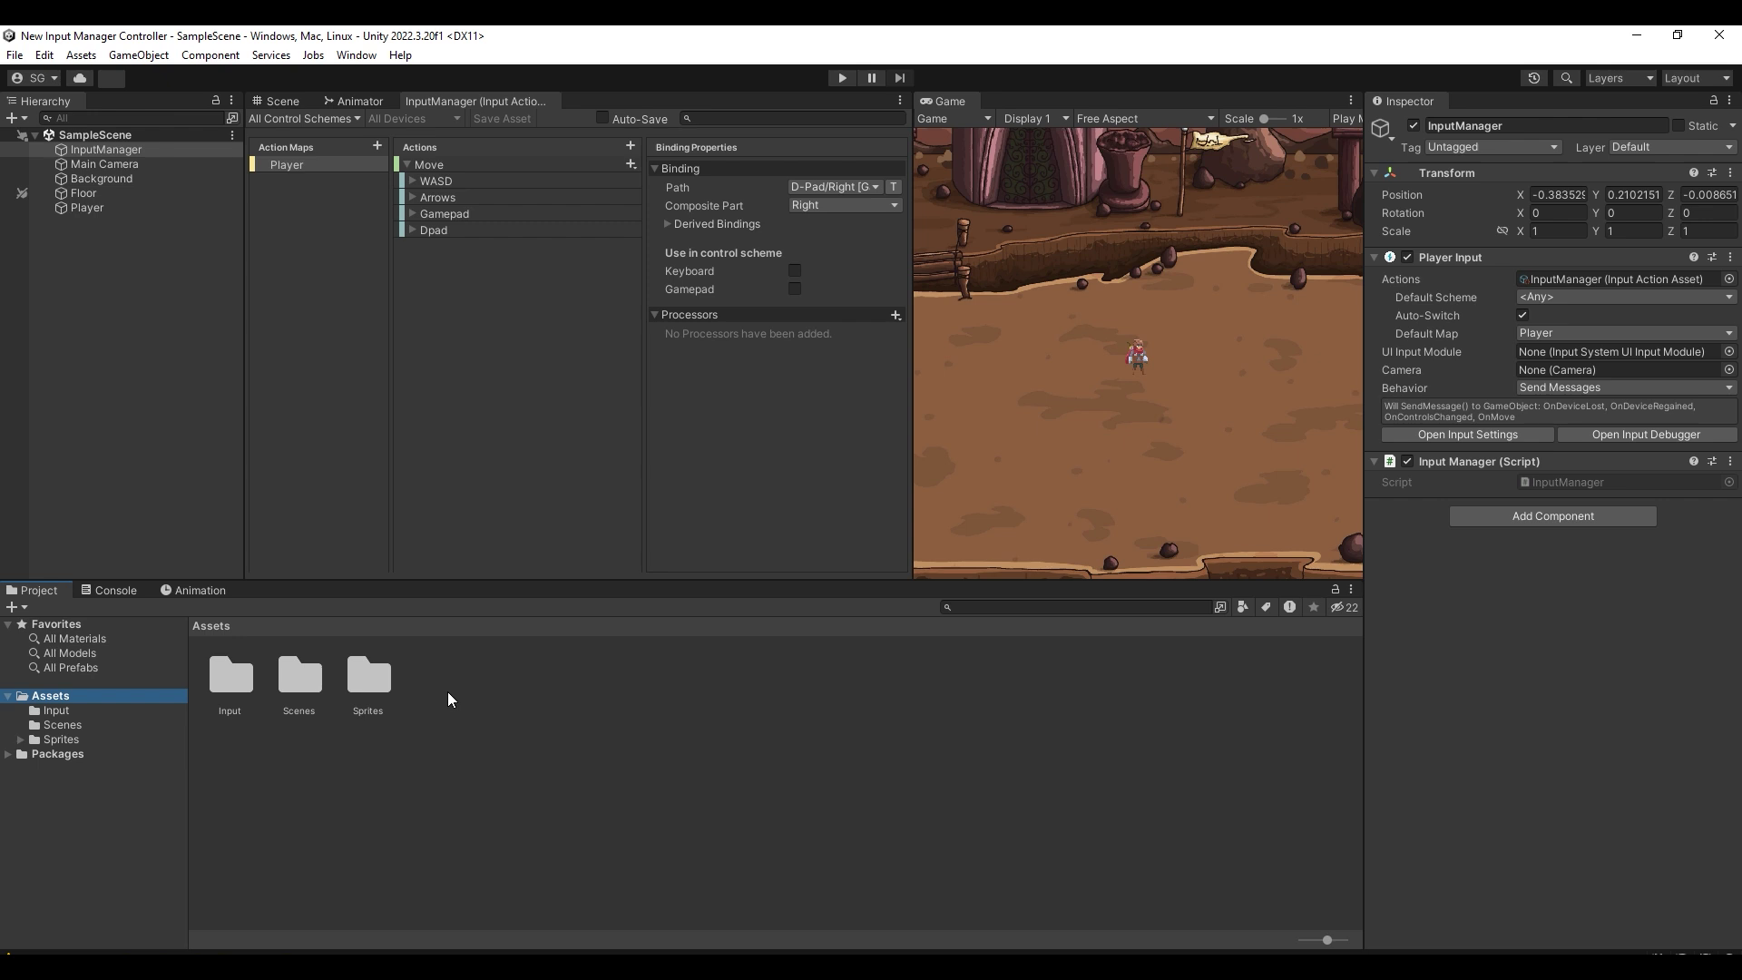
right_click(448, 699)
mouse_move(567, 198)
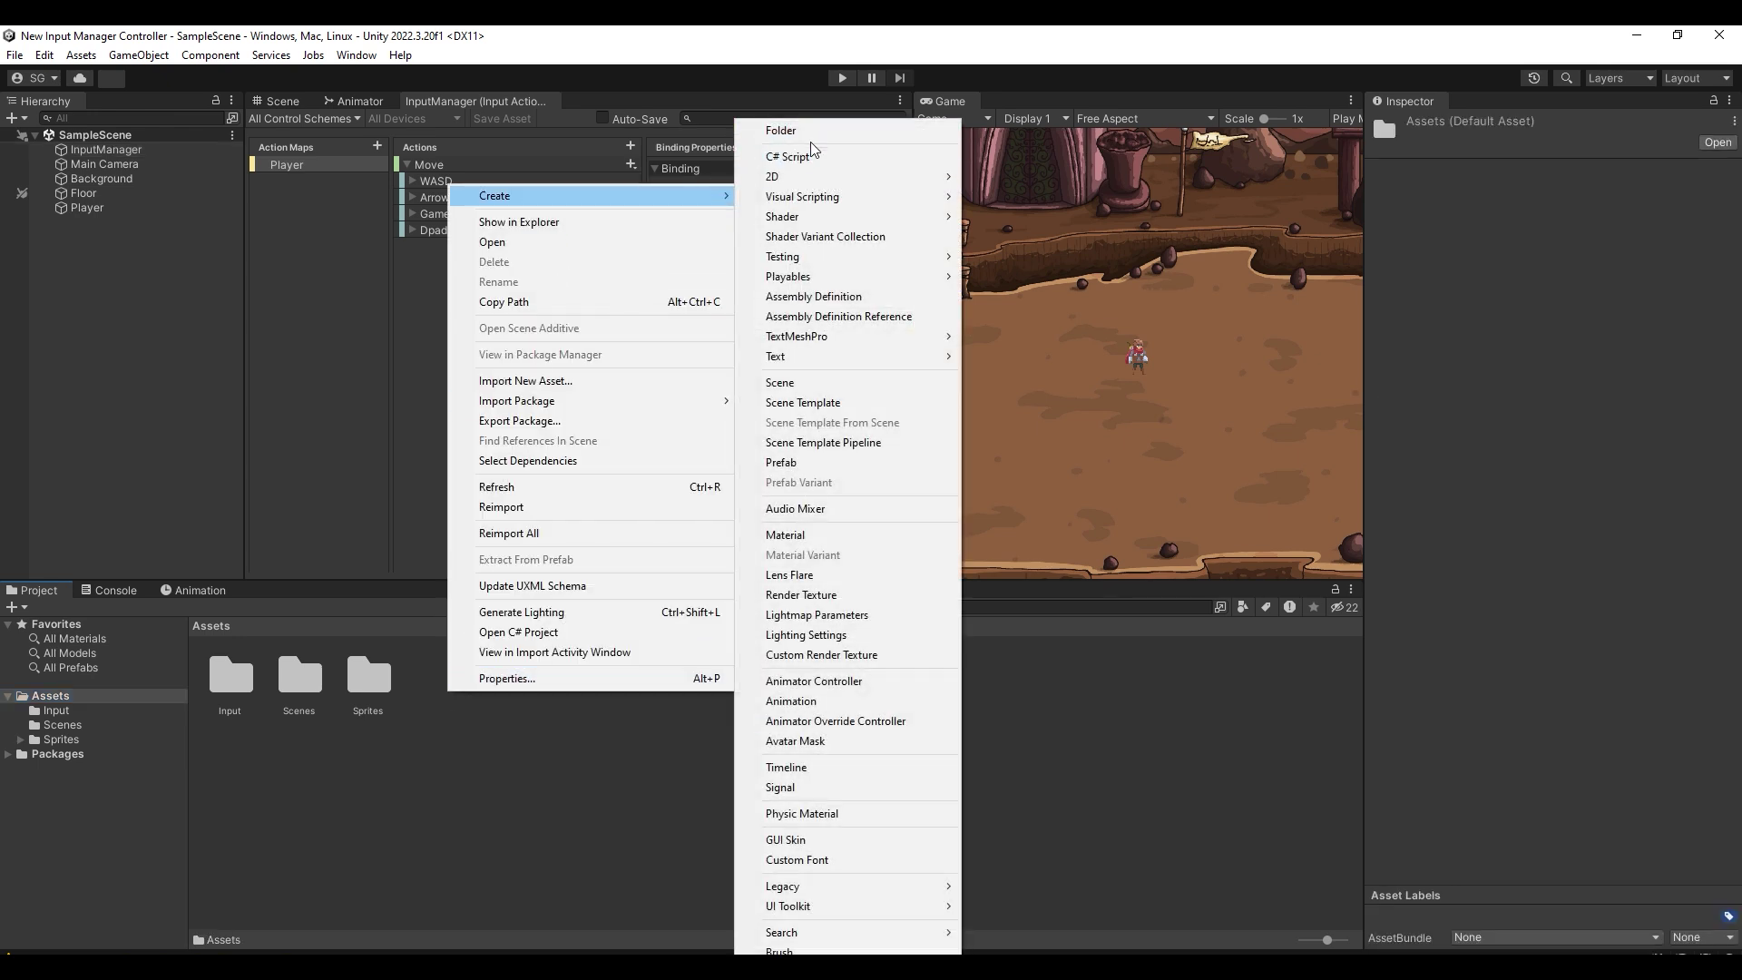
left_click(813, 135)
type("Scr")
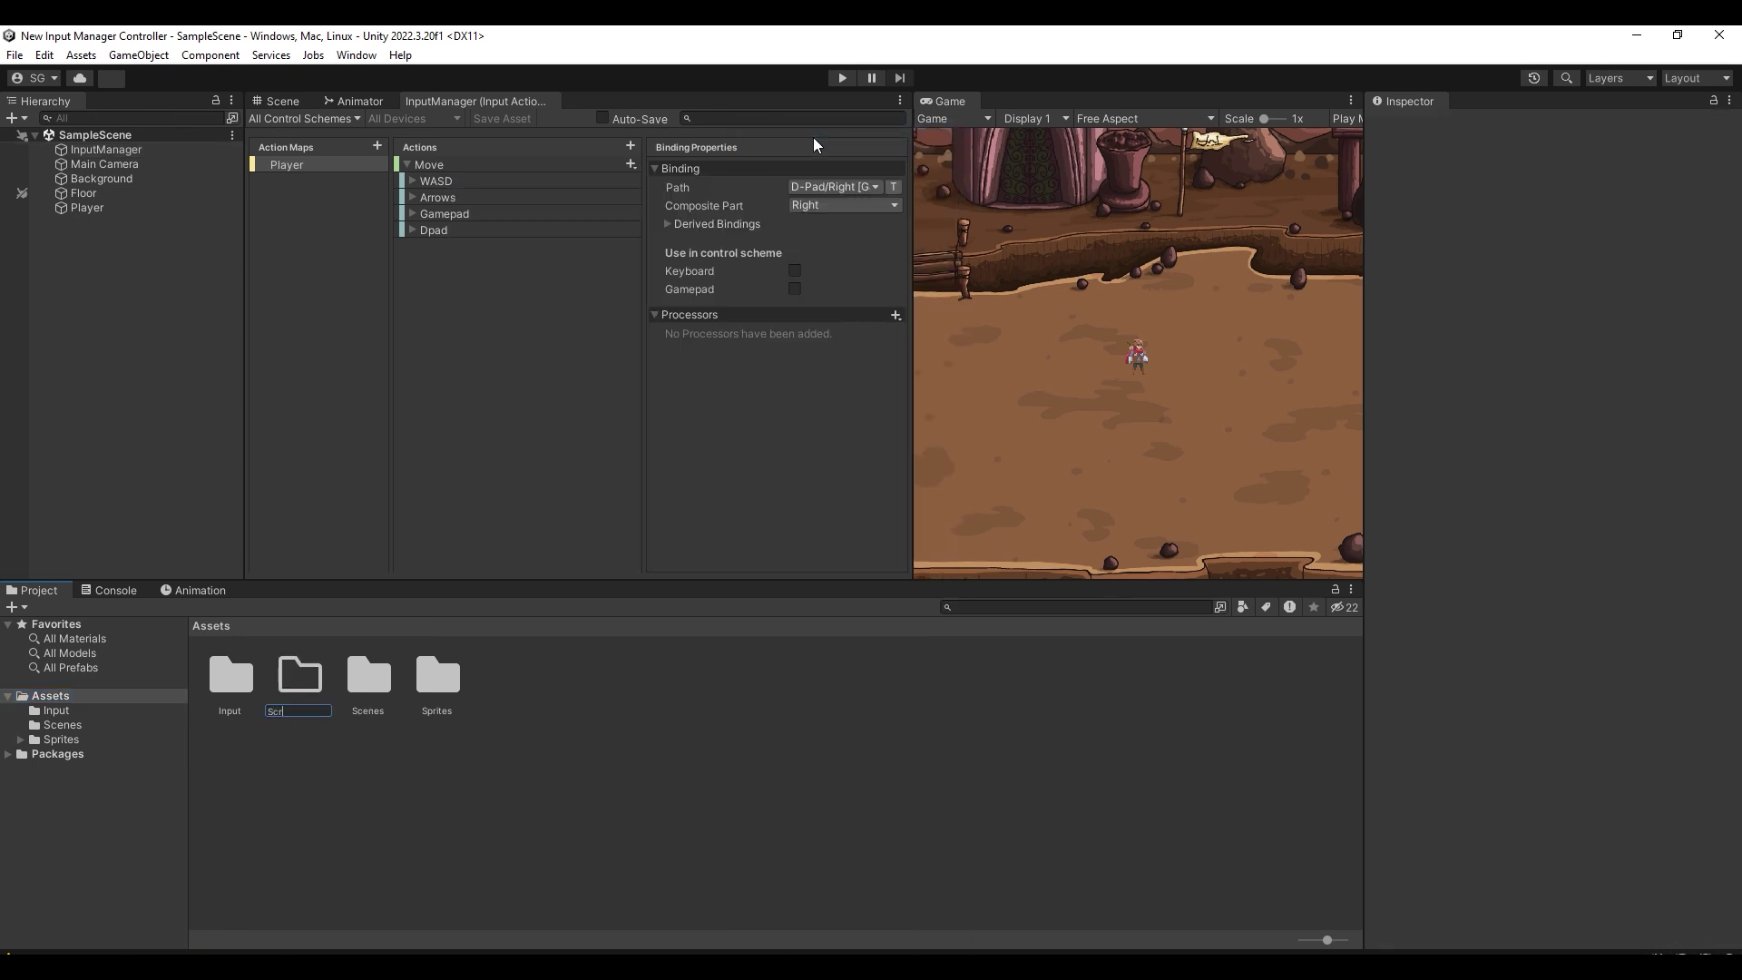
type("ipts")
key("Return")
left_click_drag(231, 678, 363, 726)
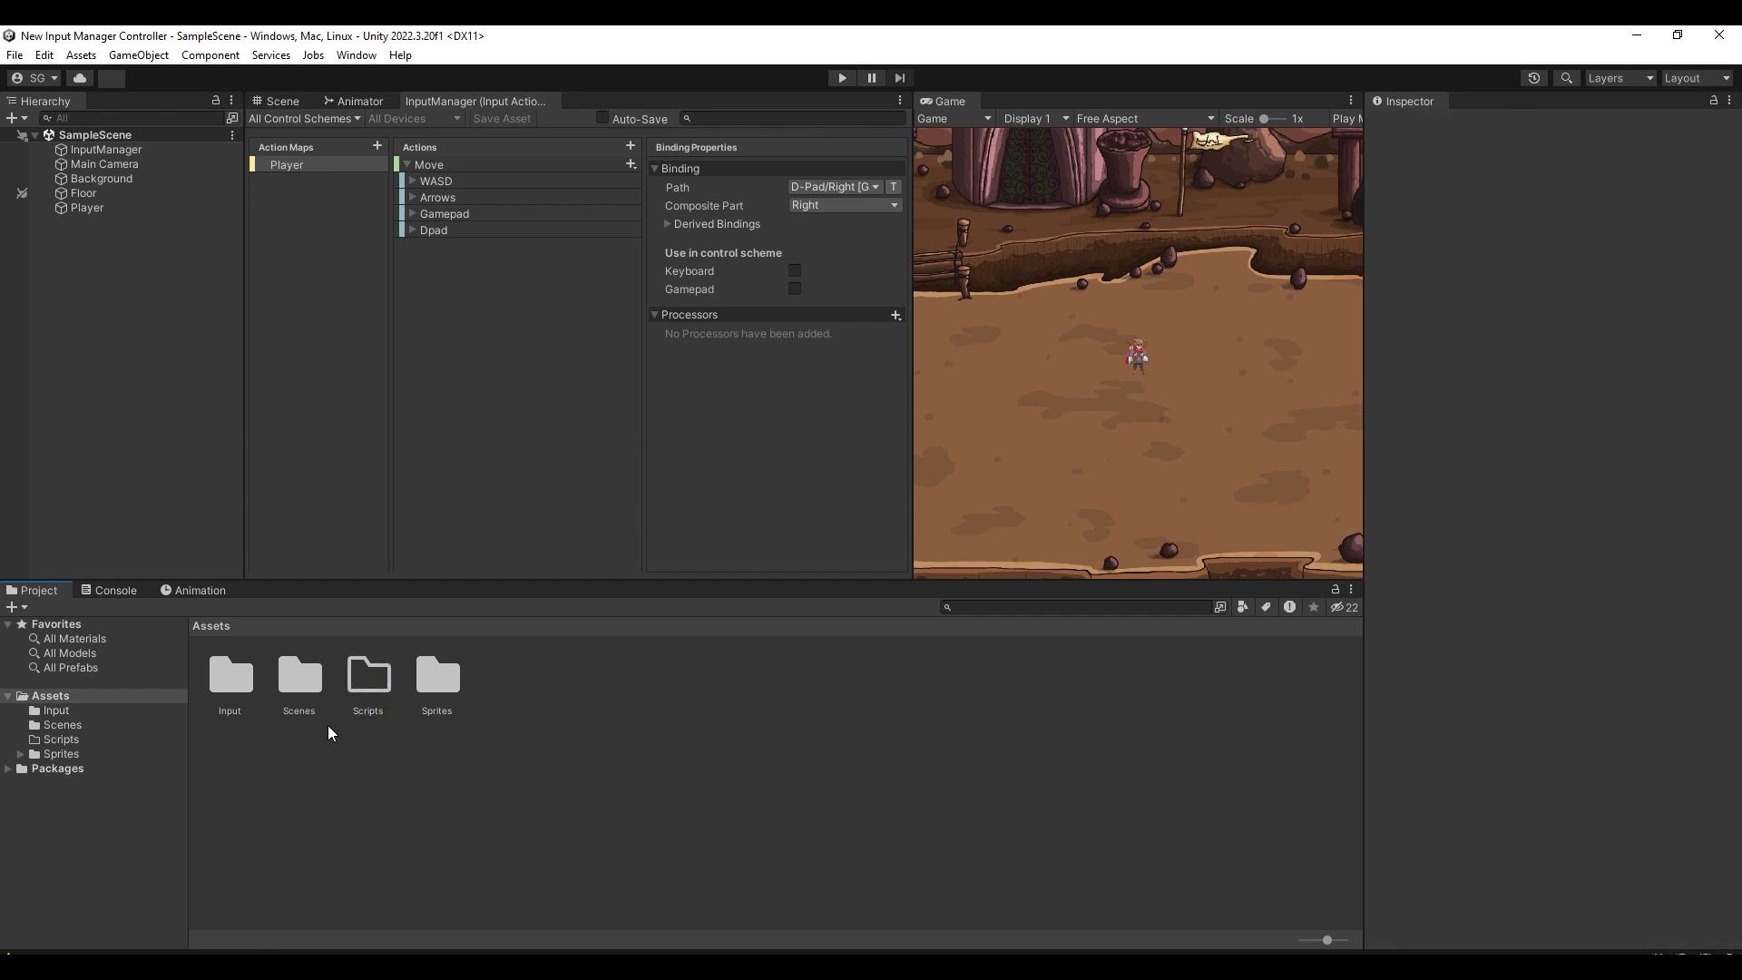
left_click_drag(655, 758, 368, 685)
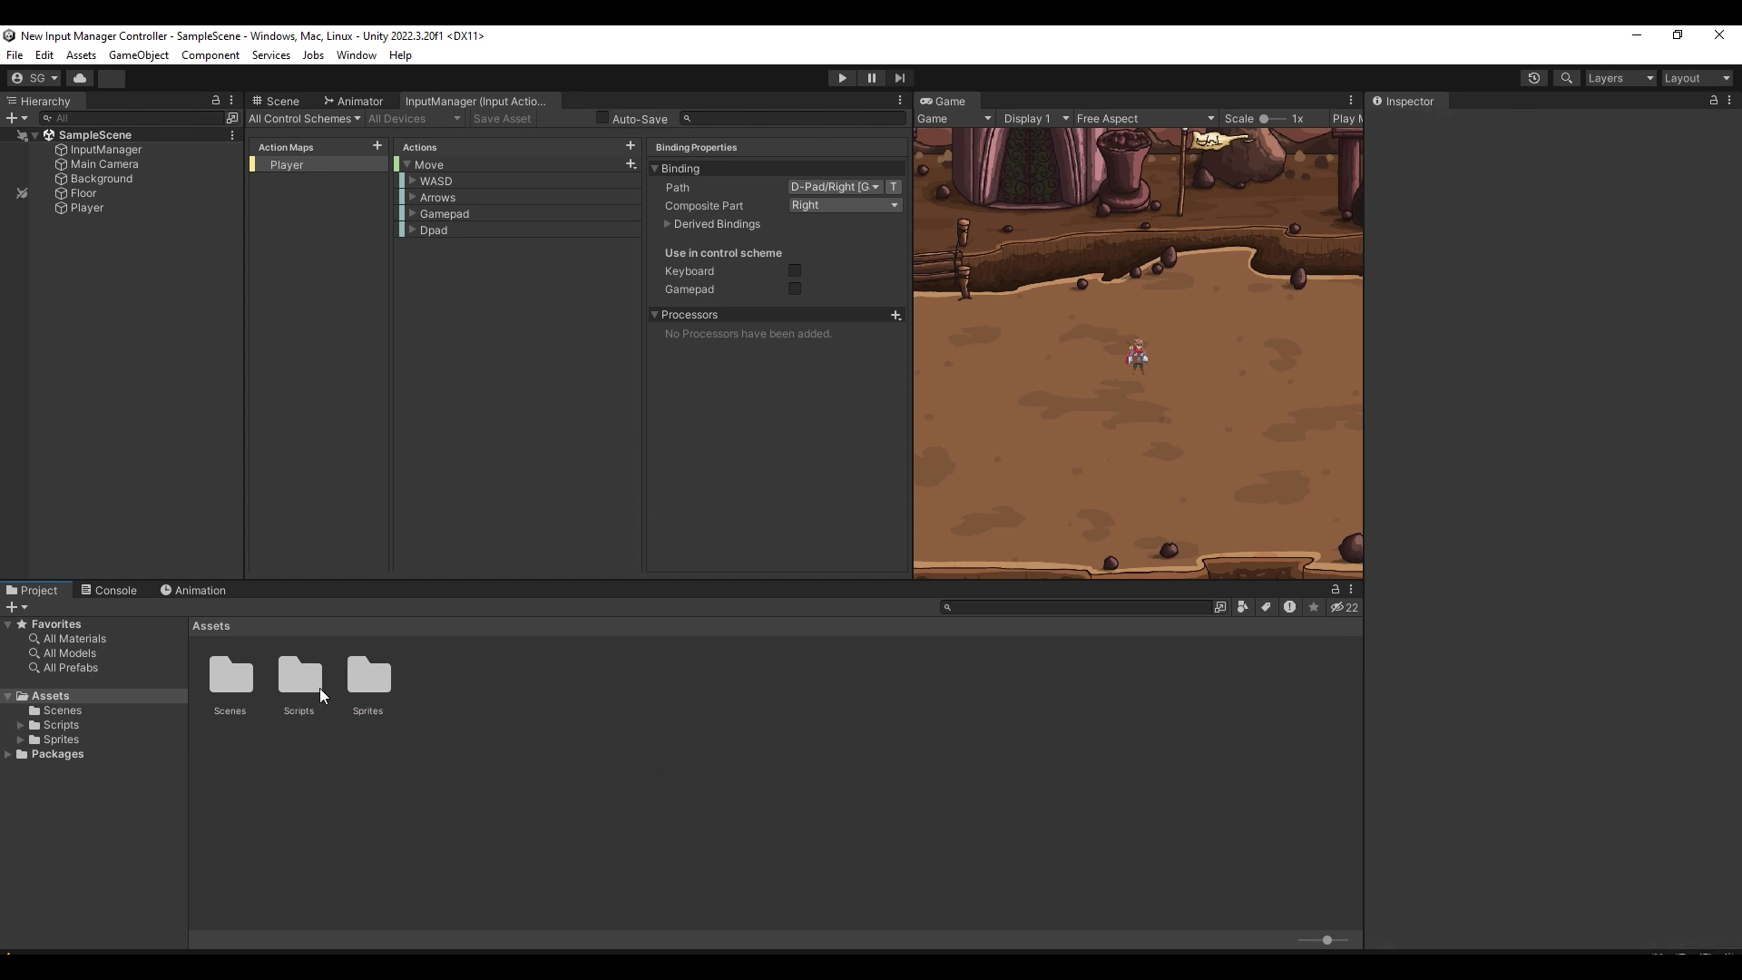
double_click(313, 690)
Add a Player subfolder inside Scripts.
right_click(426, 706)
left_click(643, 134)
type("Player")
key("Return")
double_click(300, 676)
Create a PlayerMovement C# script in Player, attach it to the Player object, and open it.
right_click(308, 716)
right_click(317, 683)
mouse_move(506, 187)
left_click(662, 156)
type("Pla")
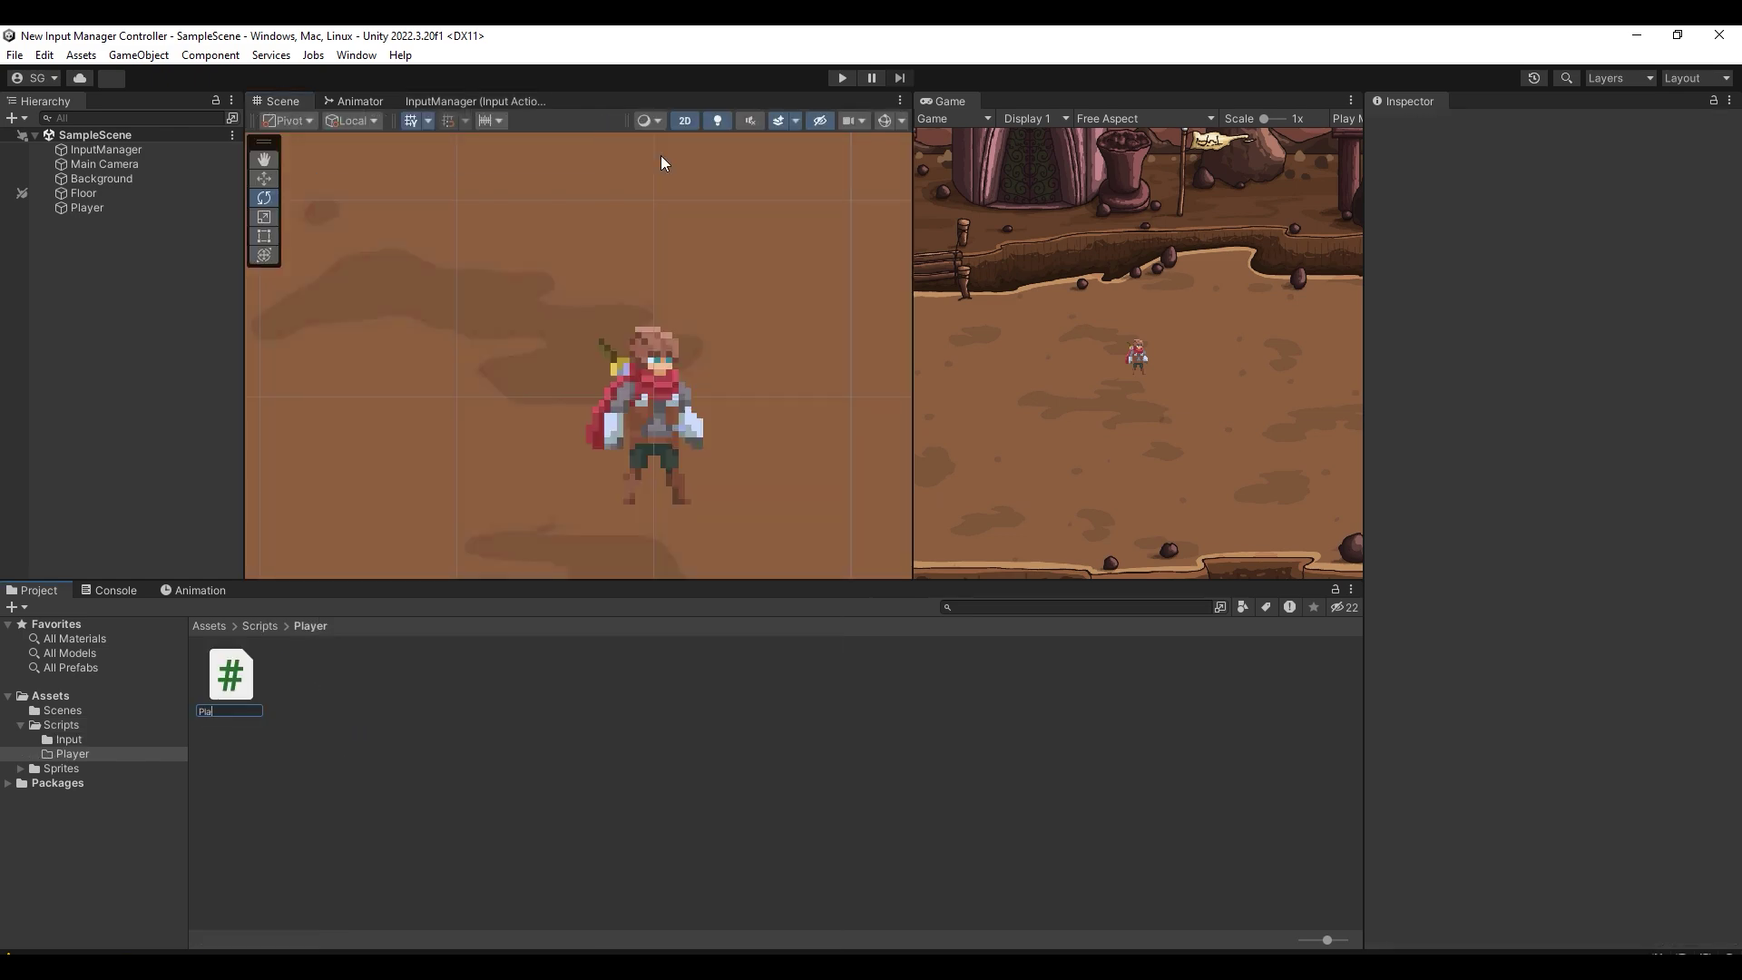
left_click(125, 210)
left_click_drag(230, 676, 1583, 645)
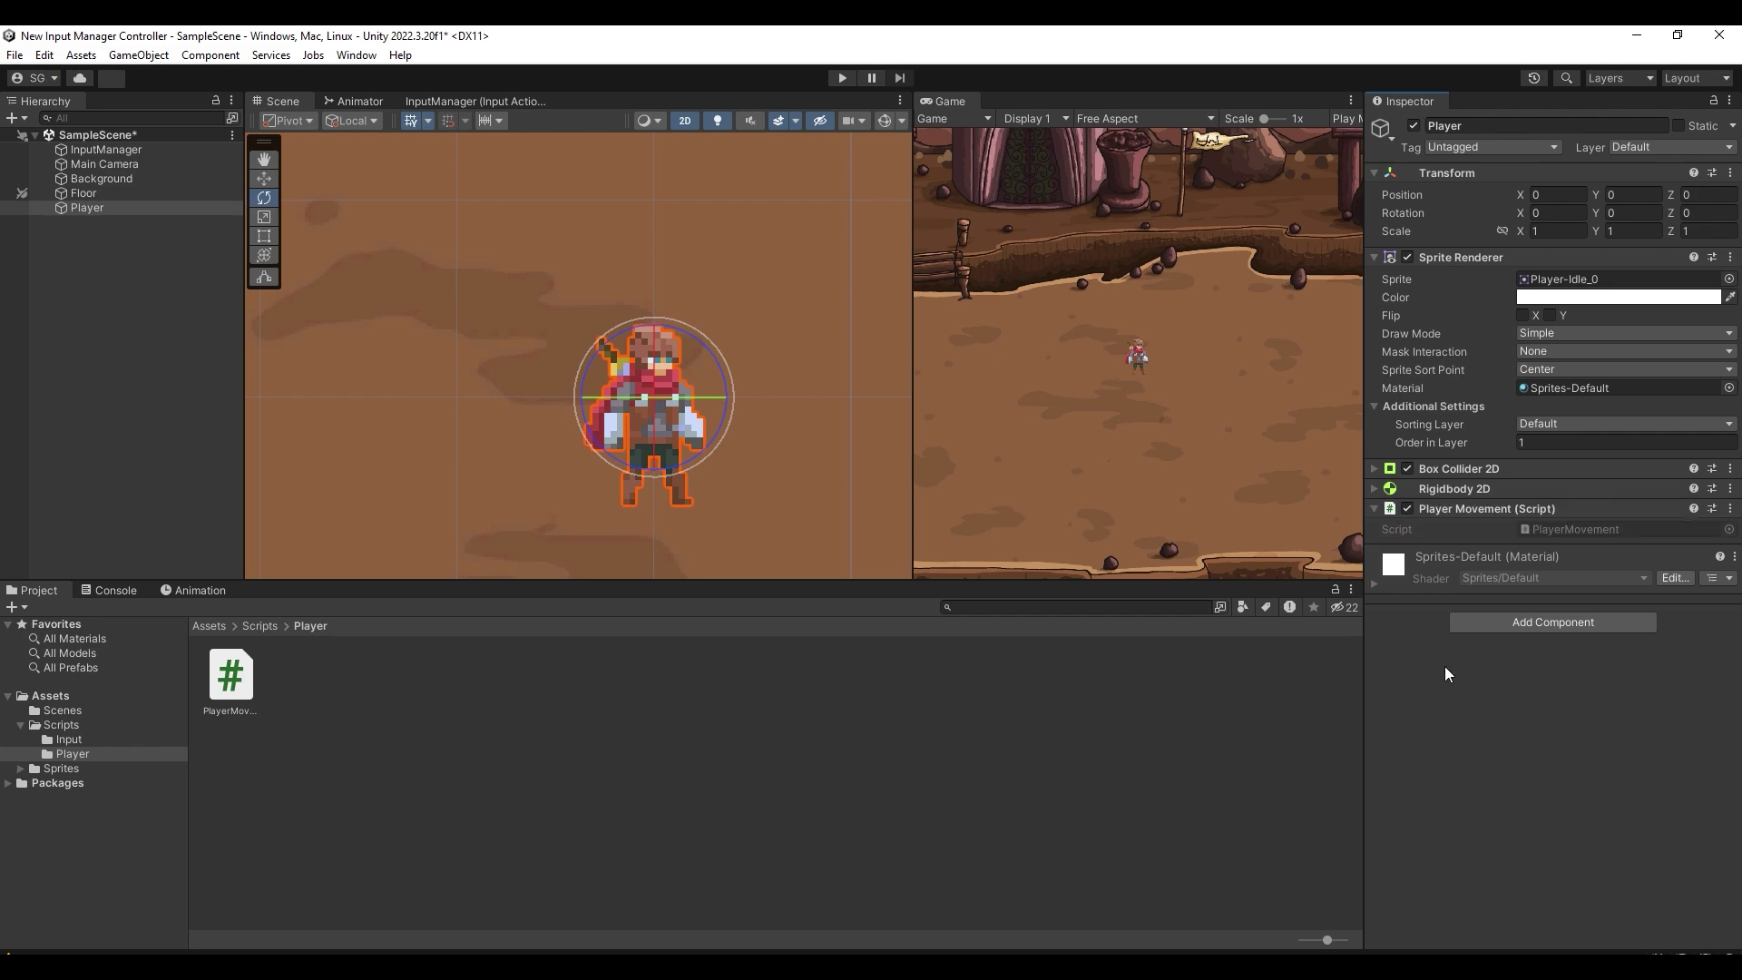
double_click(1546, 531)
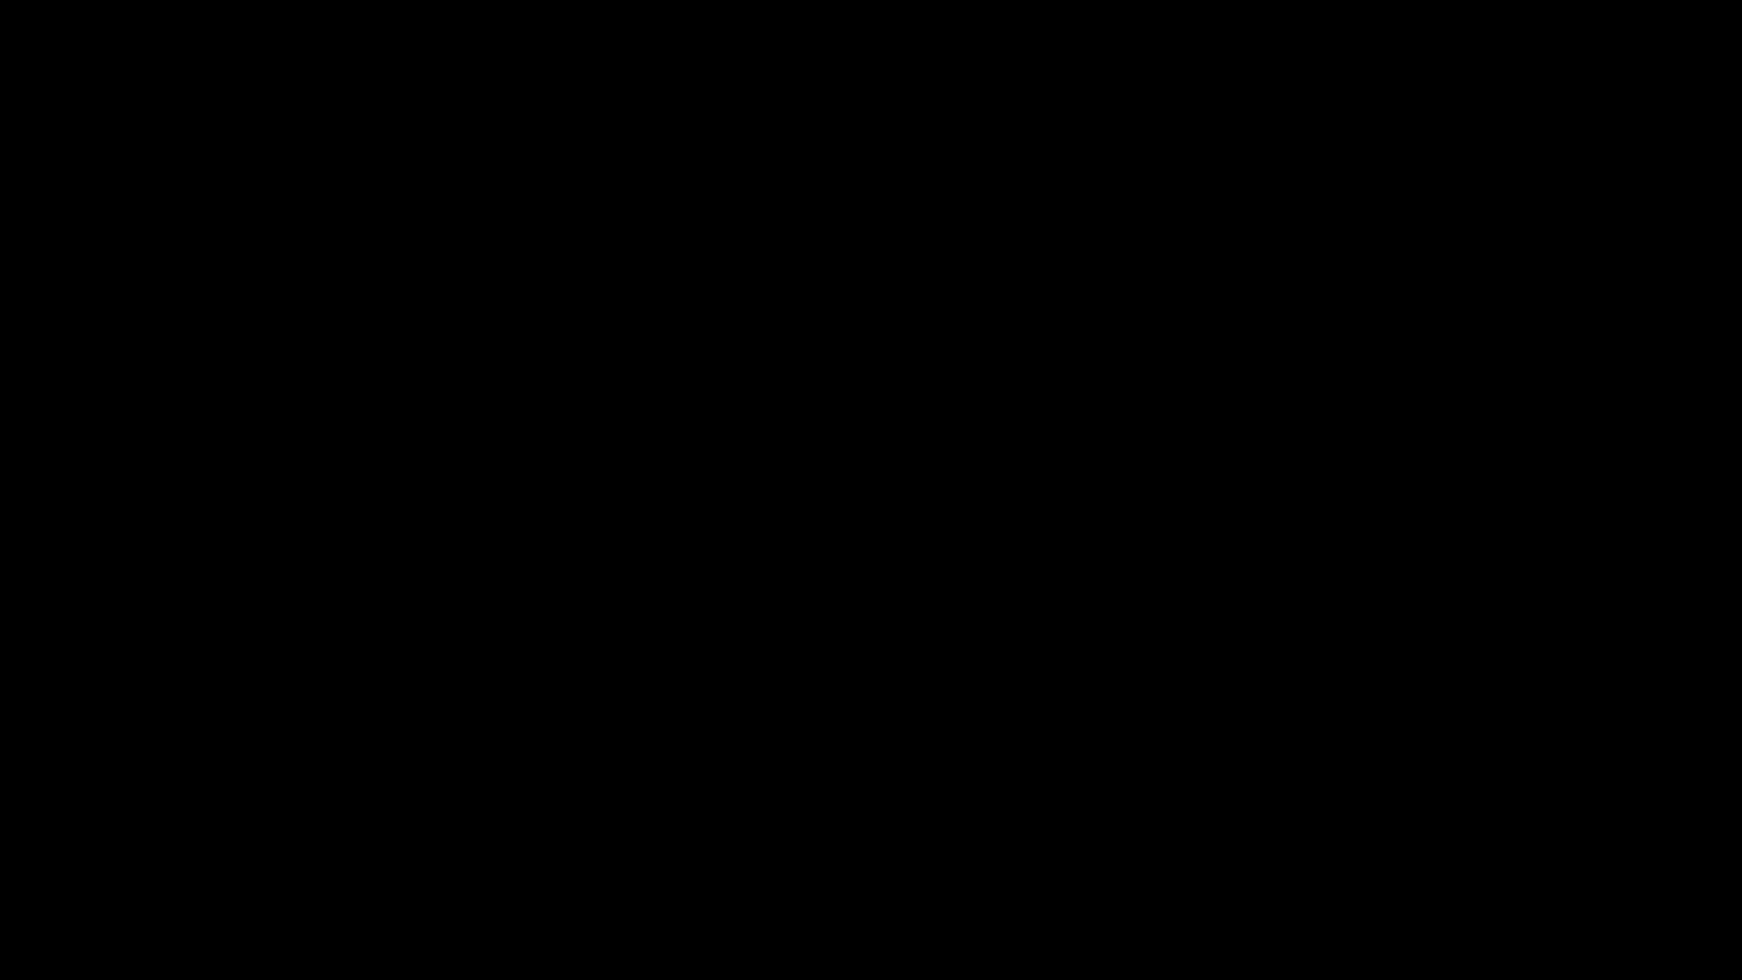
Declare the Rigidbody2D rb and _movementSpeed fields, and get the Rigidbody2D in Awake.
type("e Rigidbody2D rb;")
key("Return")
type("private float _movementSpeed;")
key("Return")
key("Return")
key("Tab")
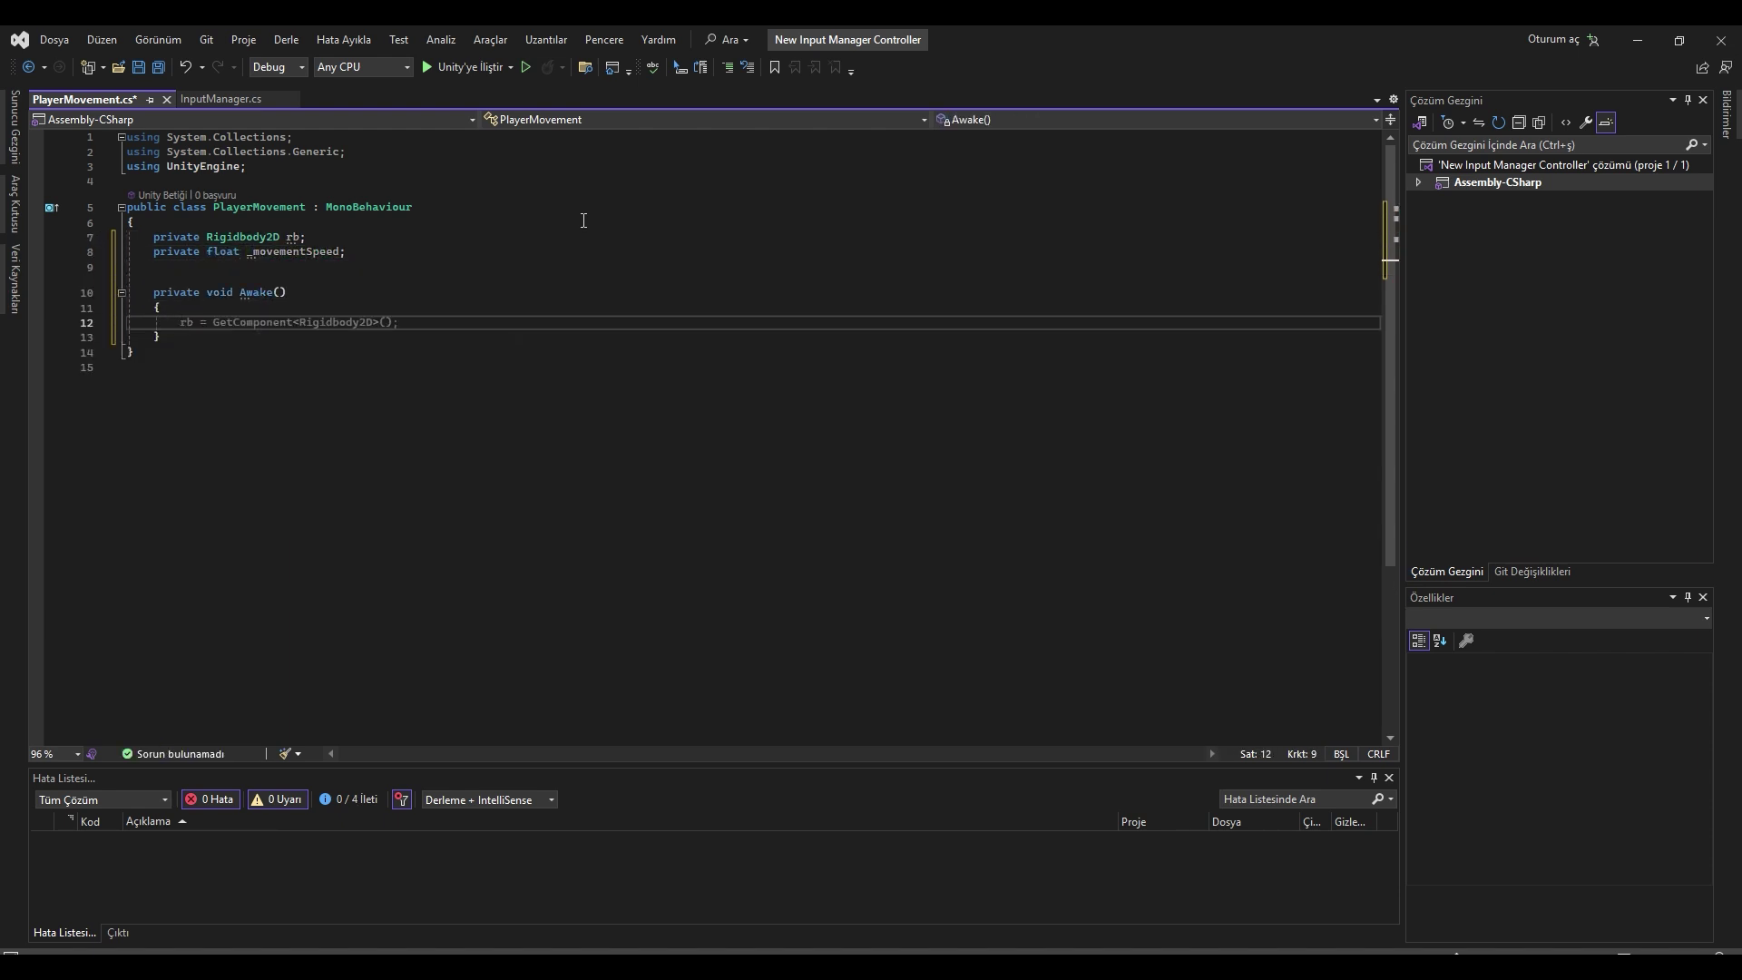
type("rb = GetComponent<Rigidbody2D>();")
Write Move() setting rb.velocity to new Vector2(InputManager.Movement.x * _movementSpeed, rb.velocity.y), then save.
key("Down")
key("Return")
key("Return")
key("Return")
type("private void Move(")
key("ctrl+z")
type("{")
key("Return")
type("rb.velocity = Vector2(")
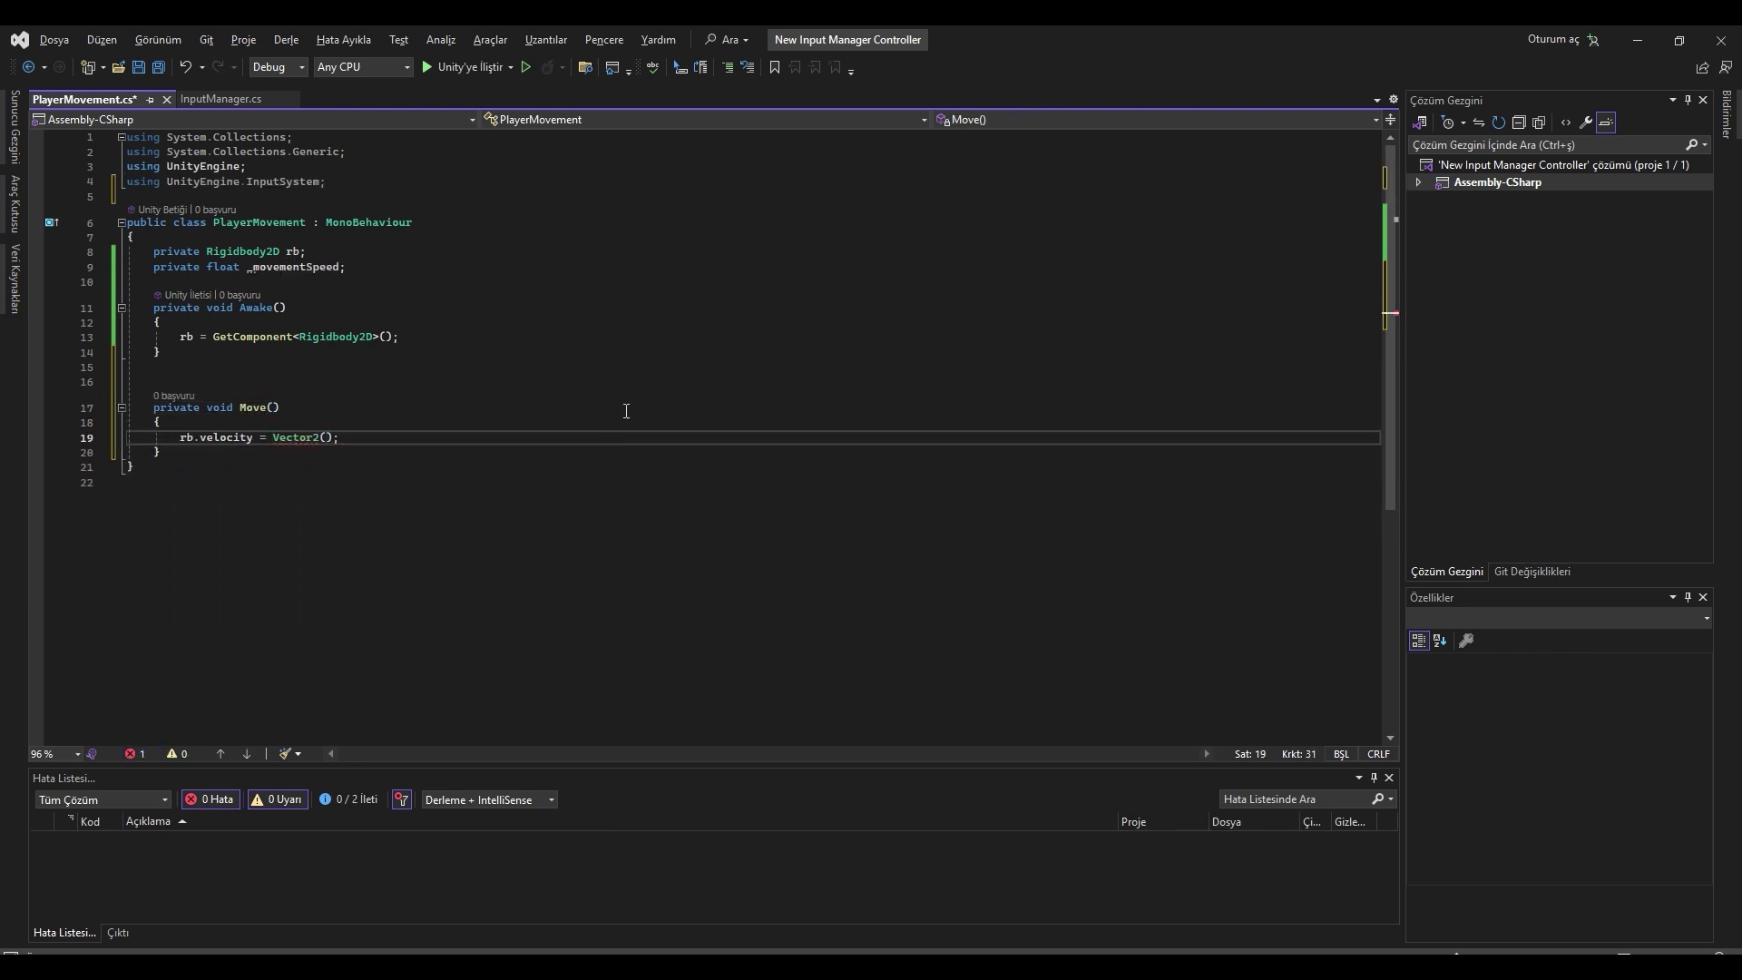
type("InputManager.Movement.x * ")
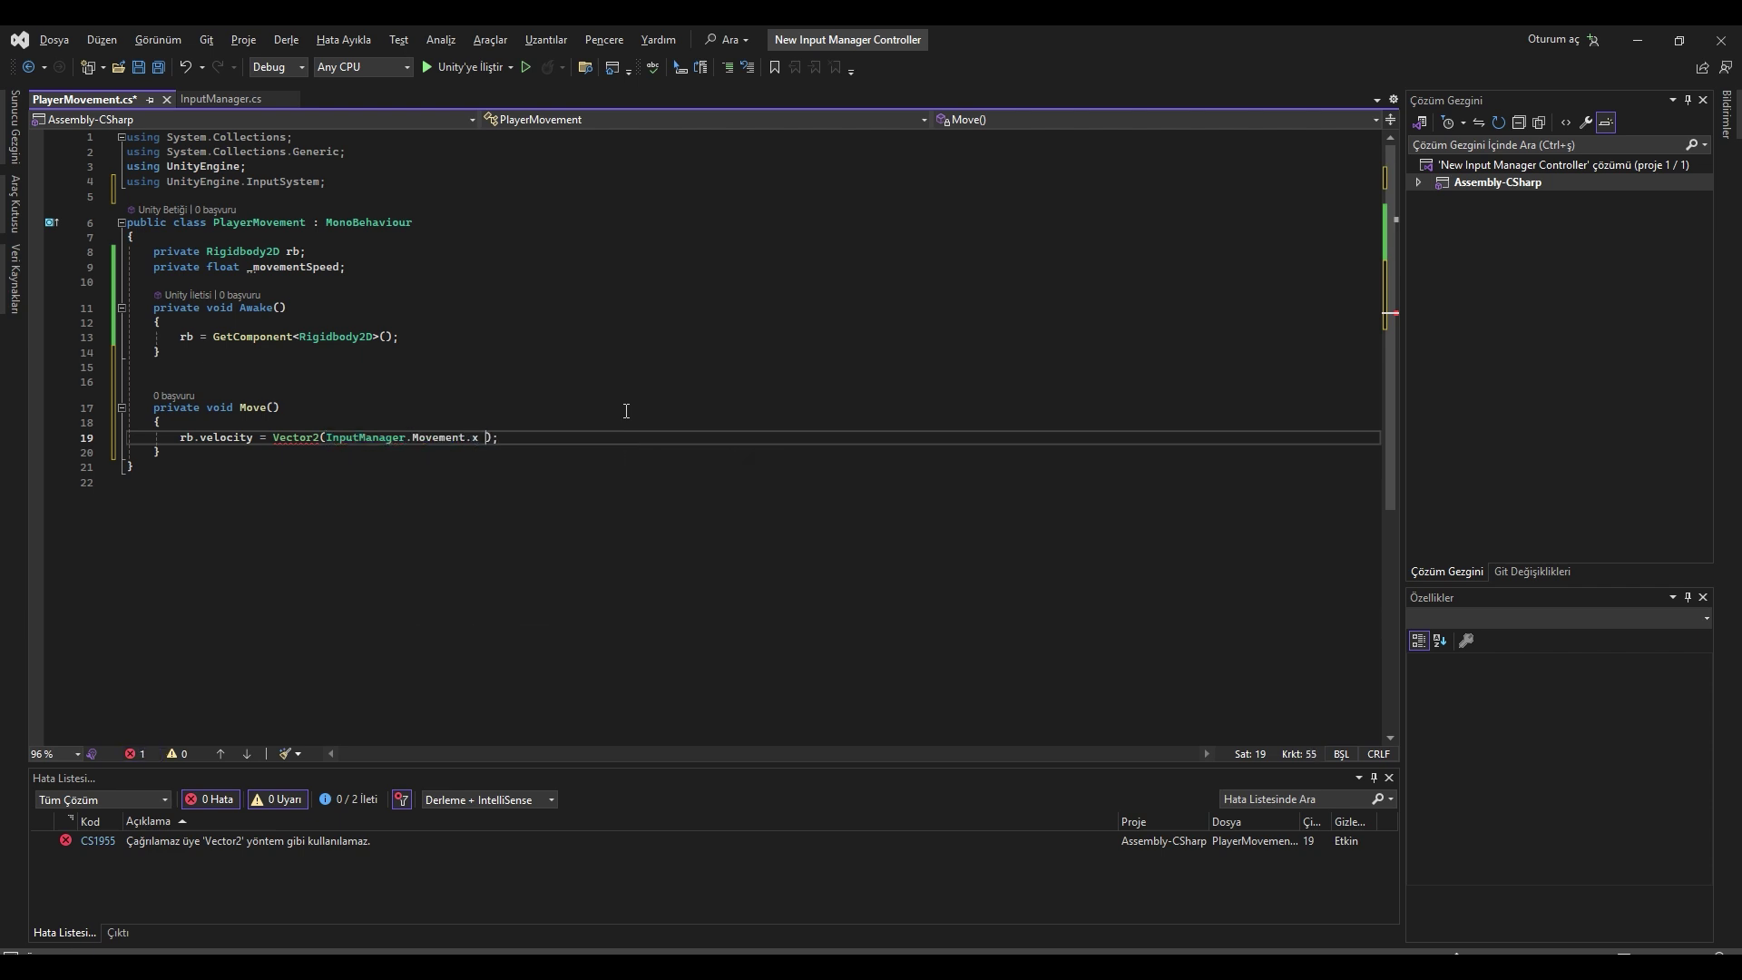
type("_movementSpeed, rb.velocity.y")
key("ctrl+s")
key("Up")
key("Up")
key("Up")
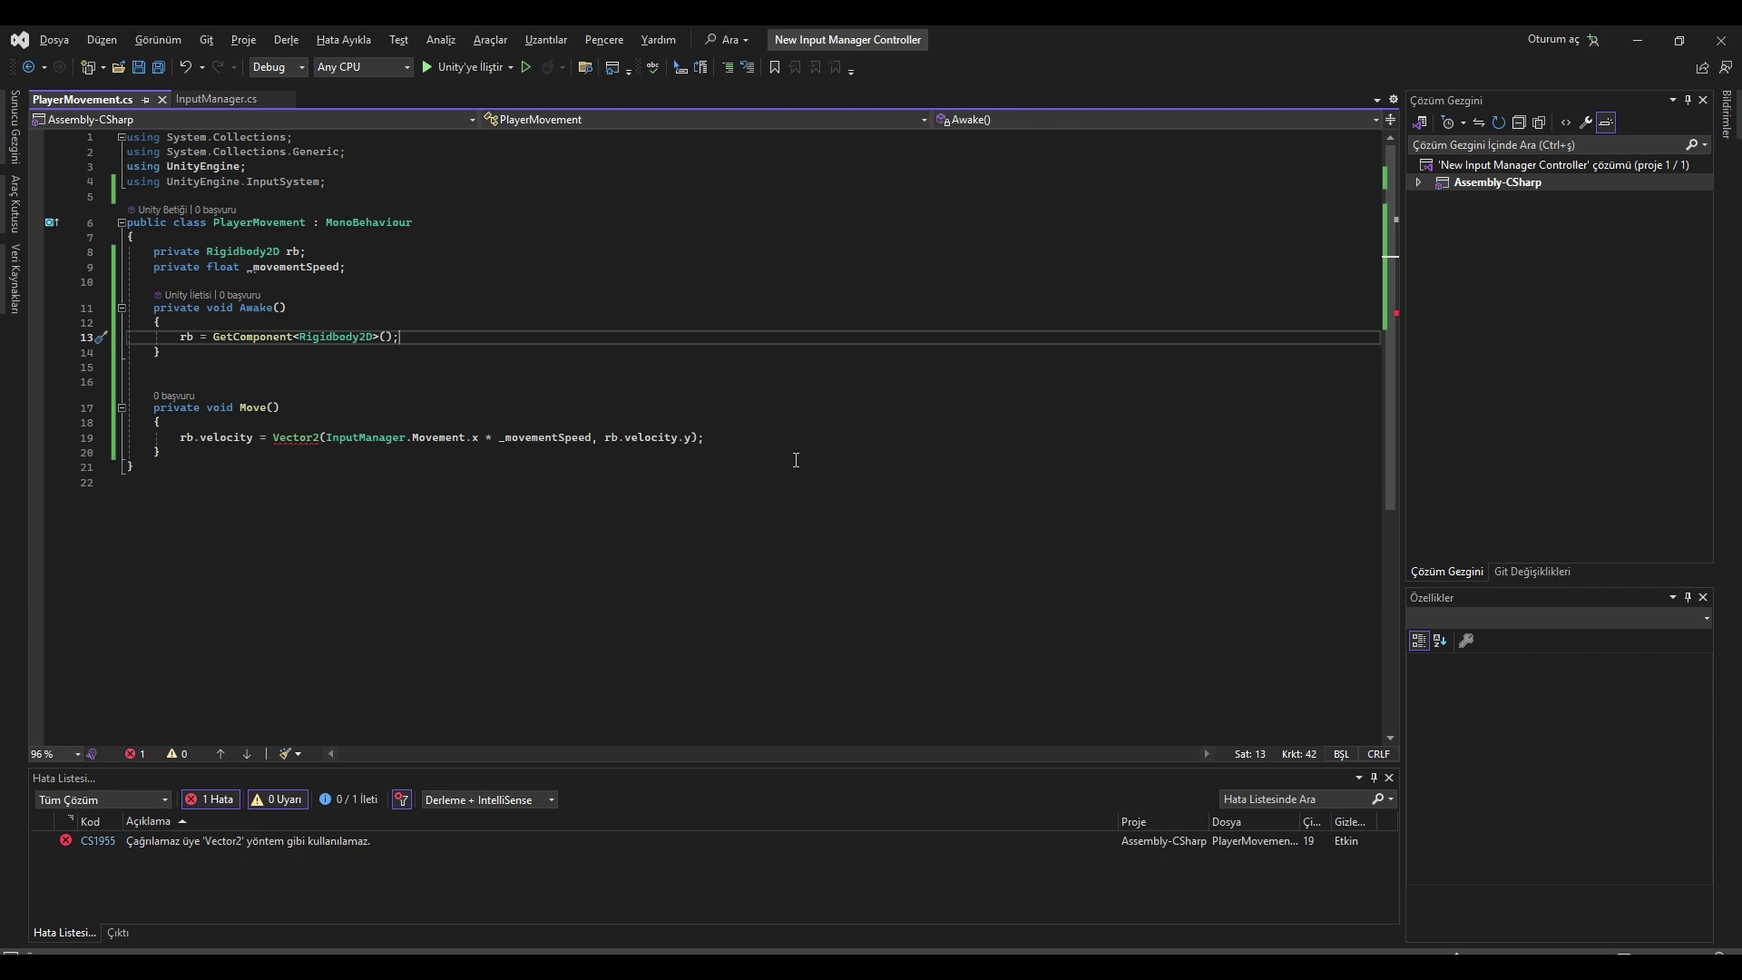
left_click(272, 439)
type("new")
key("ctrl+s")
Add a FixedUpdate method that calls Move().
left_click(584, 342)
left_click(474, 350)
key("Return")
type("fixedupda")
key("Tab")
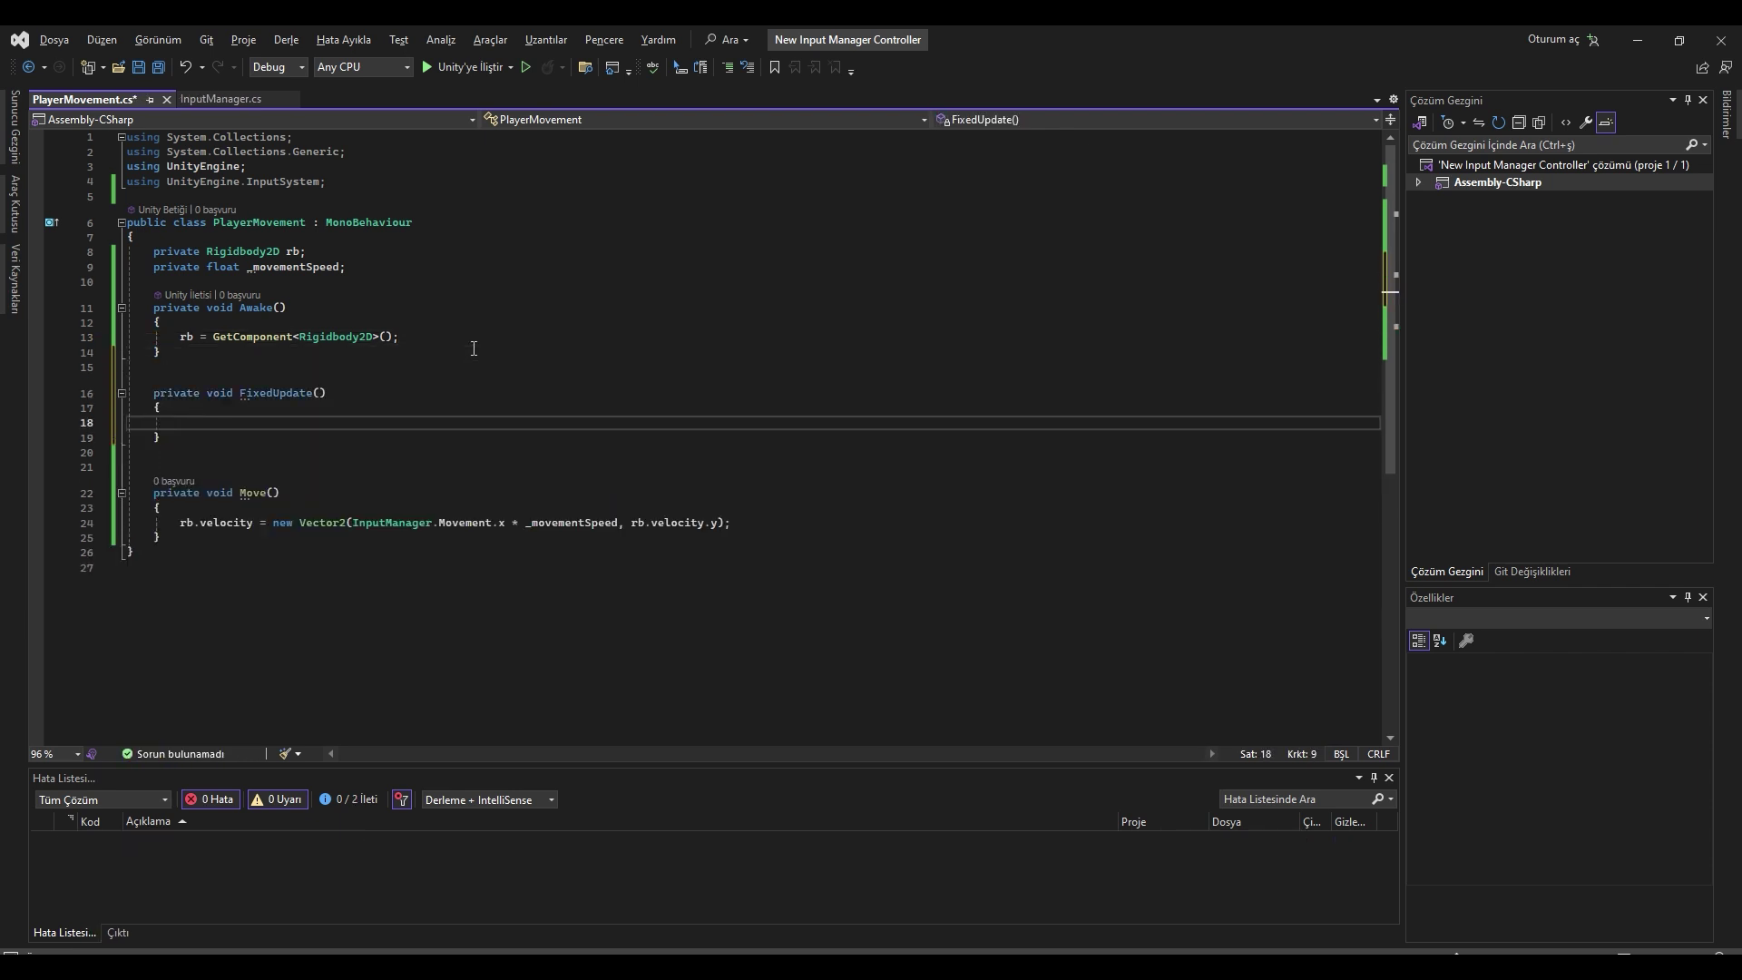
type("Move();")
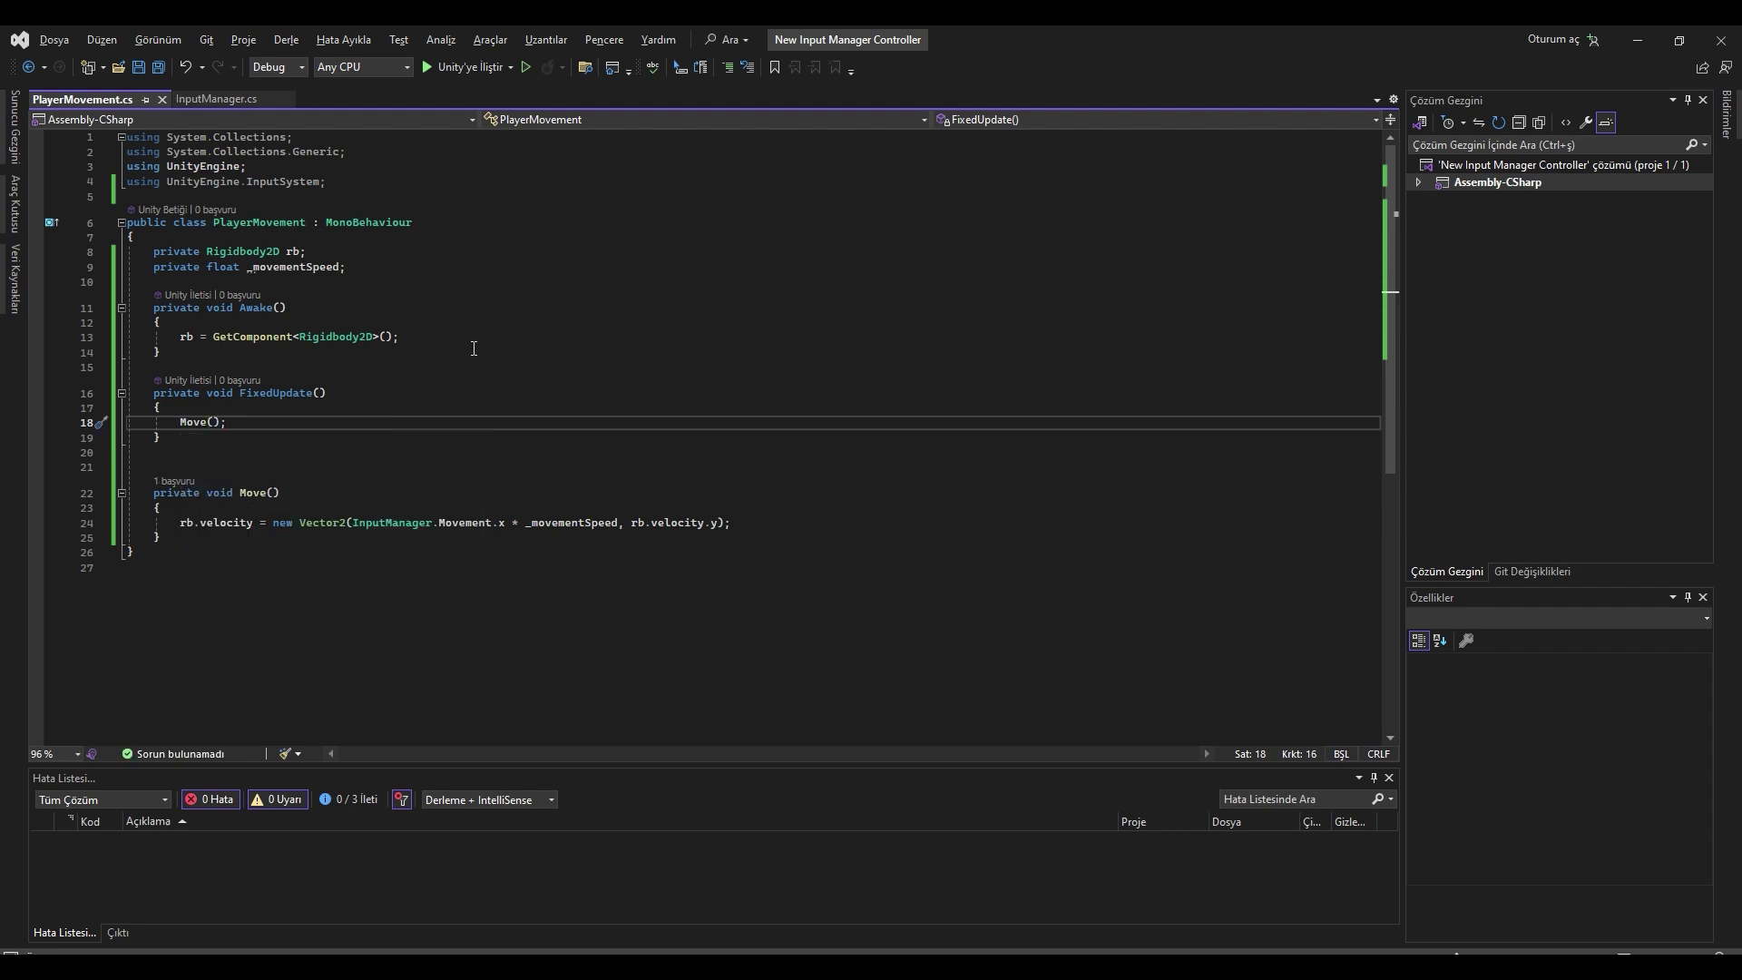
Mark _movementSpeed with [SerializeField] and save PlayerMovement.cs.
key("alt+Tab")
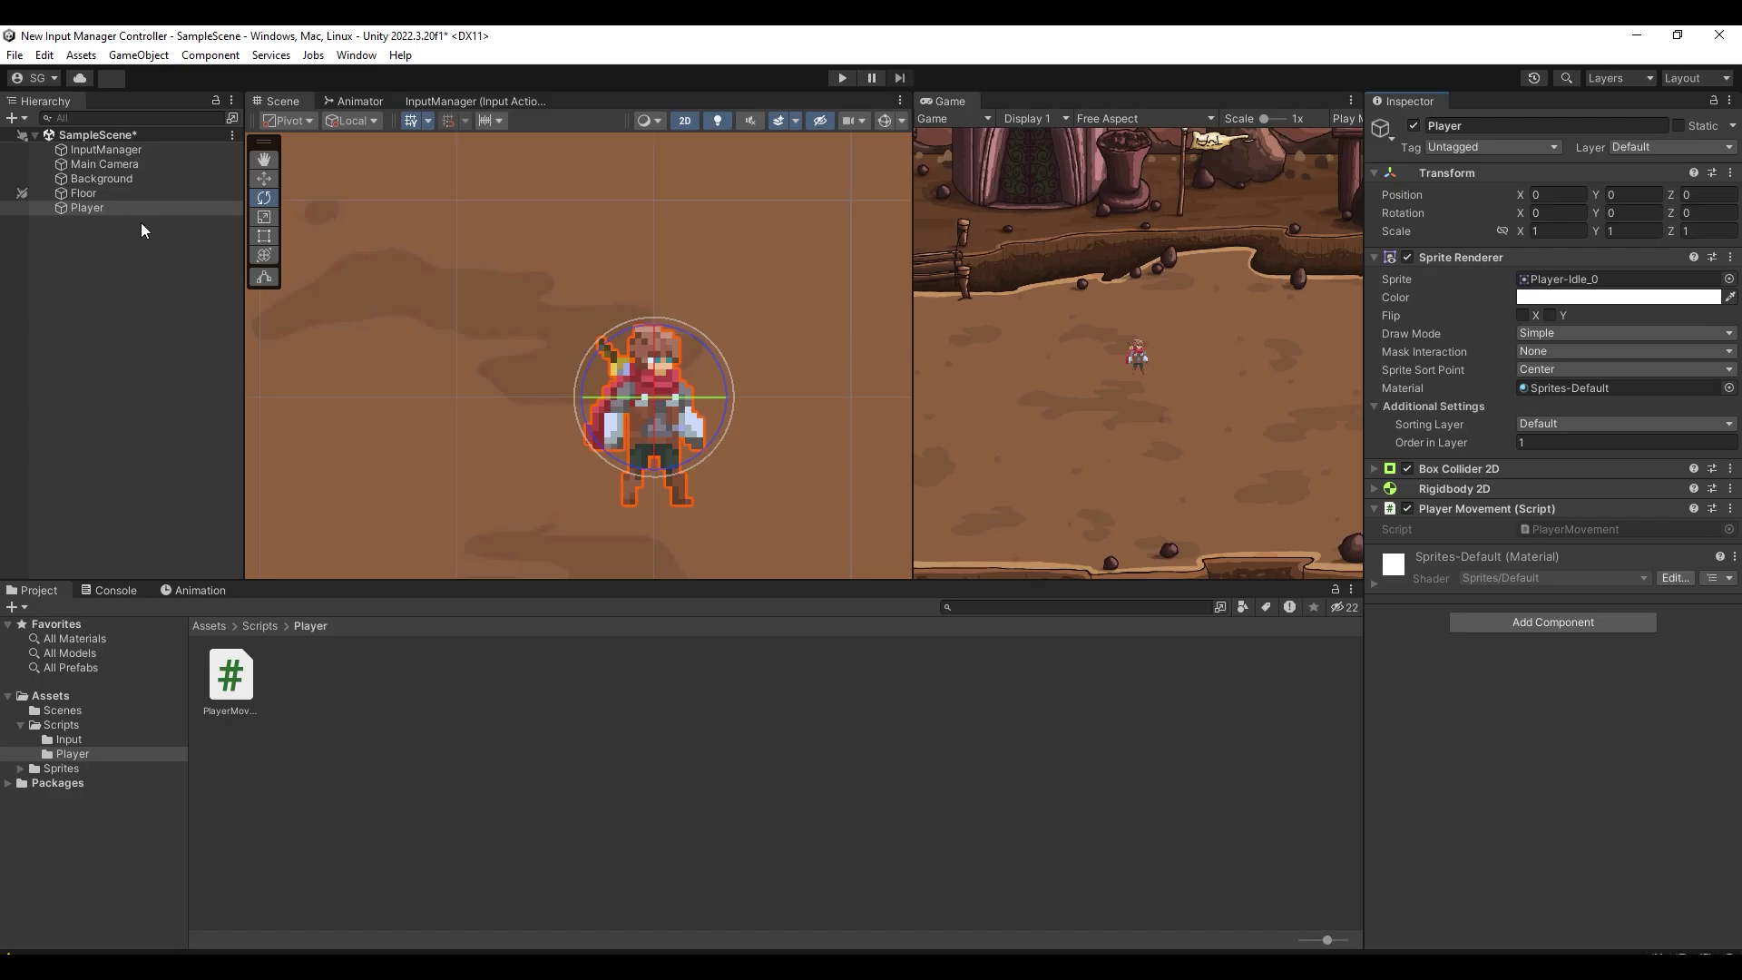
key("alt+Tab")
left_click(604, 269)
type("[SerializeField")
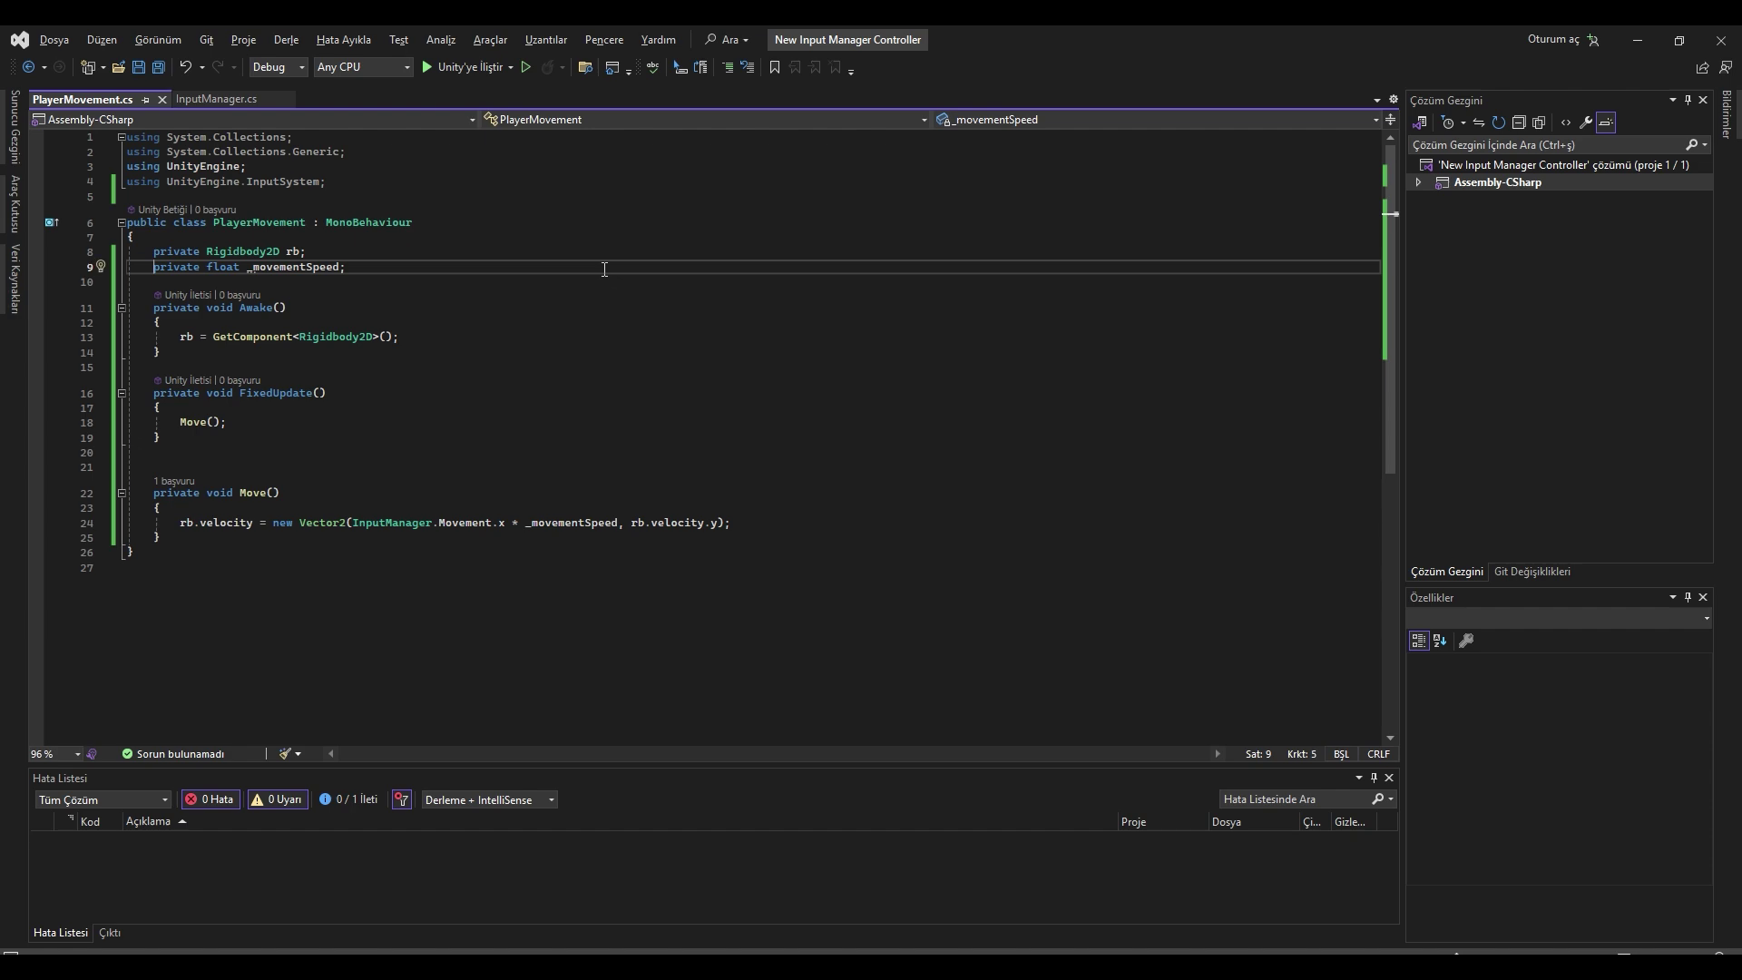
type("]")
key("ctrl+s")
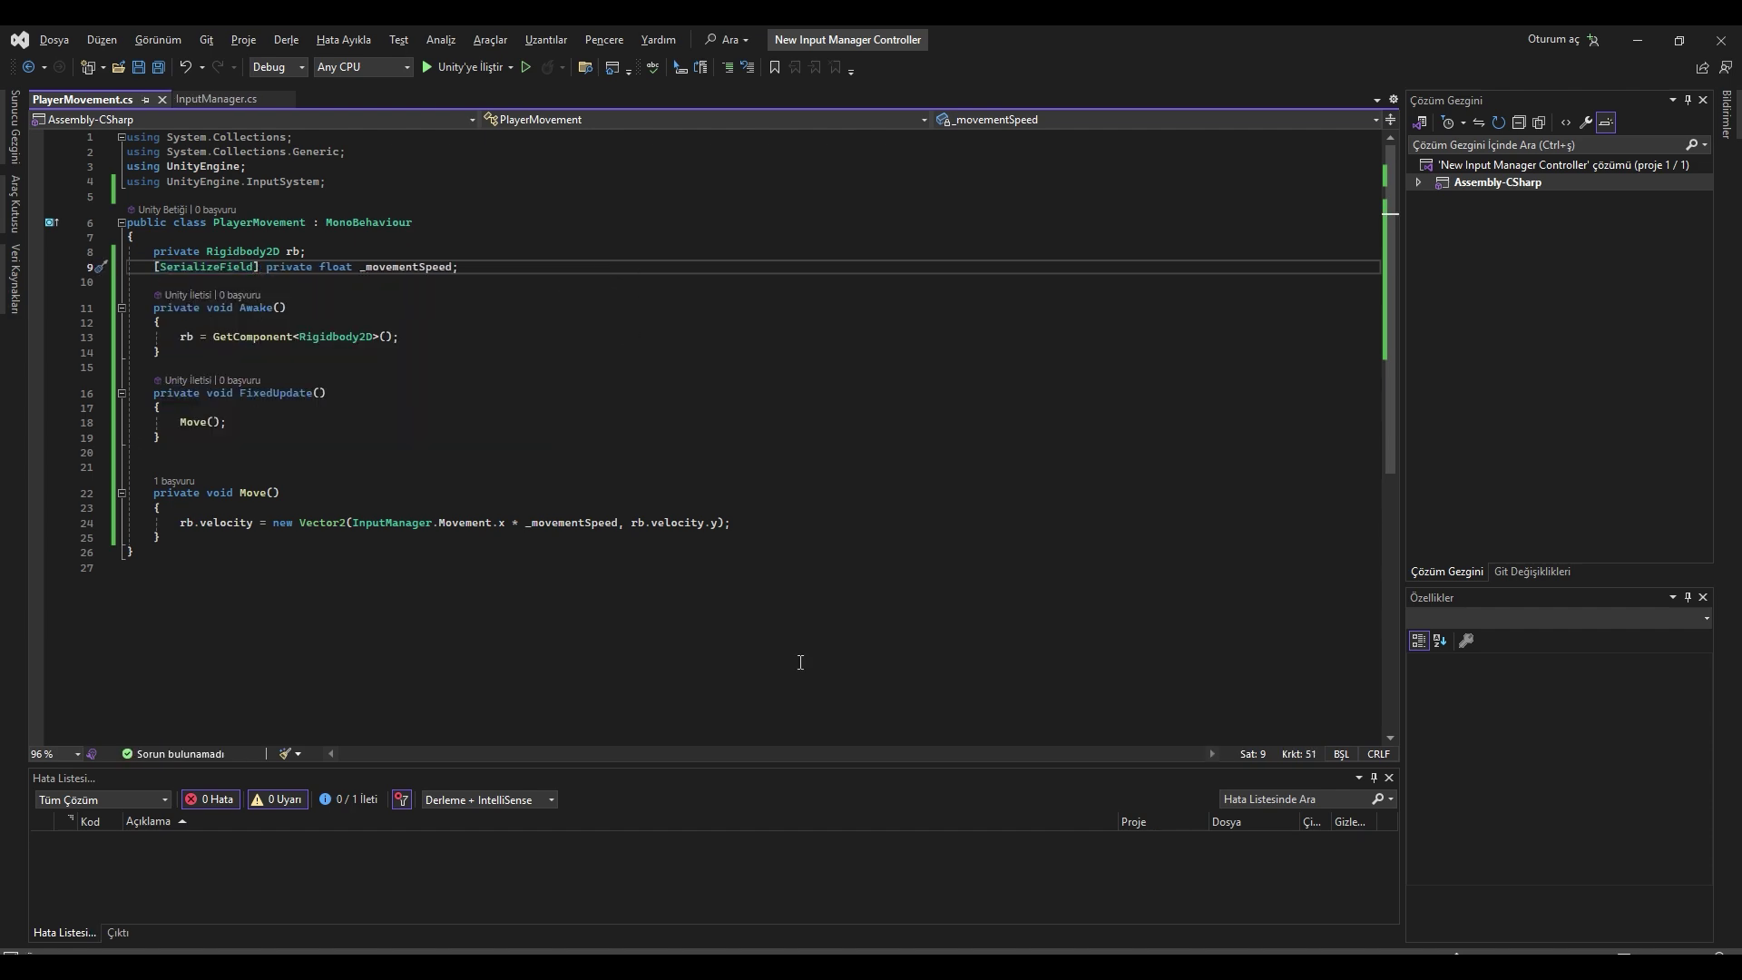
Set the Player's Movement Speed to 10 and test moving left and right in Play mode.
key("alt+Tab")
left_click(1553, 548)
type("10")
key("ctrl+p")
key("a")
key("d")
key("a")
key("d")
key("a")
key("d")
Stop the game, try a Y rotation of -180, then undo it back to 0.
left_click(842, 77)
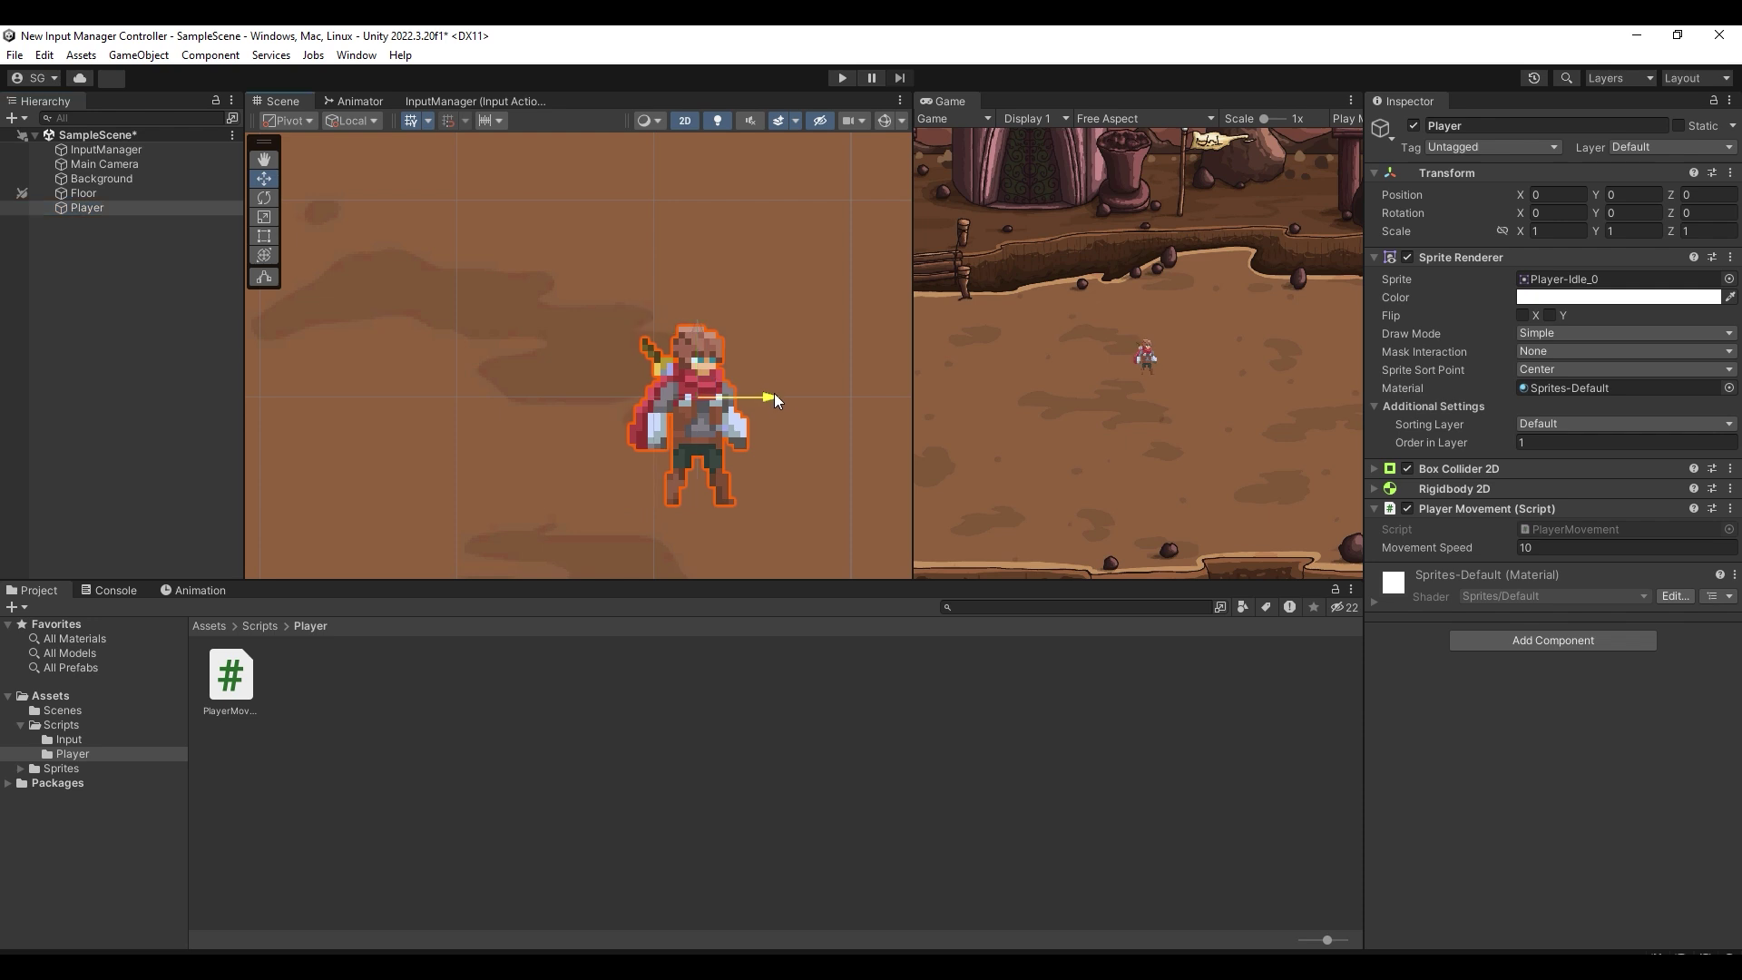
type("-180")
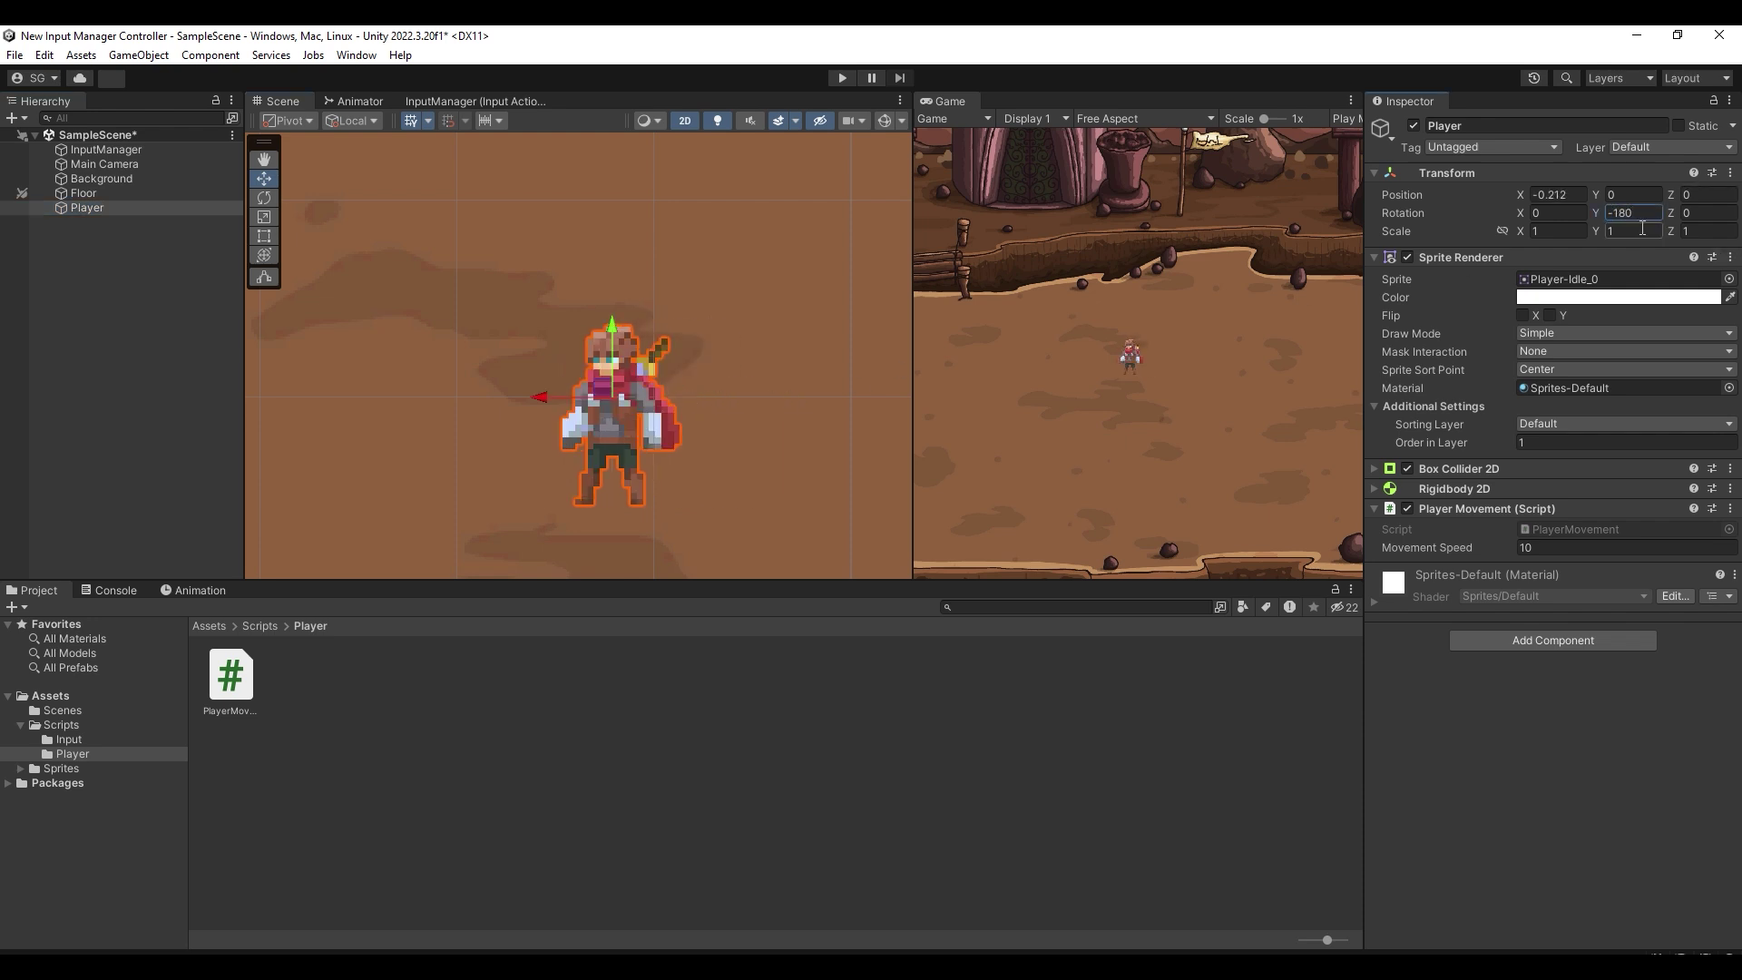
key("ctrl+z")
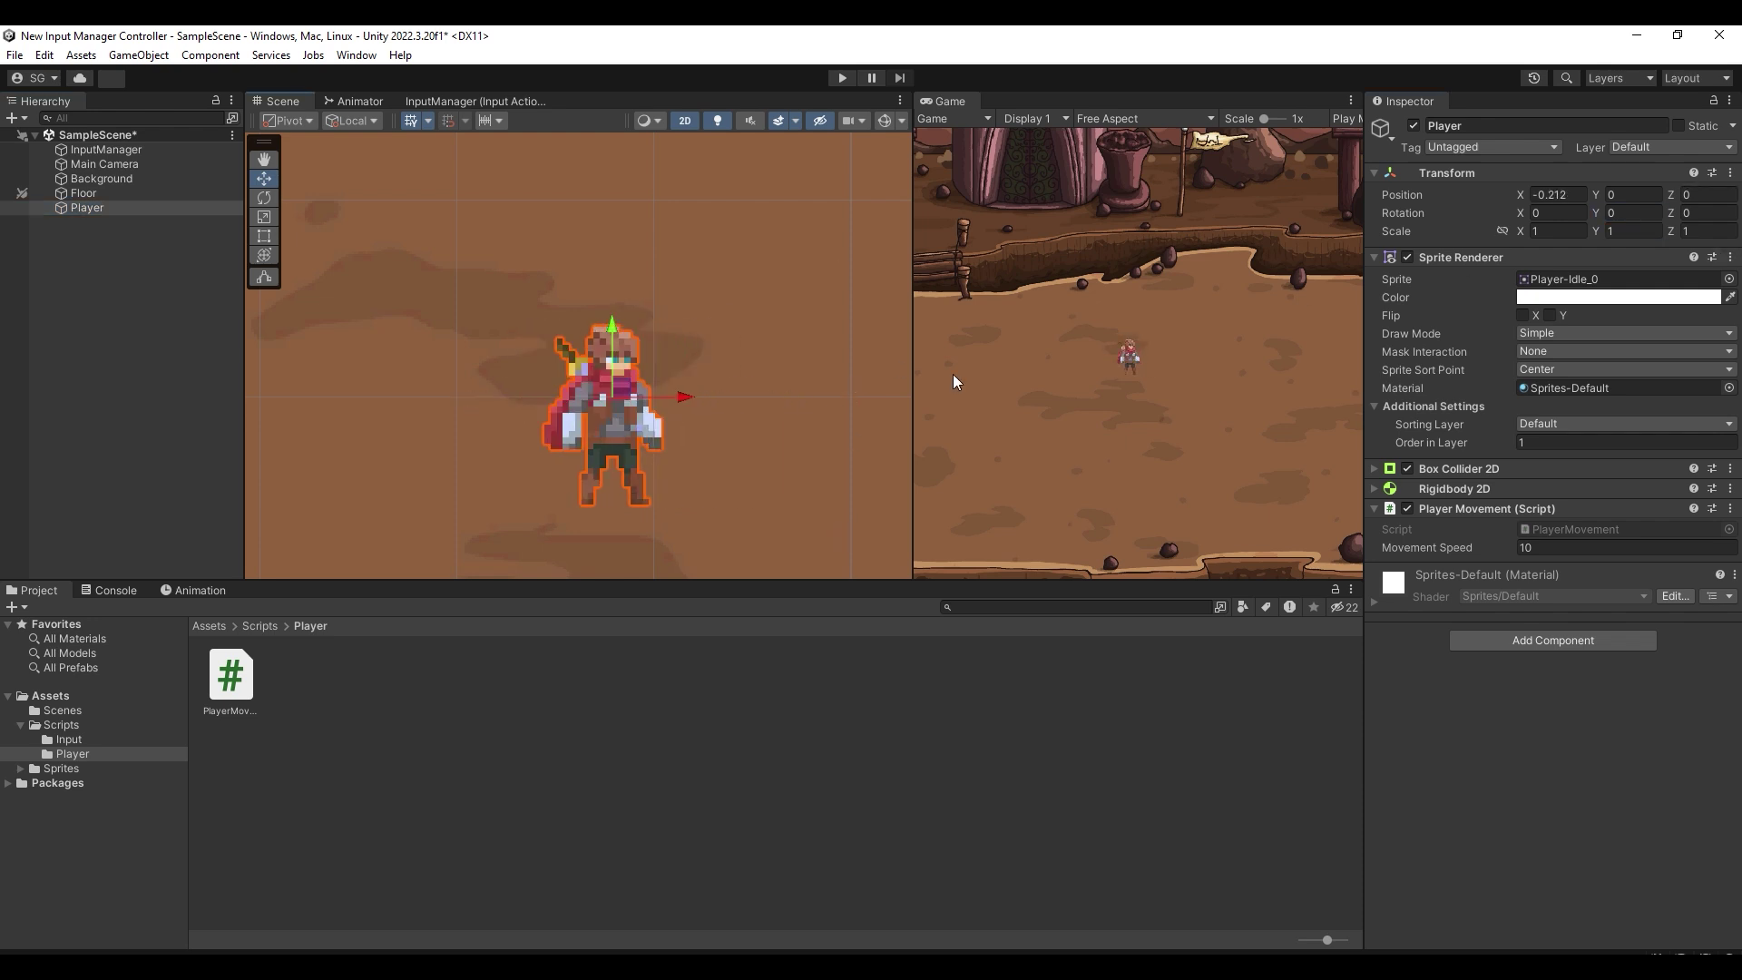
key("alt+Tab")
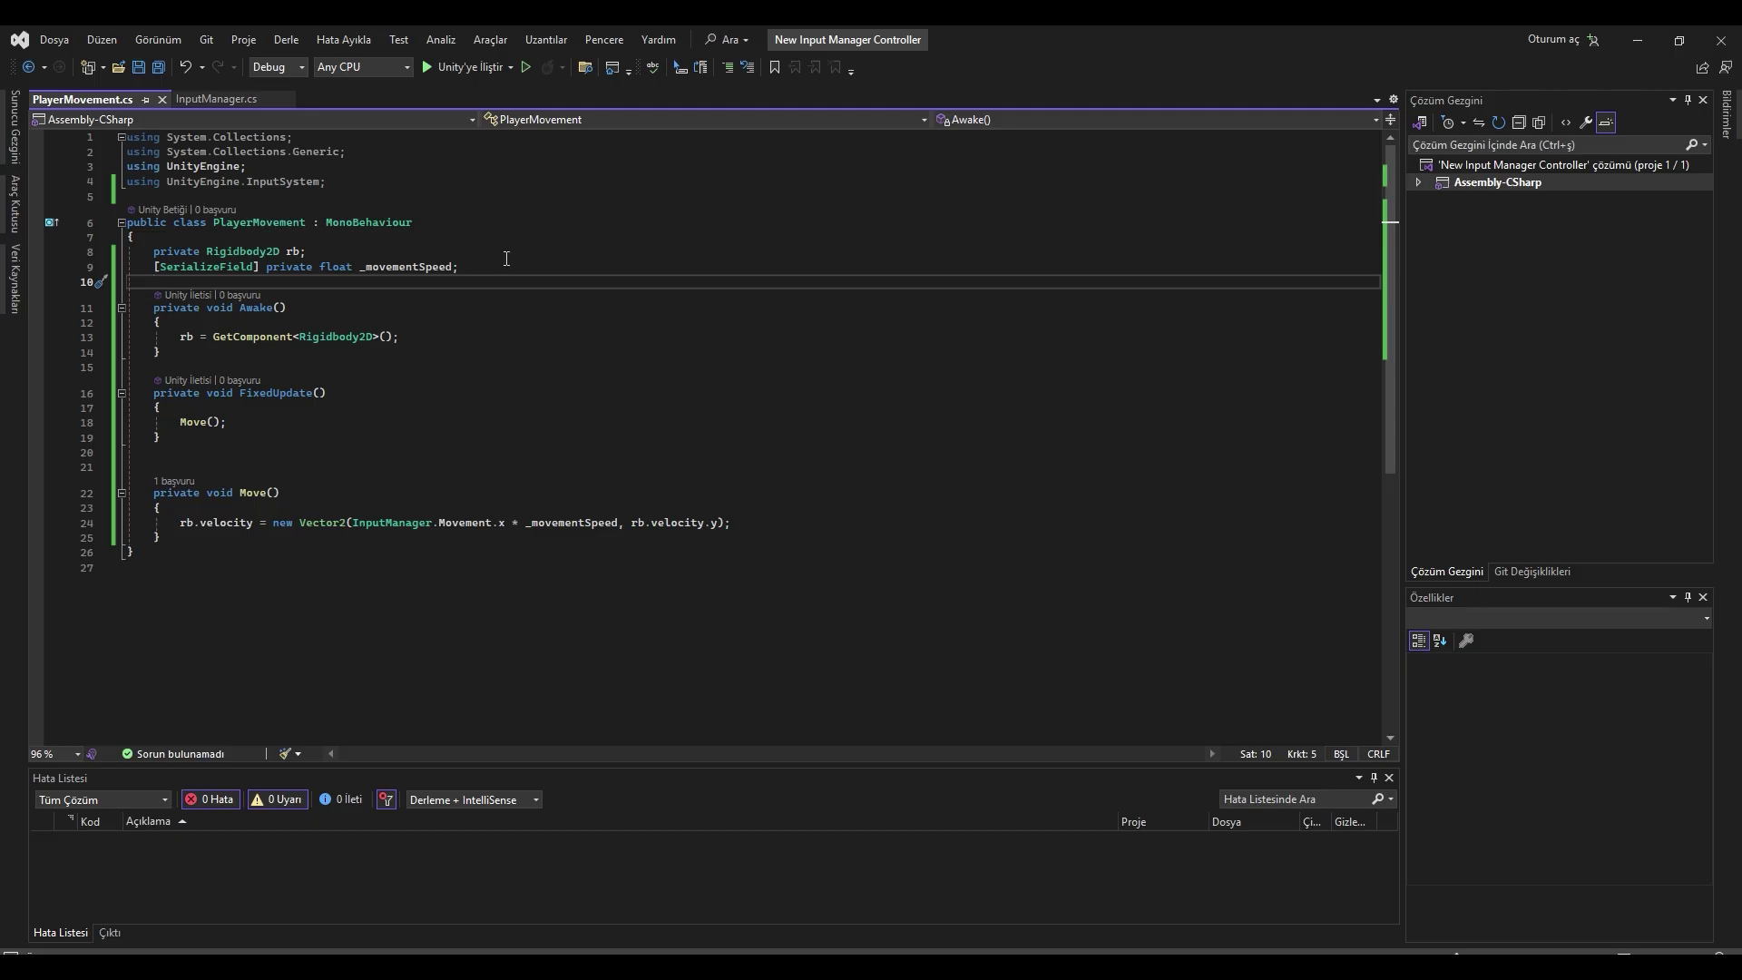
Declare private bool _isFacingRight and set it to true in Awake.
key("Return")
key("Return")
key("Up")
key("Up")
type("private bool _is")
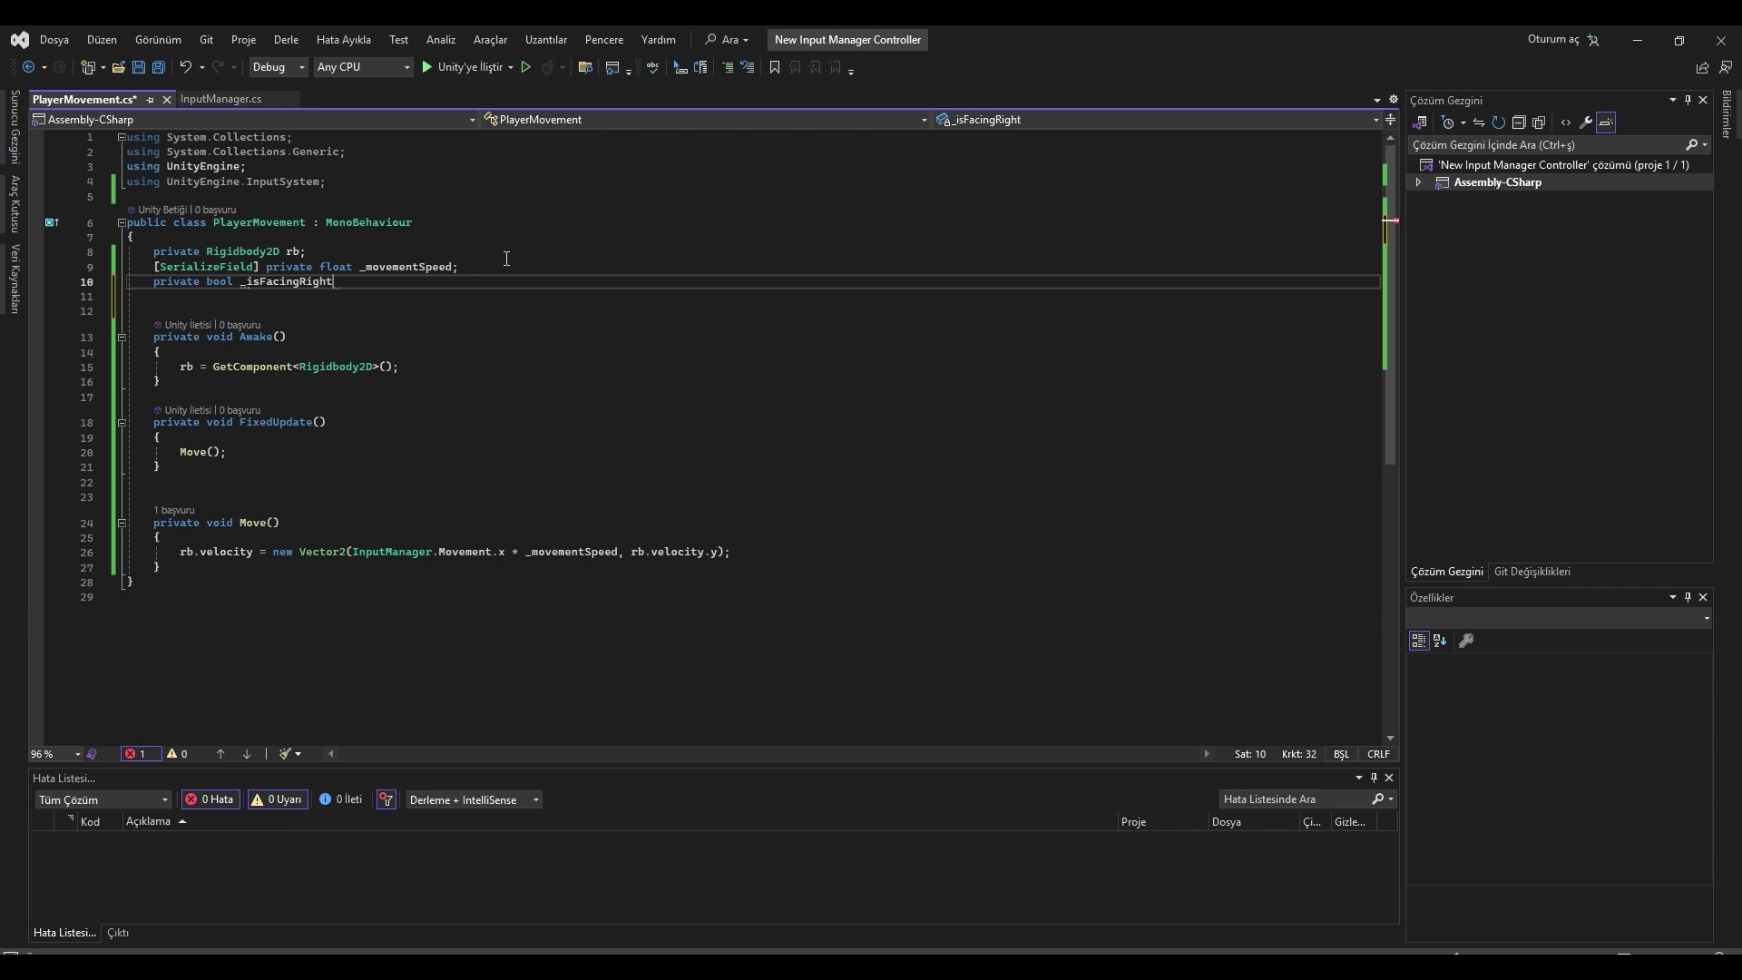
left_click(482, 358)
key("Return")
type("_is")
key("Tab")
type("= true;")
key("Down")
key("Down")
key("Down")
Add TurnCheck() with an if test on _isFacingRight and InputManager.Movement.x.
key("Return")
key("Return")
key("Return")
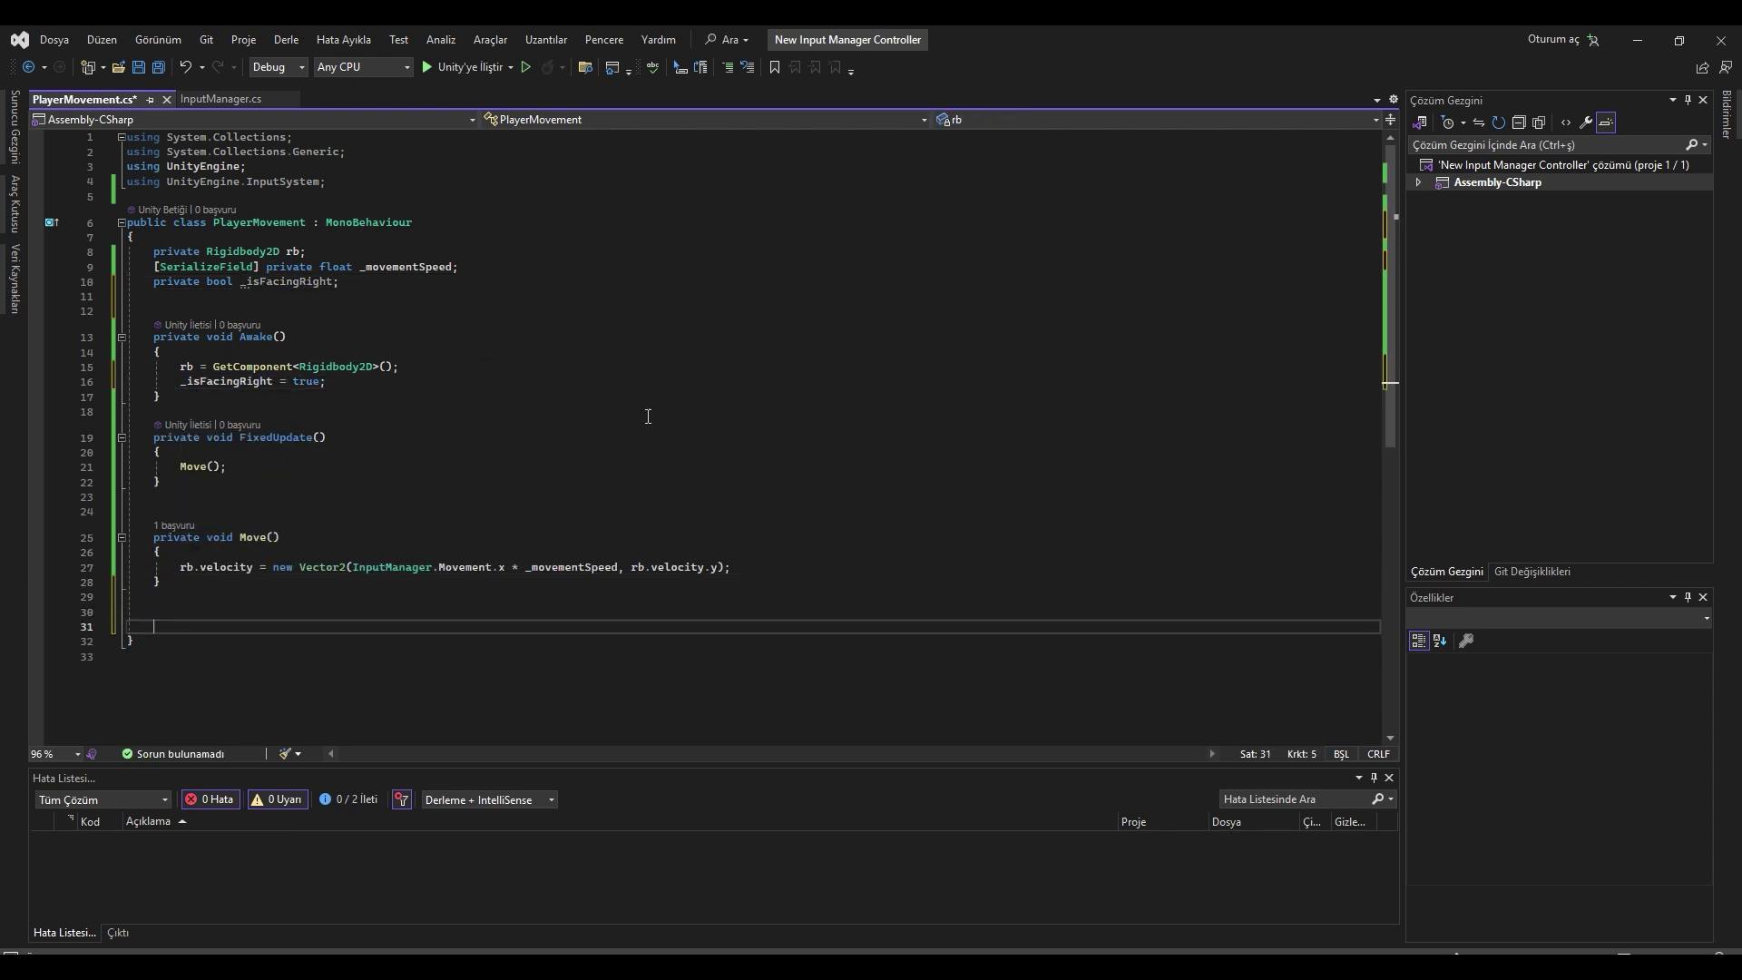
type("private void TurnCheck")
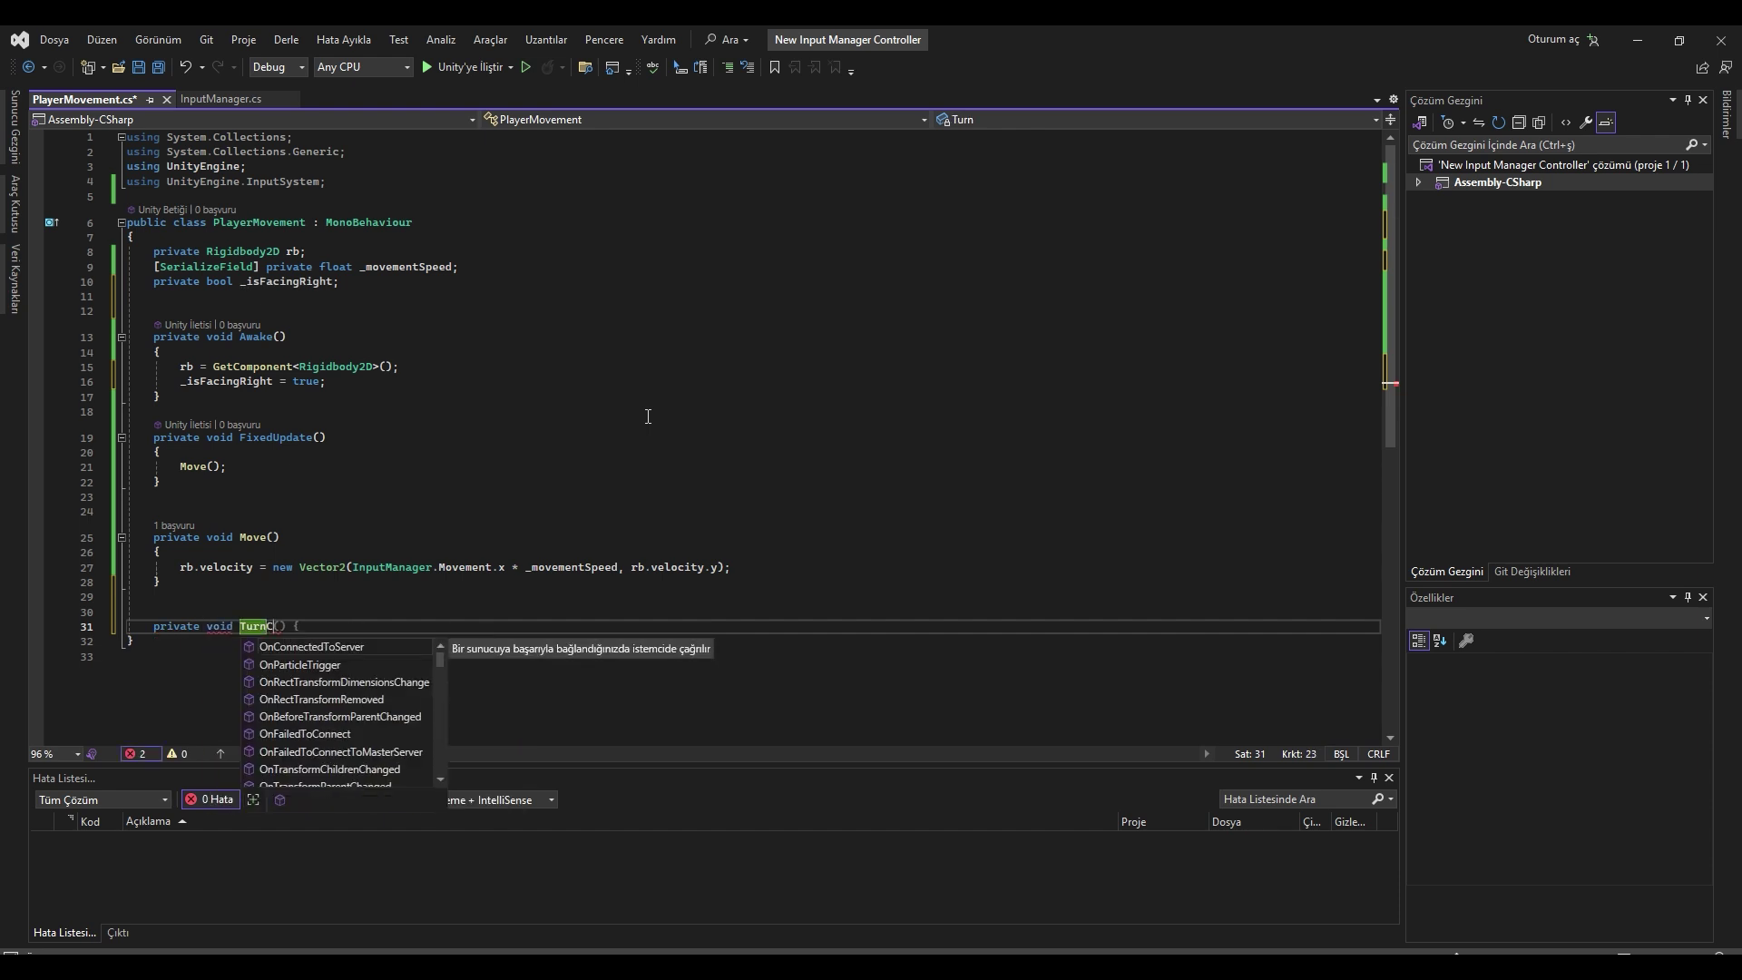
type("()")
key("Return")
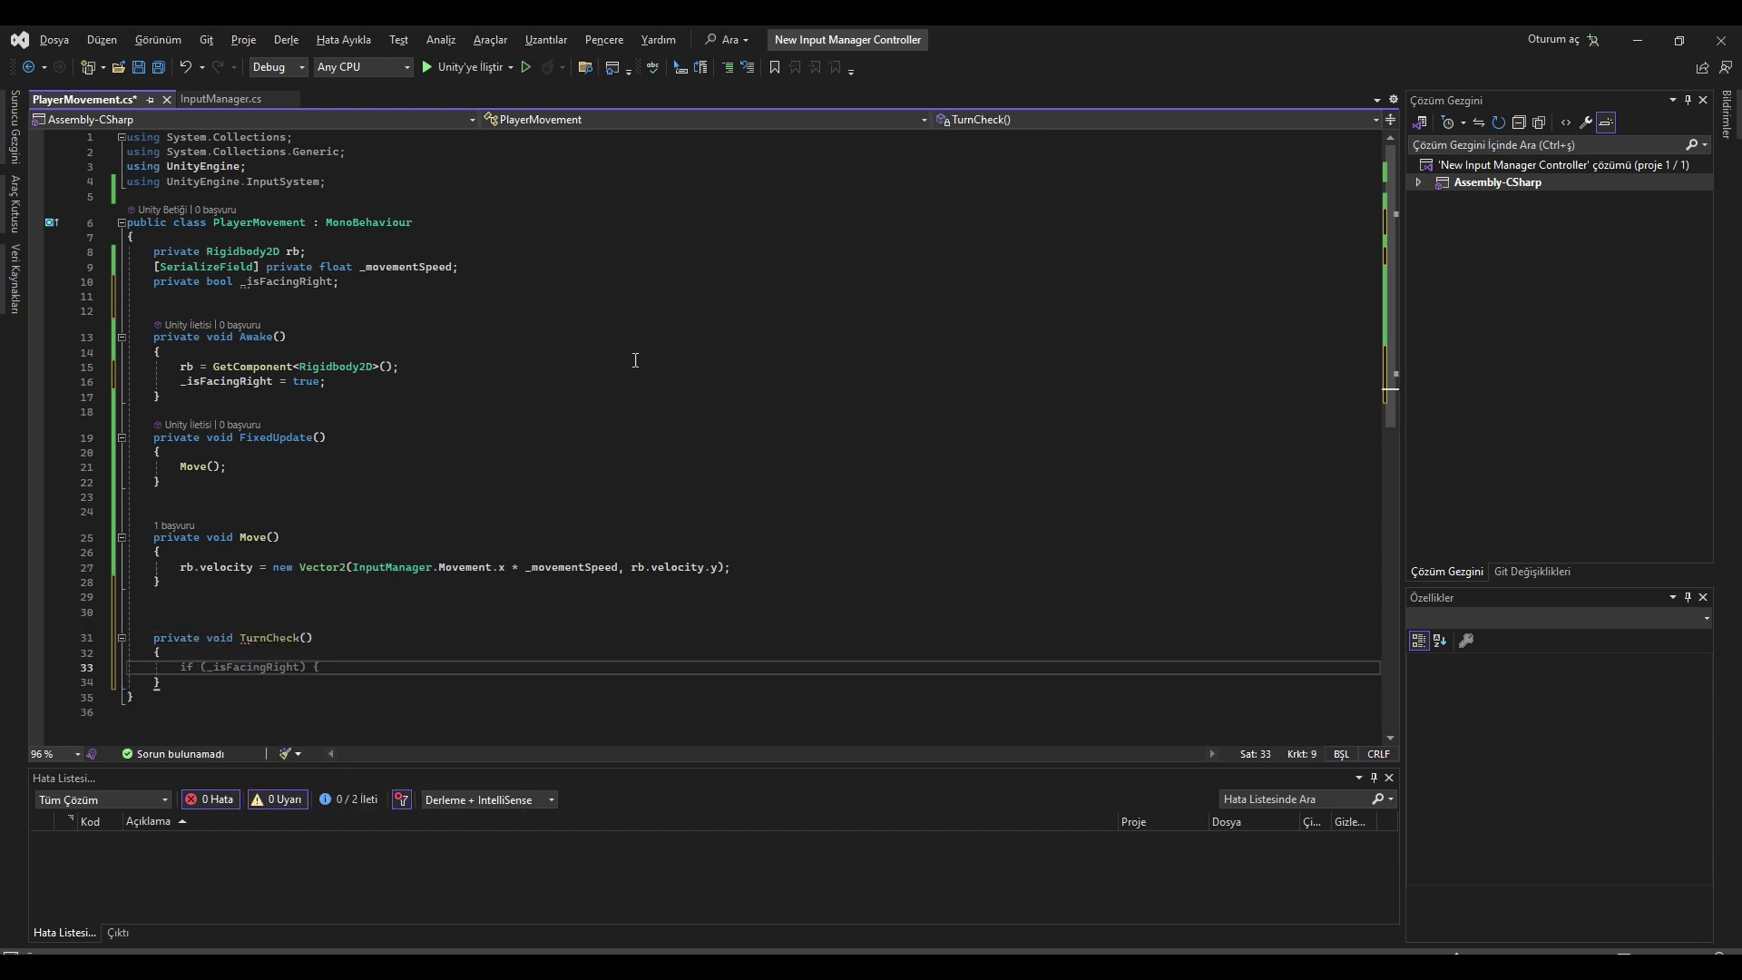
scroll(624, 384, "down", 4)
type("if")
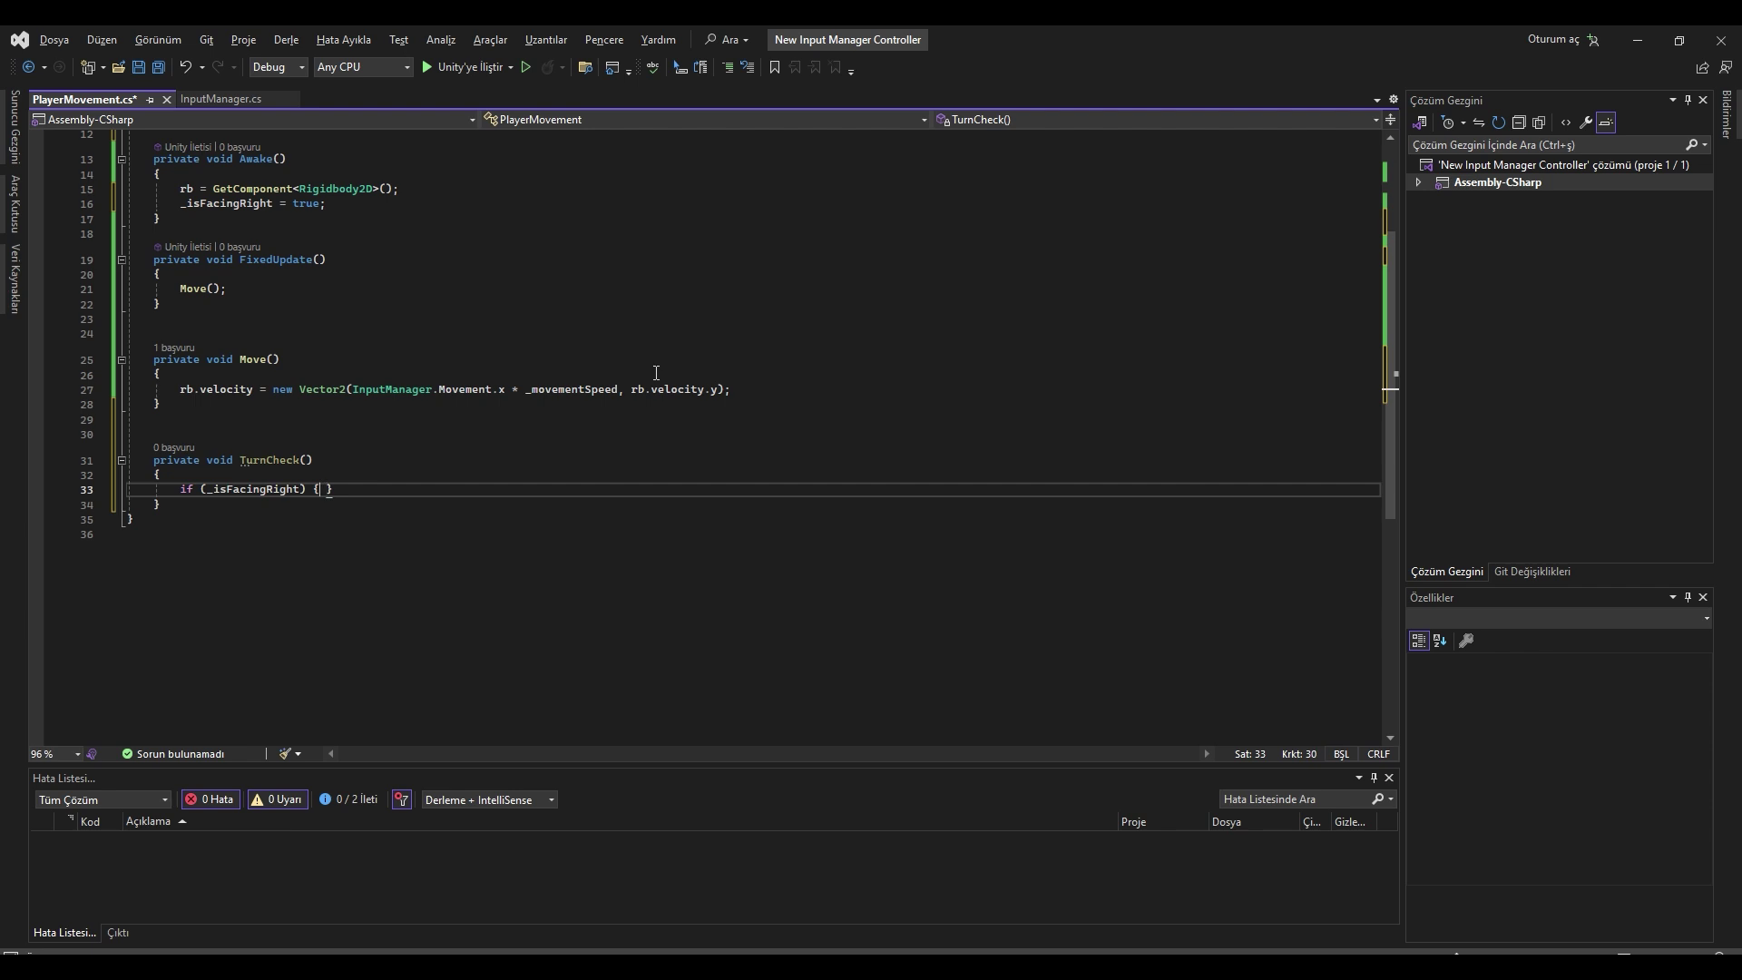
type(" (_isFacingRight && InputMana")
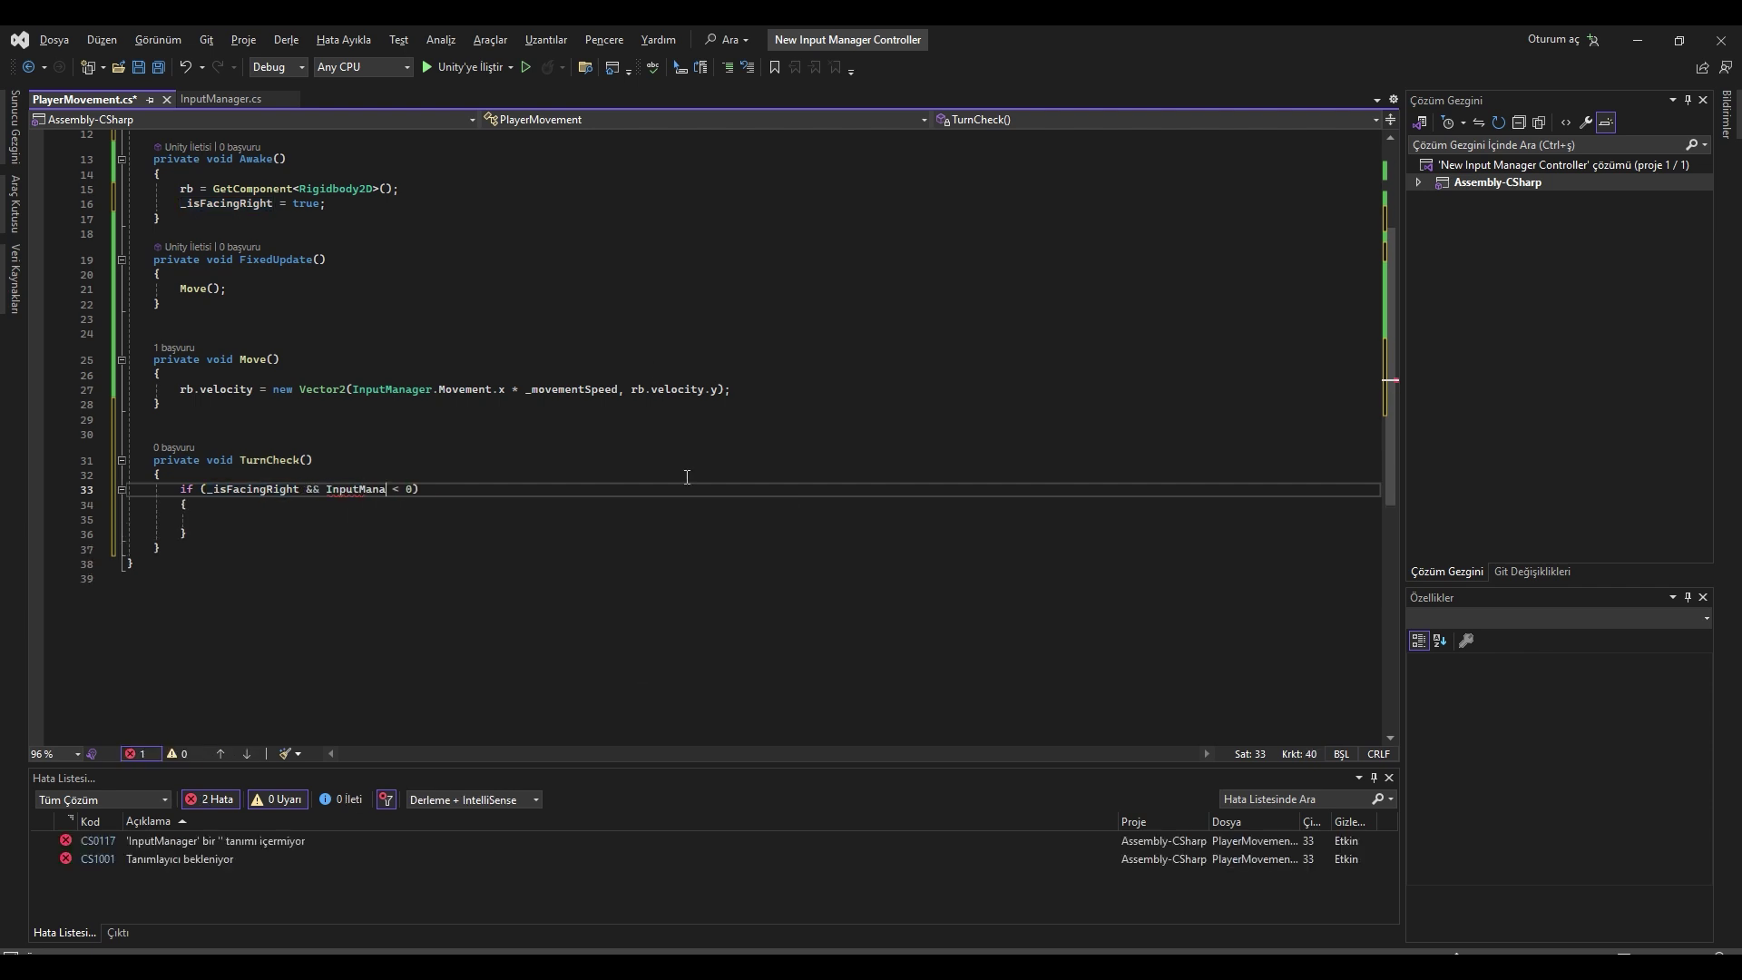
type("ger.Movement.x")
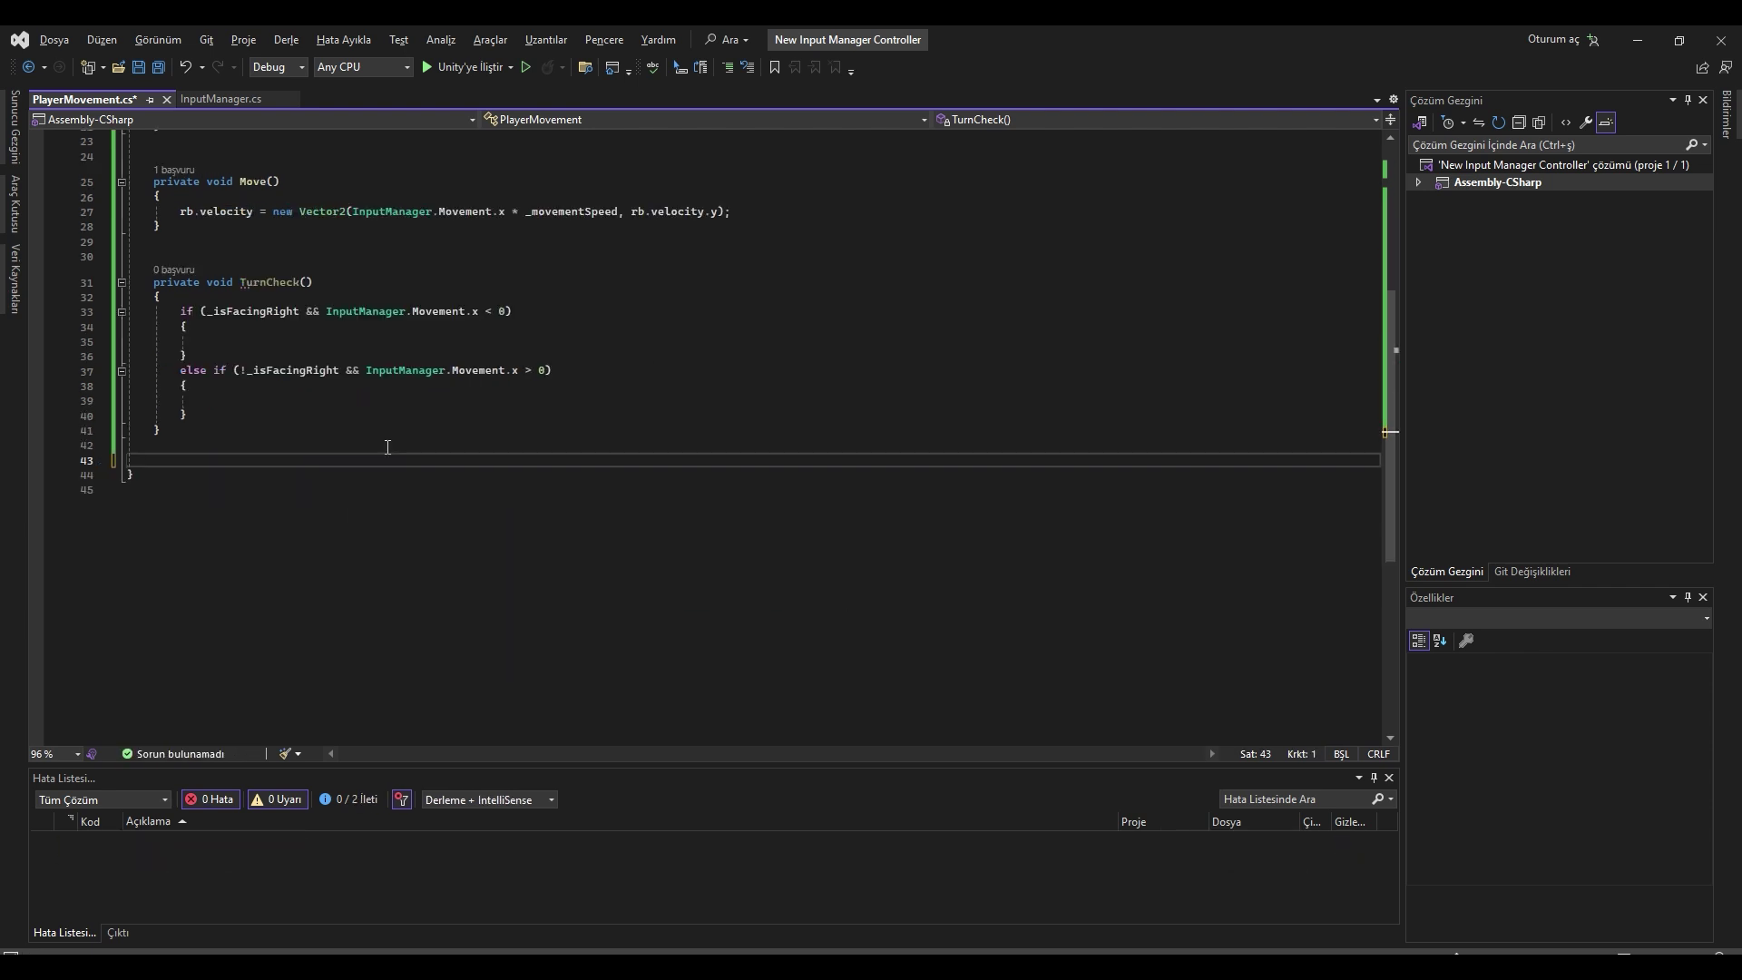
left_click(301, 341)
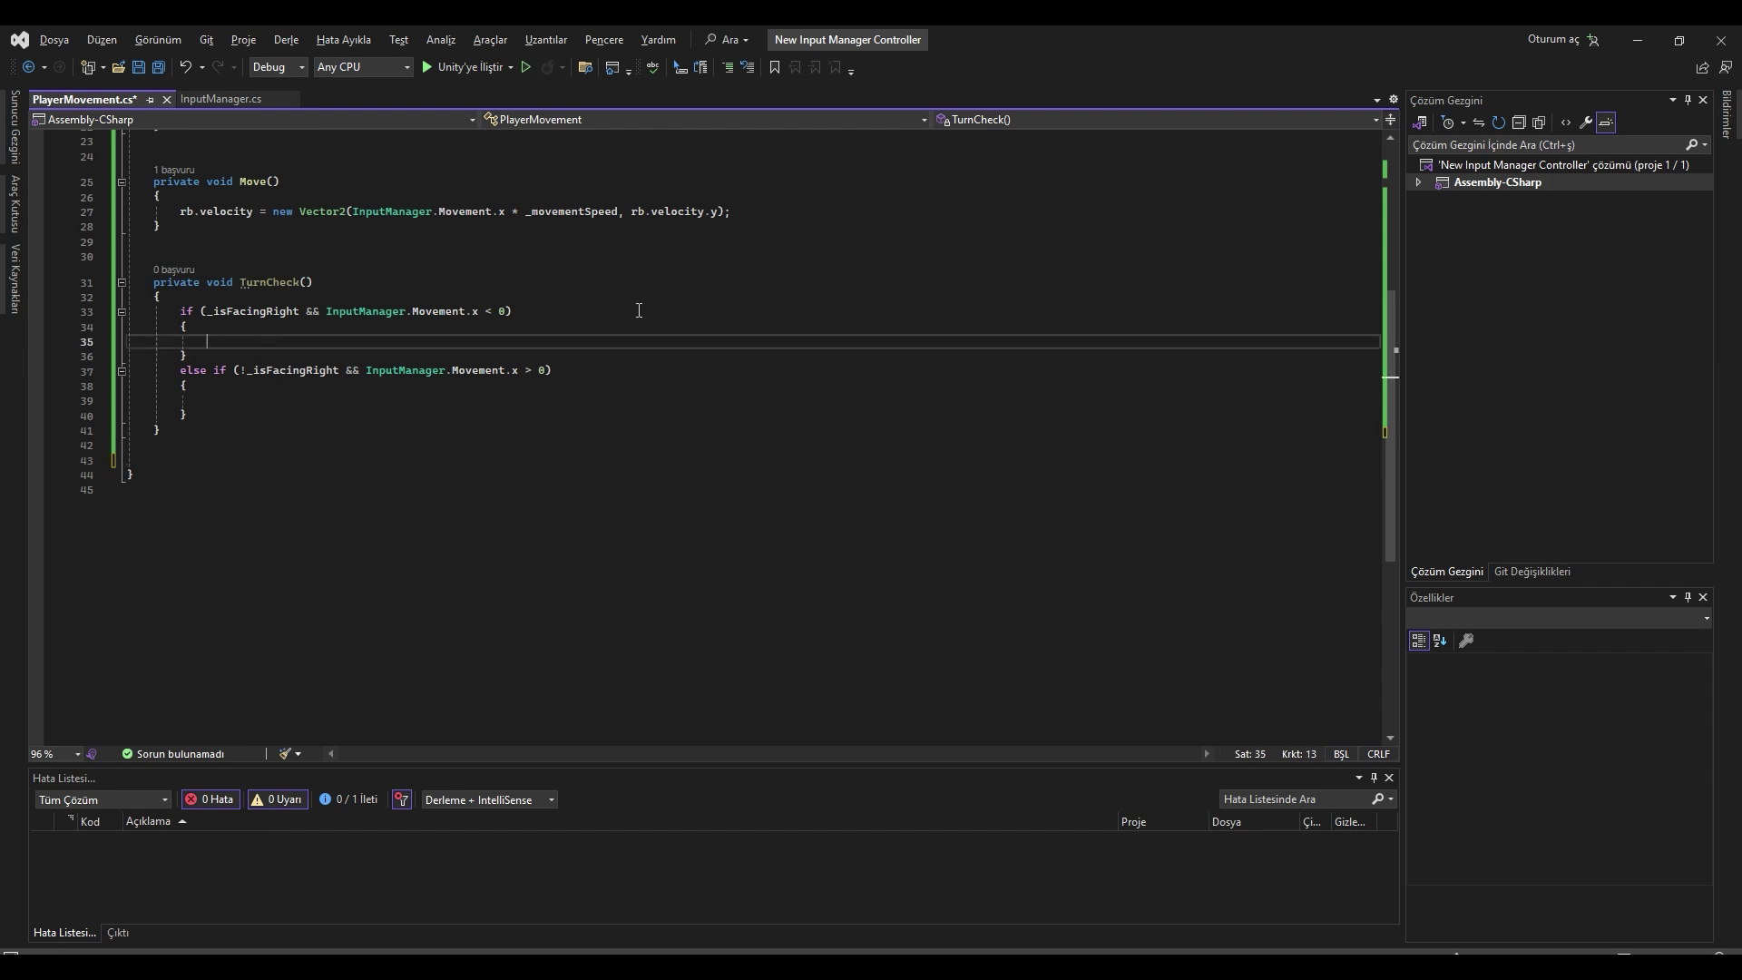
type("//turn")
Write Turn(bool turnRight) whose turnRight branch sets _isFacingRight true and rotates by -180f on Y.
left_click(306, 409)
left_click(315, 459)
type("private void Turn(bool turnRight")
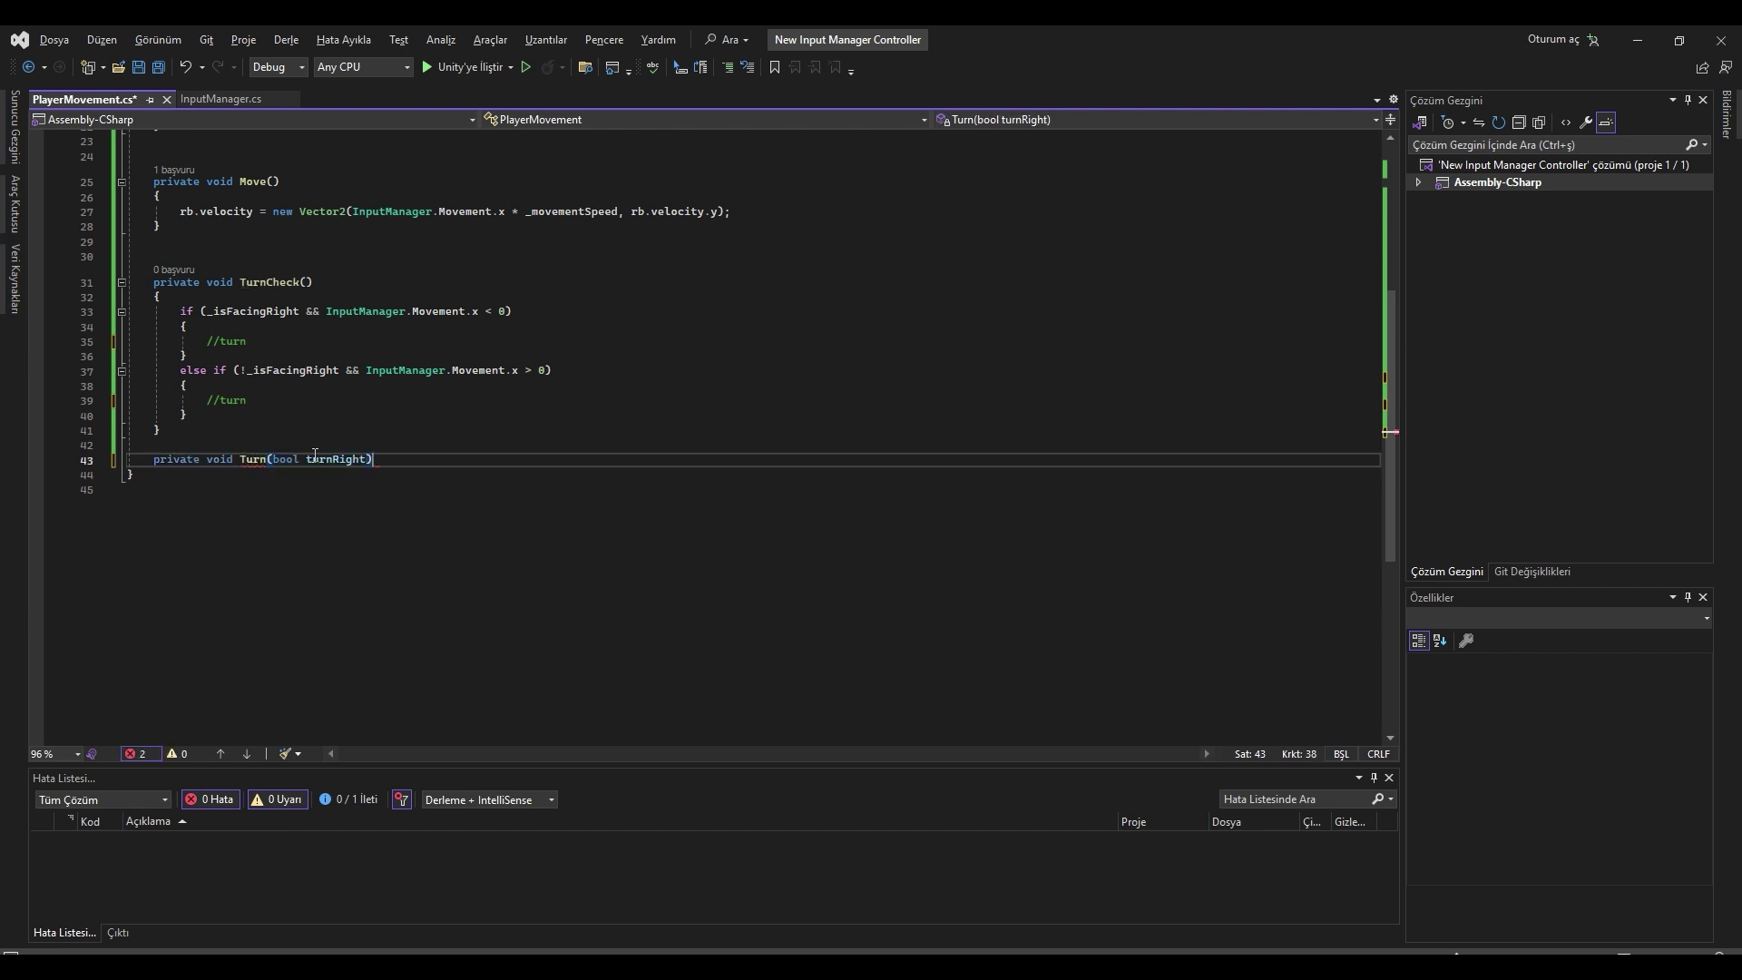
type("{")
key("Return")
type("if")
key("Tab")
key("Tab")
type("turnRight")
key("Return")
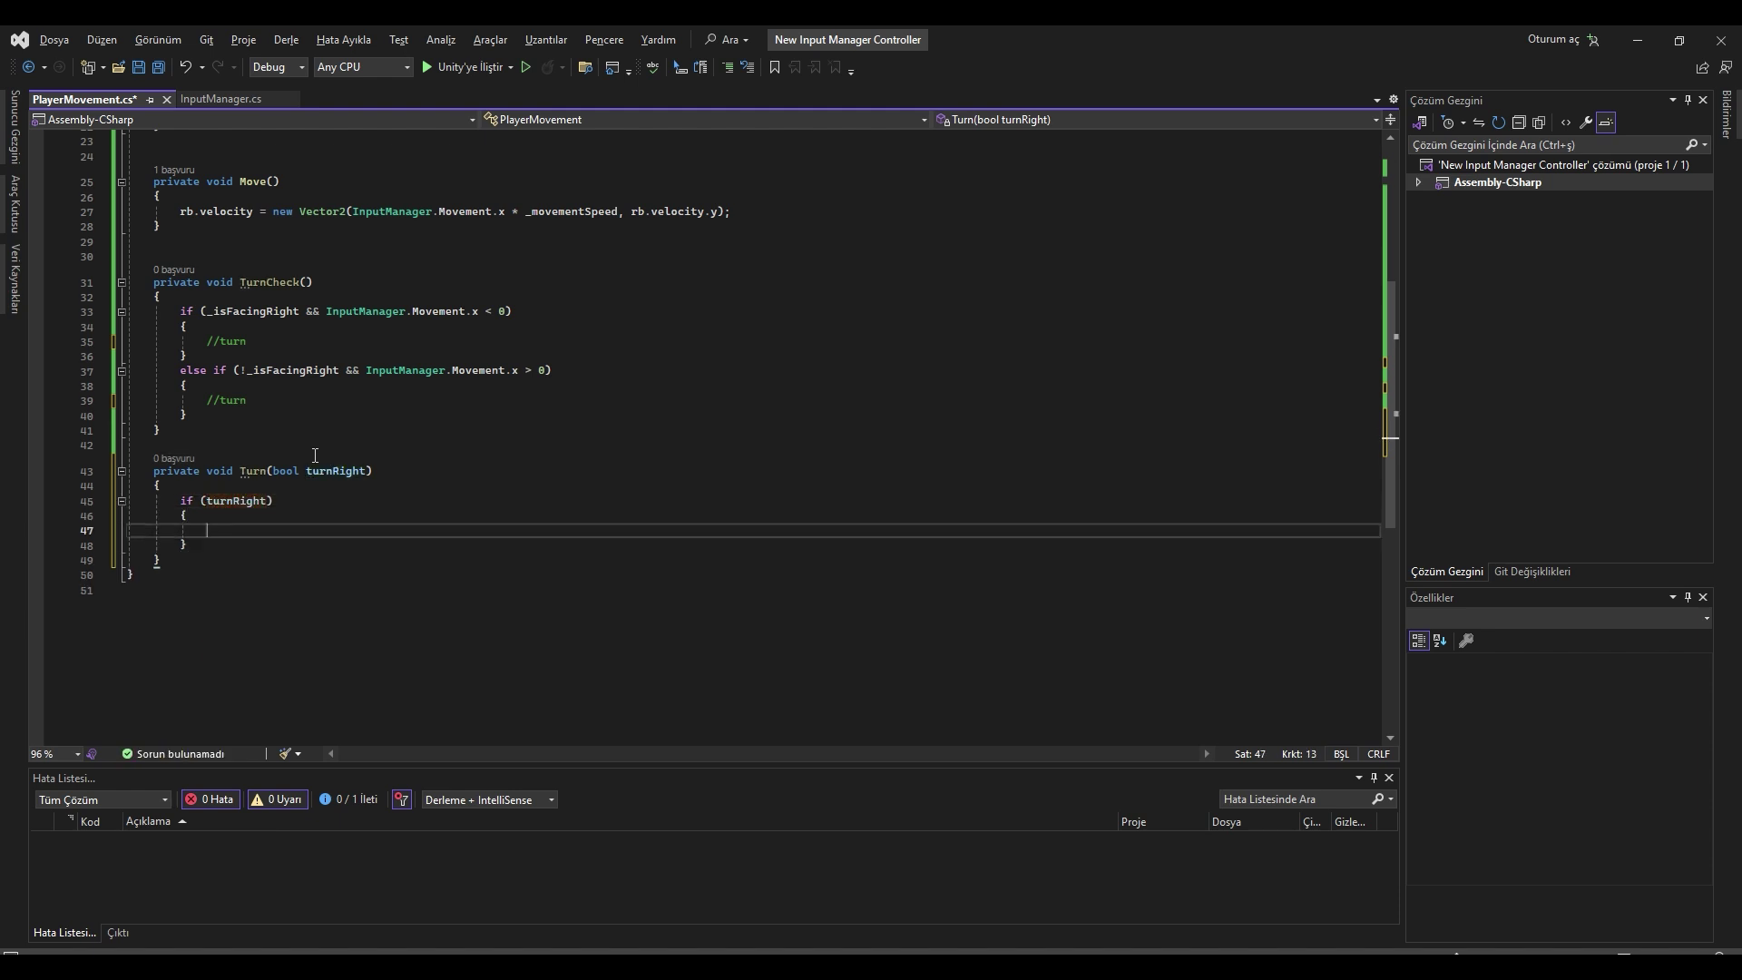
type("_isFacingRight = true;")
key("Return")
type("transform.Rotate")
key("Tab")
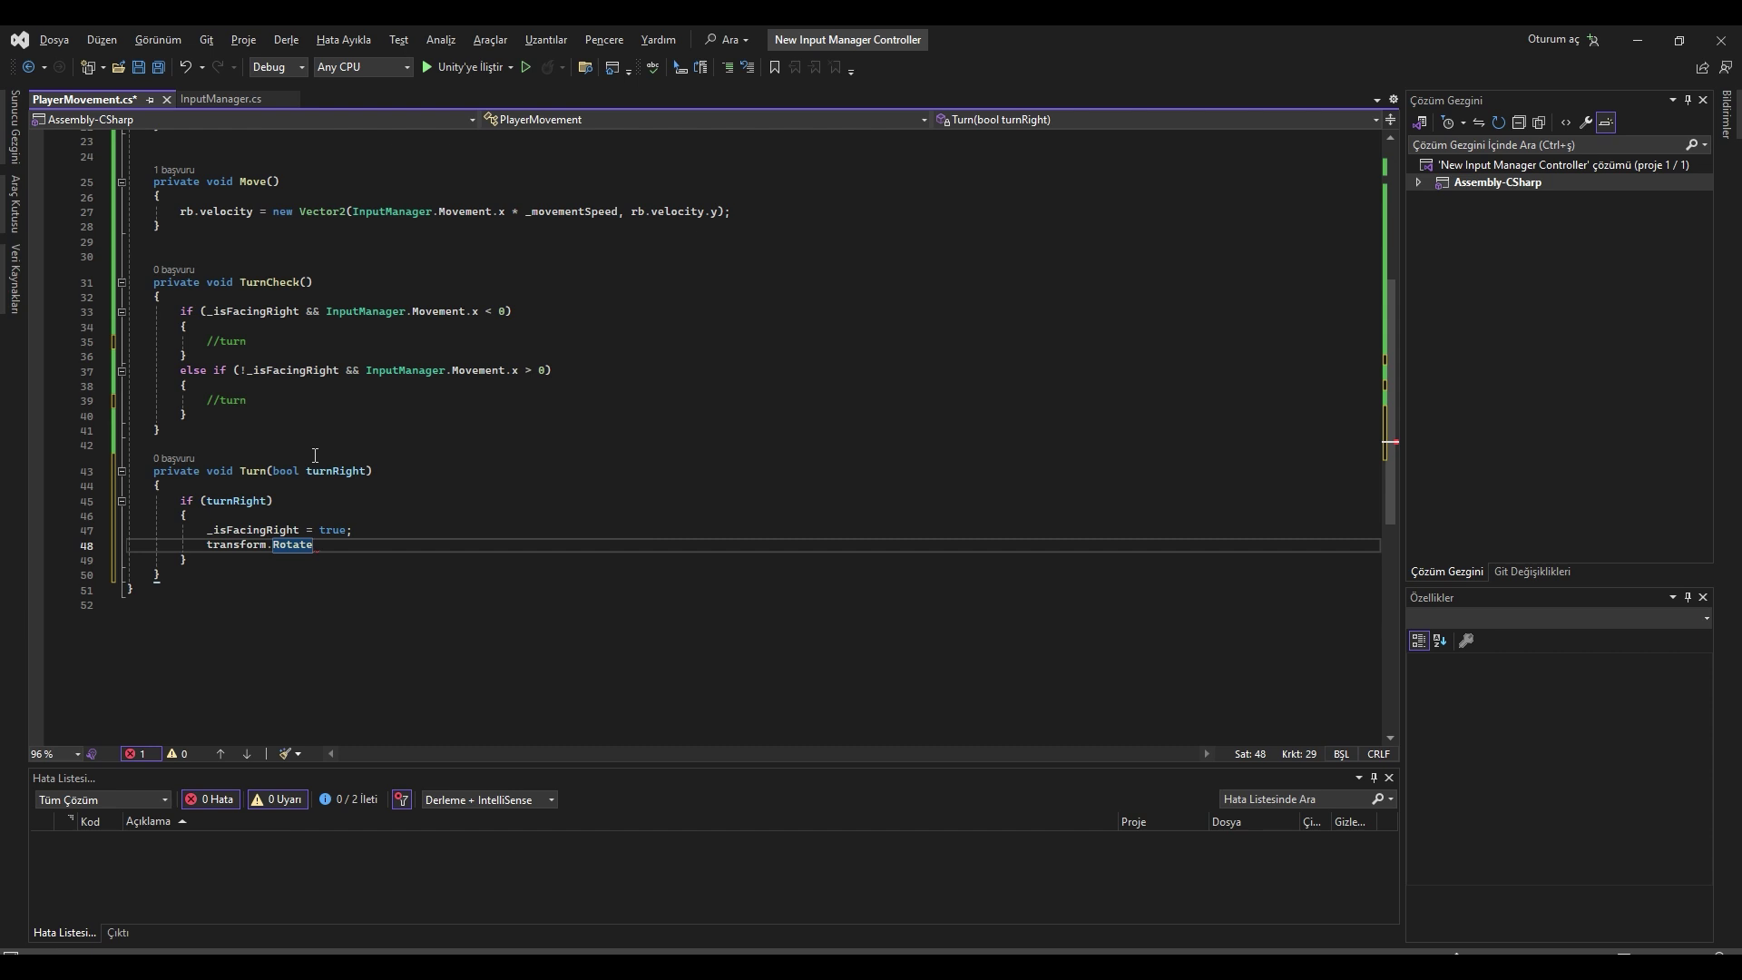
type("(0f, -180f, ")
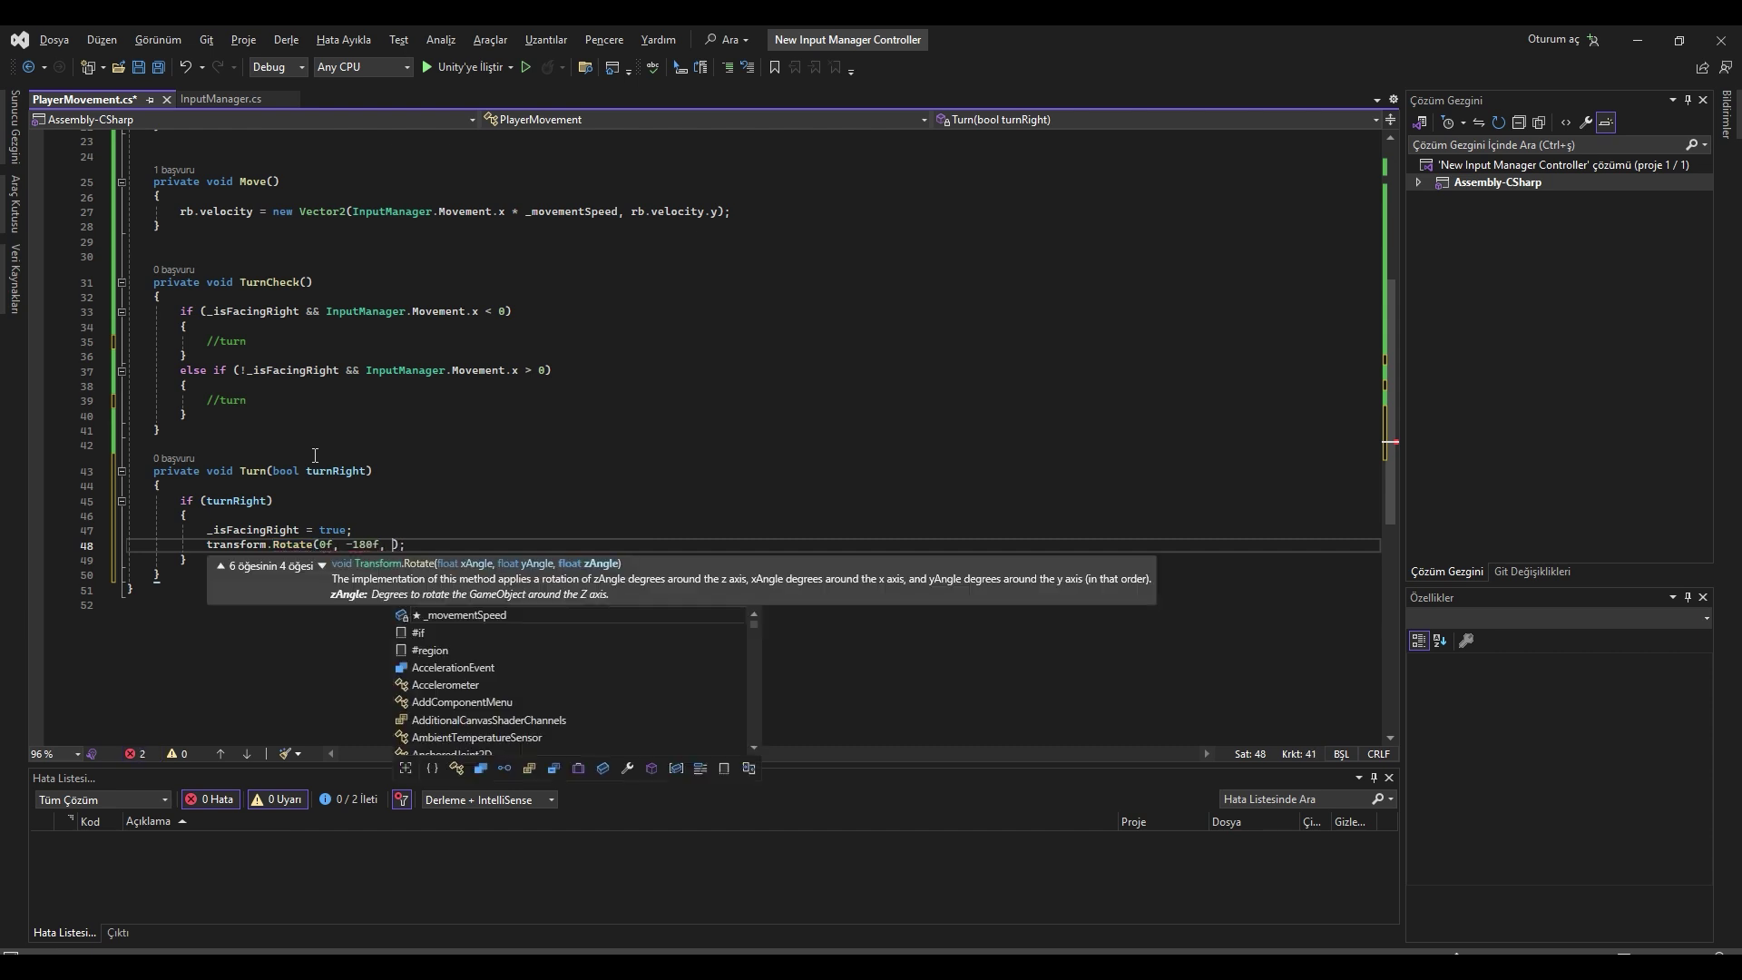
type("0f")
Add Turn's else branch setting _isFacingRight to false and rotating the player back.
key("Down")
key("Return")
type("else")
key("Return")
type("{")
key("Return")
type("_isFacingRight = fl")
key("BackSpace")
type("alse;")
key("Return")
type("transform.Rotate(0f,")
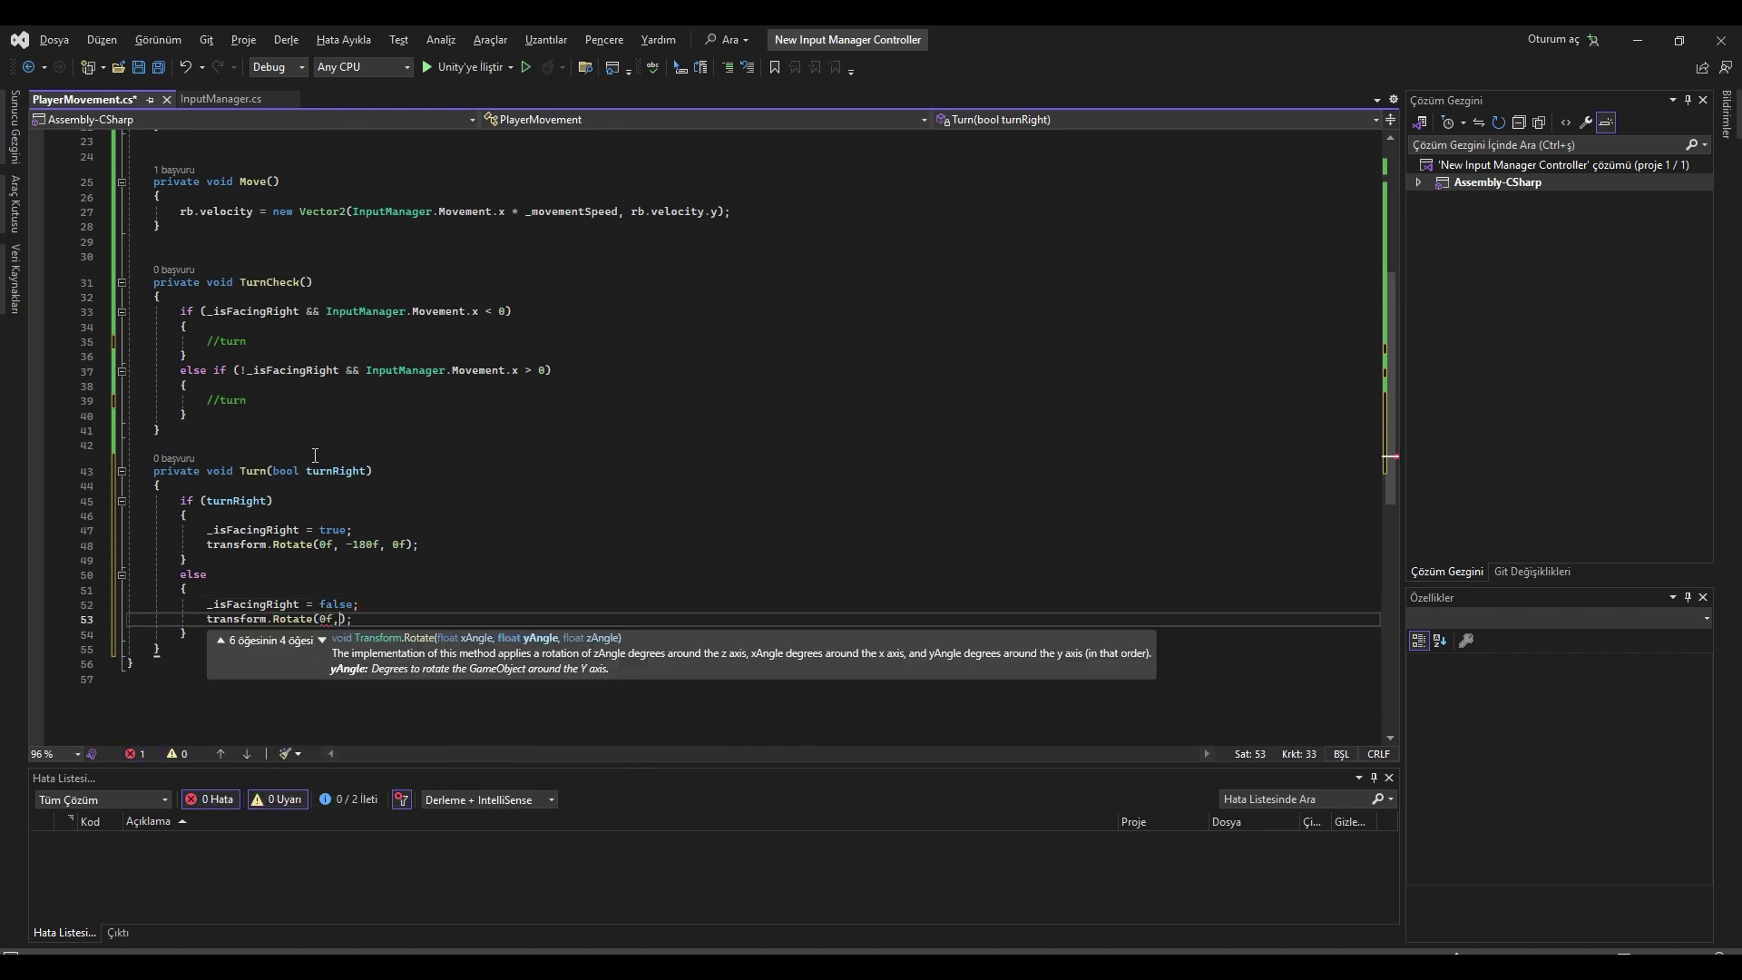
Call Turn(false) and Turn(true) in TurnCheck's two branches and save.
left_click(308, 356)
left_click(302, 342)
key("Return")
type("Turn()")
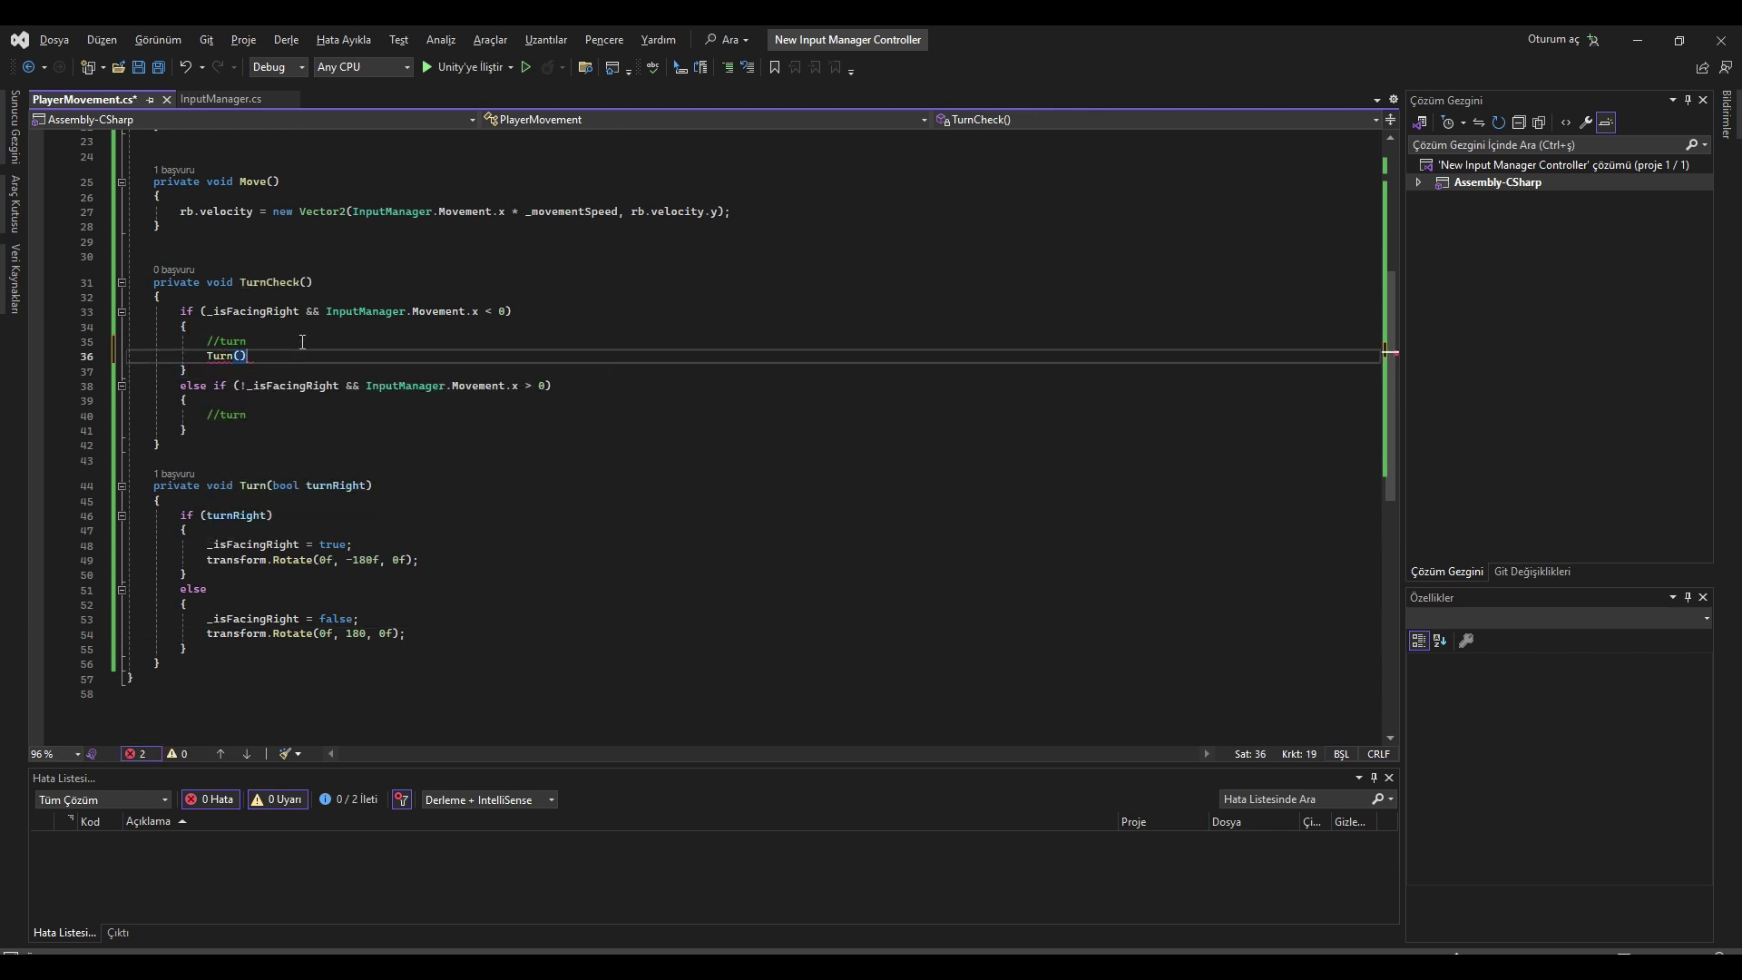
type("false")
left_click(313, 415)
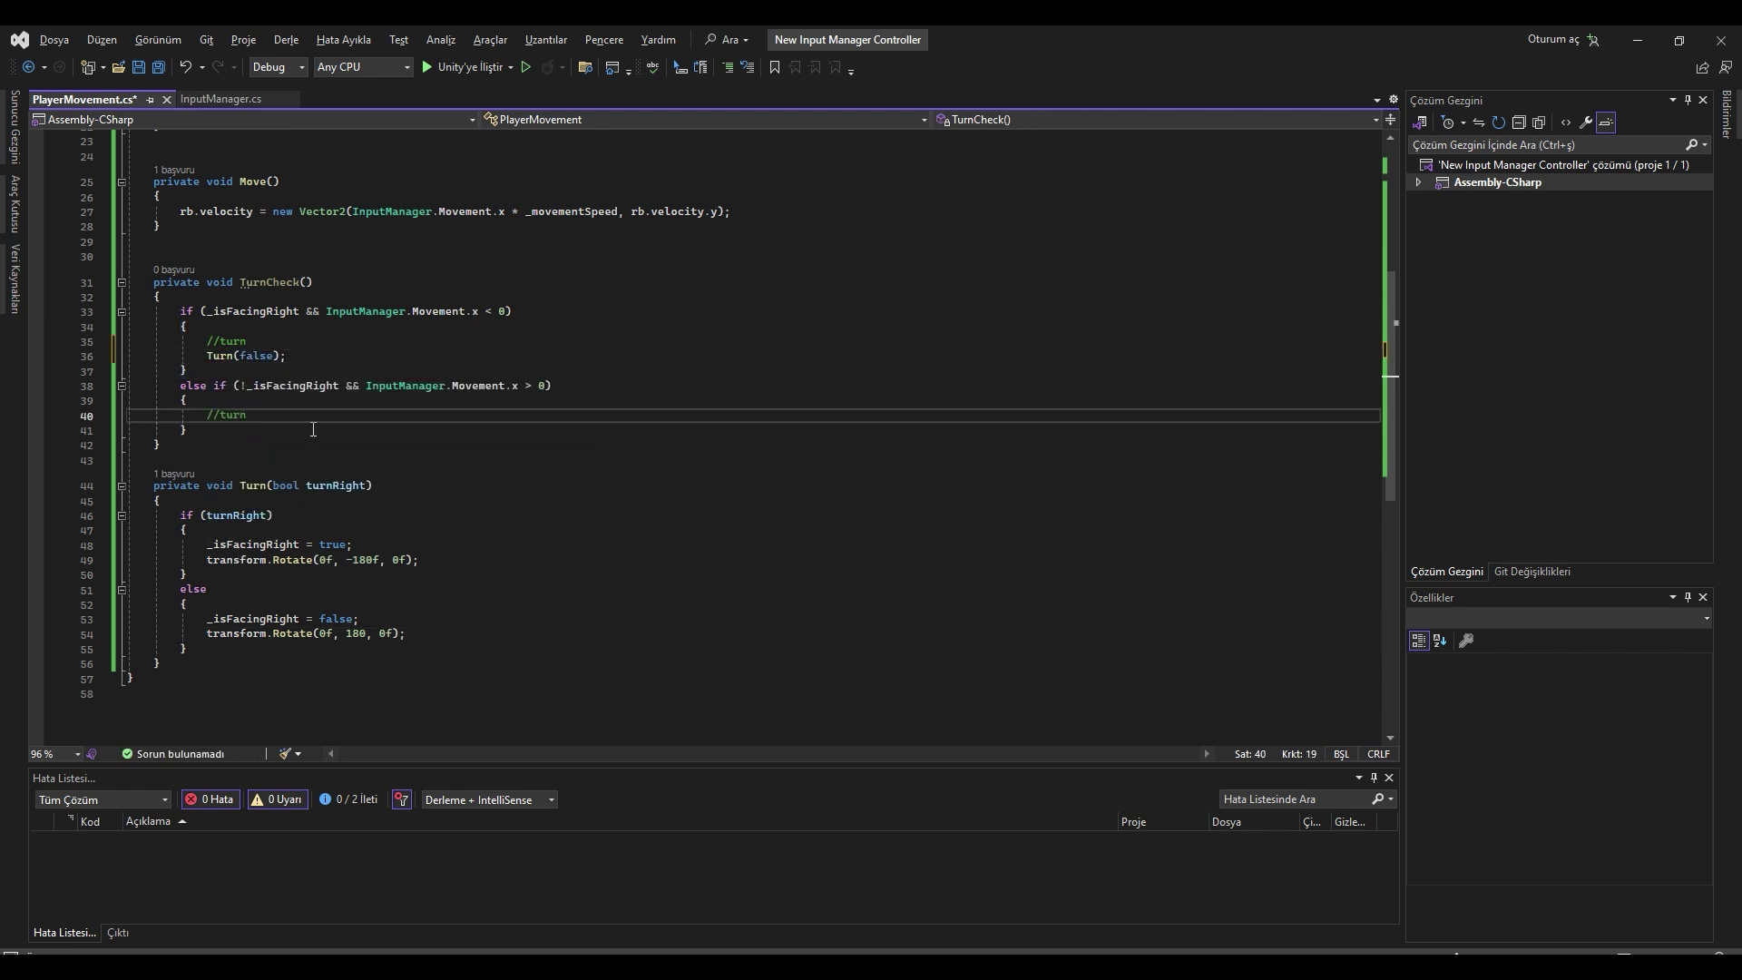
key("Return")
type("Turn(true);")
key("ctrl+s")
Call TurnCheck() at the top of Move and wrap the turning code in a collapsed #region.
scroll(677, 368, "up", 2)
scroll(678, 368, "up", 2)
left_click(678, 372)
key("Return")
type("TurnCheck();")
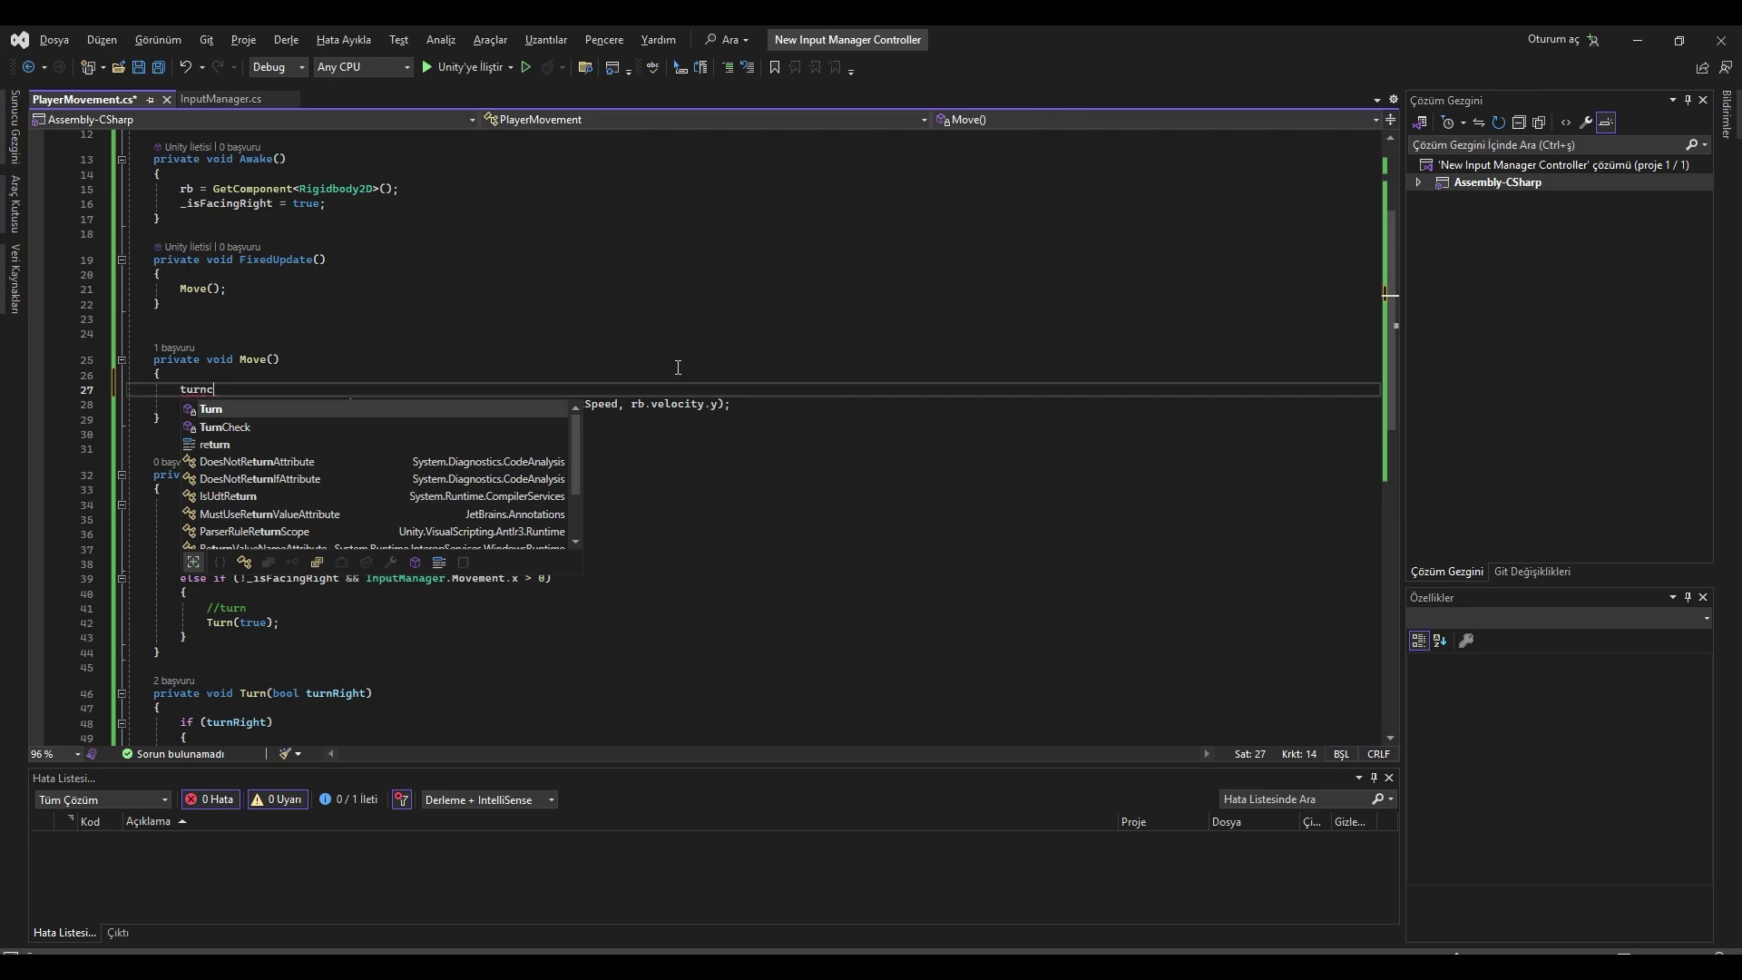
type("sadad")
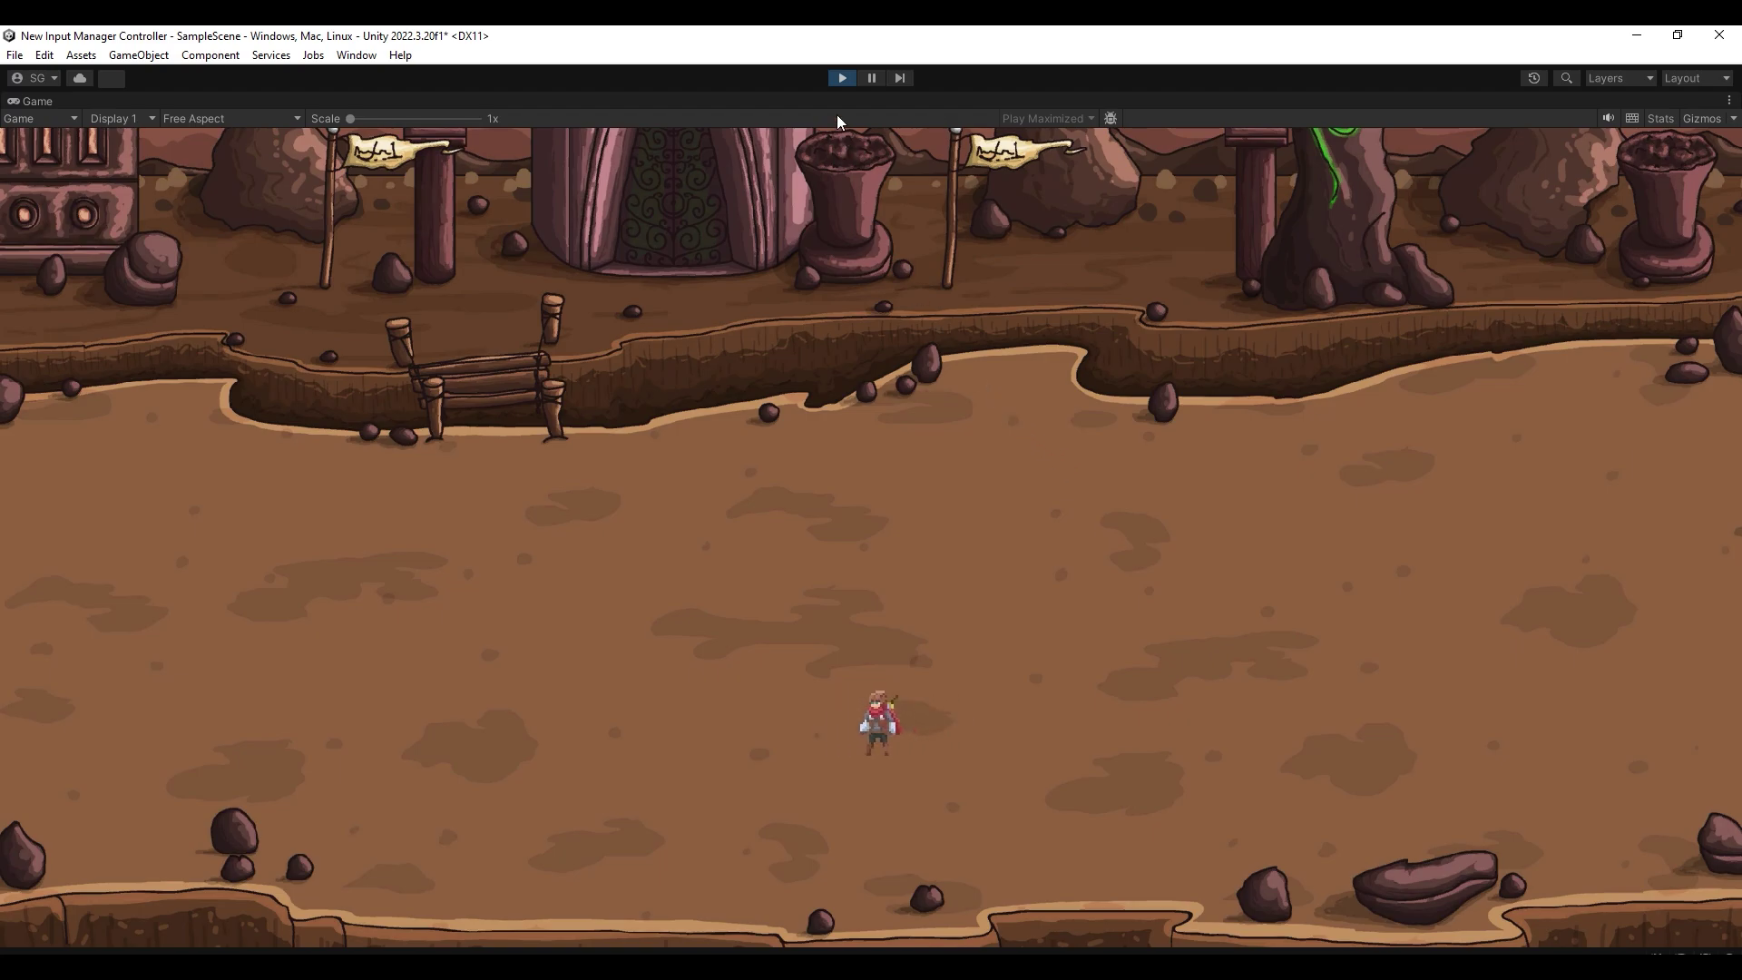
type("#region TurnChe")
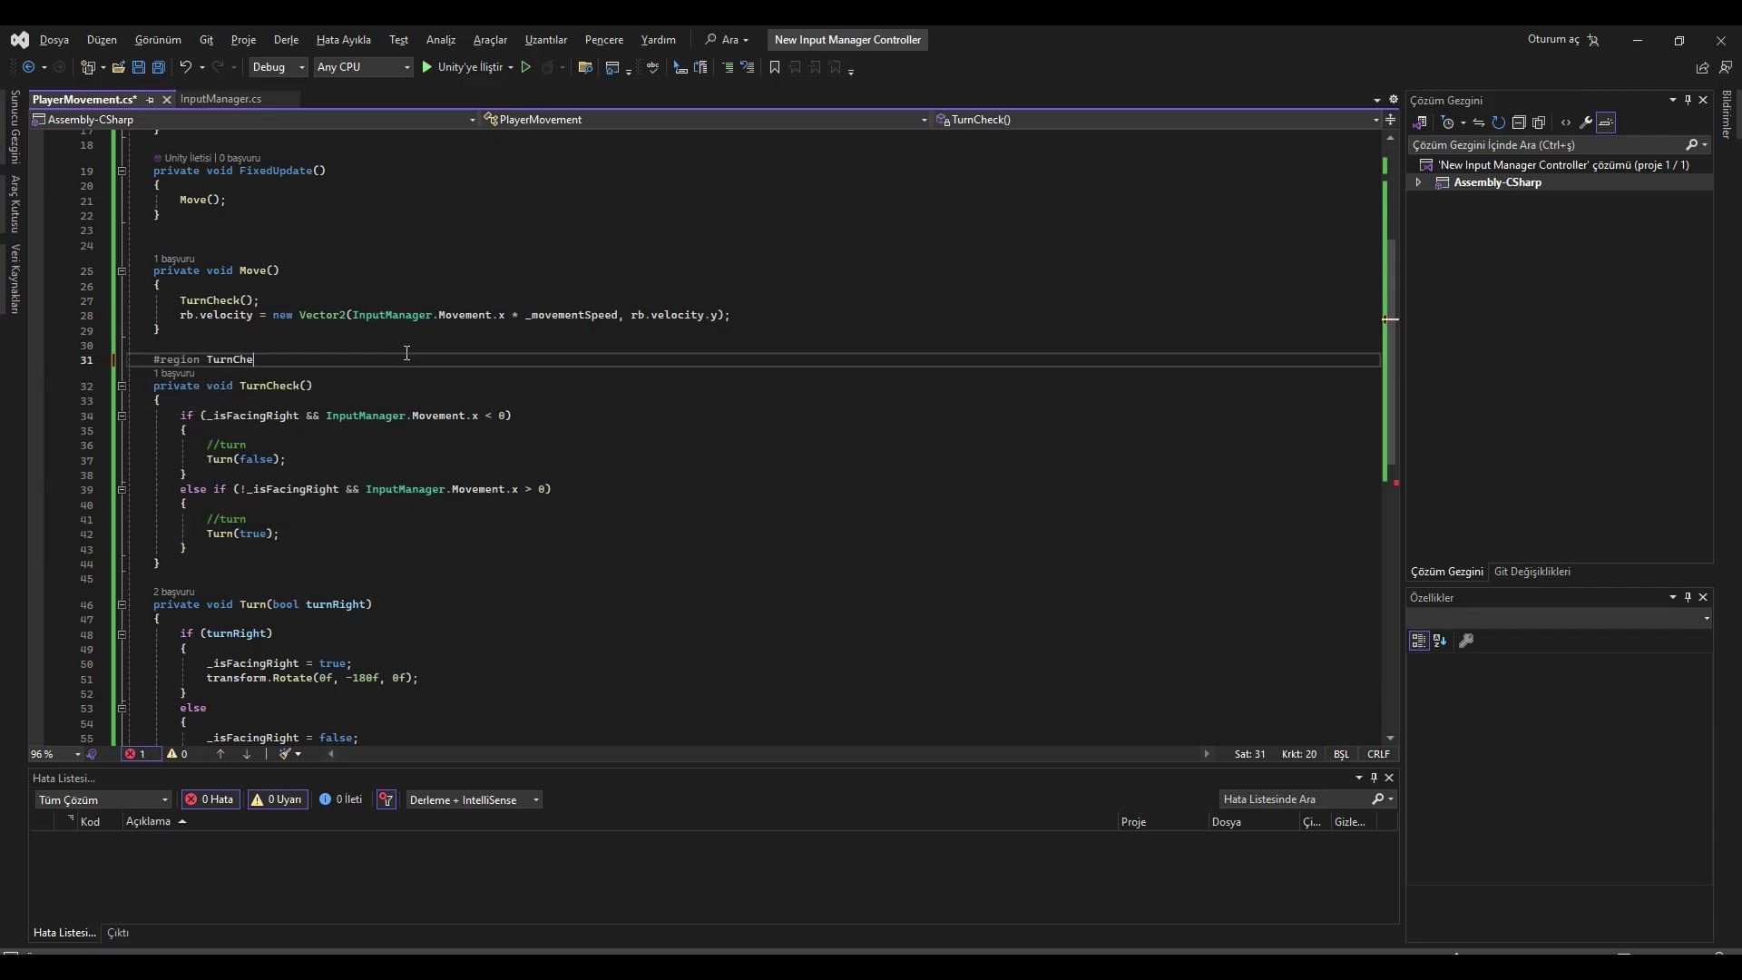
scroll(407, 353, "down", 5)
left_click(367, 558)
key("Return")
type("#e")
key("Tab")
scroll(428, 338, "up", 5)
key("ctrl+m")
key("ctrl+m")
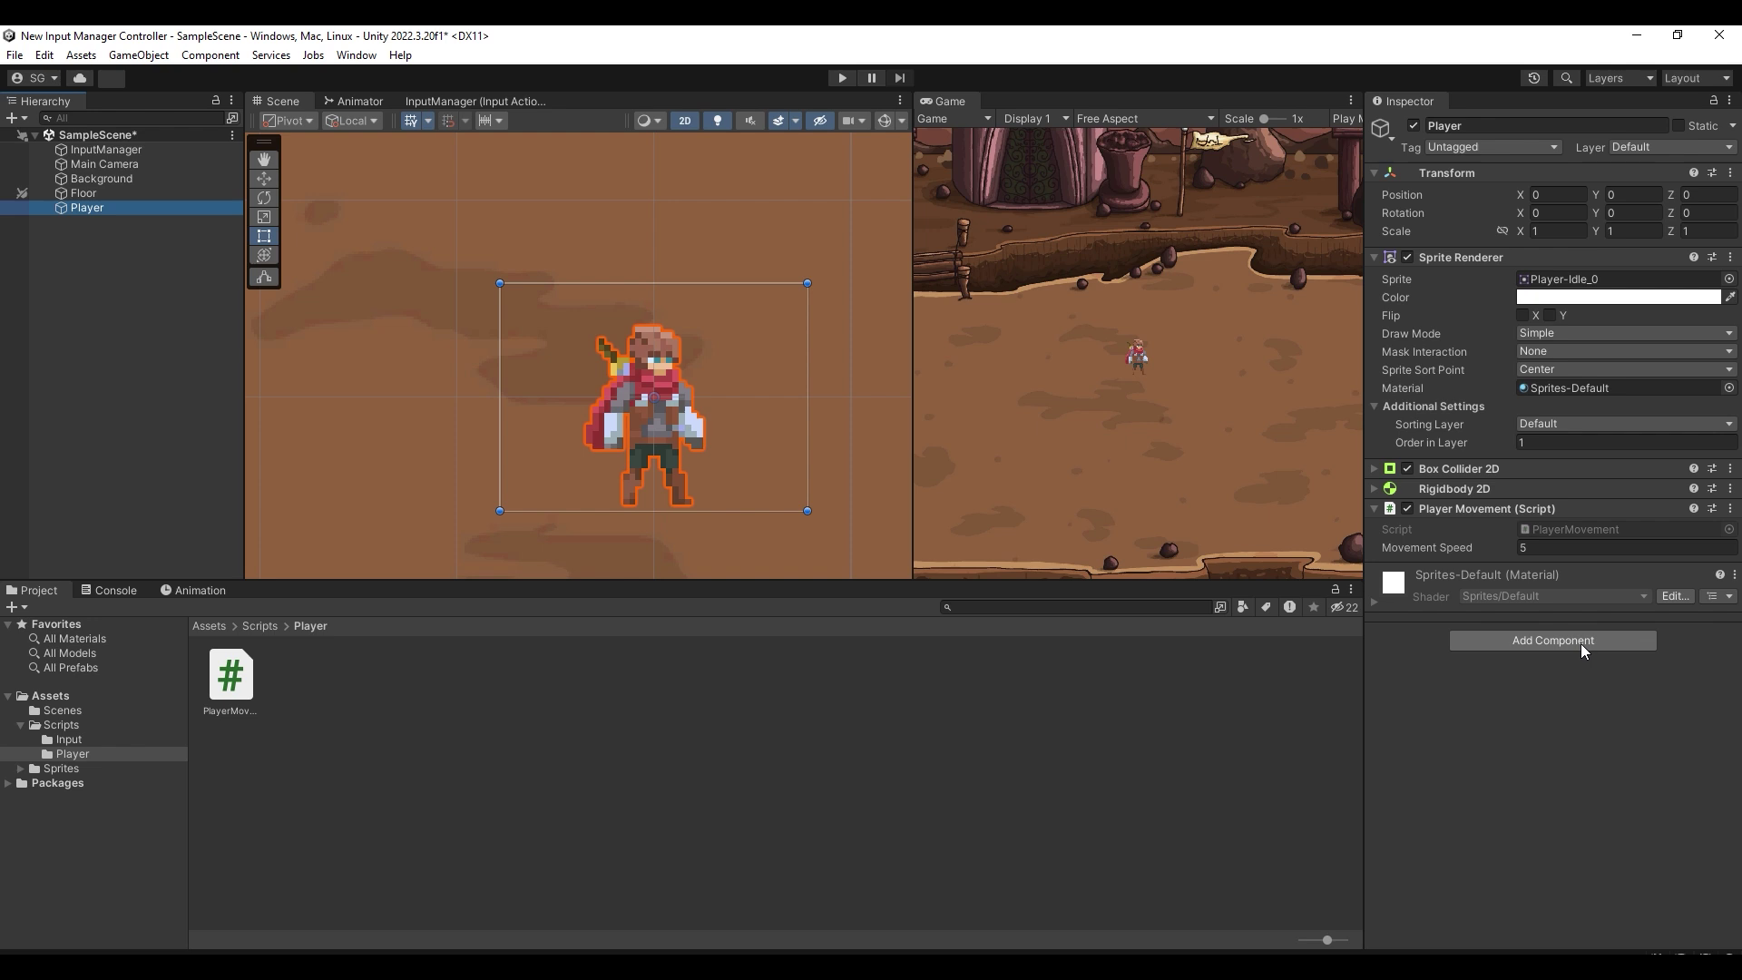
Add an Animator component to the Player.
left_click(1581, 645)
type("ani")
key("Down")
key("Return")
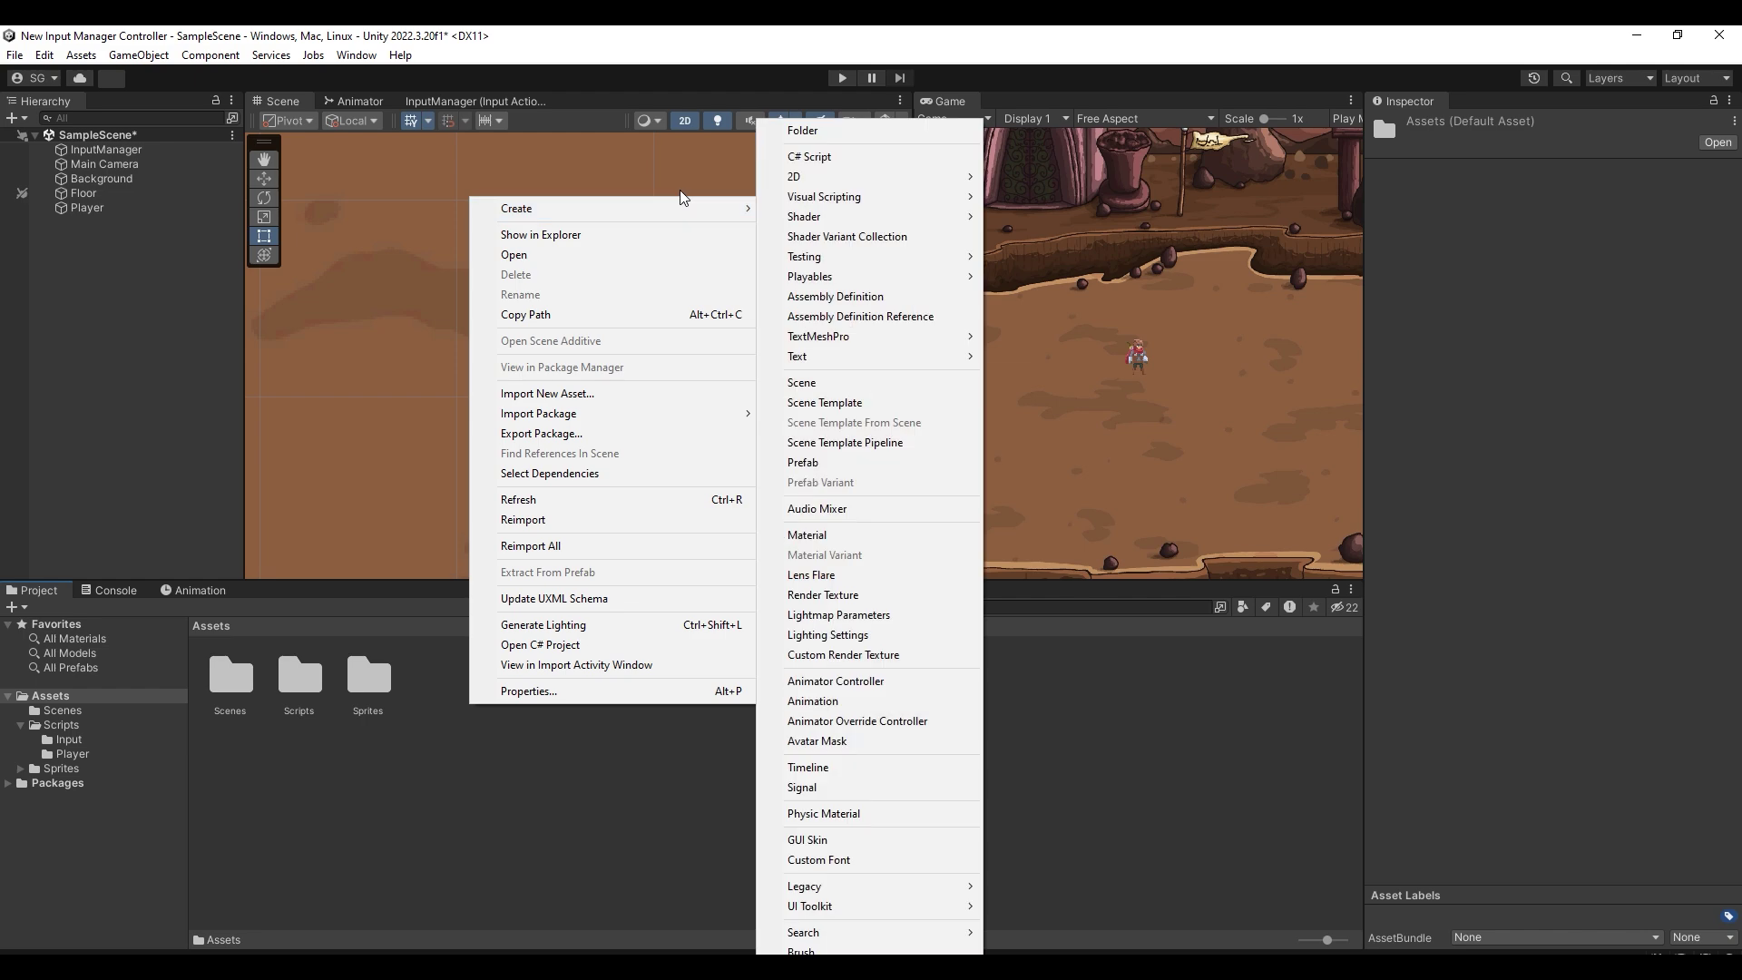
Create an Animation folder in Assets and open it.
left_click(830, 123)
type("Animation")
key("Return")
double_click(243, 698)
Create the Animations Controller subfolder inside Animation and open it.
right_click(243, 698)
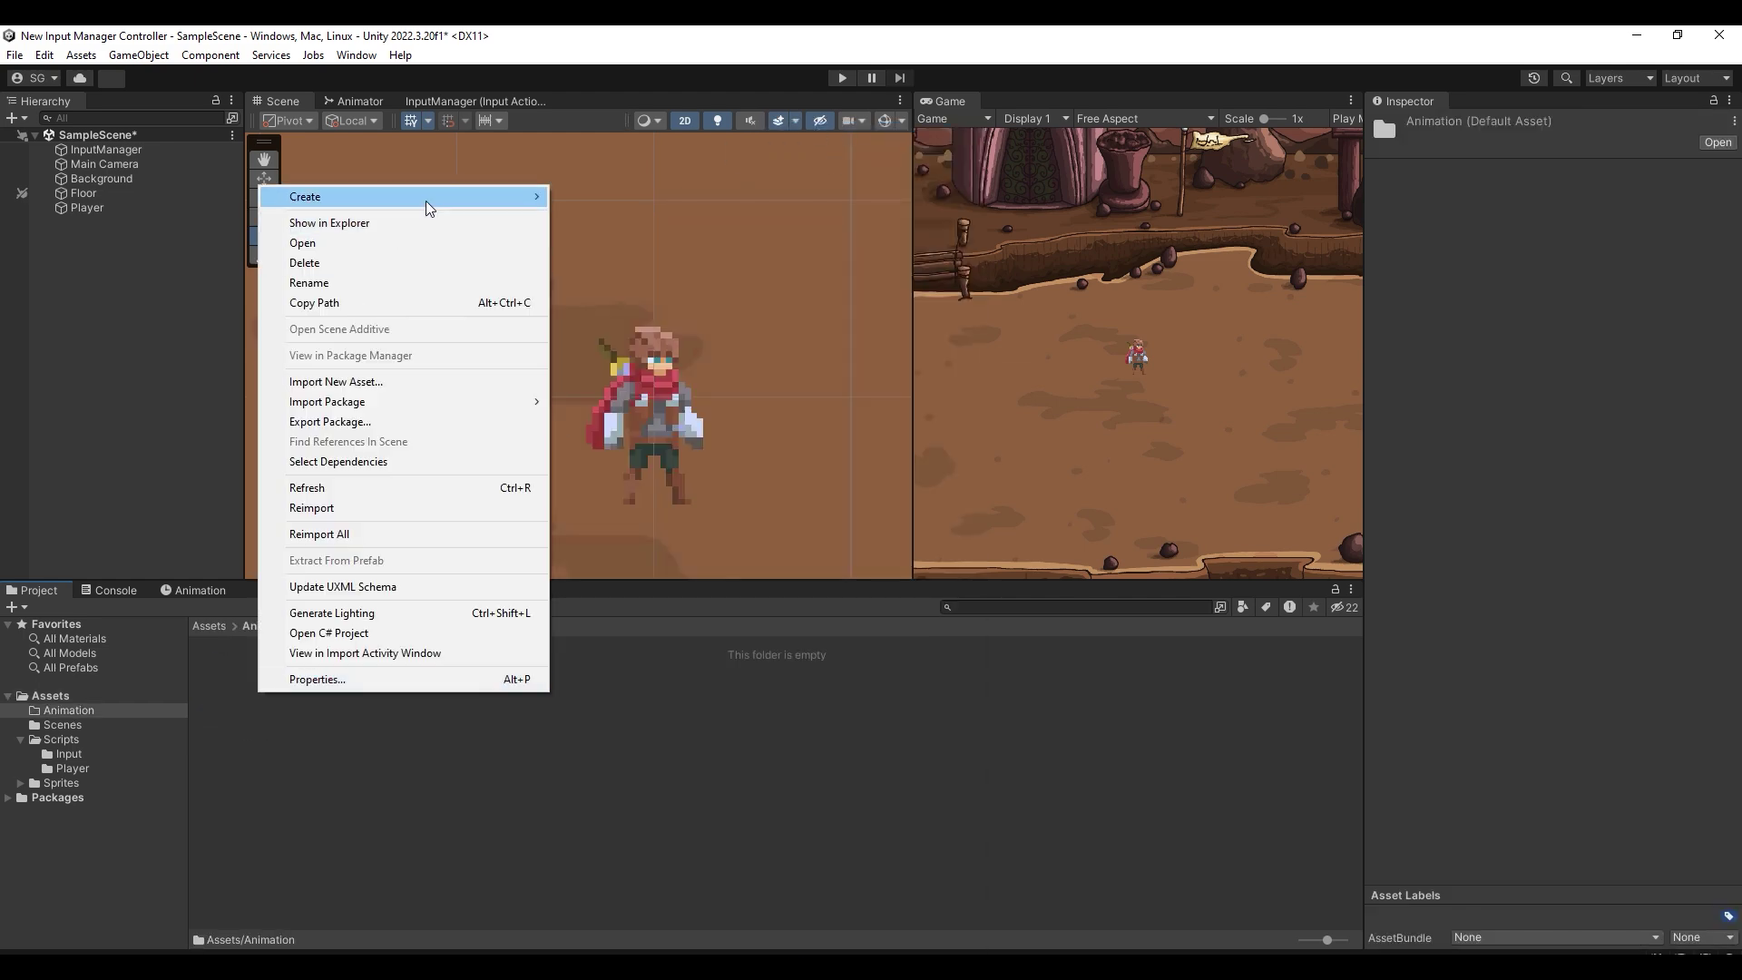
mouse_move(288, 191)
left_click(642, 145)
type("A")
right_click(336, 726)
left_click(690, 145)
type("Animations")
key("Return")
left_click(20, 711)
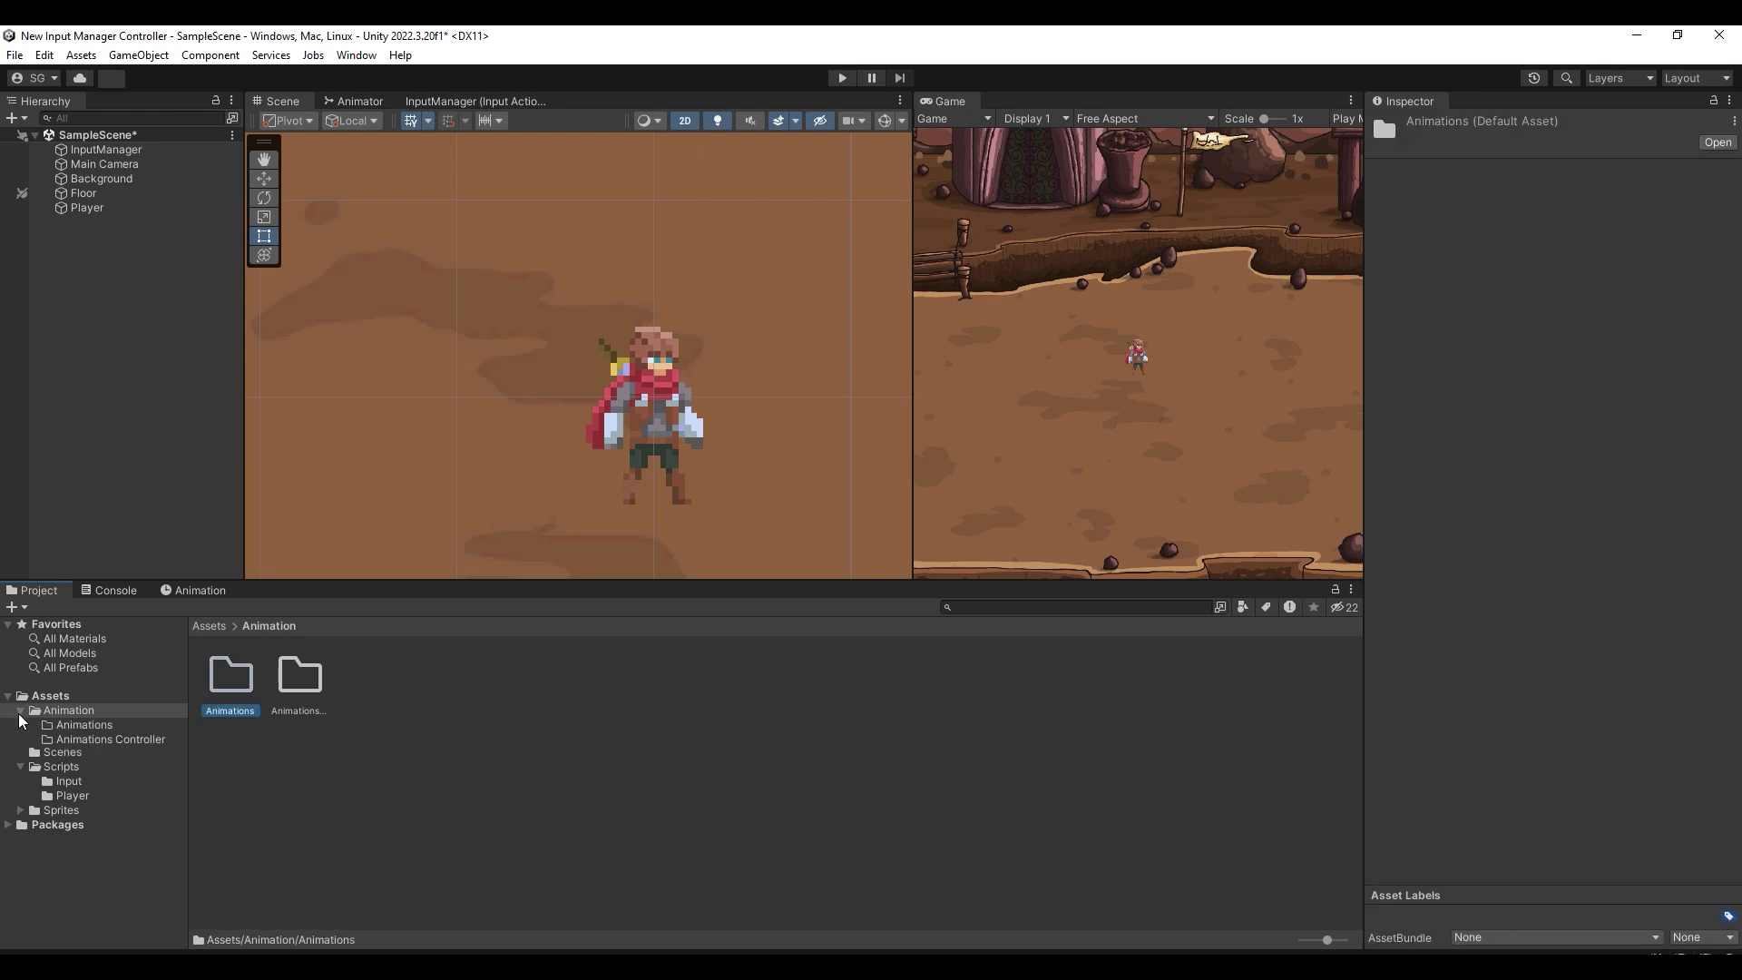
left_click(109, 739)
Create an Animator Controller named Player, open it in the Animator, and select the Player object.
right_click(321, 726)
mouse_move(419, 232)
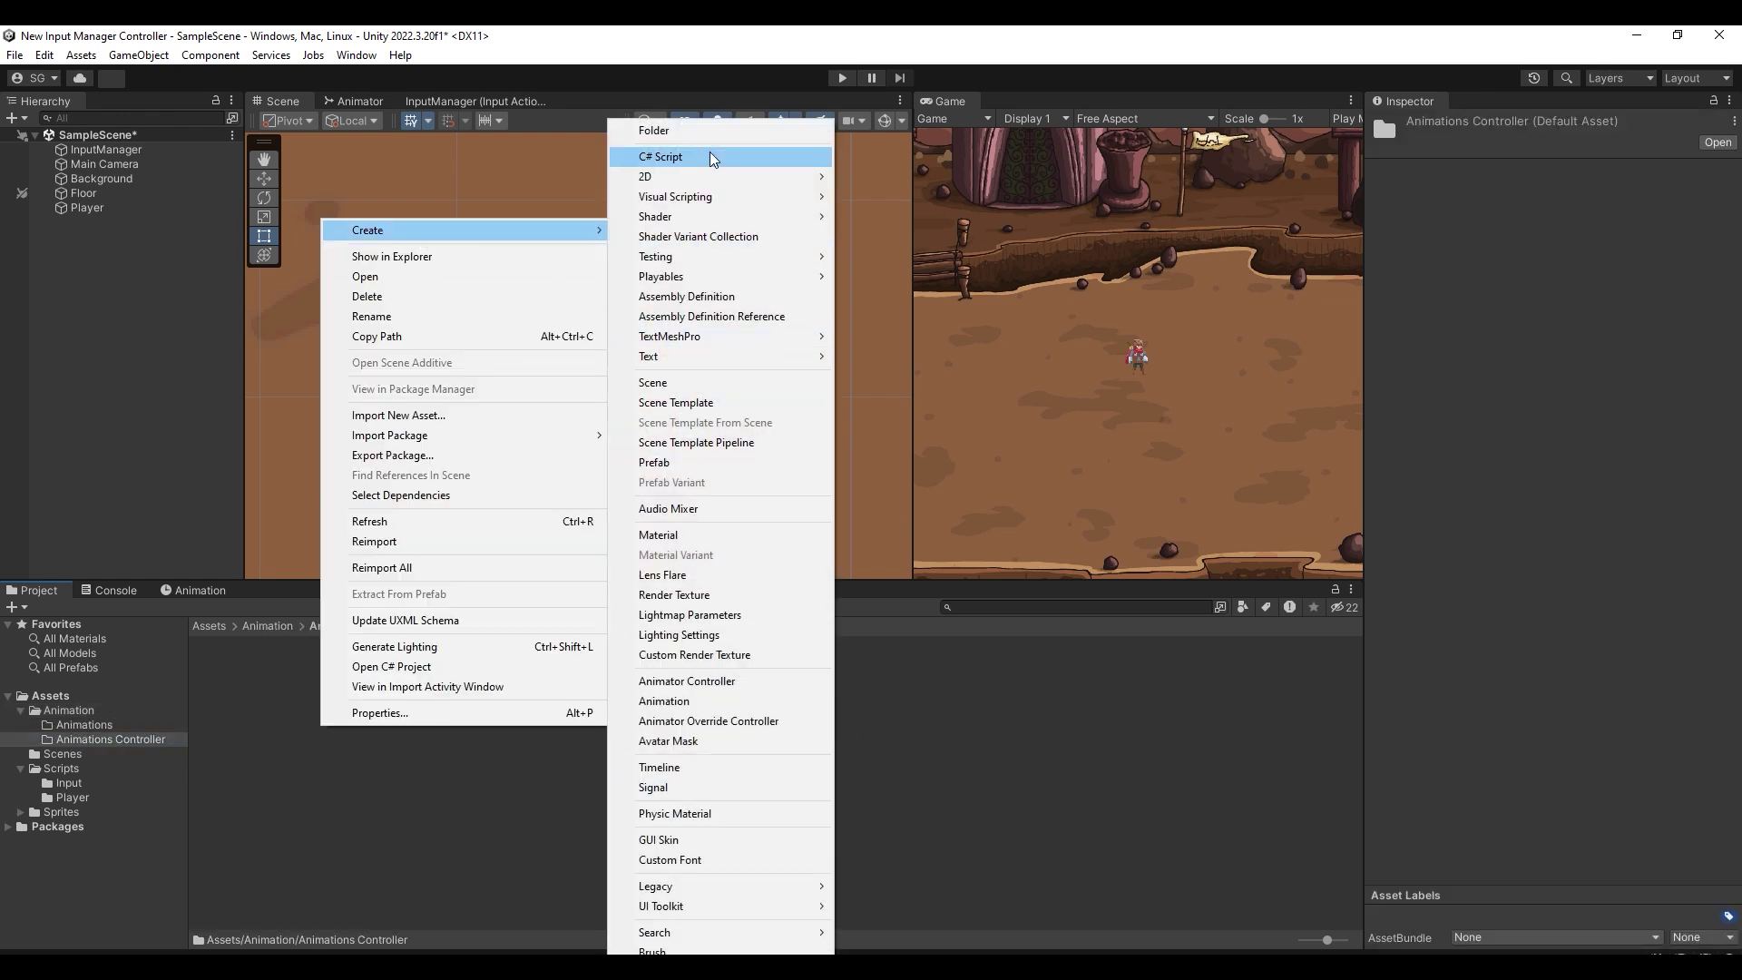
left_click(687, 681)
type("Player")
key("Return")
double_click(230, 676)
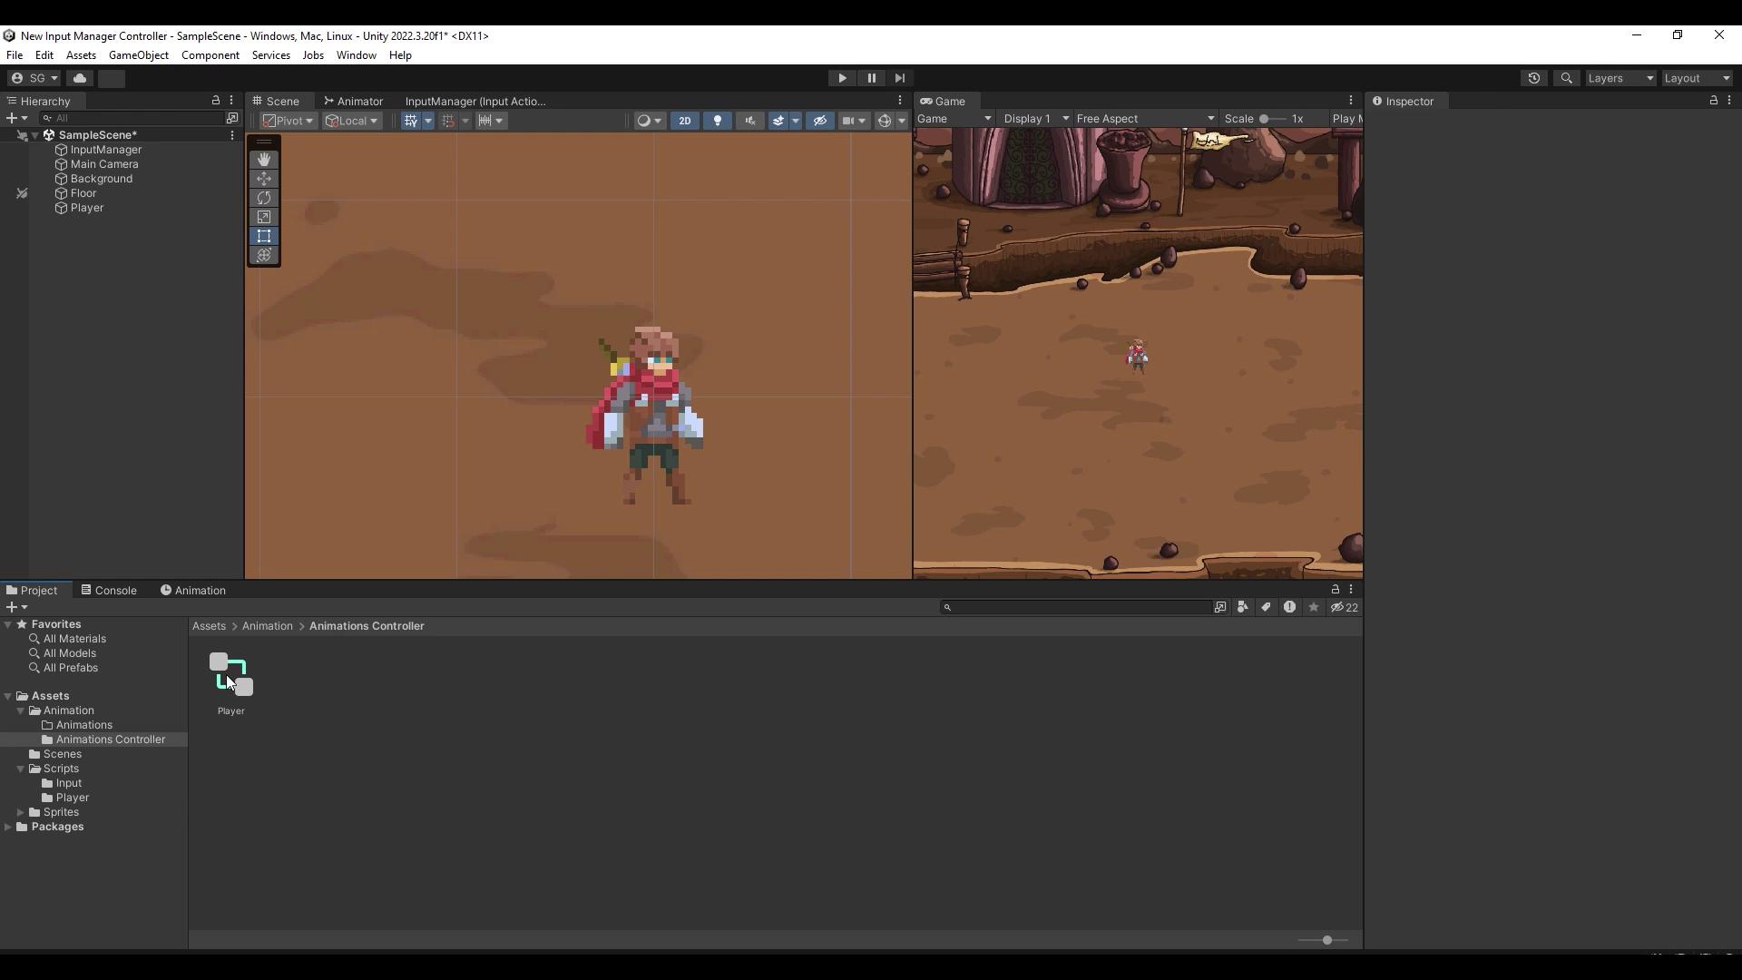
left_click(118, 209)
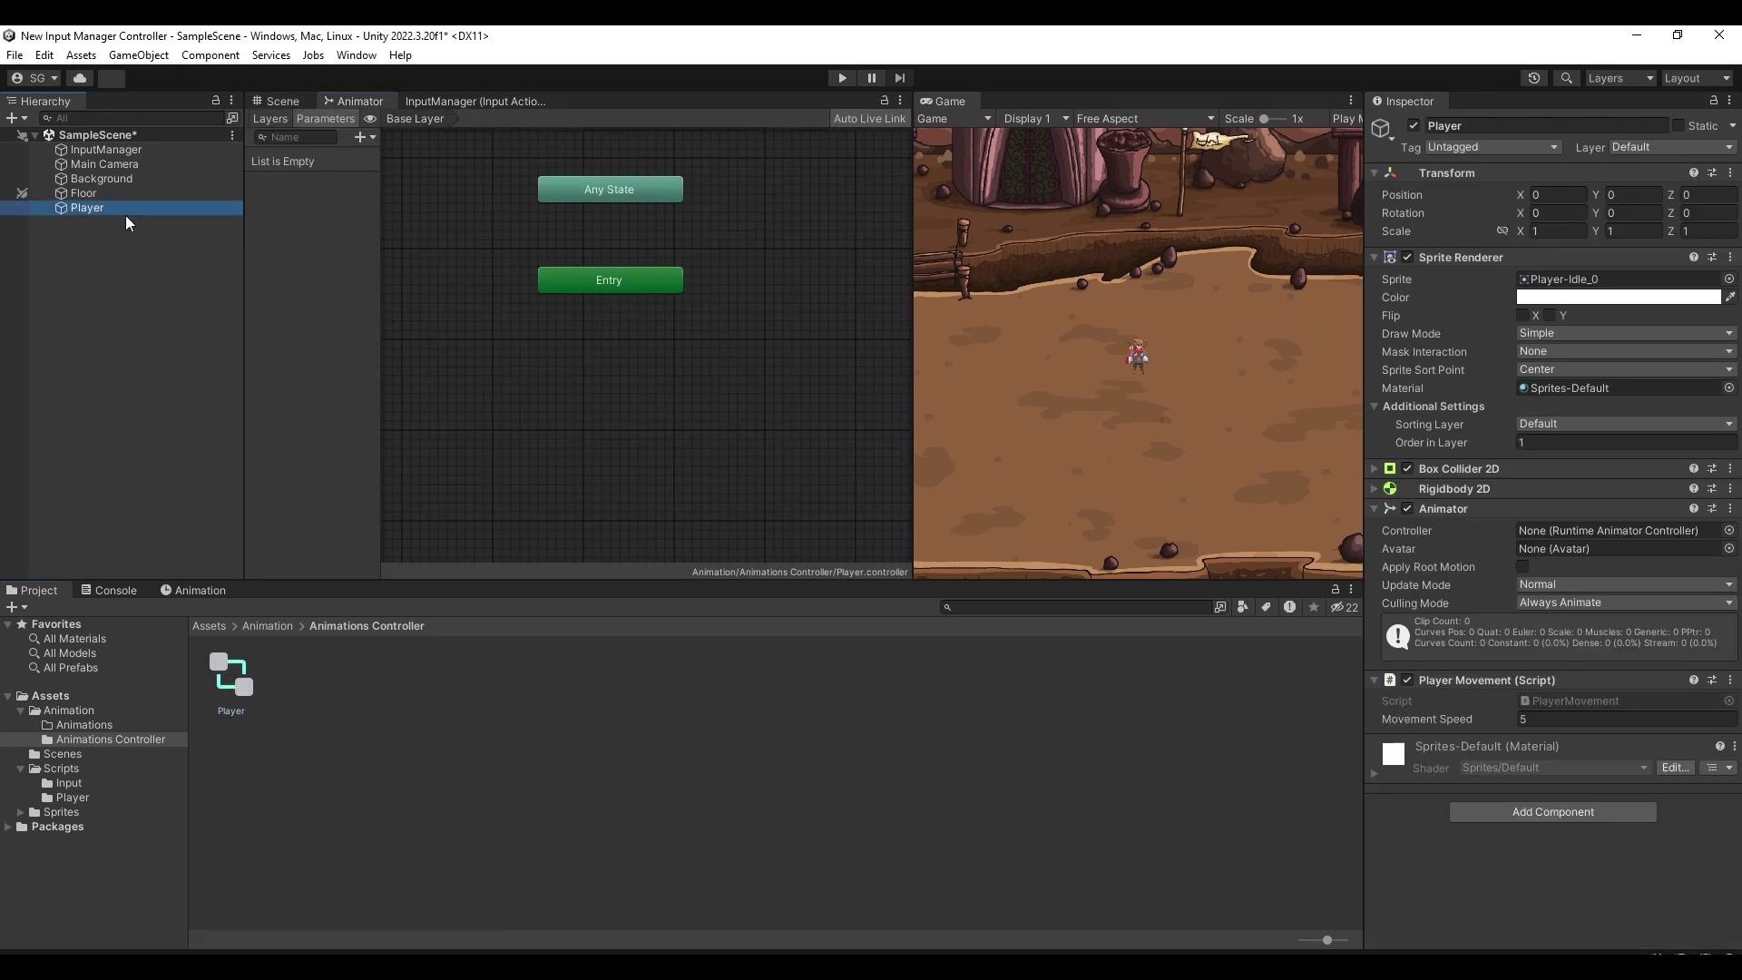
Create a new Idle.anim clip and dock the Animation window beneath the Animator graph.
left_click(215, 595)
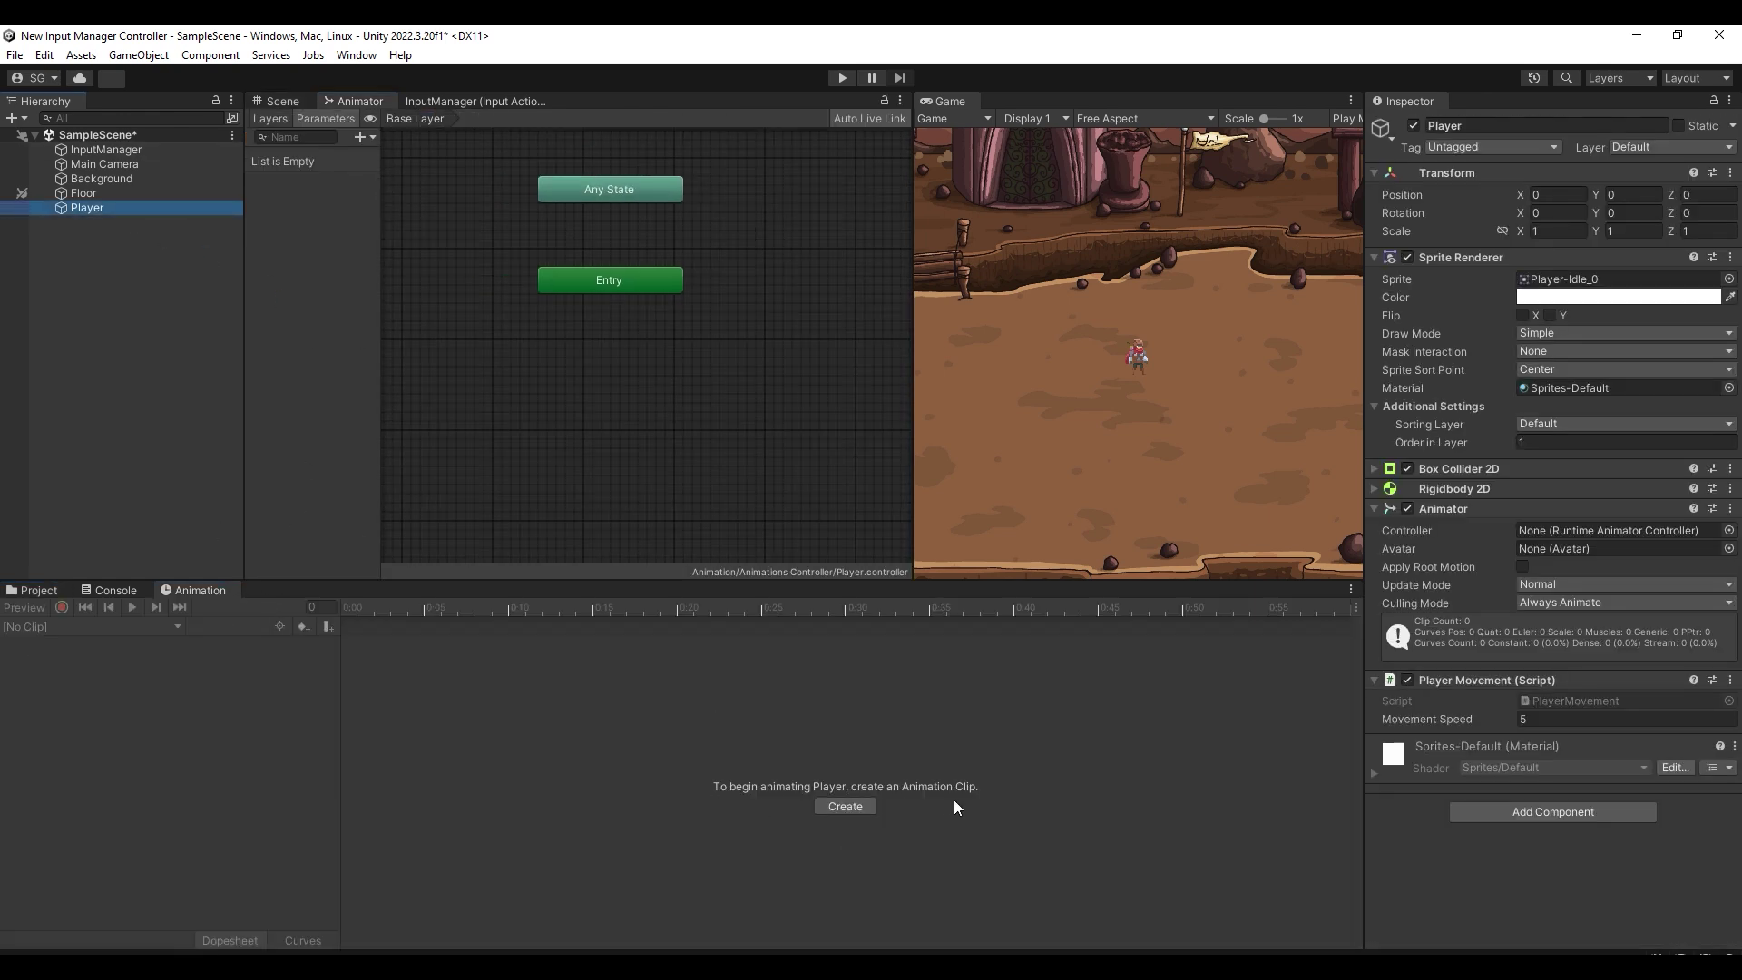
left_click(845, 806)
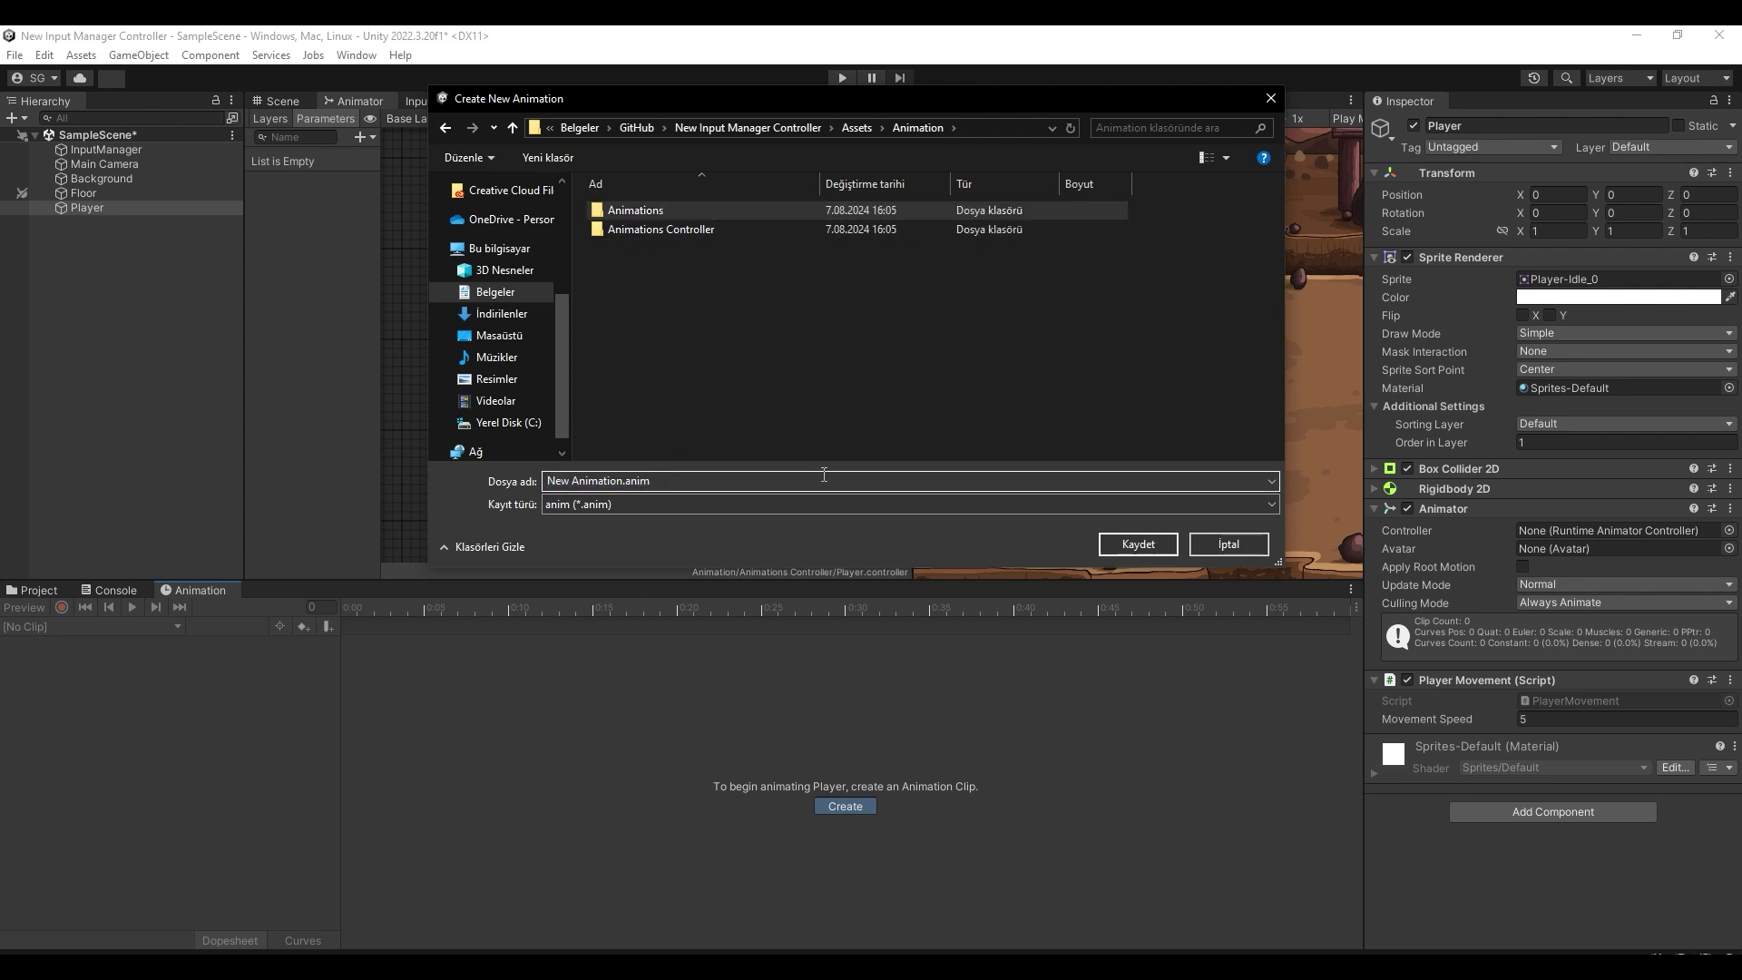
type("Idle")
key("Return")
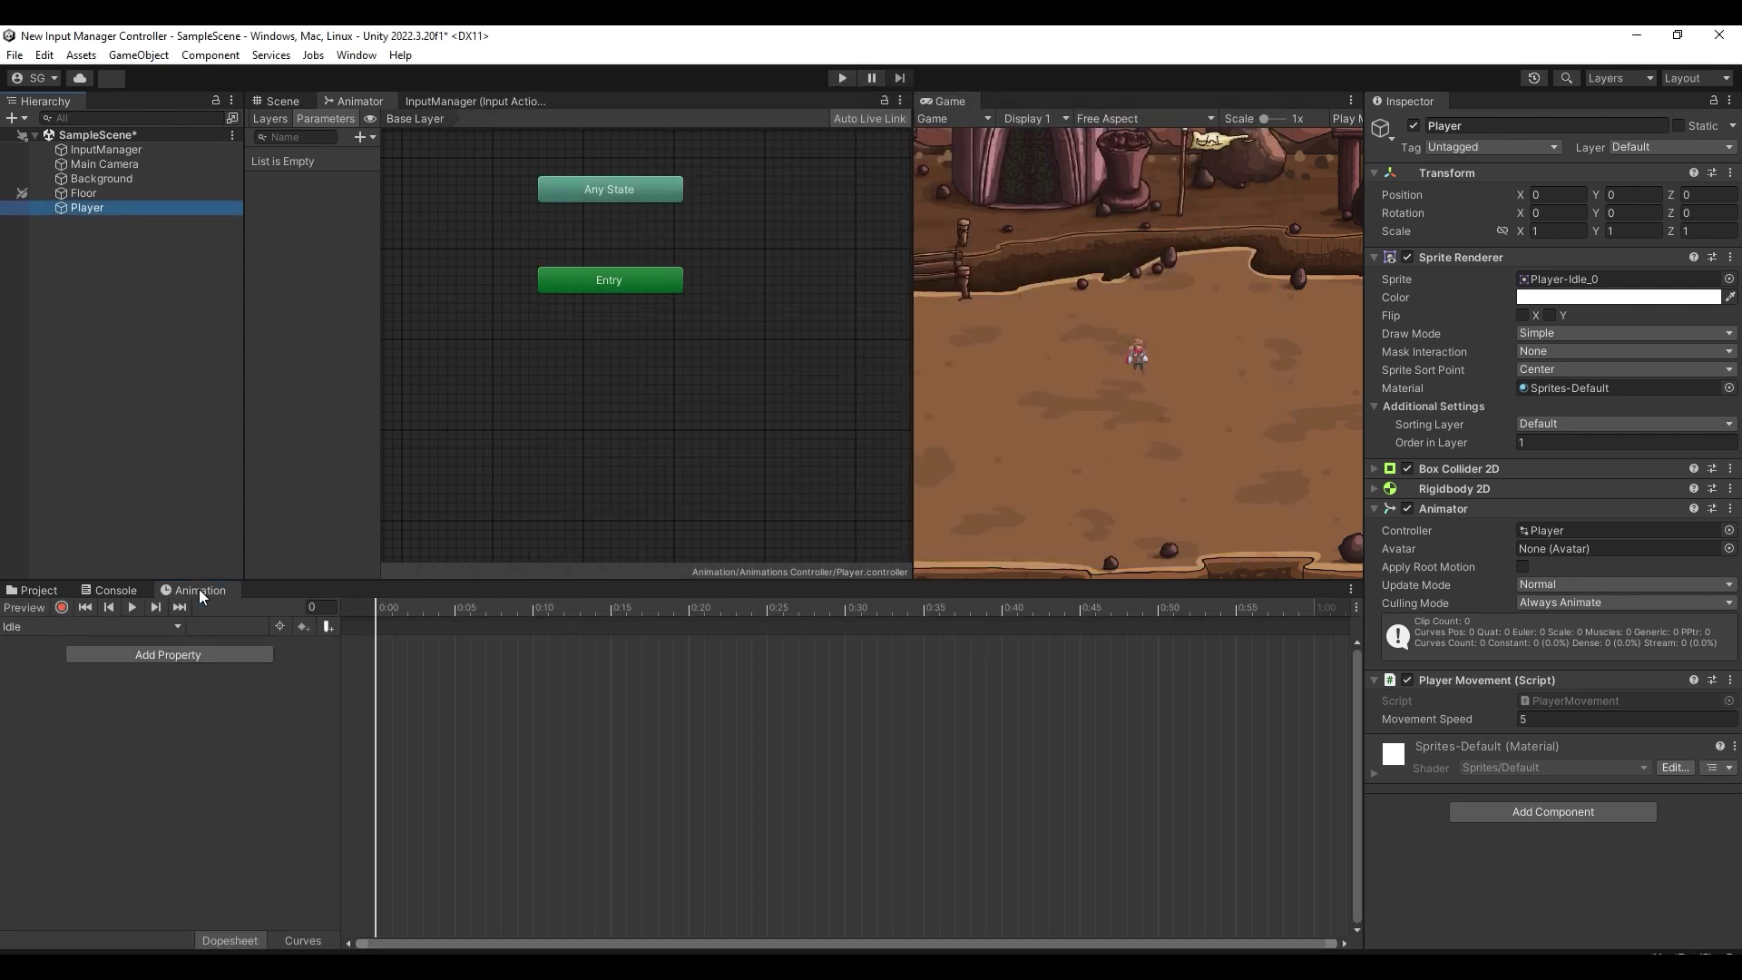
left_click_drag(198, 591, 581, 508)
Drop the four Player-Idle sprites onto the Idle timeline and preview the Idle state.
left_click(60, 811)
left_click(20, 811)
left_click(73, 840)
left_click(261, 674)
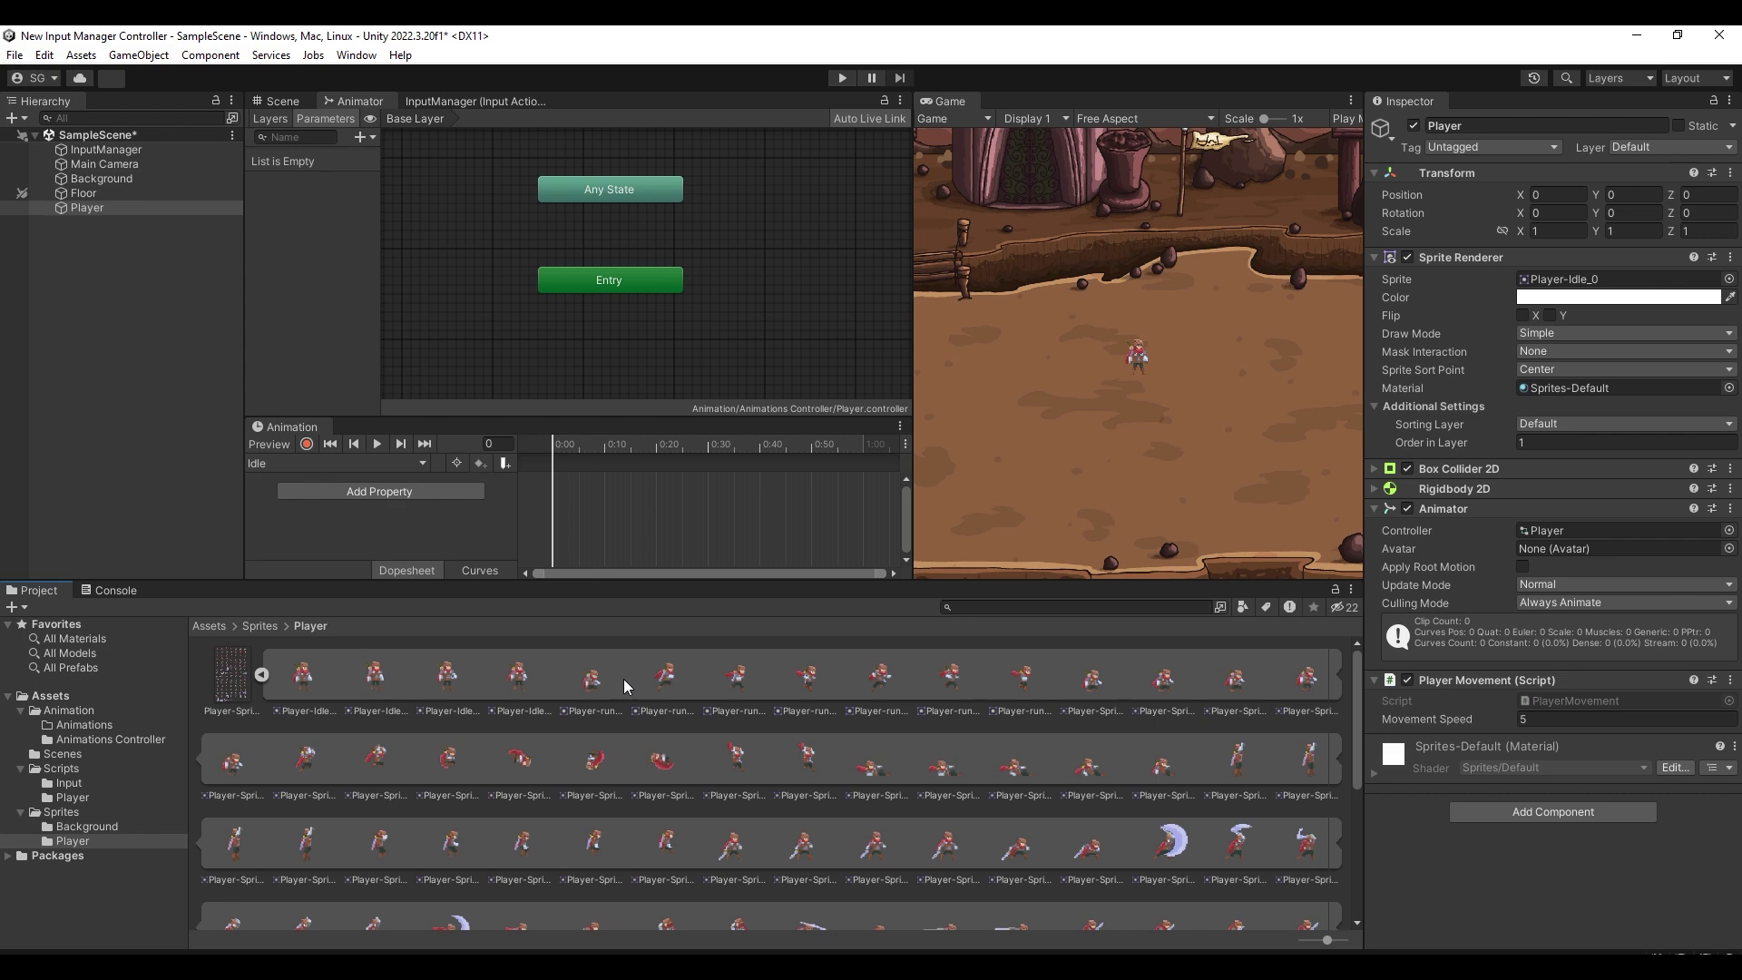
left_click(479, 685)
left_click(304, 676, "shift")
mouse_move(303, 676)
left_mouse_down()
mouse_move(581, 495)
mouse_move(721, 497)
left_mouse_up()
left_click(87, 208)
left_click(465, 334)
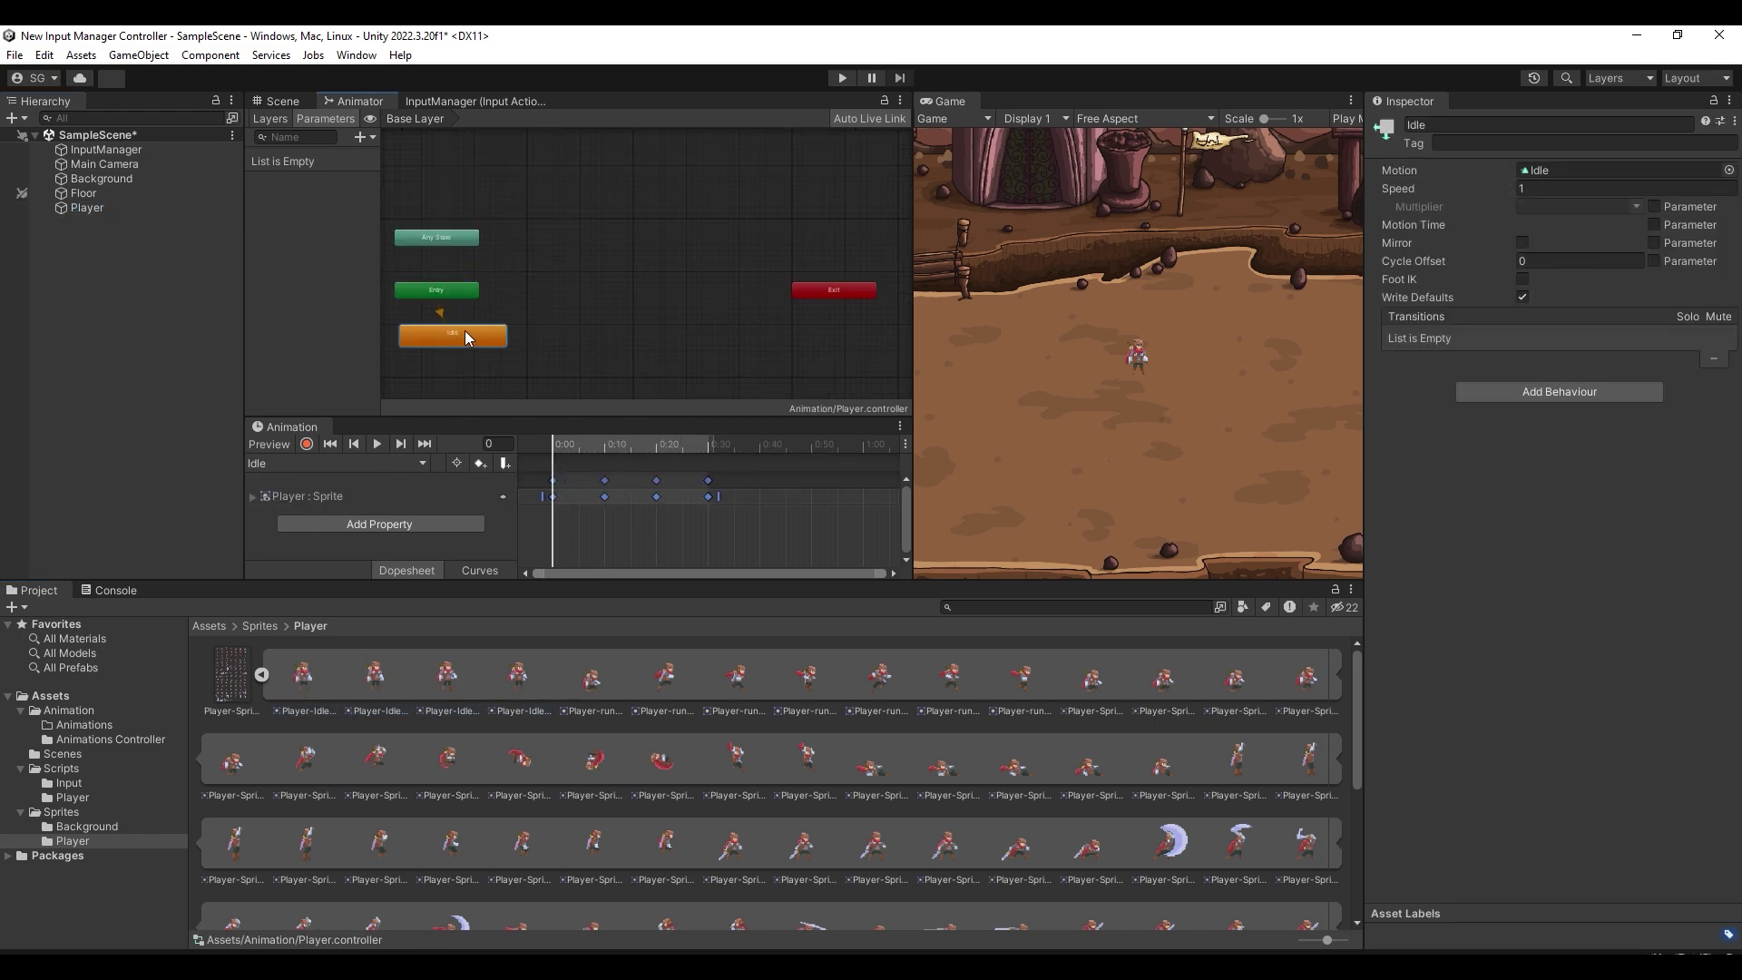
left_click(385, 444)
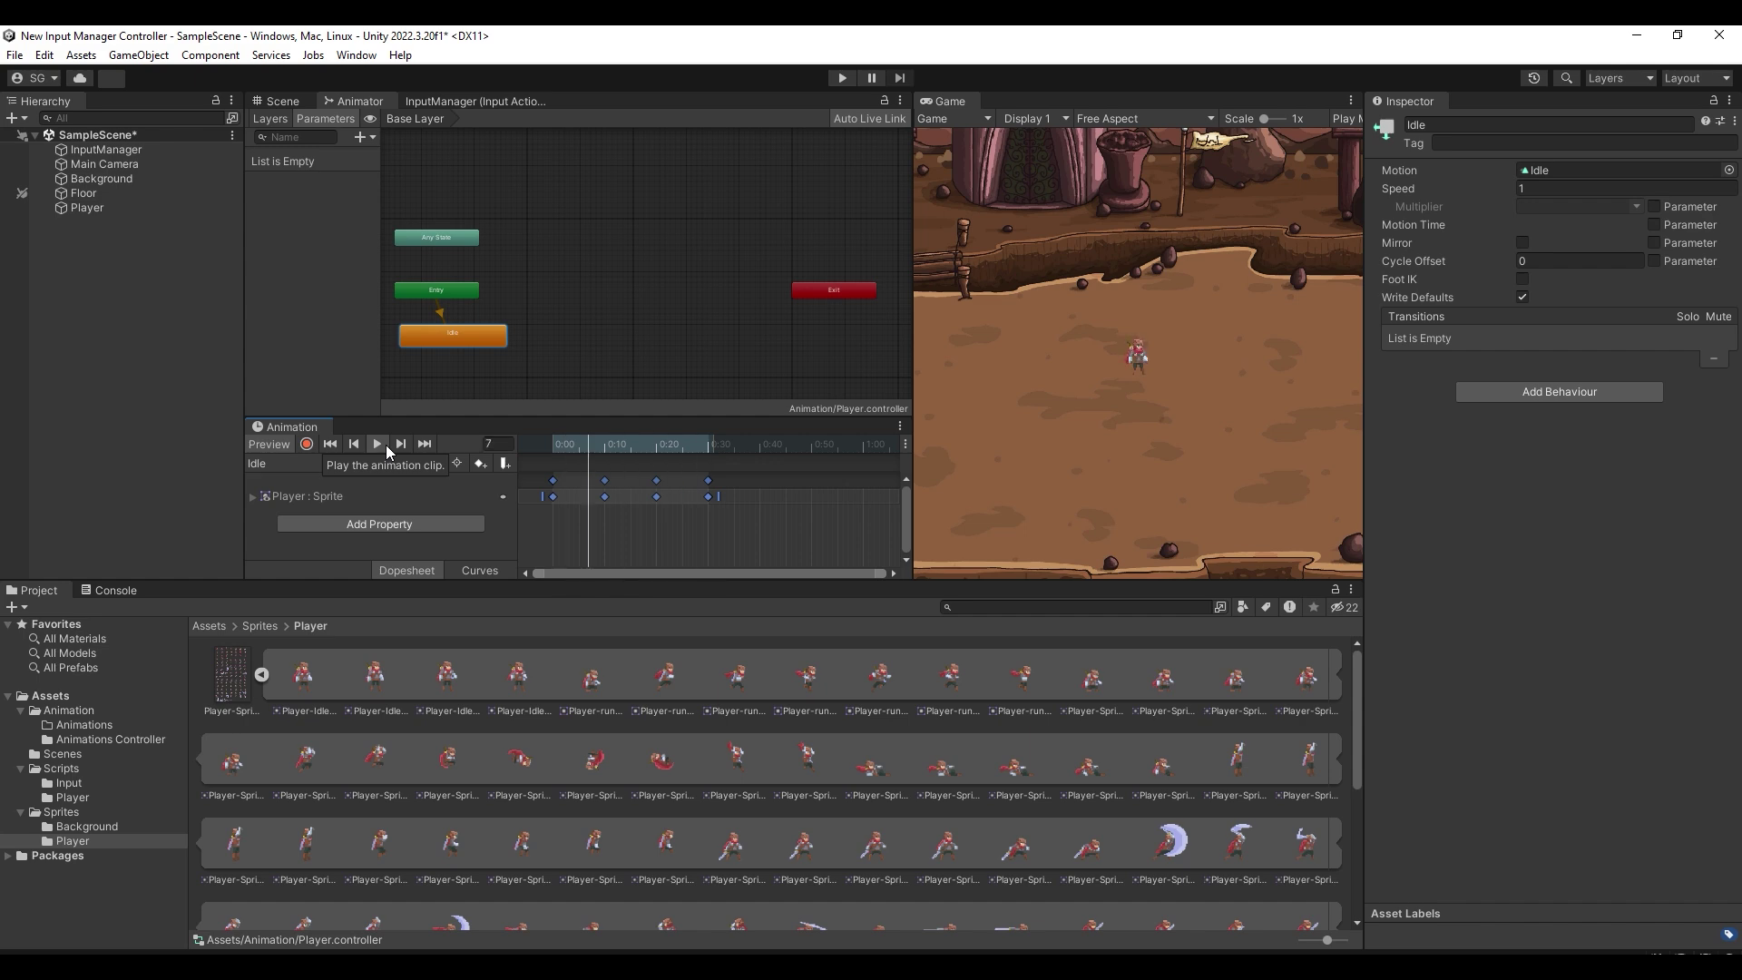
Create Run.anim in the Animations folder, filled with the seven Player-run sprites.
left_click(87, 208)
left_click(336, 463)
left_click(351, 515)
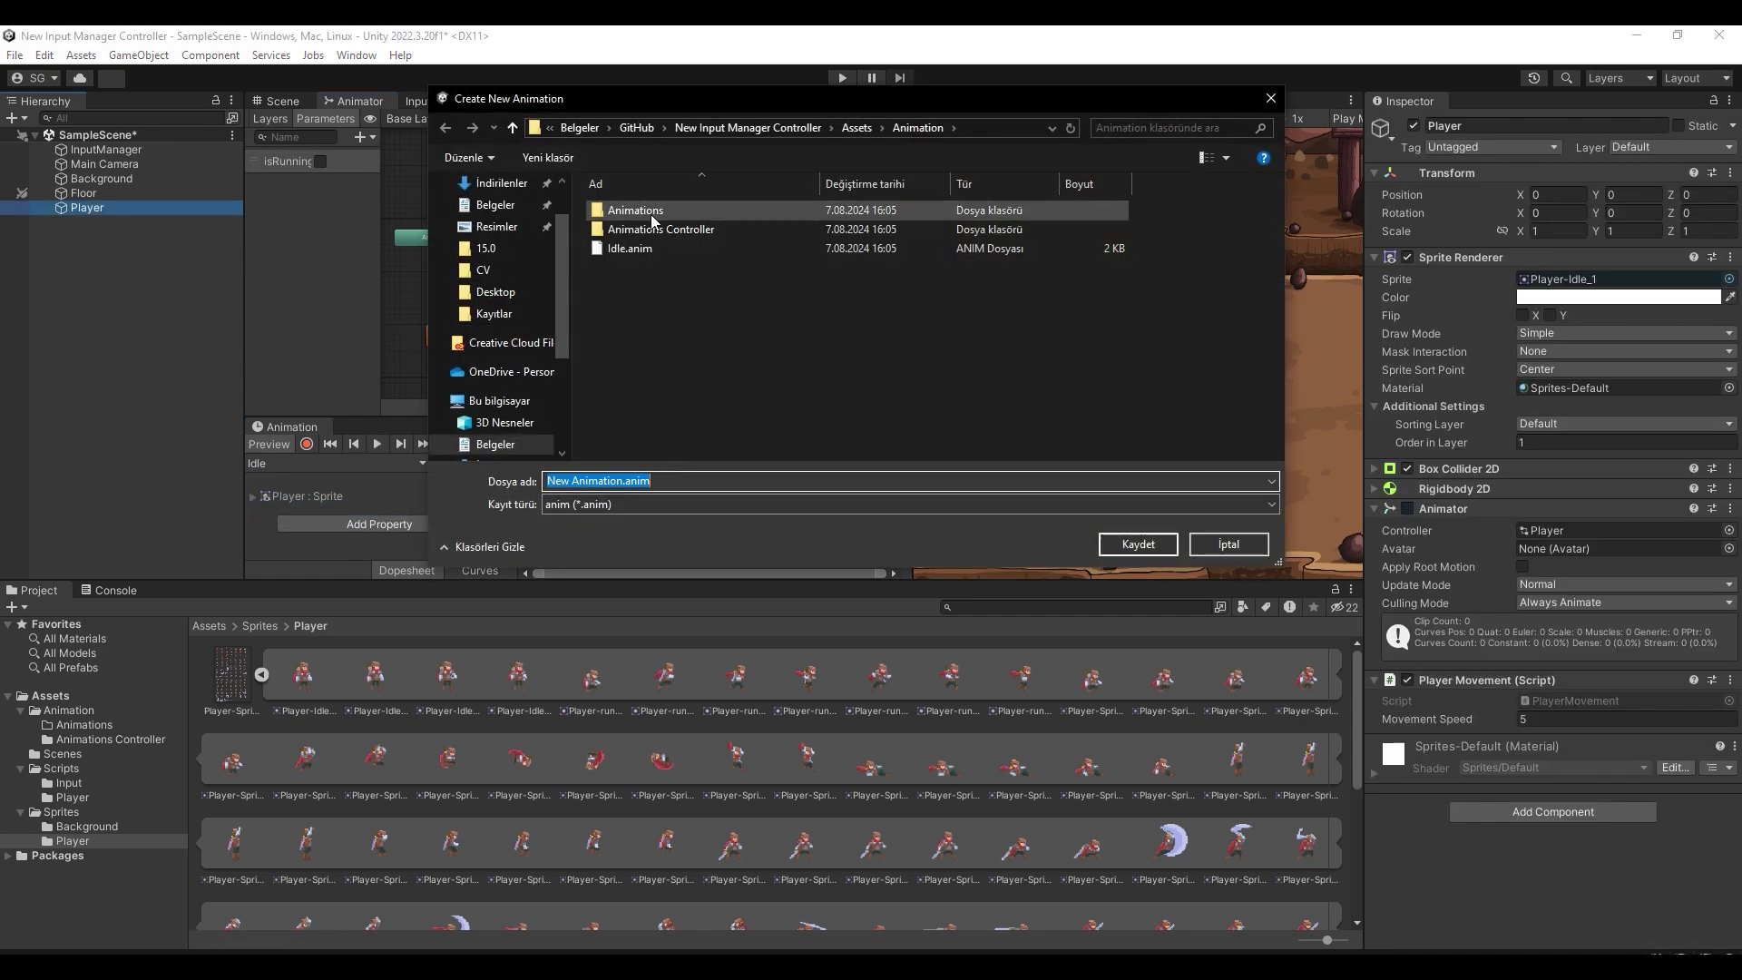
double_click(637, 210)
type("n")
key("Return")
left_click(594, 676)
left_click(1022, 679, "shift")
left_click_drag(1022, 679, 538, 463)
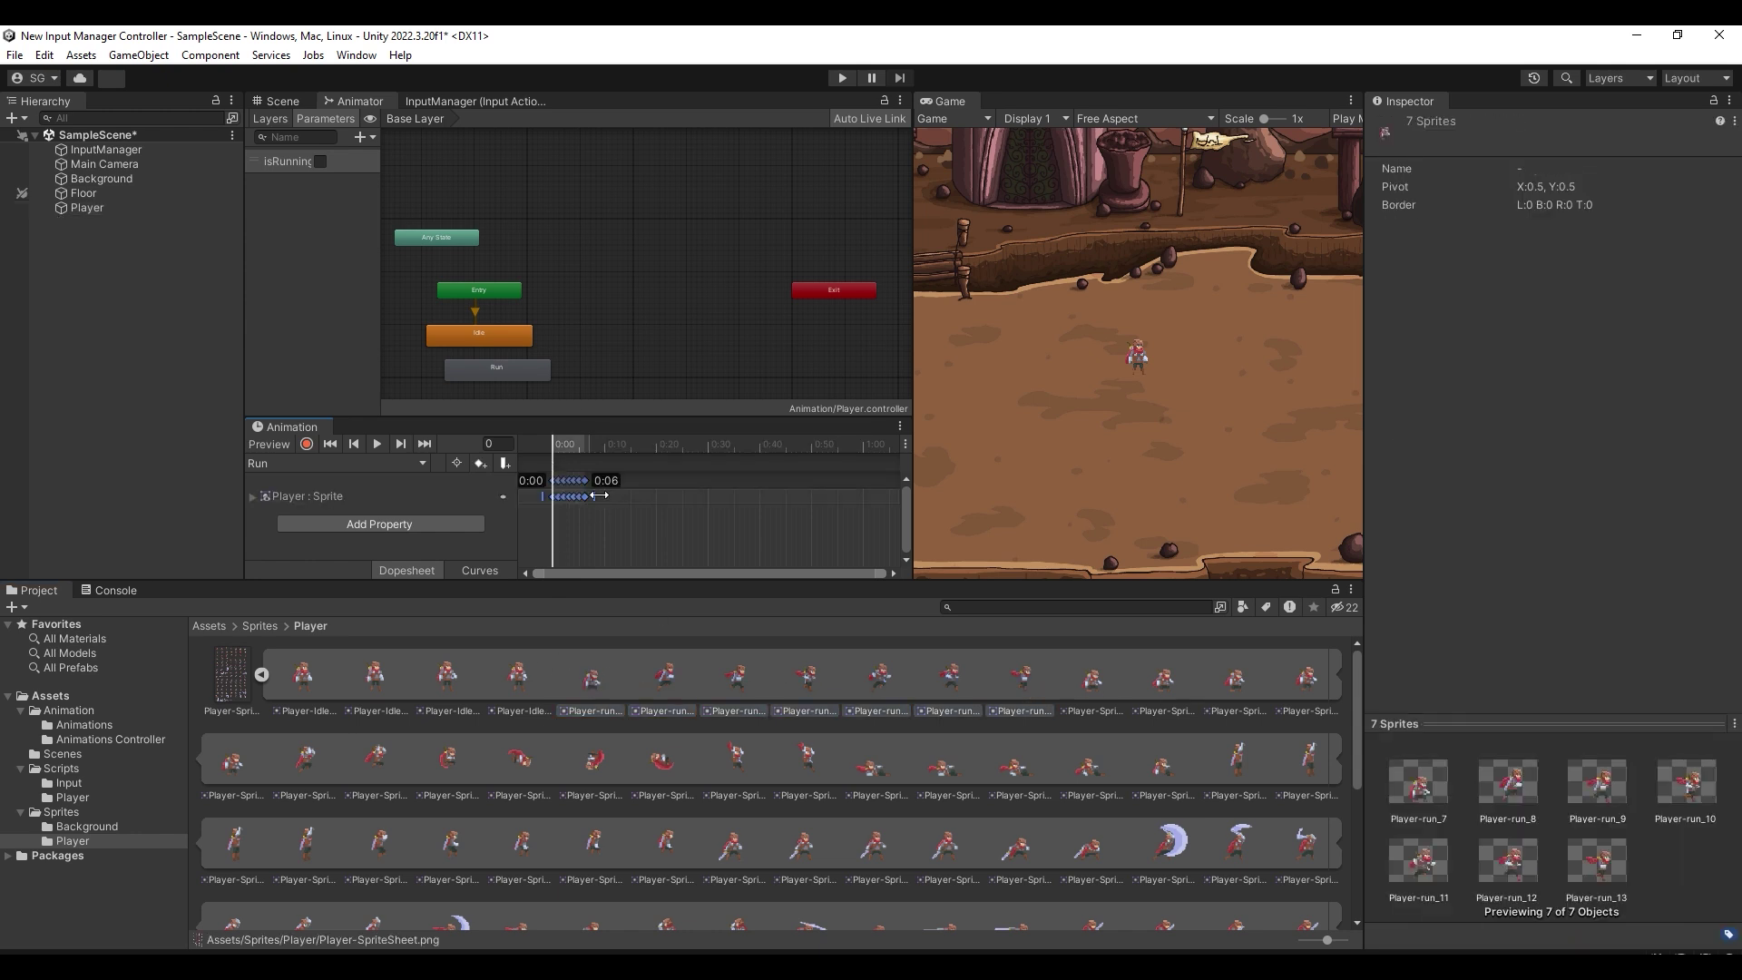
Preview the Run animation, then add a new Bool parameter to the Animator.
left_click(379, 445)
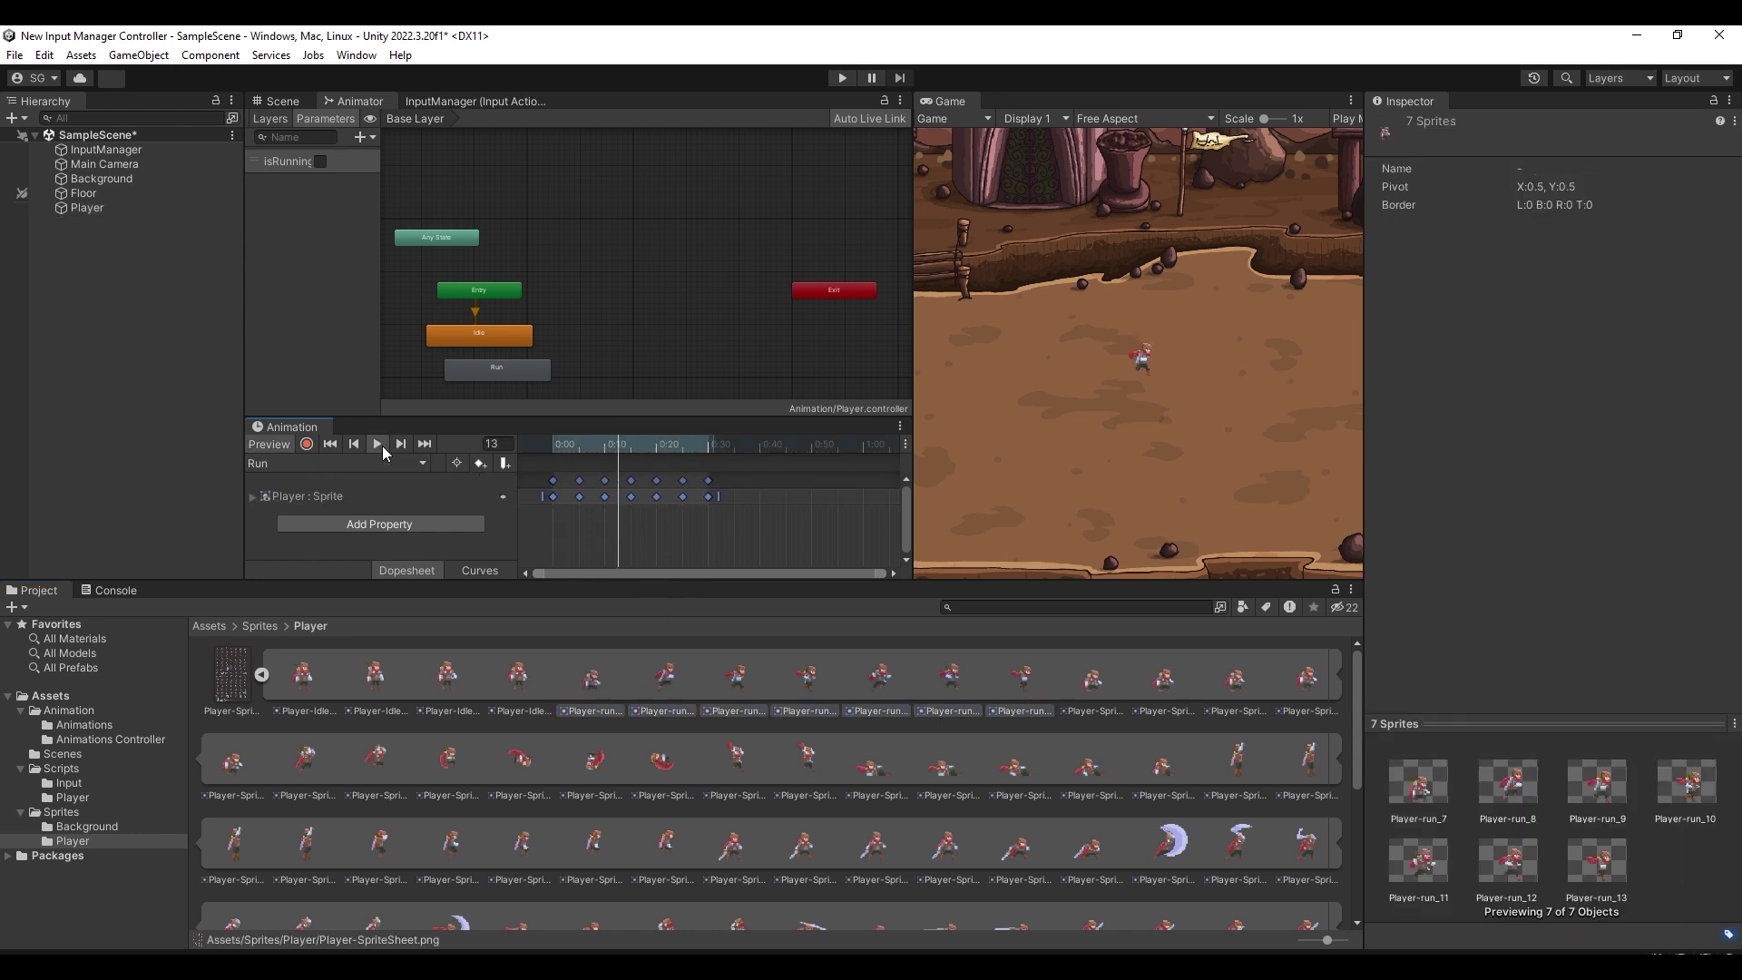
left_click(624, 442)
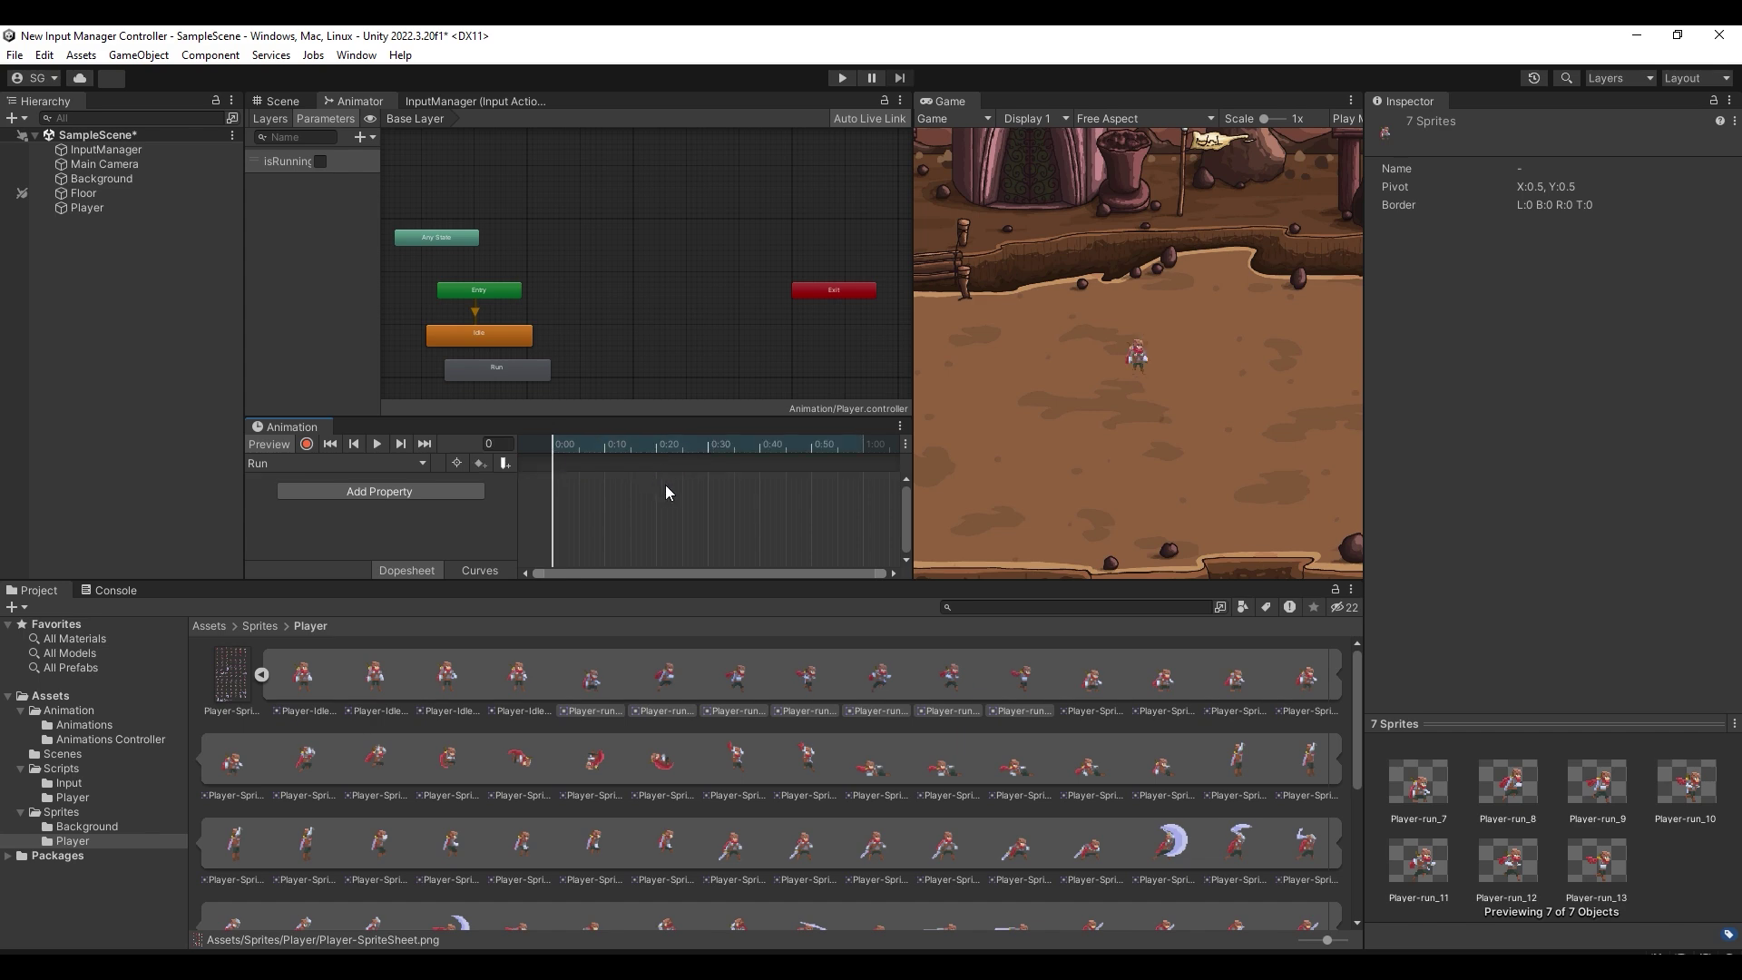
left_click(363, 136)
left_click(405, 206)
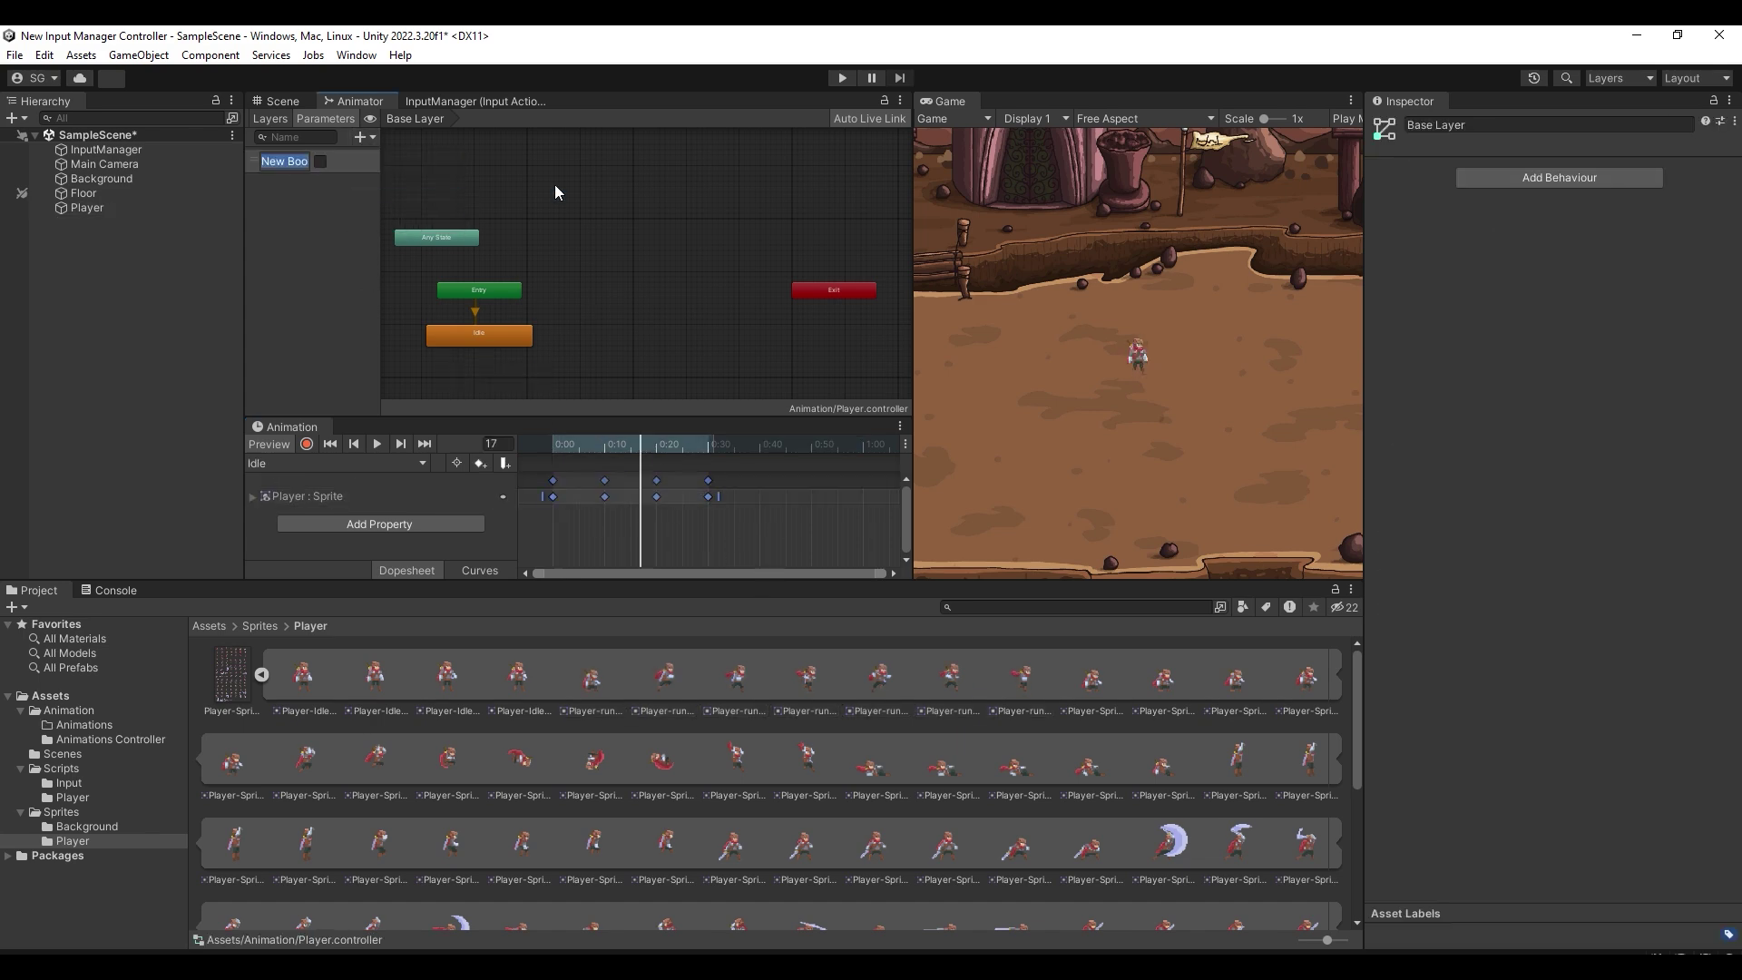
Name the Bool isRunning and add an Idle→Run transition: no exit time, duration 0, isRunning true.
type("isRunning")
right_click(522, 336)
left_click(562, 347)
left_click(607, 335)
left_click(564, 339)
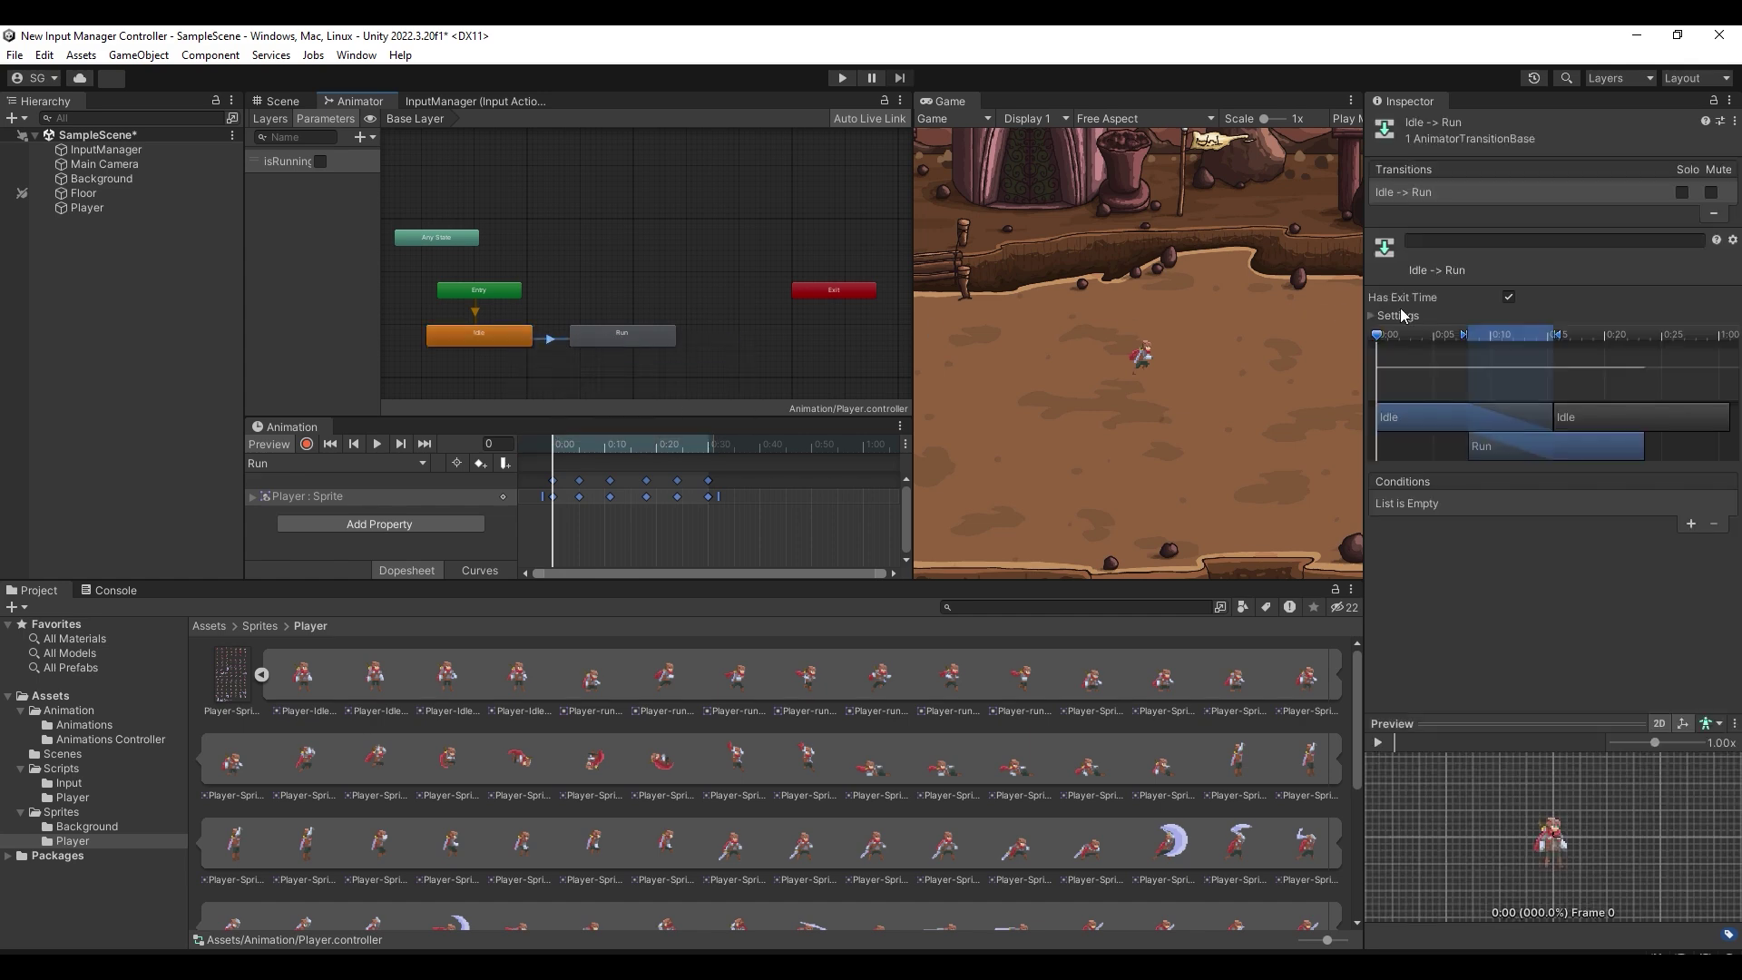
left_click(1509, 297)
left_click(1398, 316)
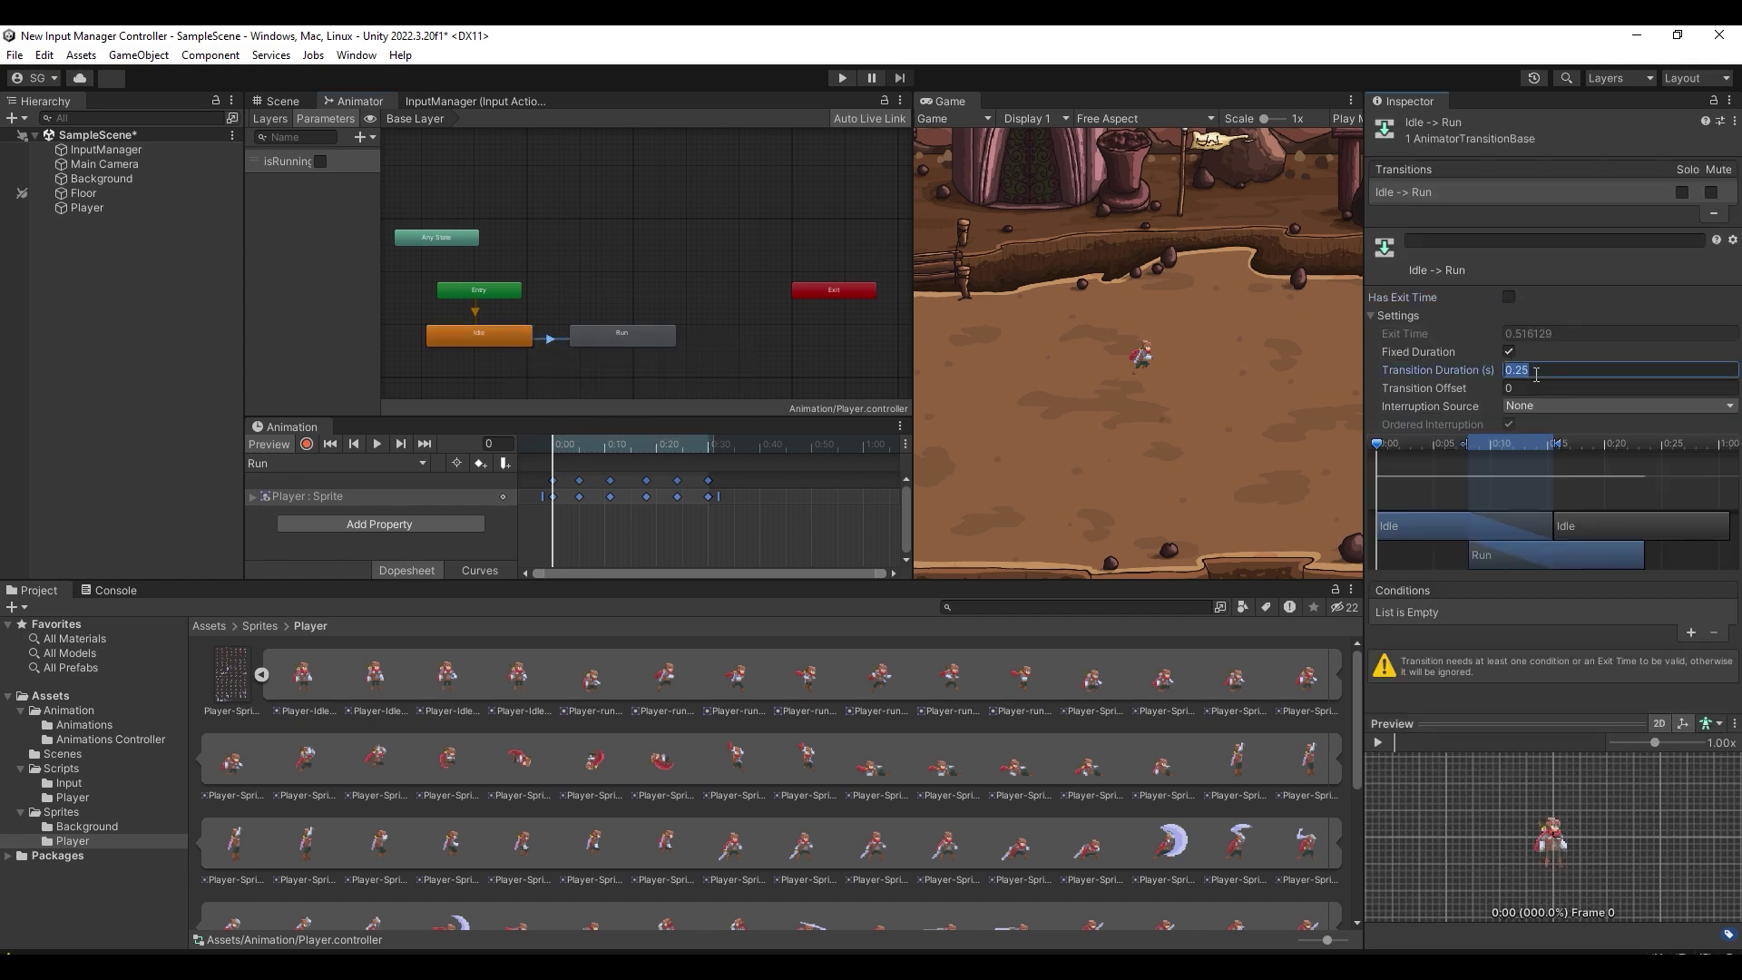
type("0")
left_click(1690, 633)
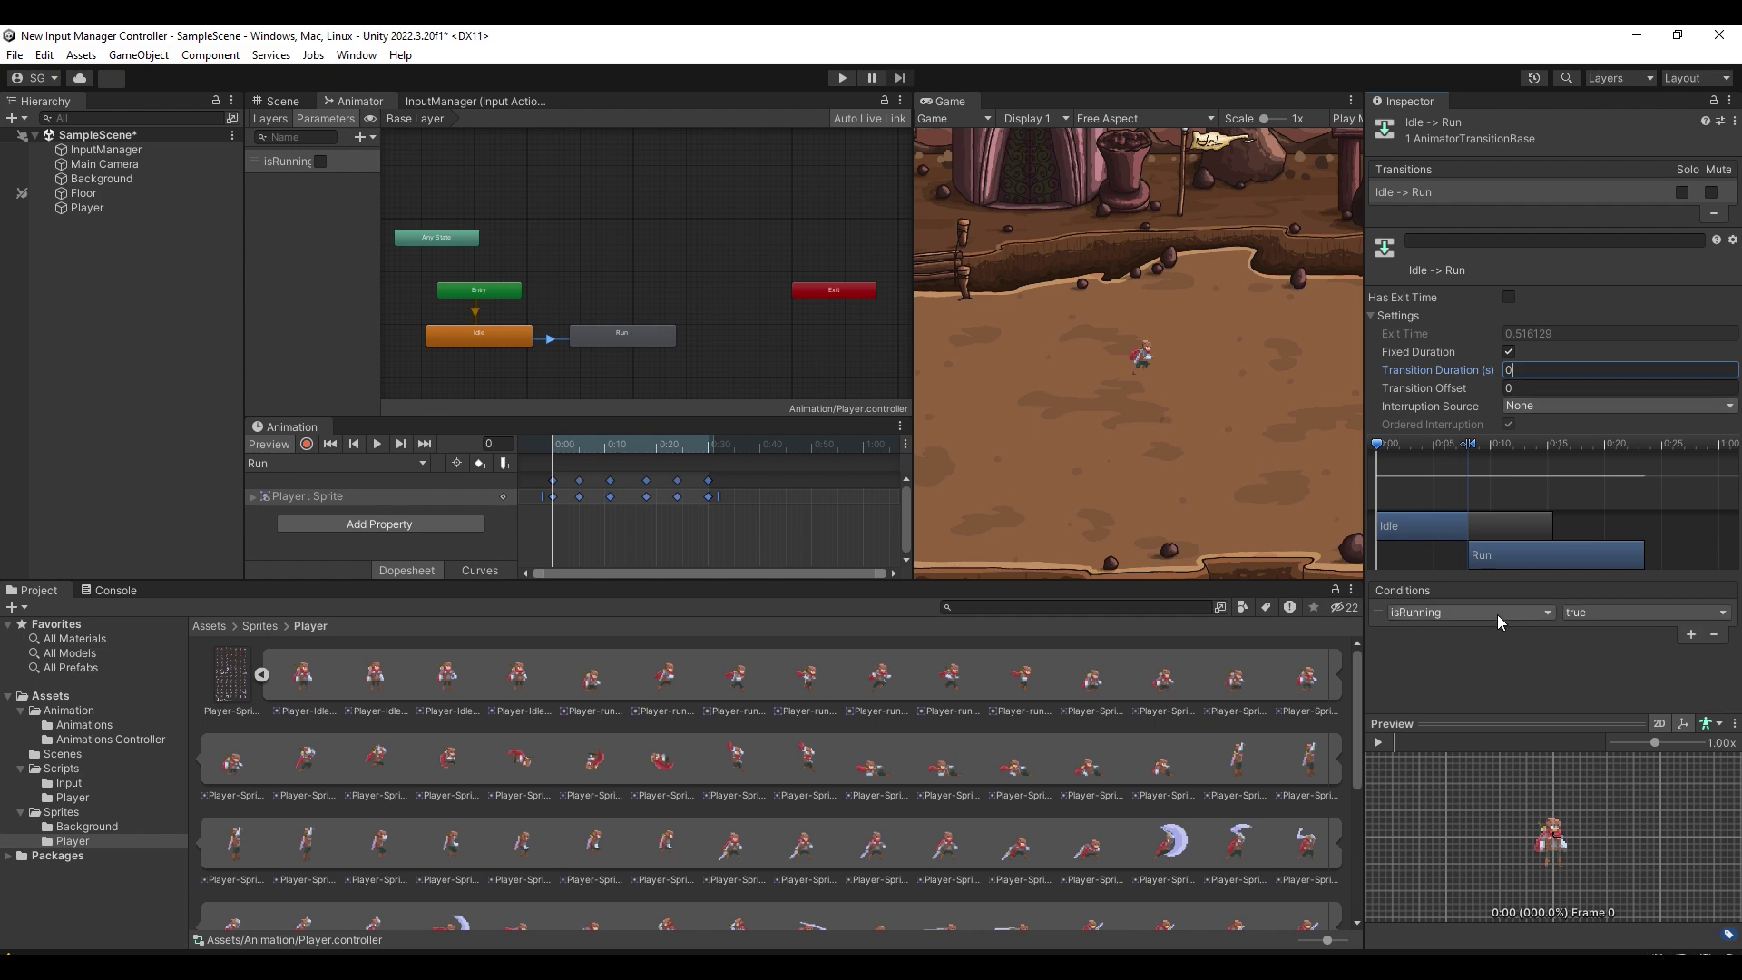
Add a Run→Idle transition with no exit time, duration 0, and condition isRunning false.
right_click(612, 352)
left_click(640, 354)
left_click(535, 338)
left_click(553, 336)
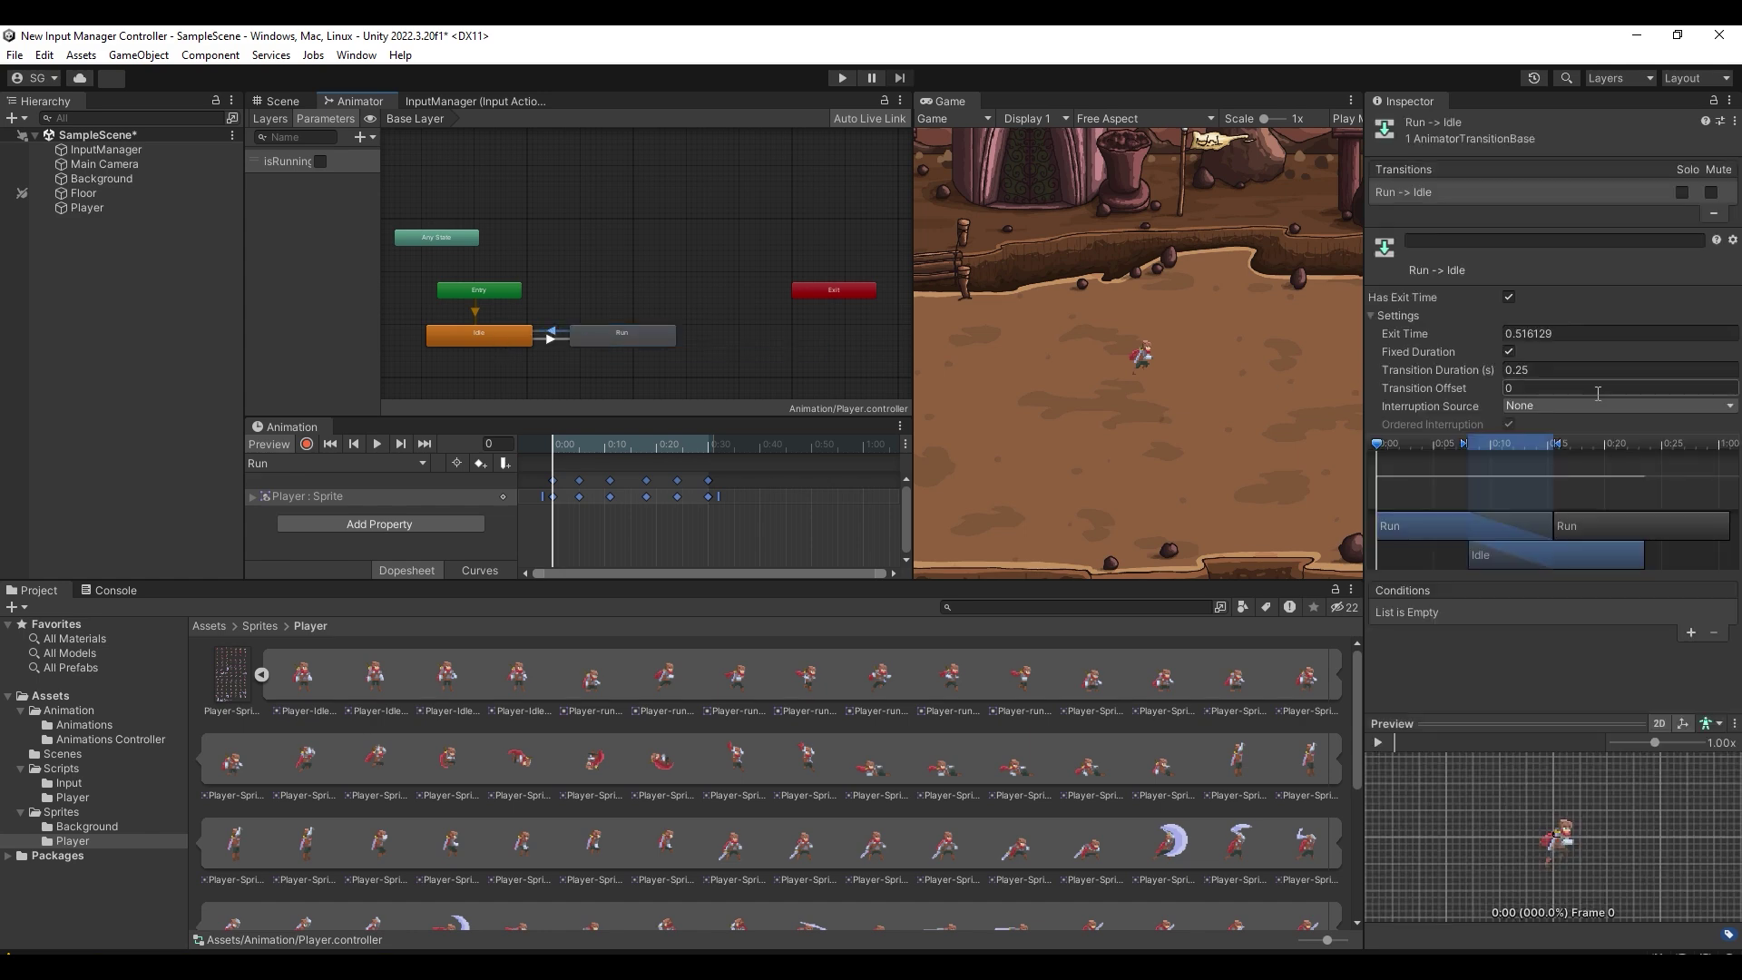
left_click(1507, 296)
type("0")
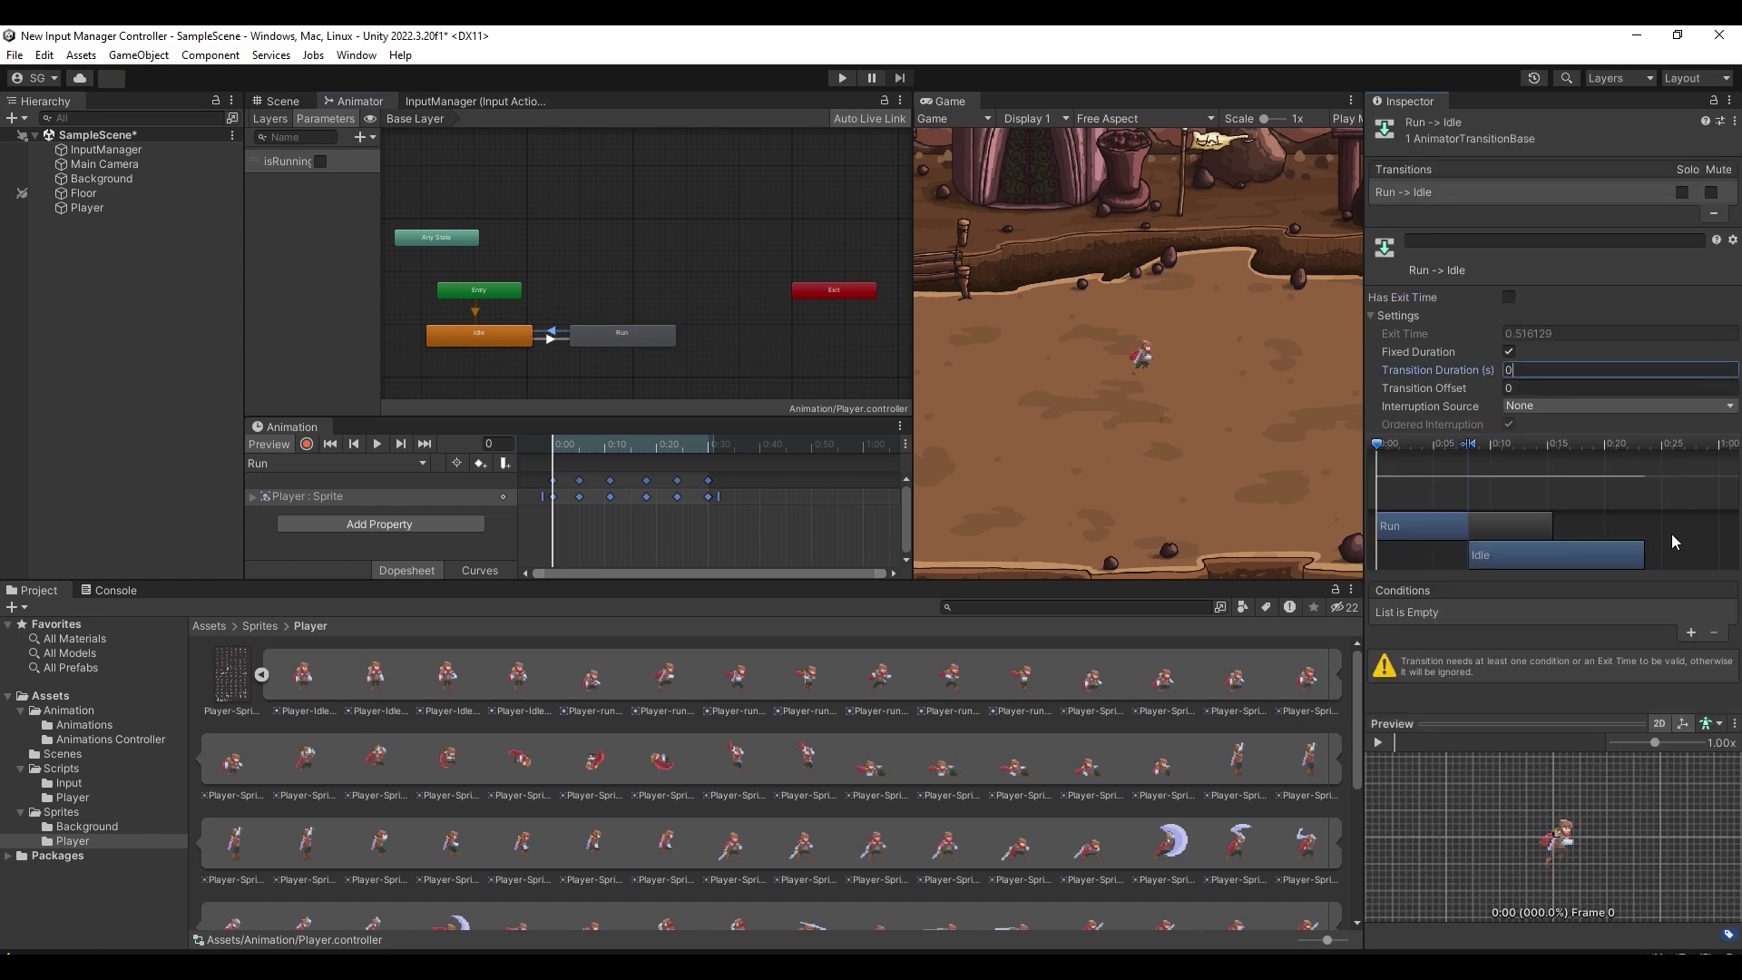
left_click(1691, 633)
left_click(1613, 653)
In PlayerMovement.cs, declare a private Animator _animator field.
left_click(287, 102)
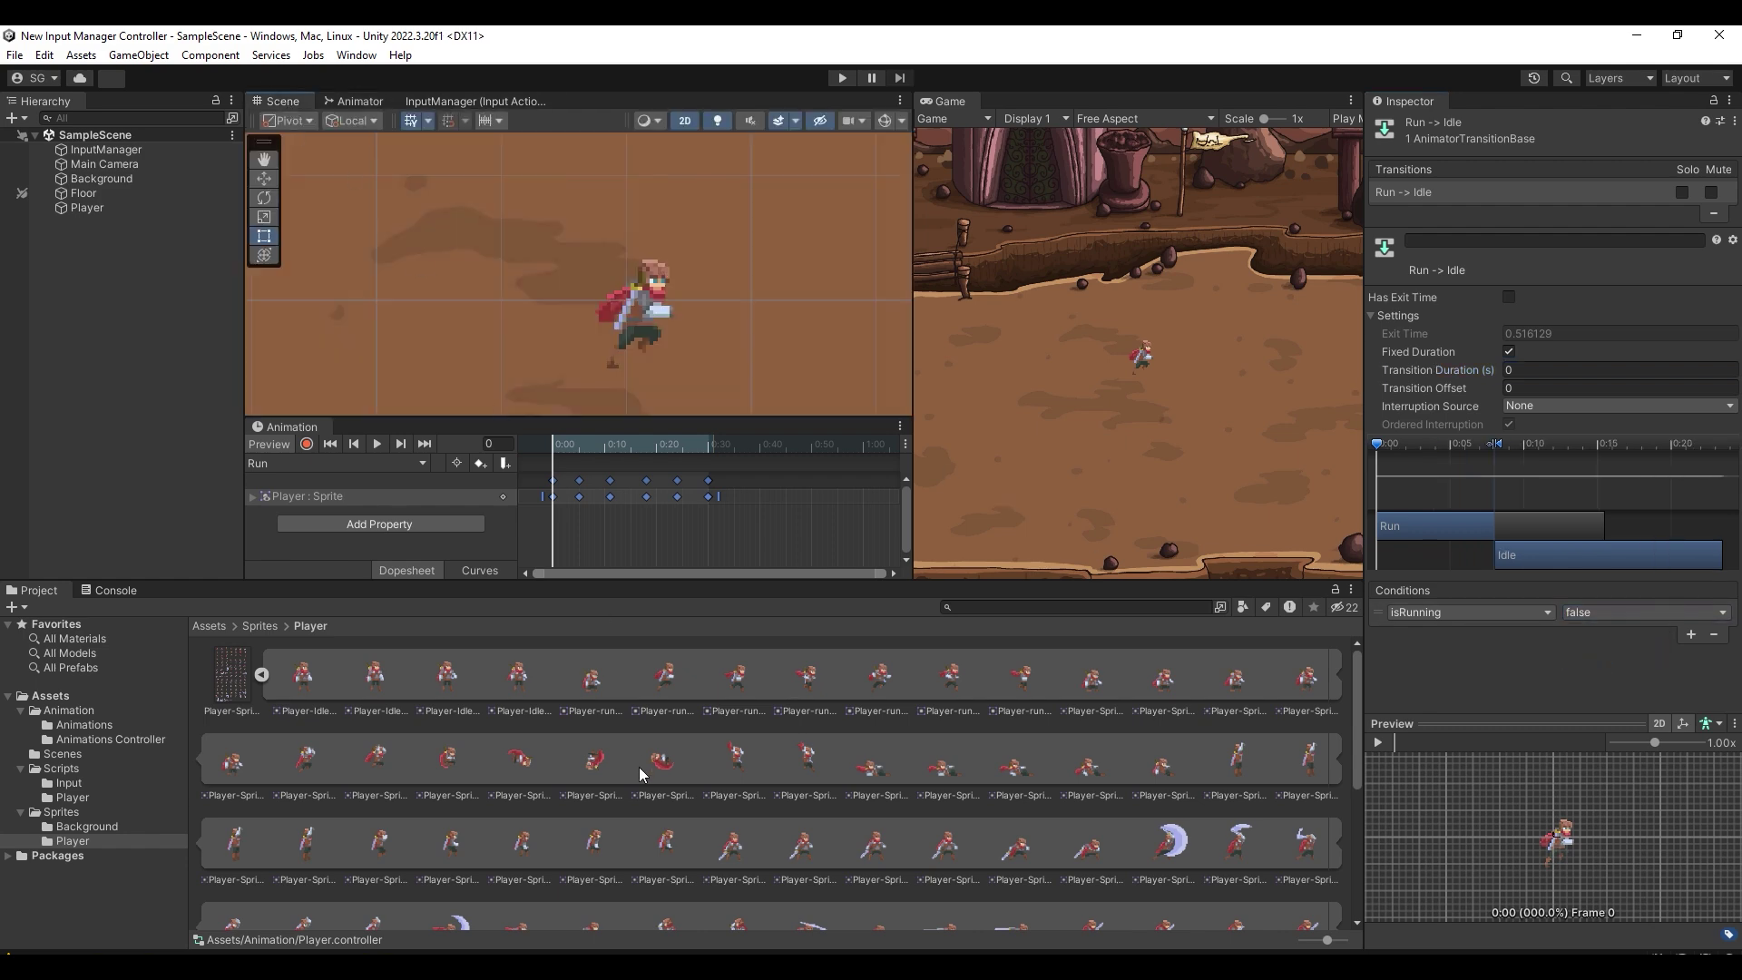
key("alt+Tab")
type("private Animator")
key("Tab")
Assign _animator = GetComponent<Animator>() at the end of Awake.
left_click(630, 414)
type("_")
key("Tab")
After TurnCheck, add a commented if on Movement.x calling _animator.SetBool("isRunning", true).
scroll(822, 416, "down", 3)
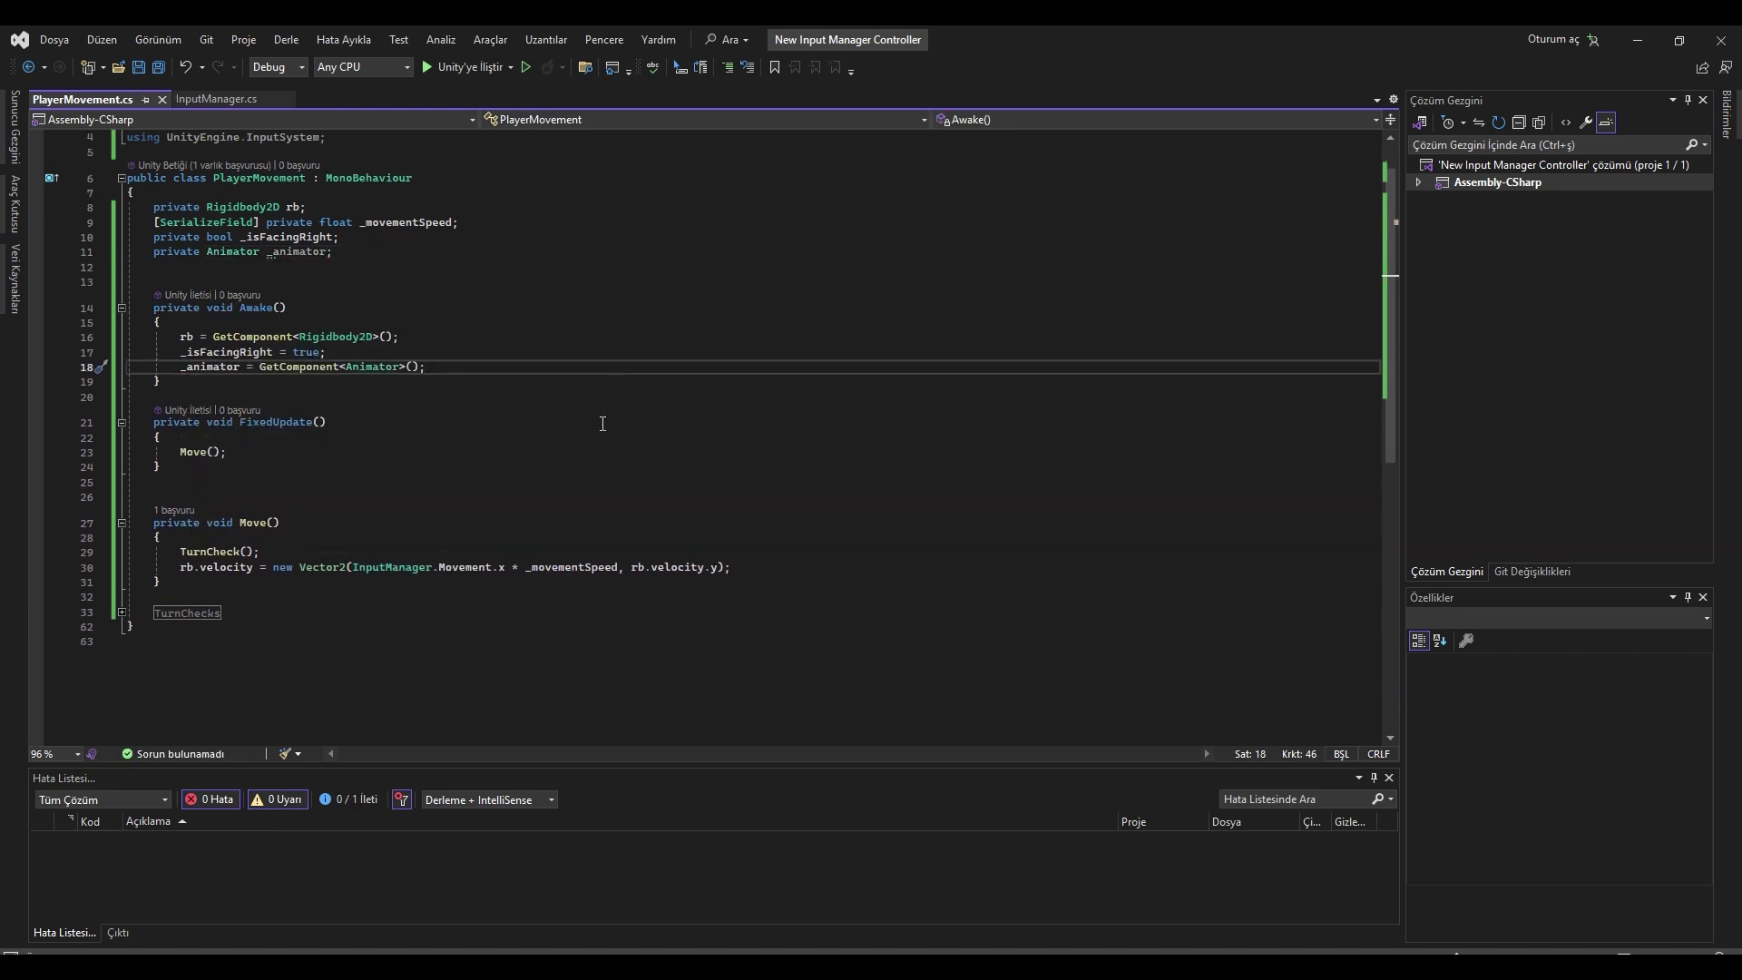
left_click(822, 463)
key("Return")
type("if")
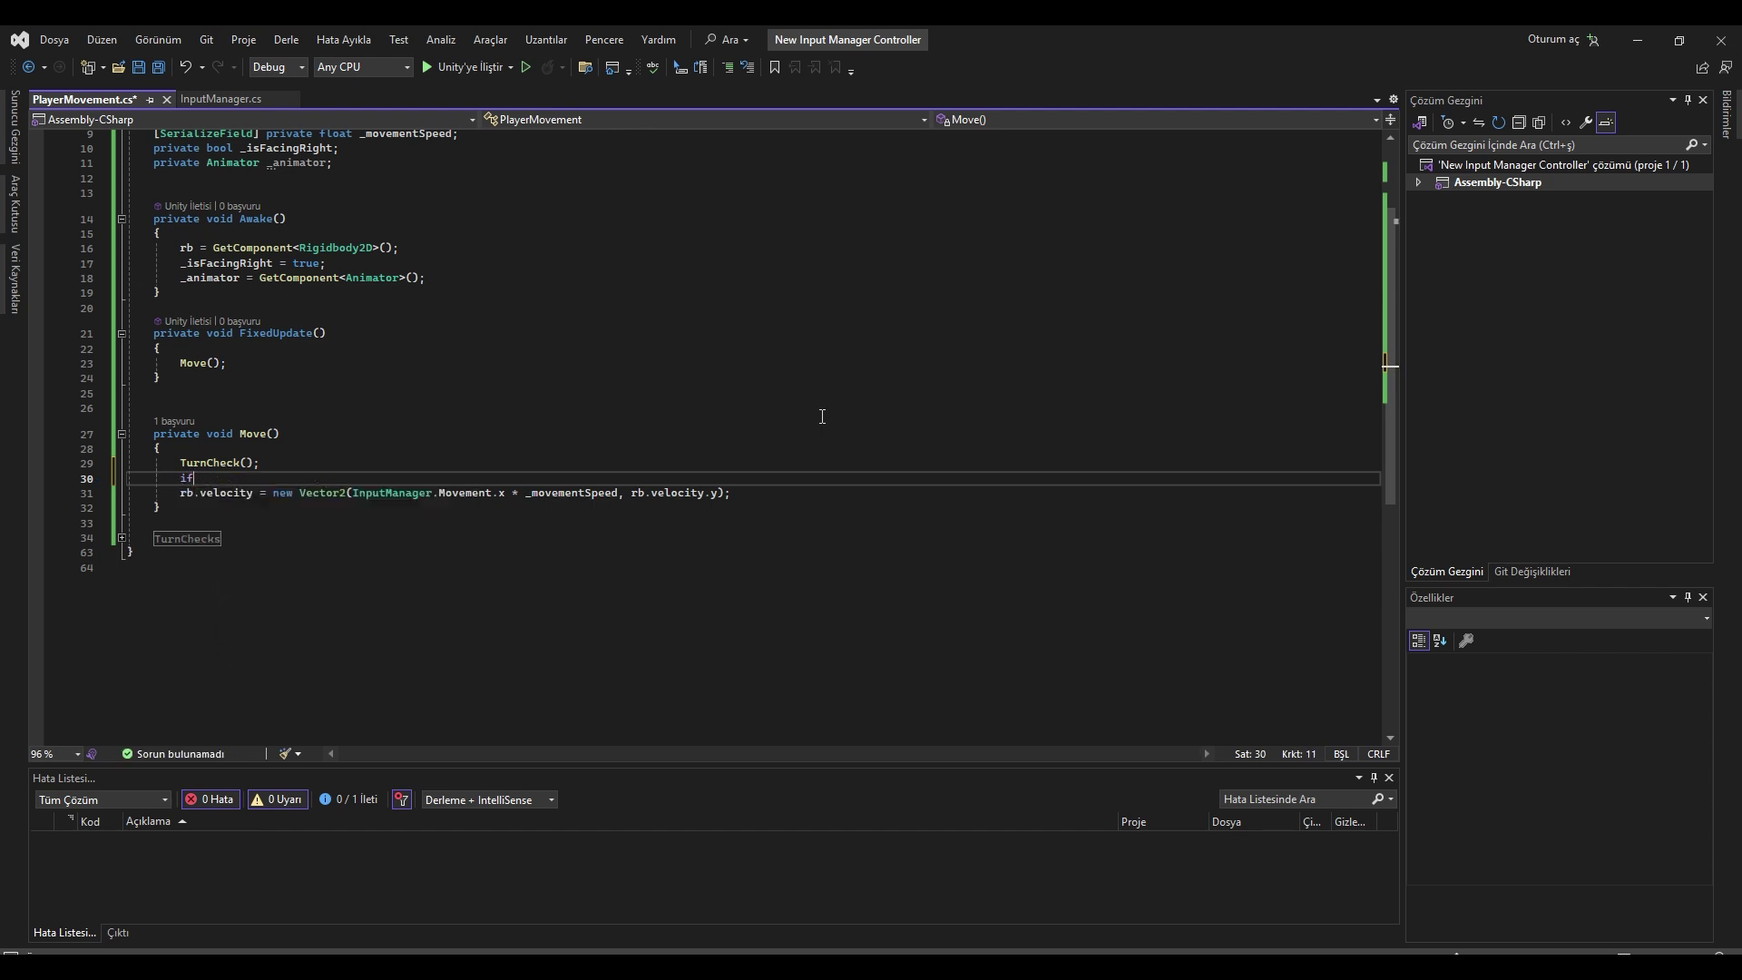
type("(InputManager.Movement.x > 0 || InputManager.Movement.x <0")
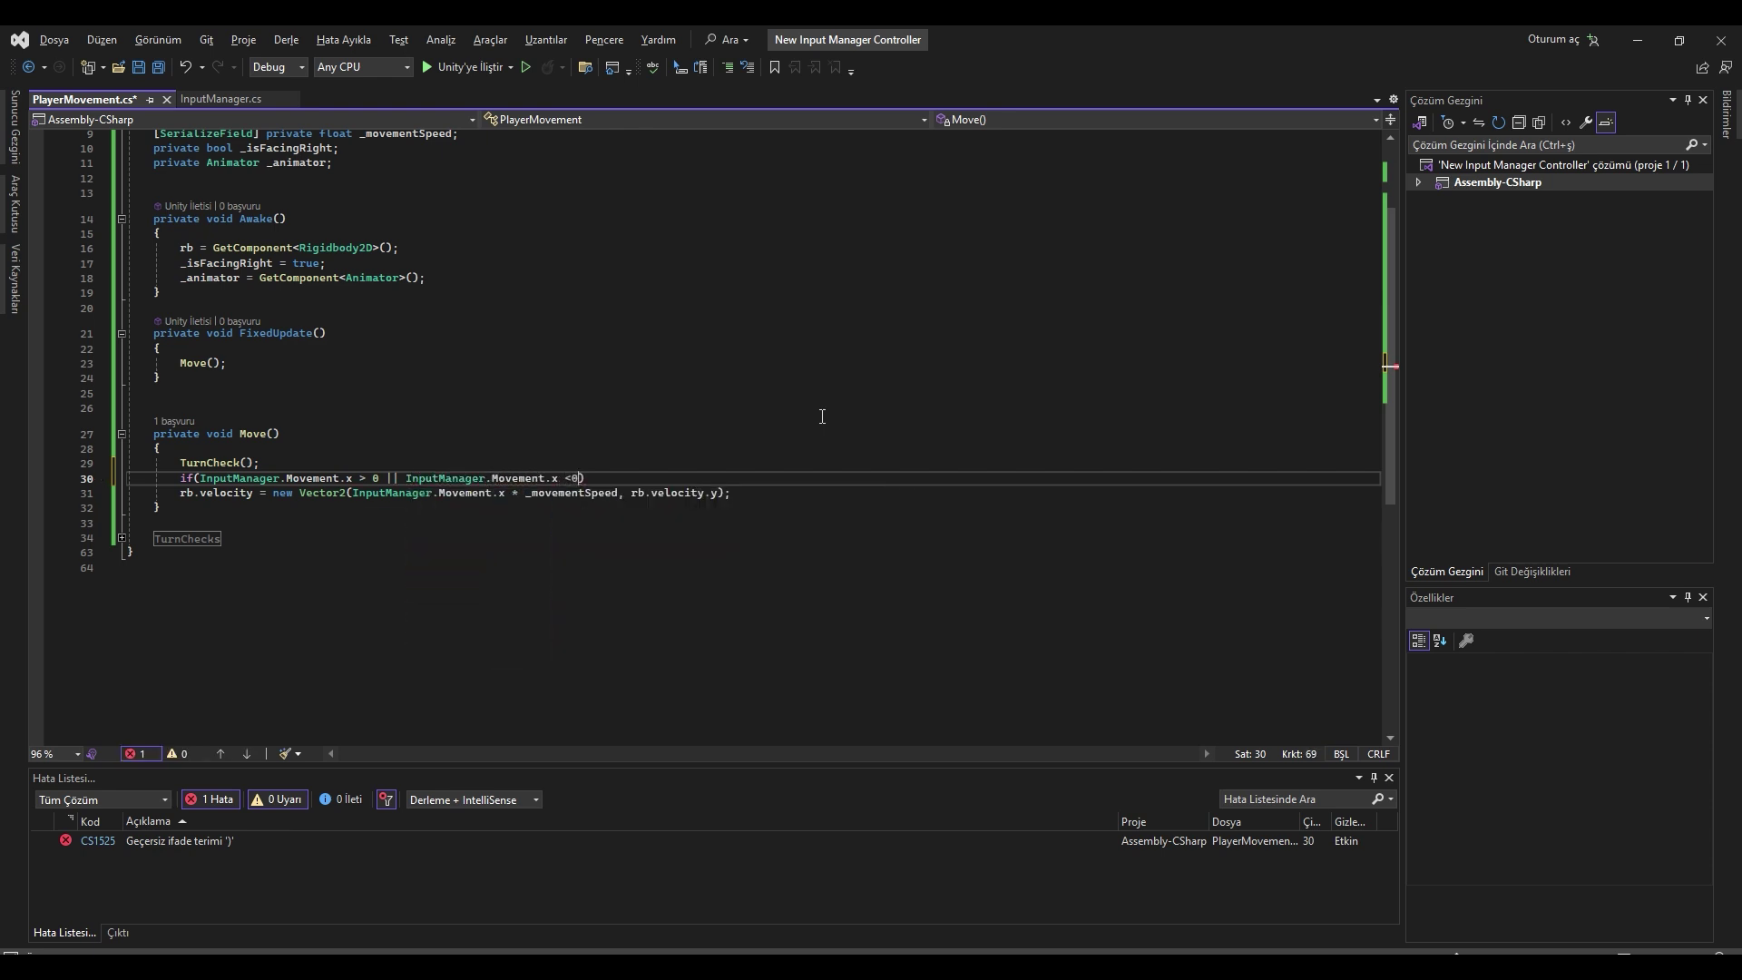
key("Return")
key("Up")
key("Up")
key("ctrl+Return")
type("//If we detect any movement we have to set bool")
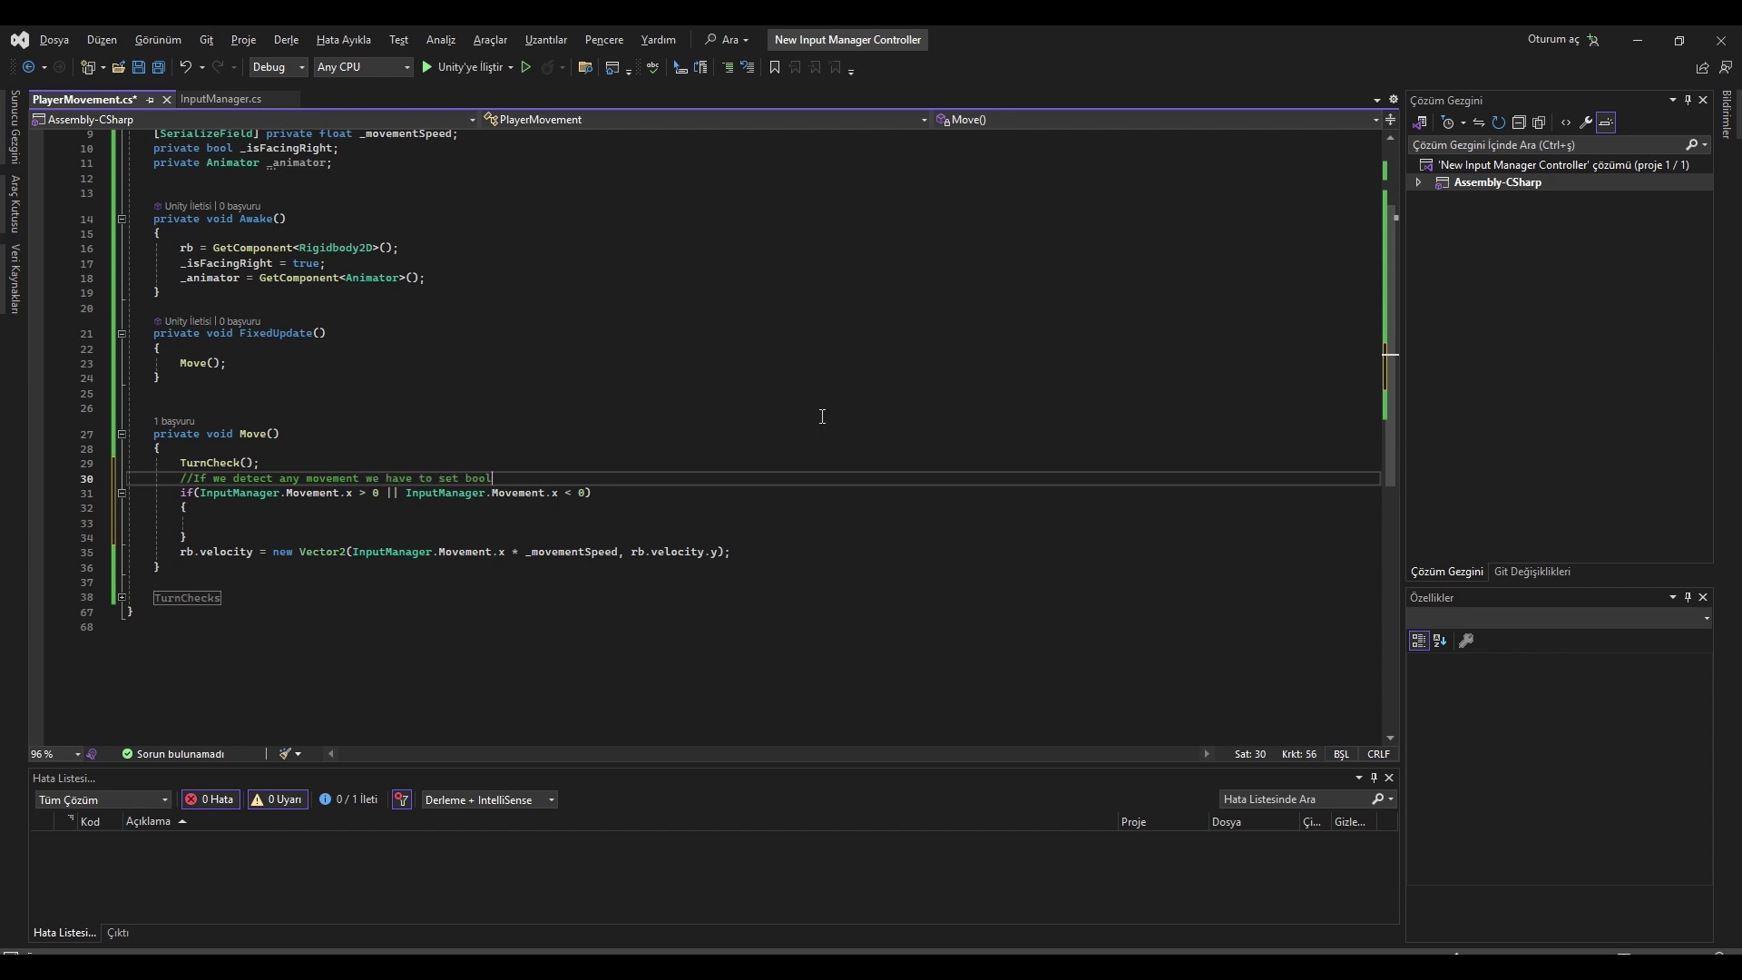
type("ation")
key("Down")
key("Down")
key("Down")
type("_animator.SetBool(\"")
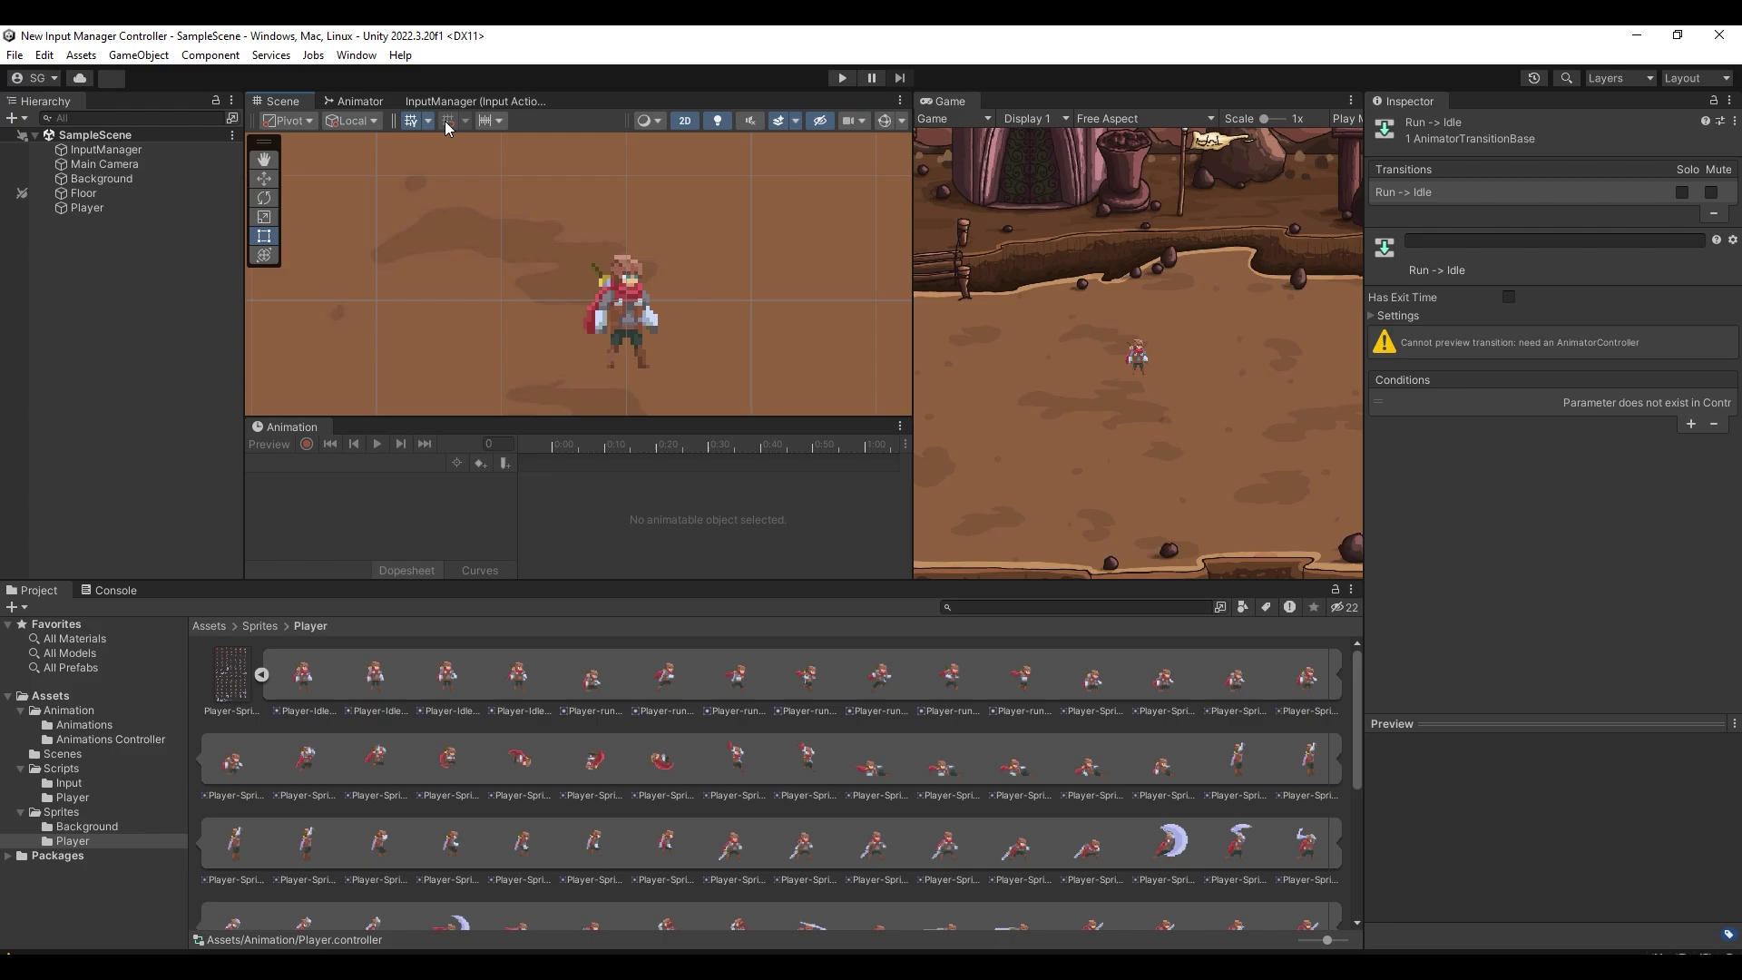
type("isRunning\");")
key("Right")
type(", true")
Add an else block setting isRunning to false, and save the script.
key("Down")
key("End")
key("Return")
type("else         {             _animator.SetBool")
key("Right")
type(", false")
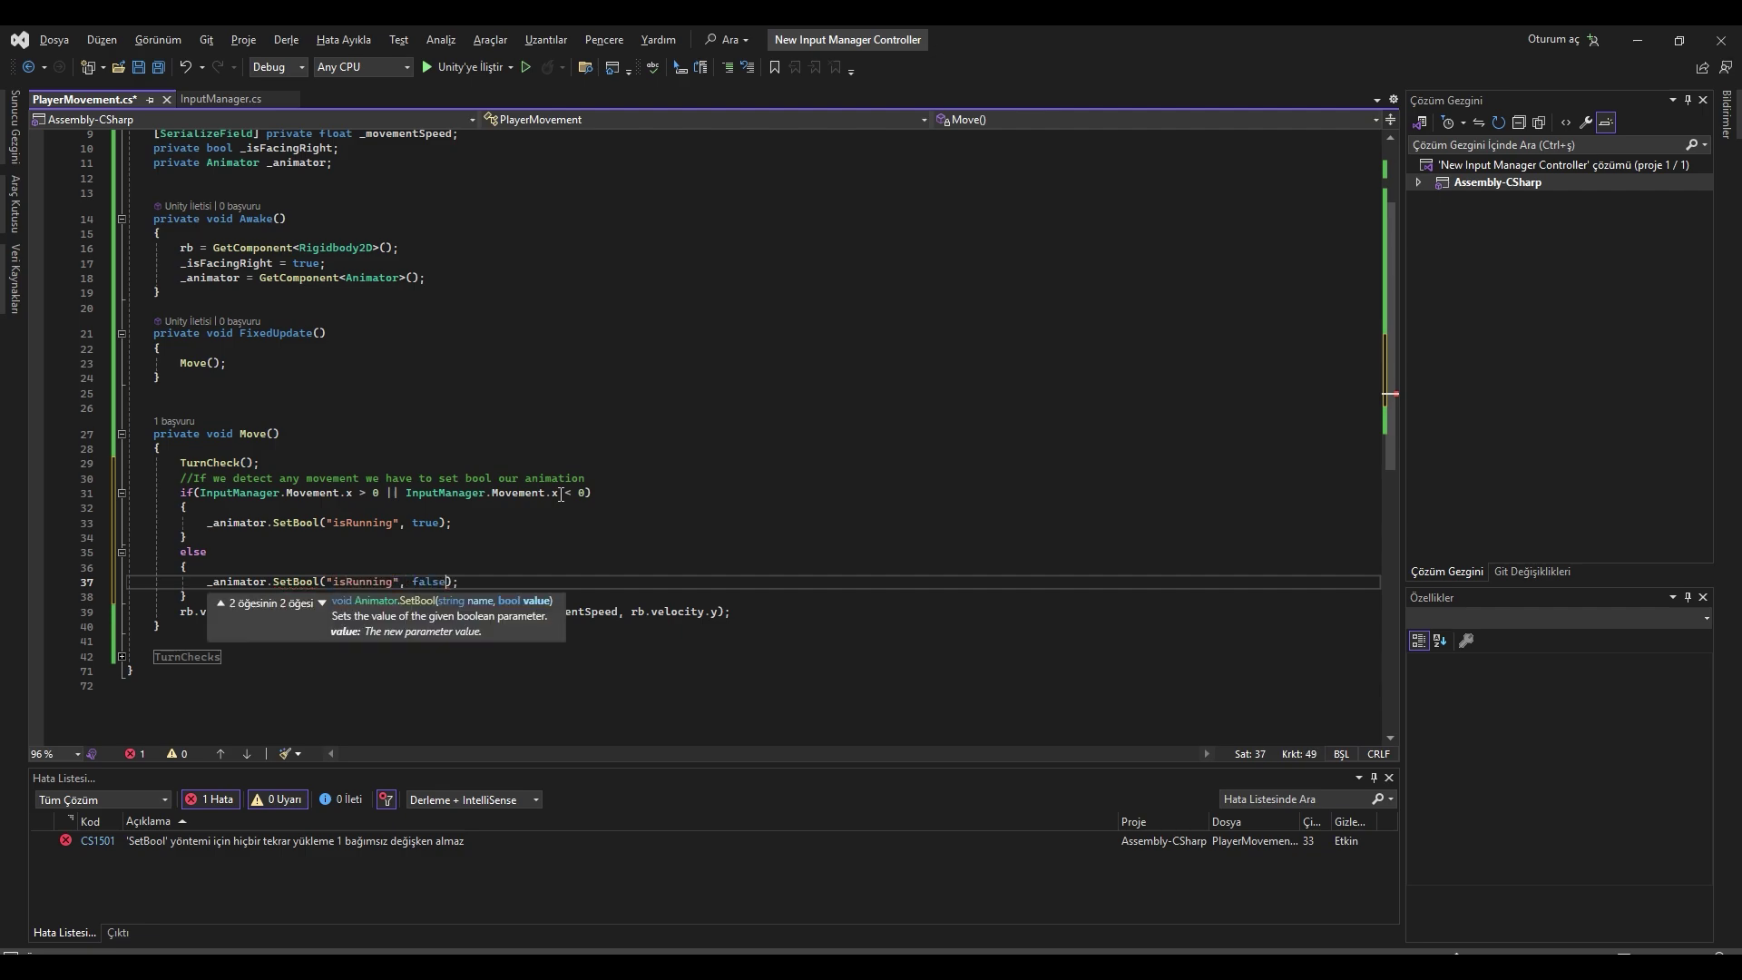
key("ctrl+s")
Enter play mode and run the player left and right with A and D, checking Run/Idle switching.
key("alt+Tab")
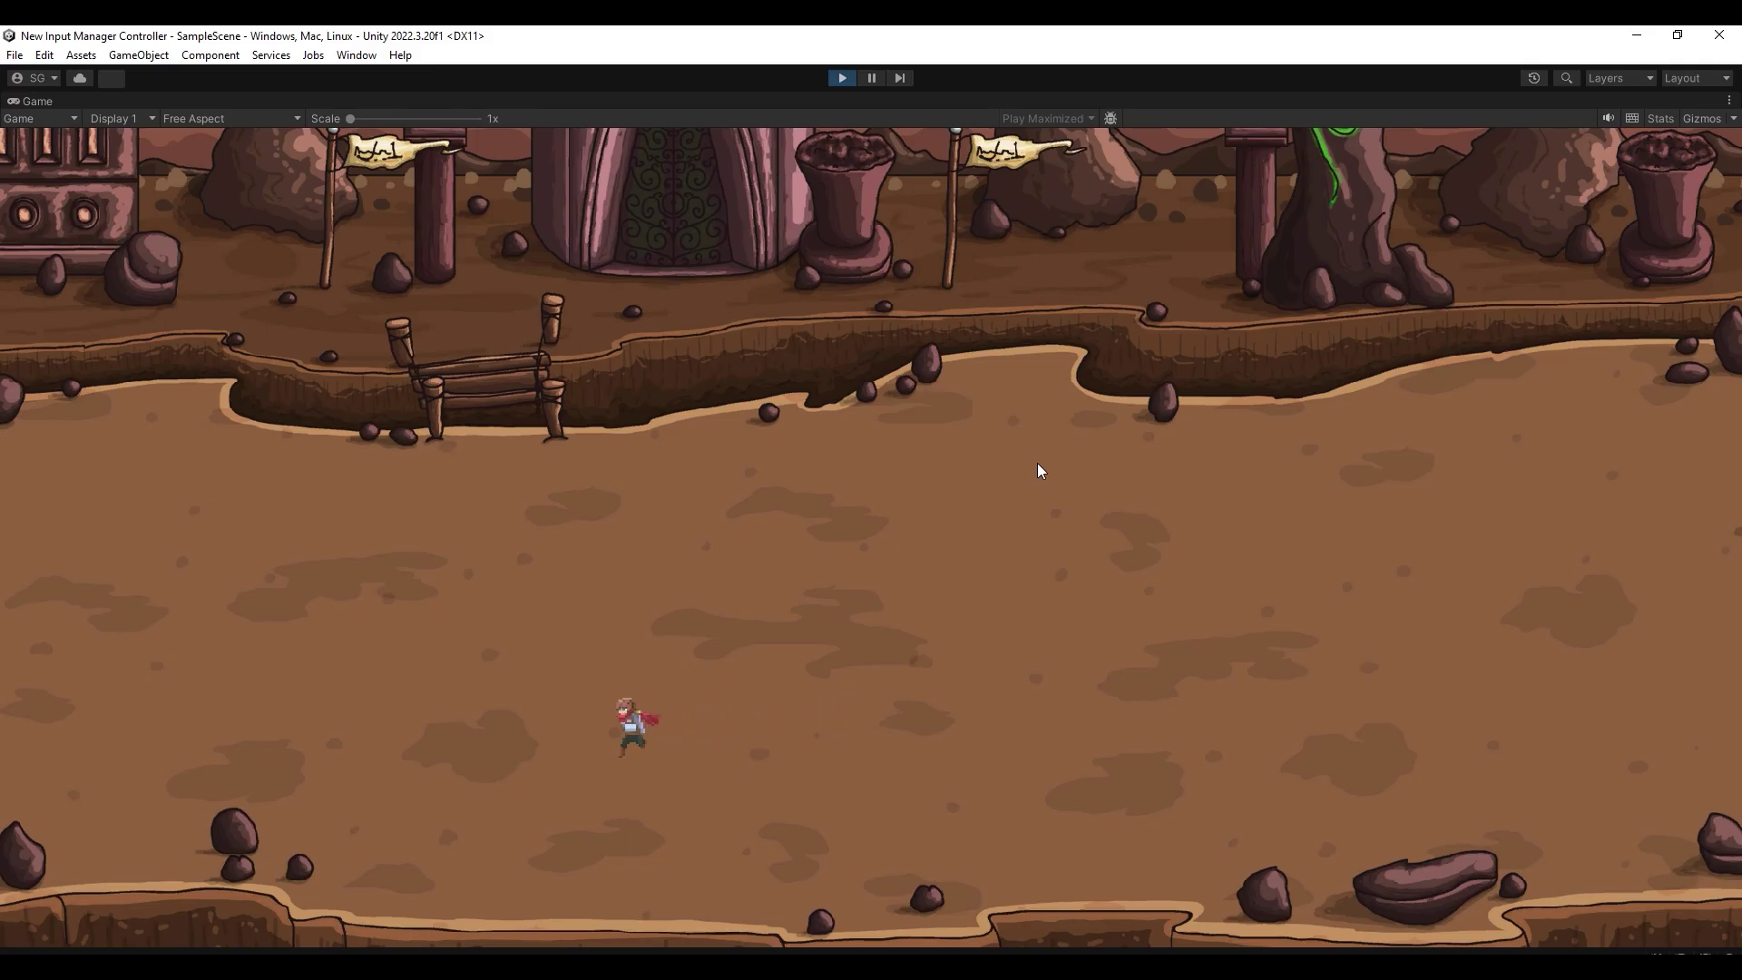
key("a")
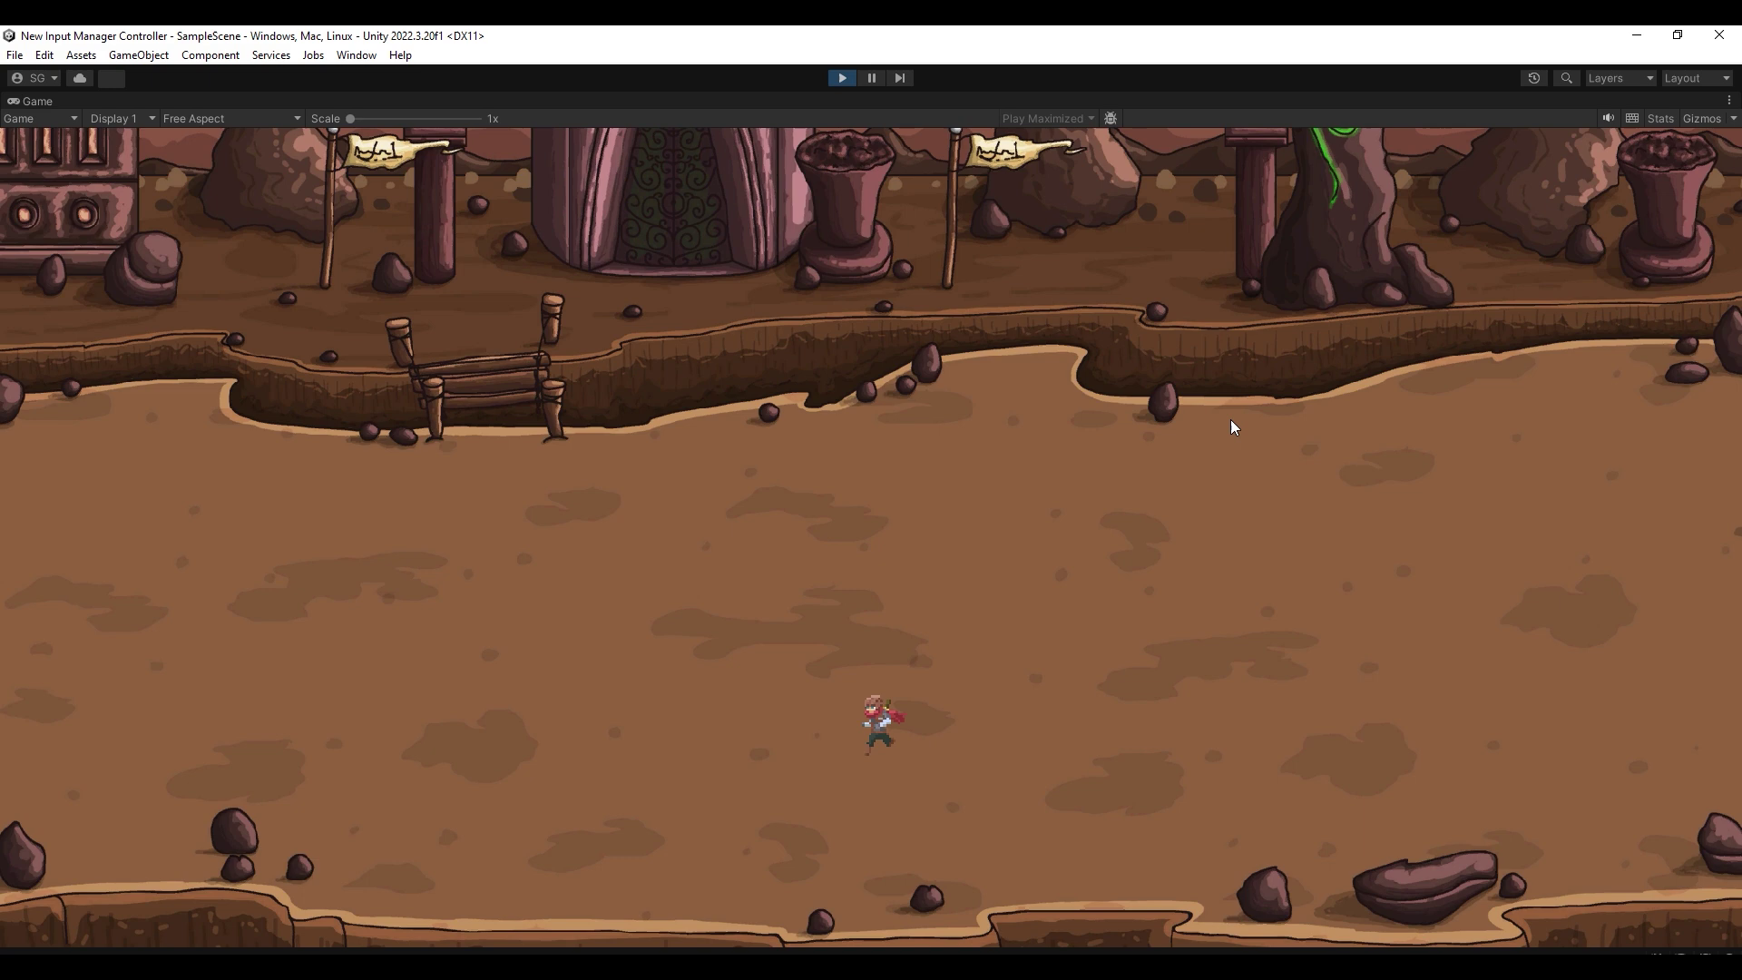
key("d")
key("a")
key("d")
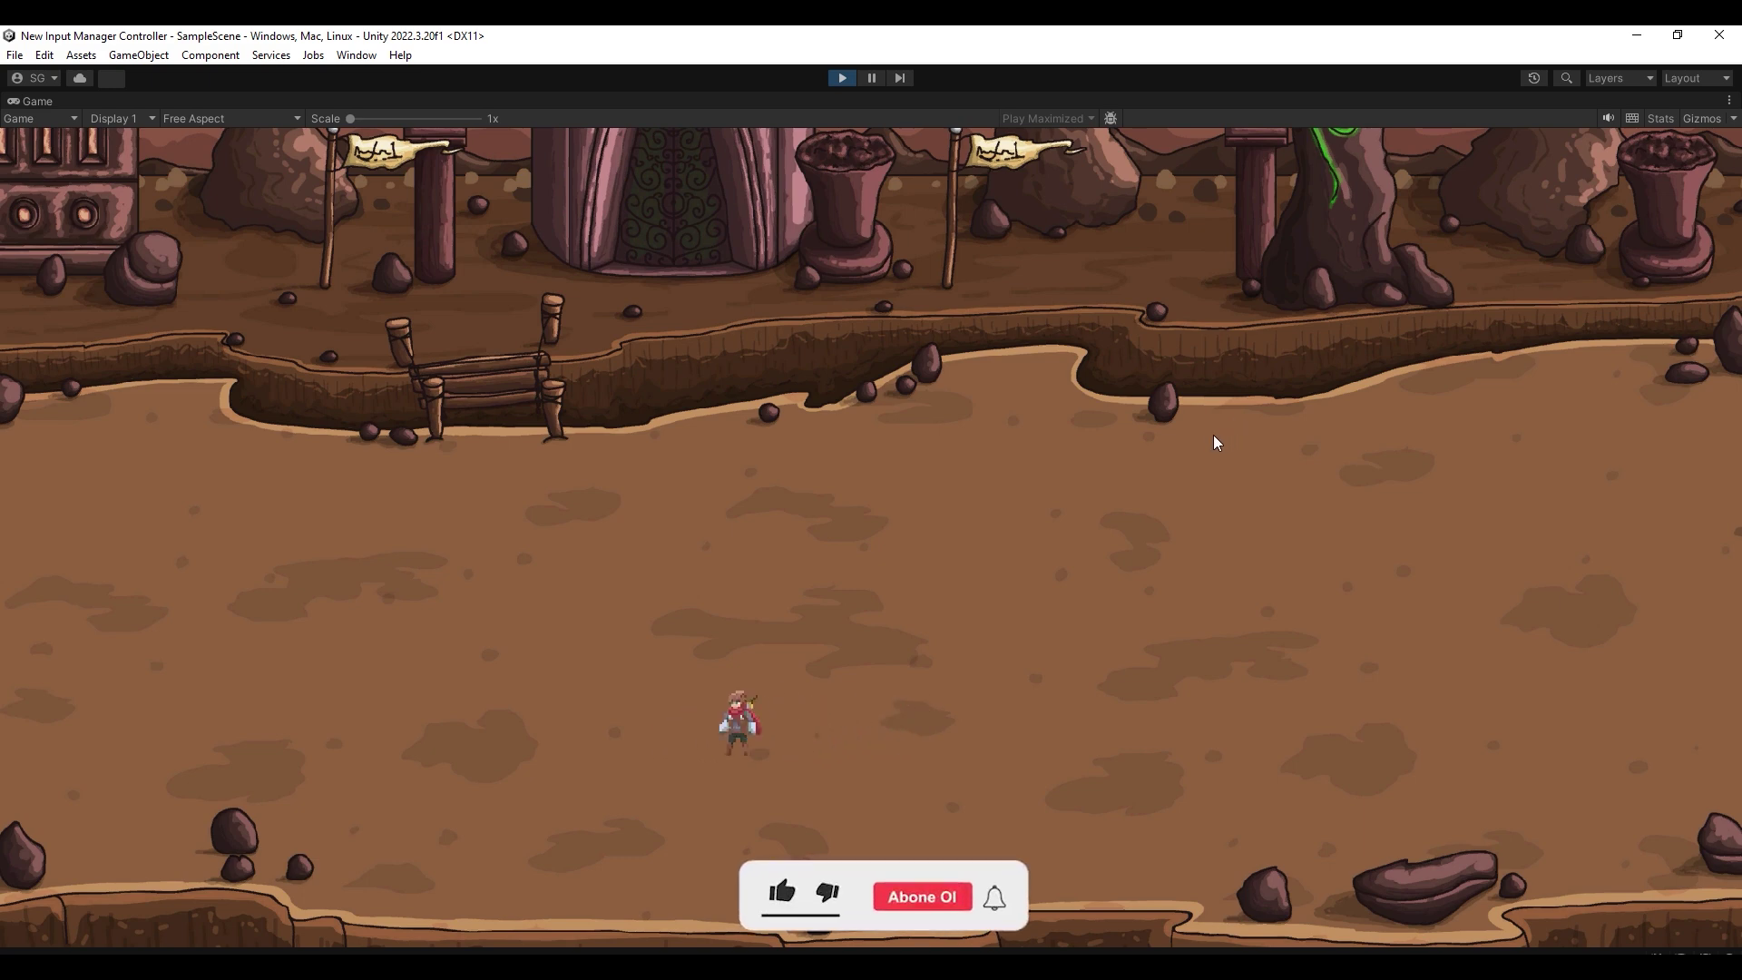
key("a")
key("d")
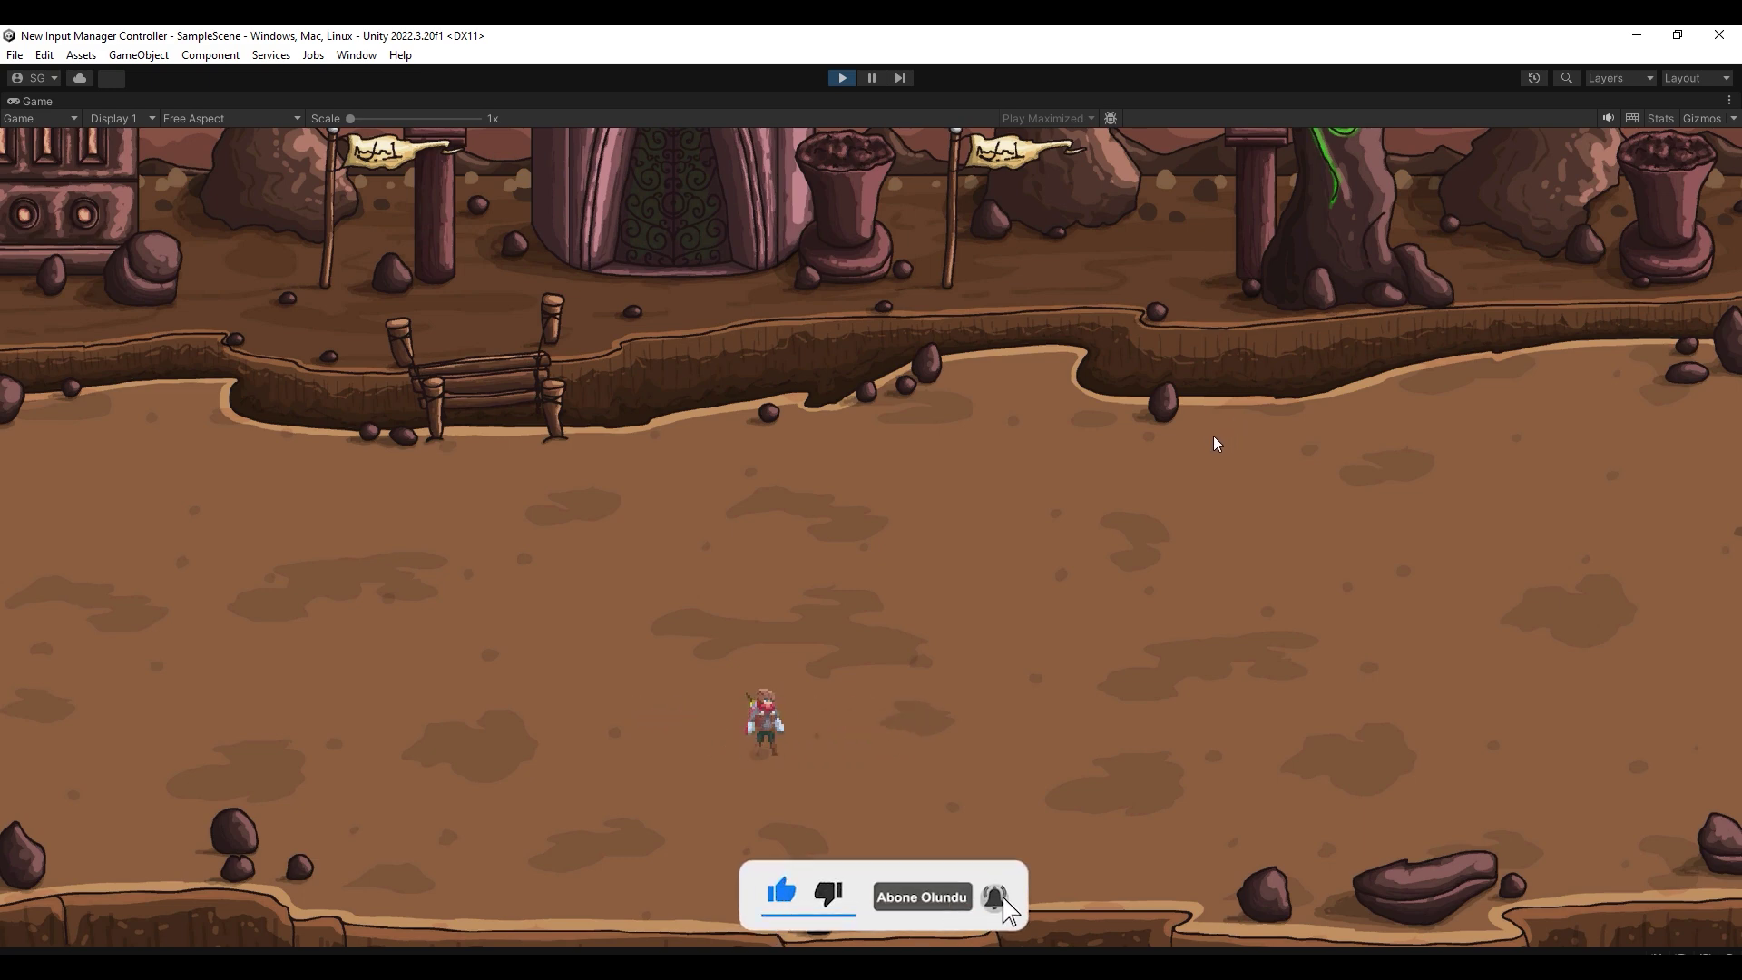